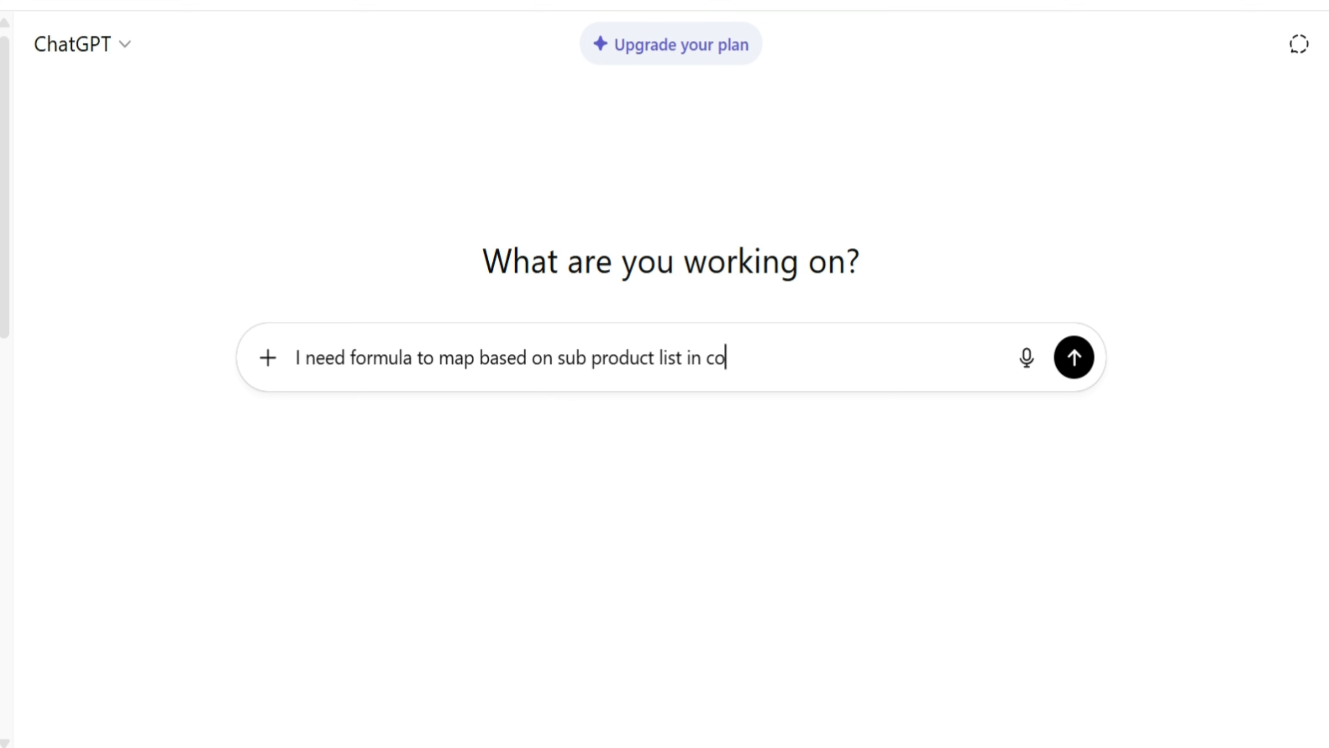
Ask for an Excel formula mapping sub products in data tab column B through Product mapping column A to the main product in column B
text(and map from column)
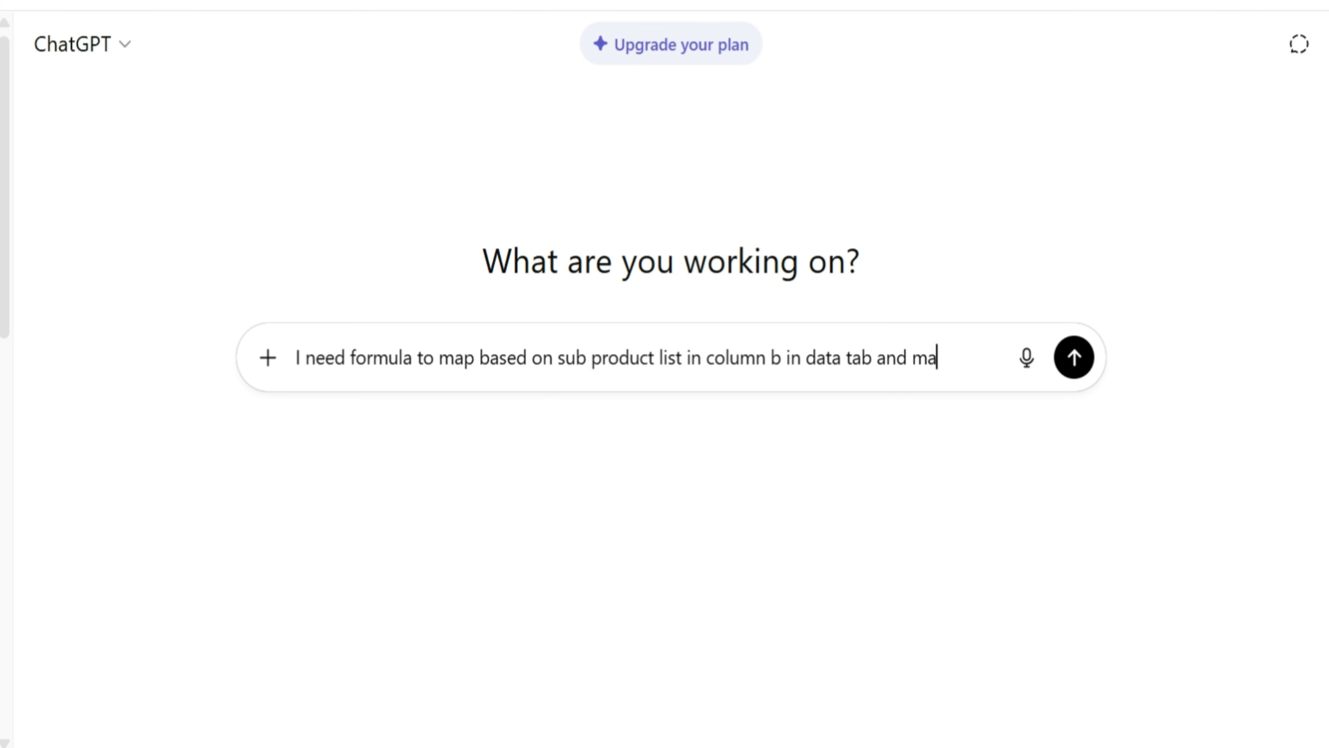
text( A to )
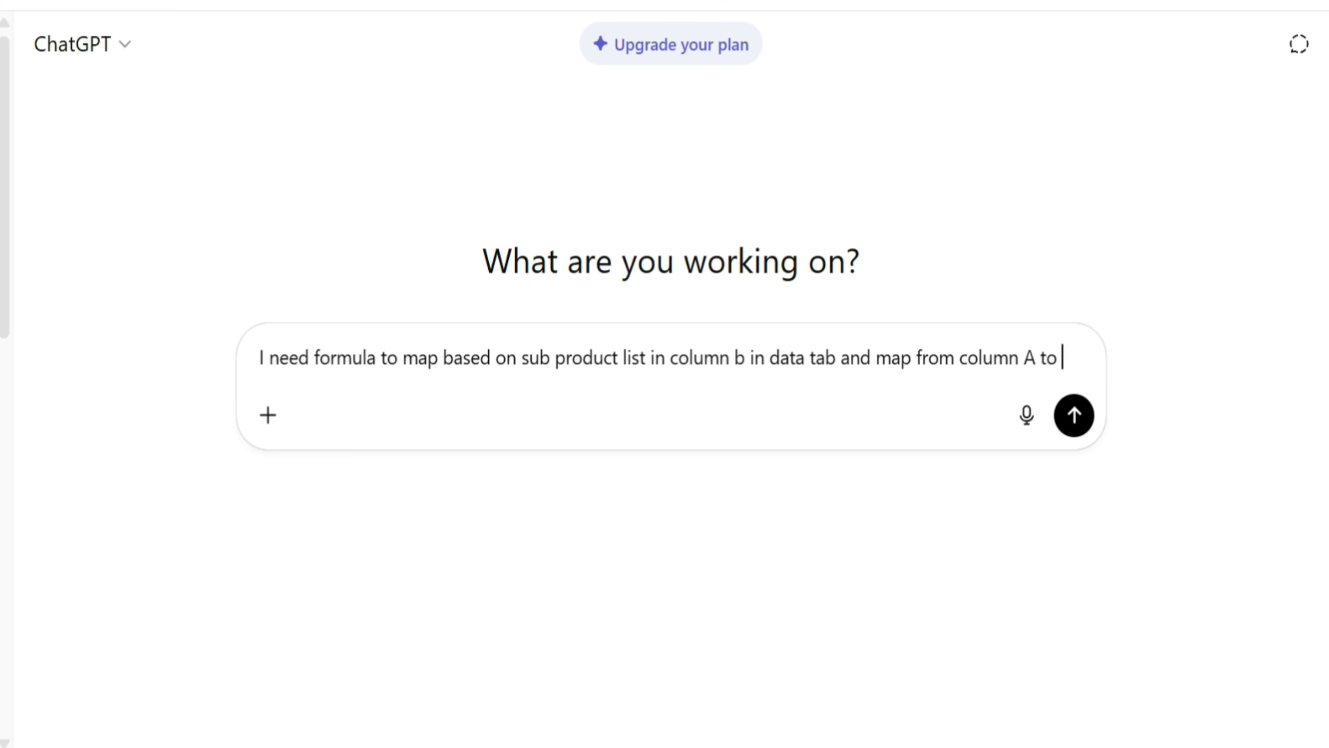
text(pick main product list)
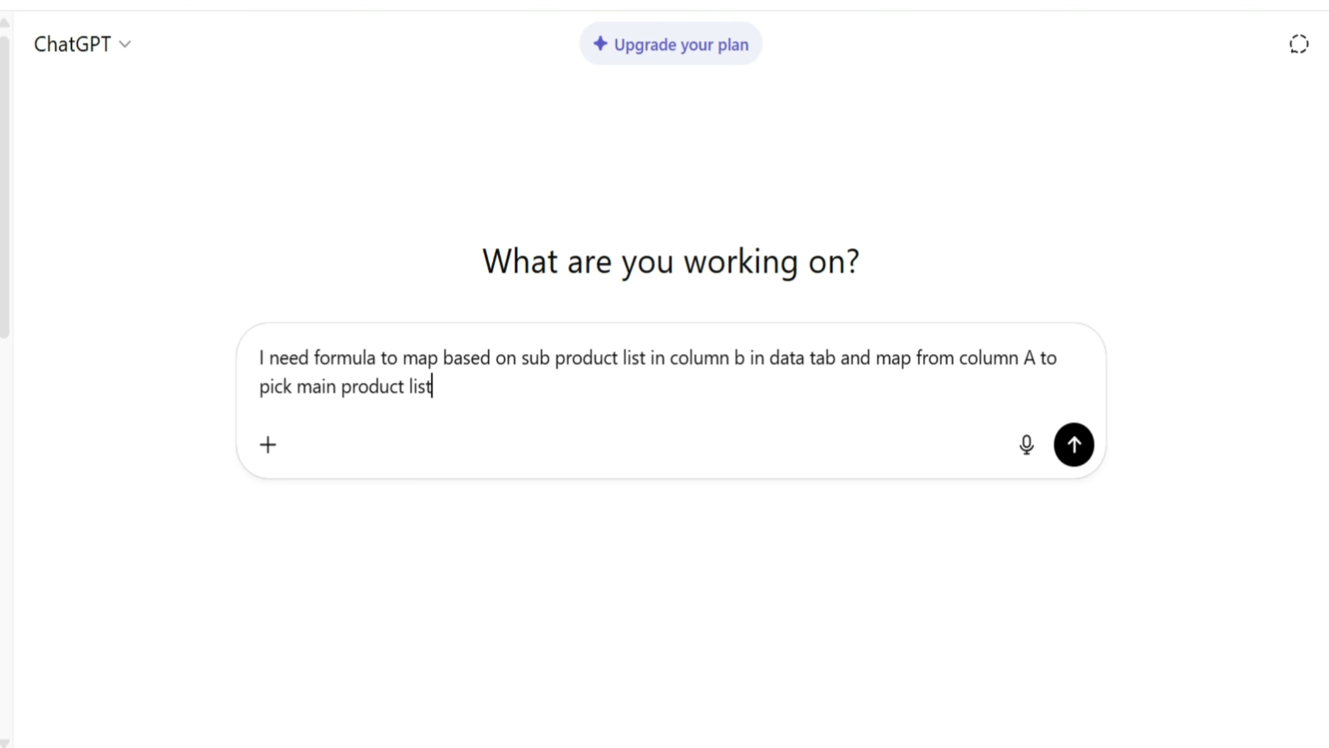
text( in column B from Product mapping tab in excel)
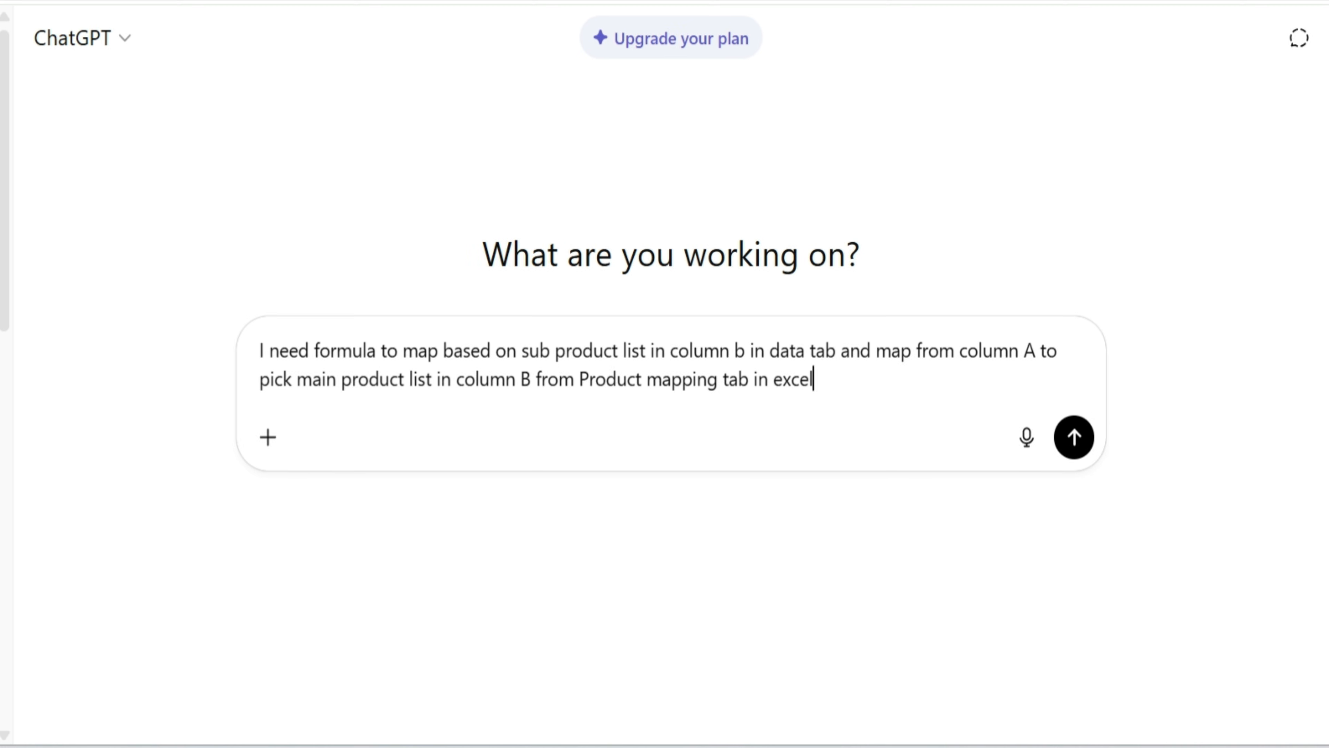
key(Return)
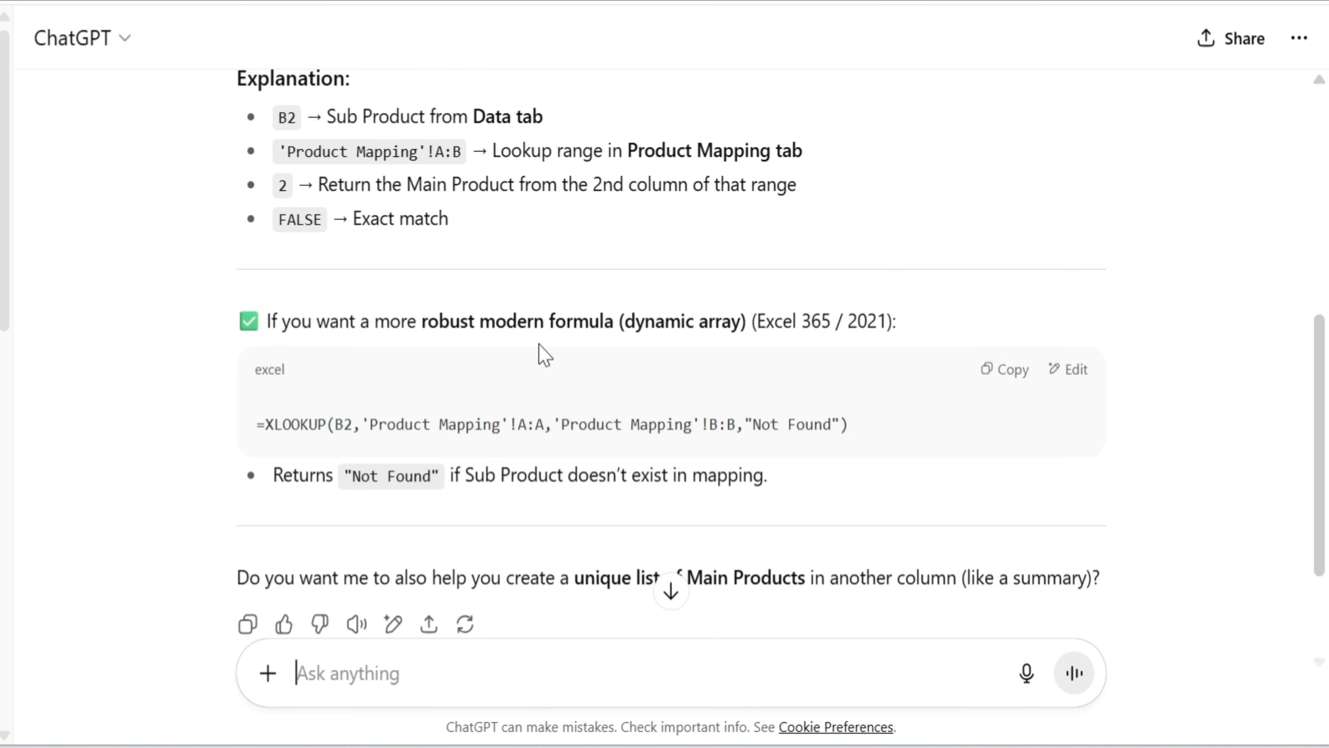
Copy the suggested VLOOKUP formula and paste it into F2 under Basic Formula in the Excel workbook
scroll(552, 343, up, 7)
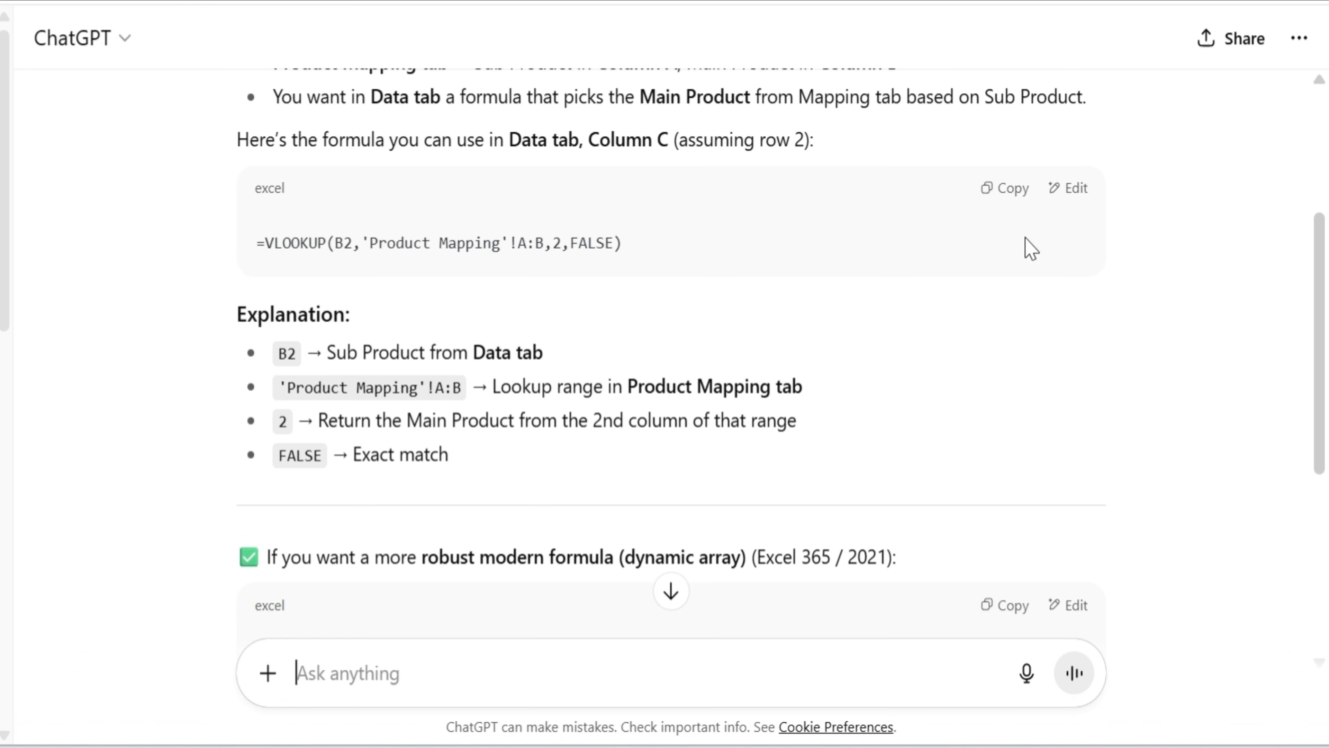
click(1011, 193)
key(alt+Tab)
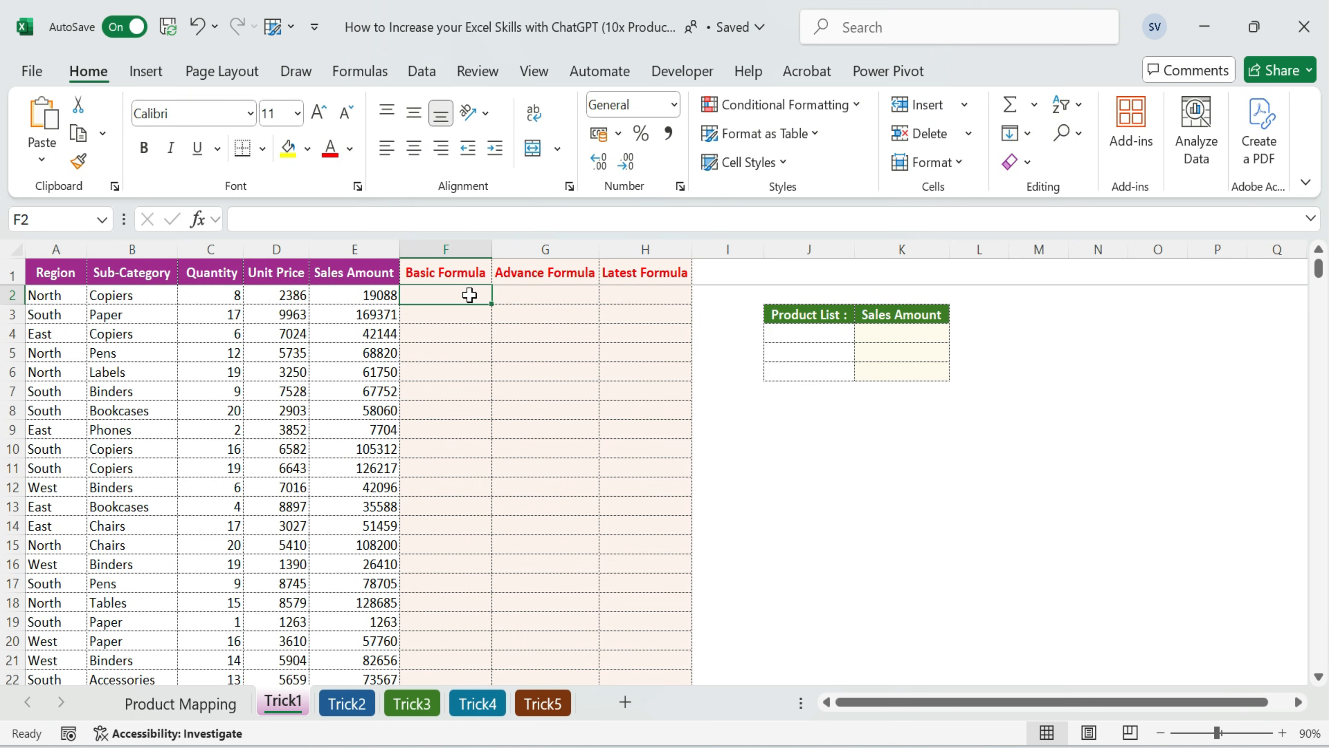
key(ctrl+v)
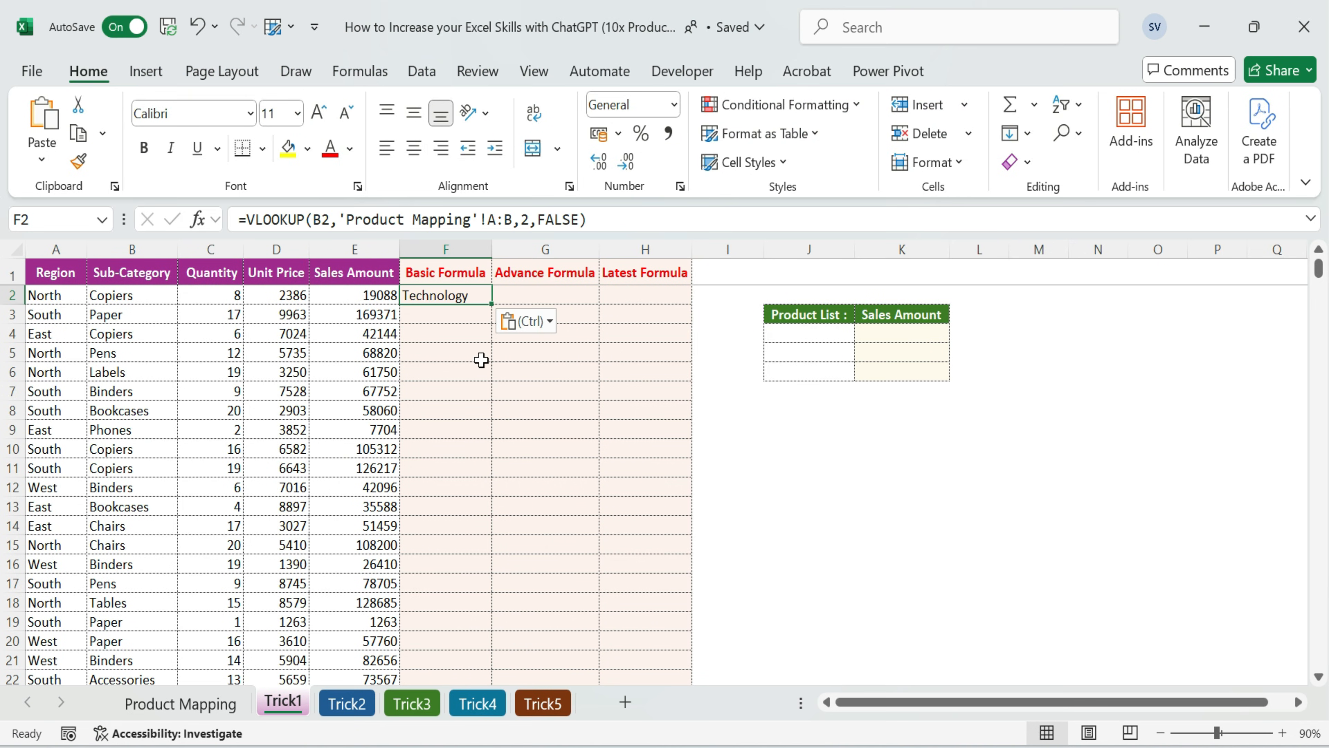
Copy the XLOOKUP formula with the "Not Found" fallback from ChatGPT and paste it into G2 in Excel
key(alt+Tab)
scroll(991, 282, down, 6)
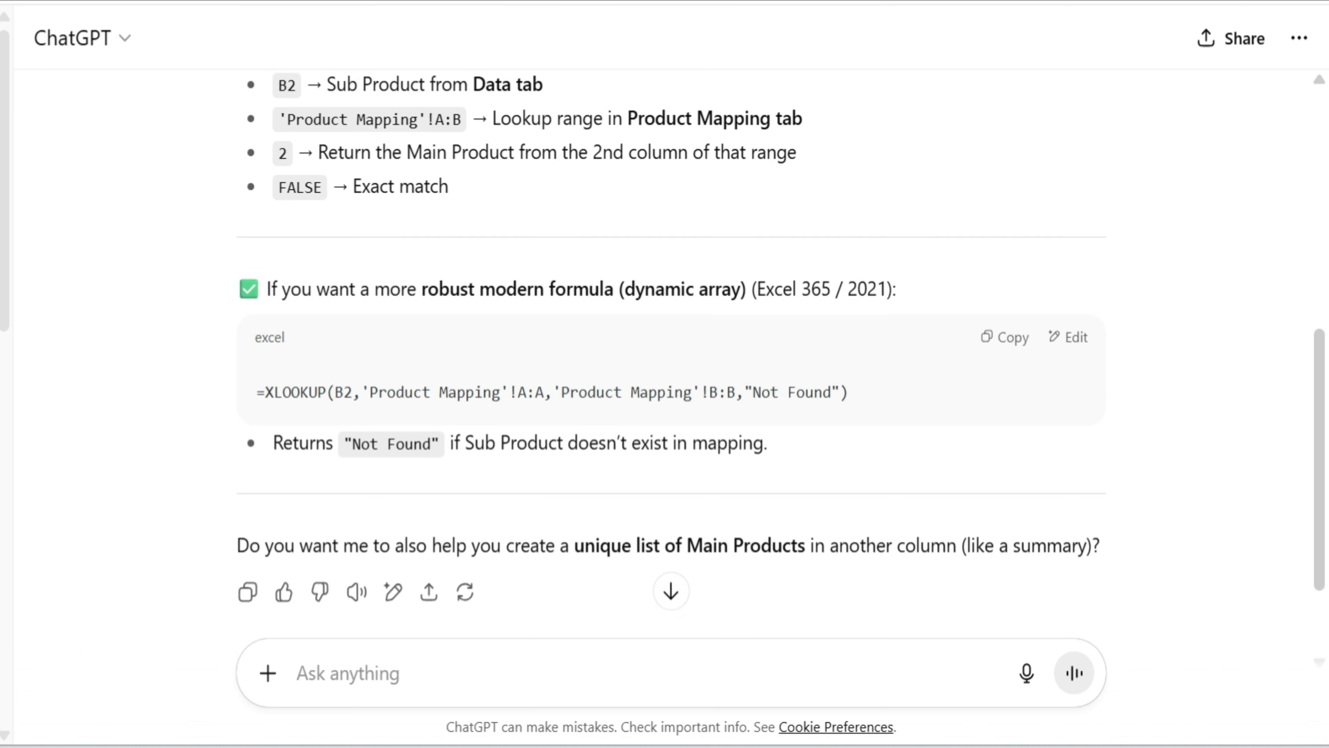
click(1014, 205)
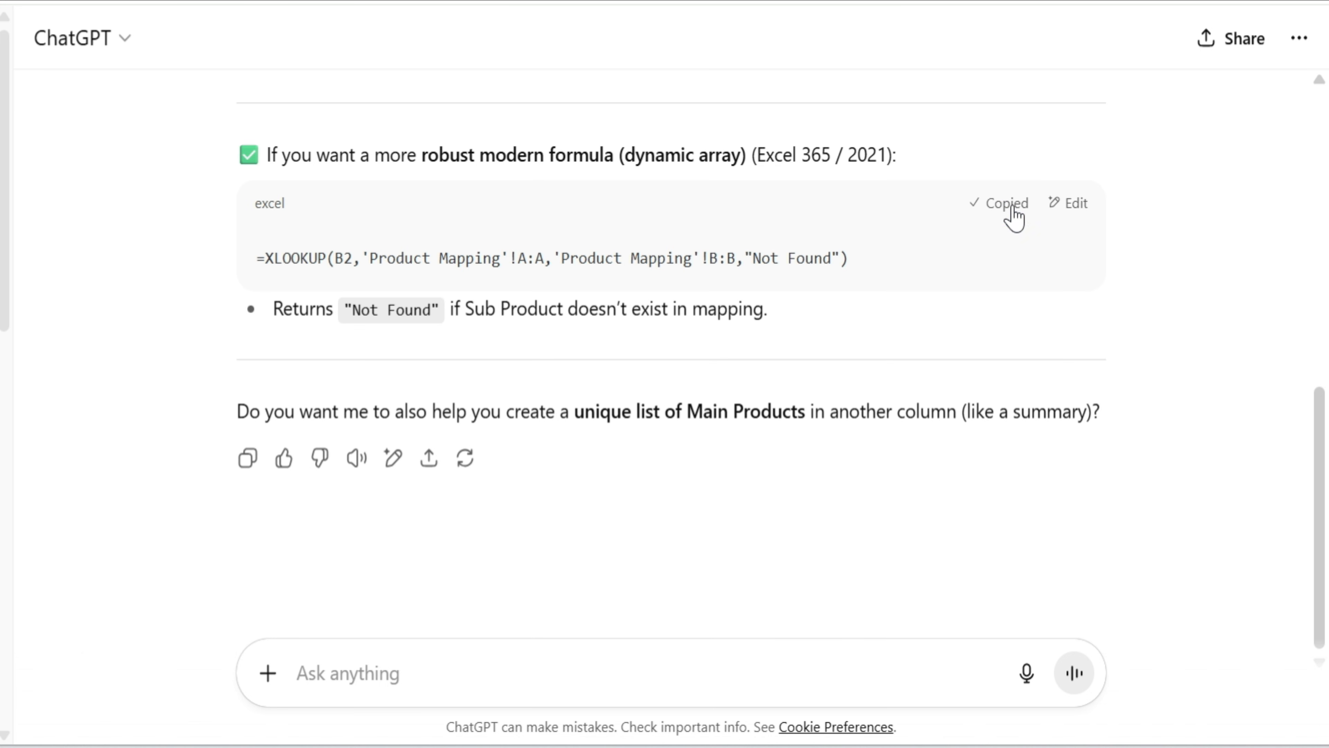
click(314, 680)
click(549, 297)
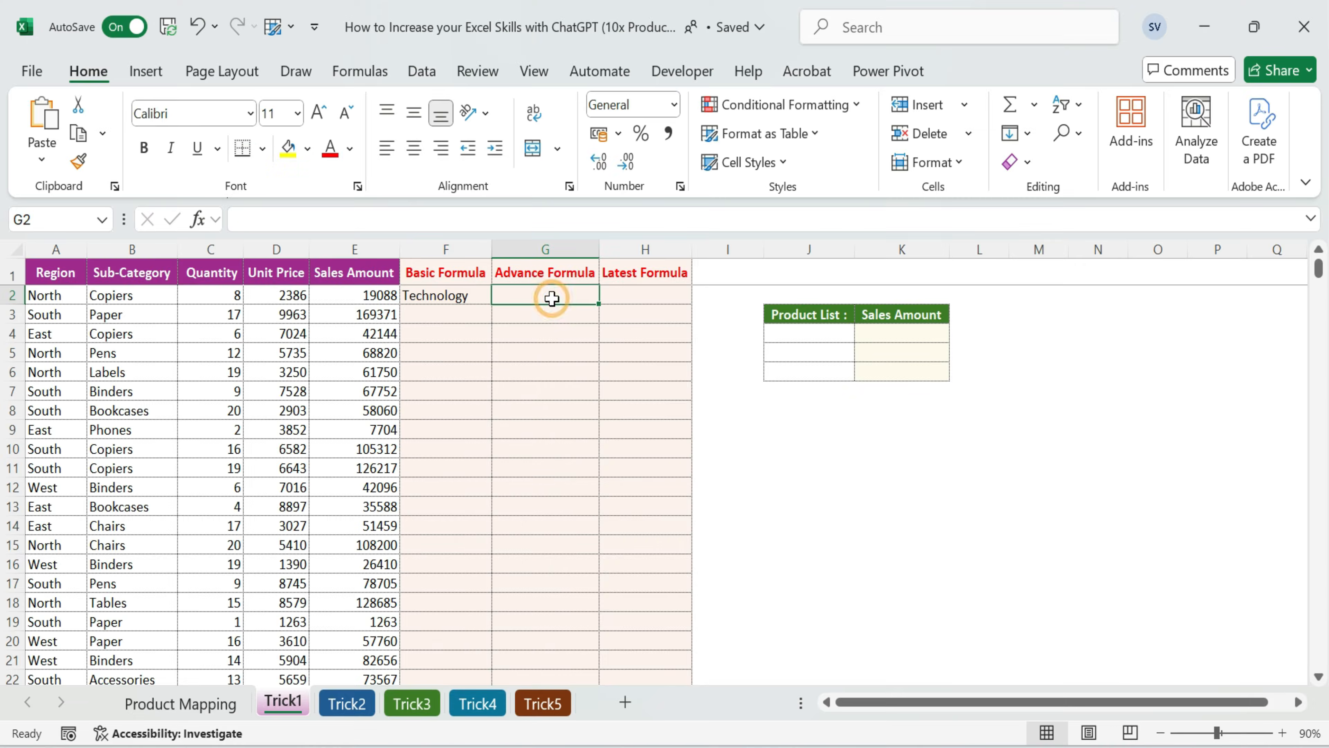
key(ctrl+v)
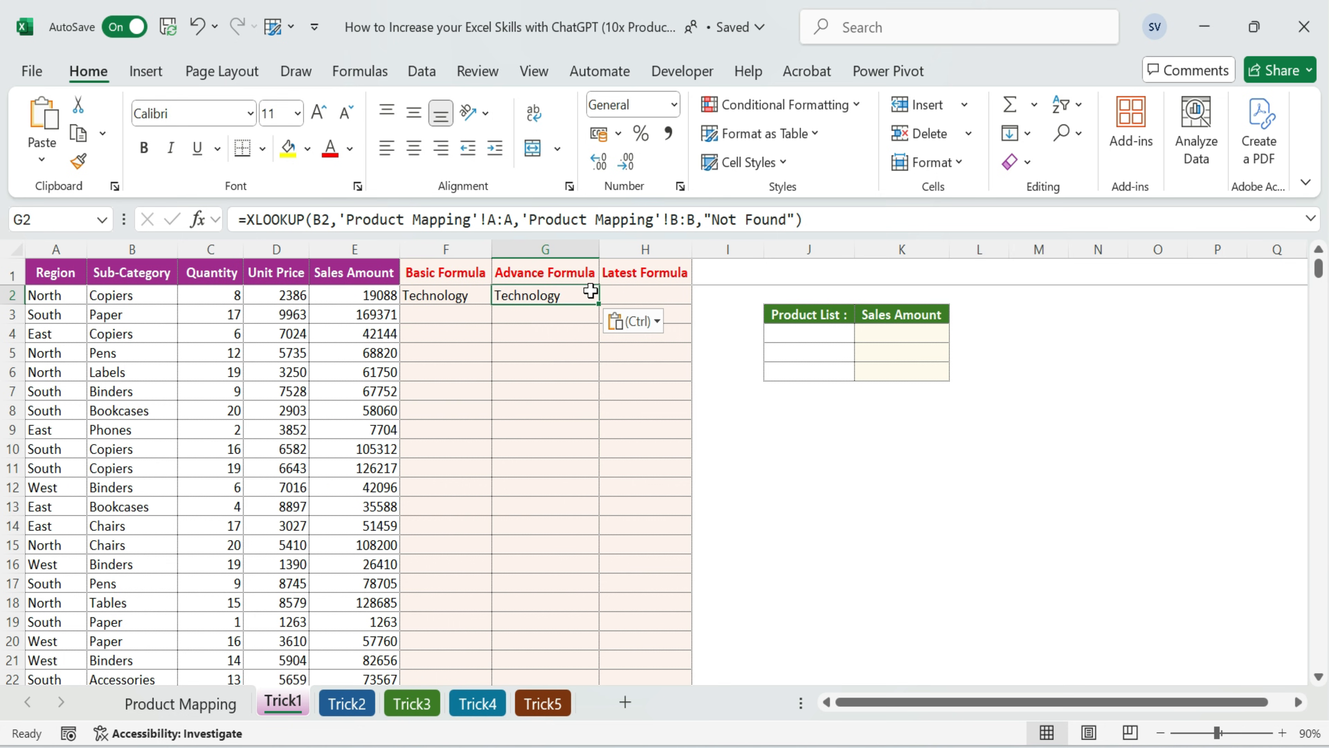
Paste the XLOOKUP formula into H2 under Latest Formula and clear it from G2
click(633, 292)
key(ctrl+v)
click(546, 296)
key(Delete)
Switch to ChatGPT and ask for the same mapping formula using INDEX MATCH
key(alt+Tab)
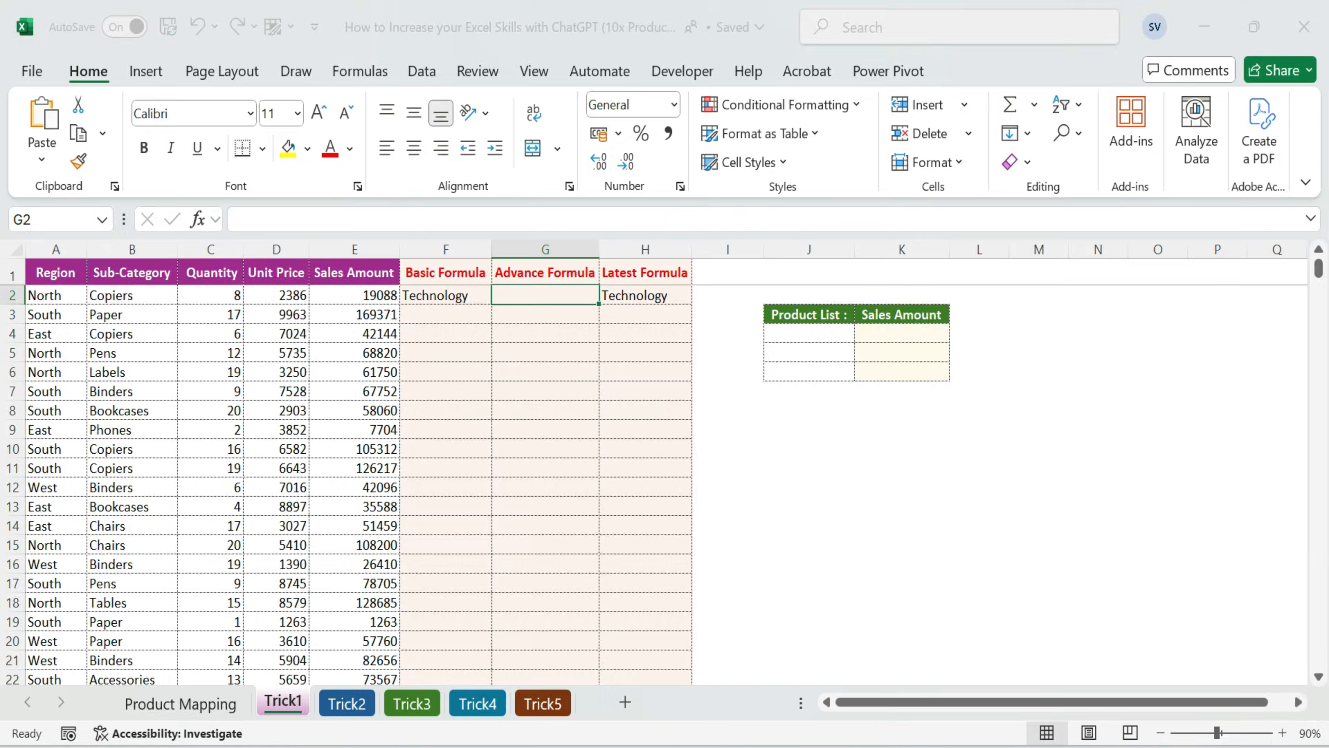
text(using id)
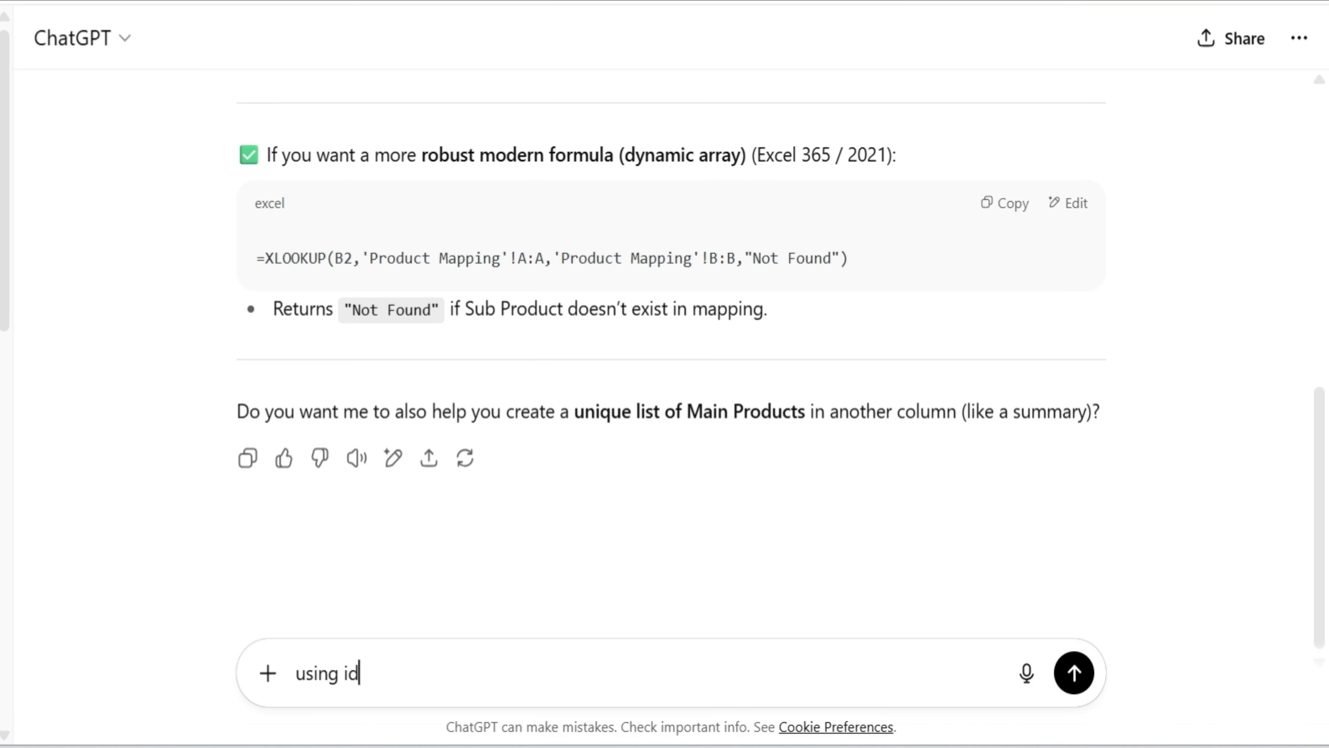
text(ex match)
key(Return)
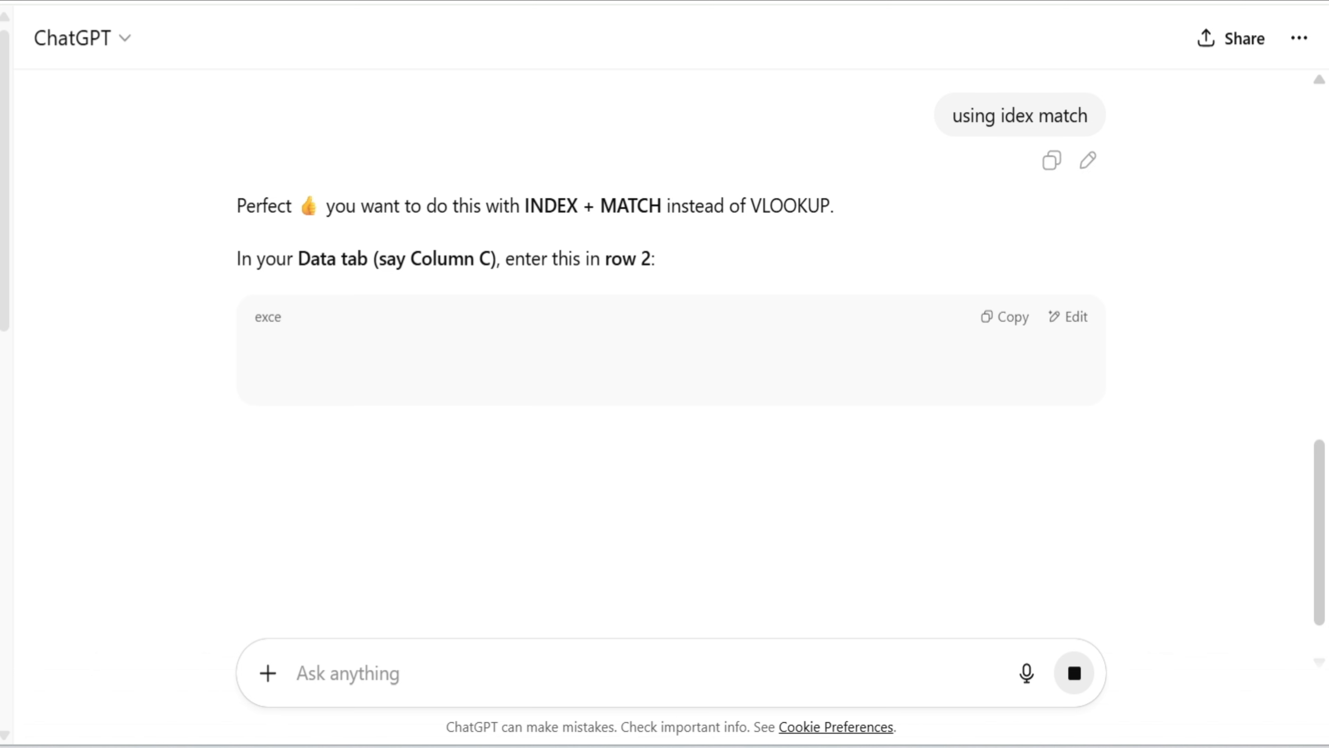
Copy the INDEX and MATCH formula and paste it into G2 under Advance Formula in Excel
scroll(471, 367, down, 2)
click(1009, 195)
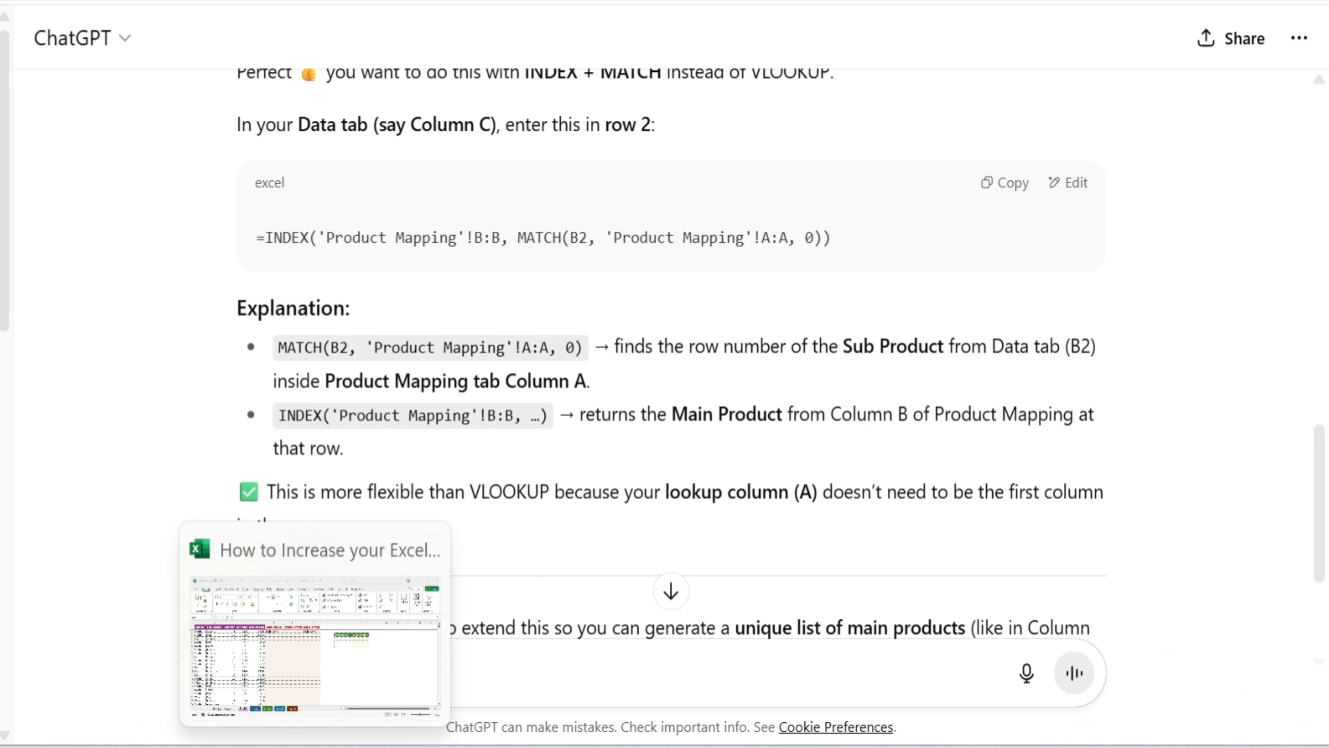
click(371, 686)
click(542, 295)
key(ctrl+v)
Review the VLOOKUP, INDEX MATCH and XLOOKUP formulas in F2, G2 and H2
drag(429, 296, 609, 300)
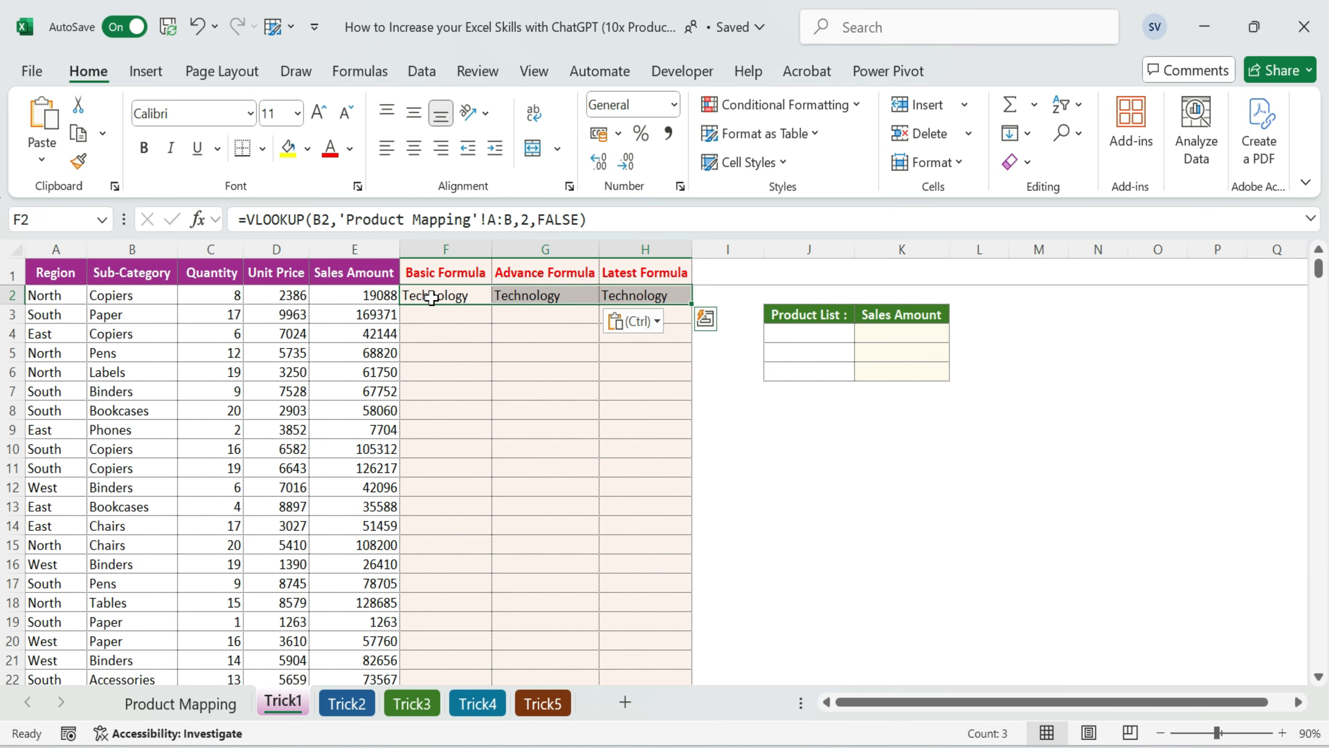
click(446, 250)
click(541, 249)
click(646, 249)
click(449, 295)
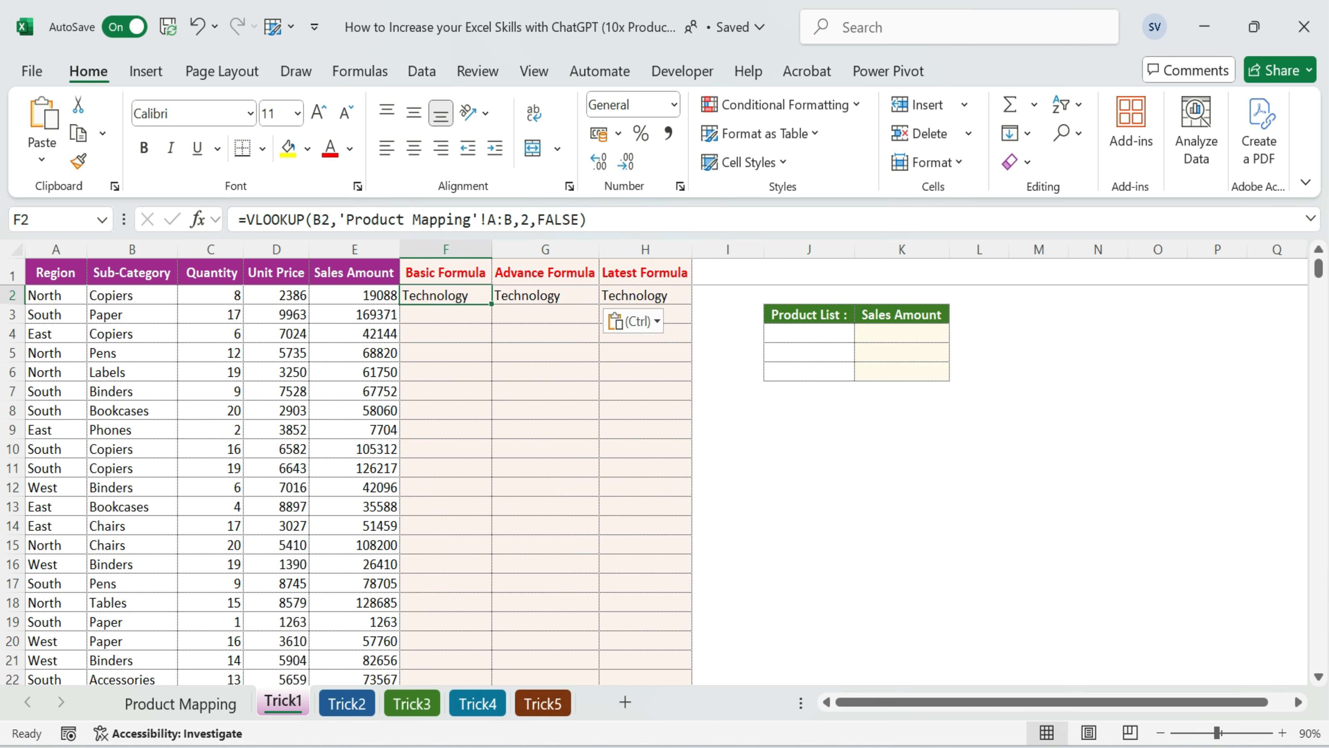
click(545, 297)
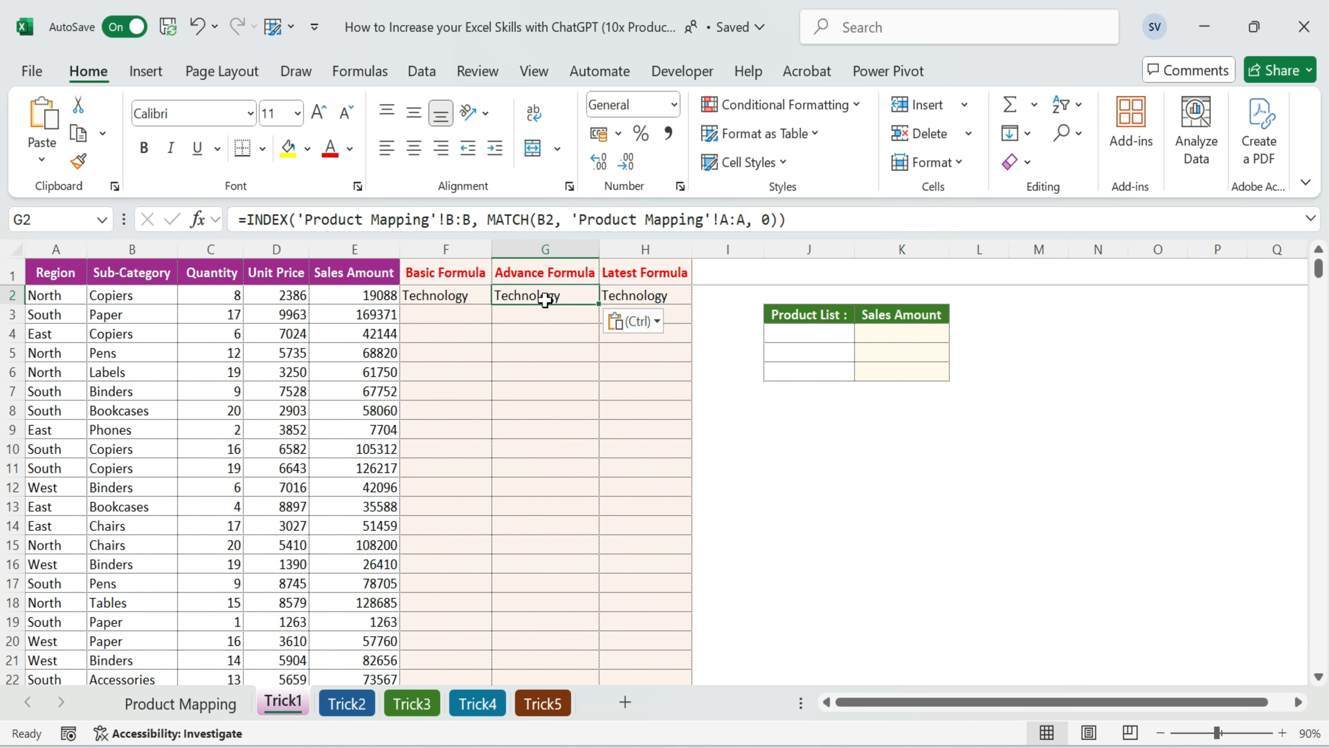
click(639, 295)
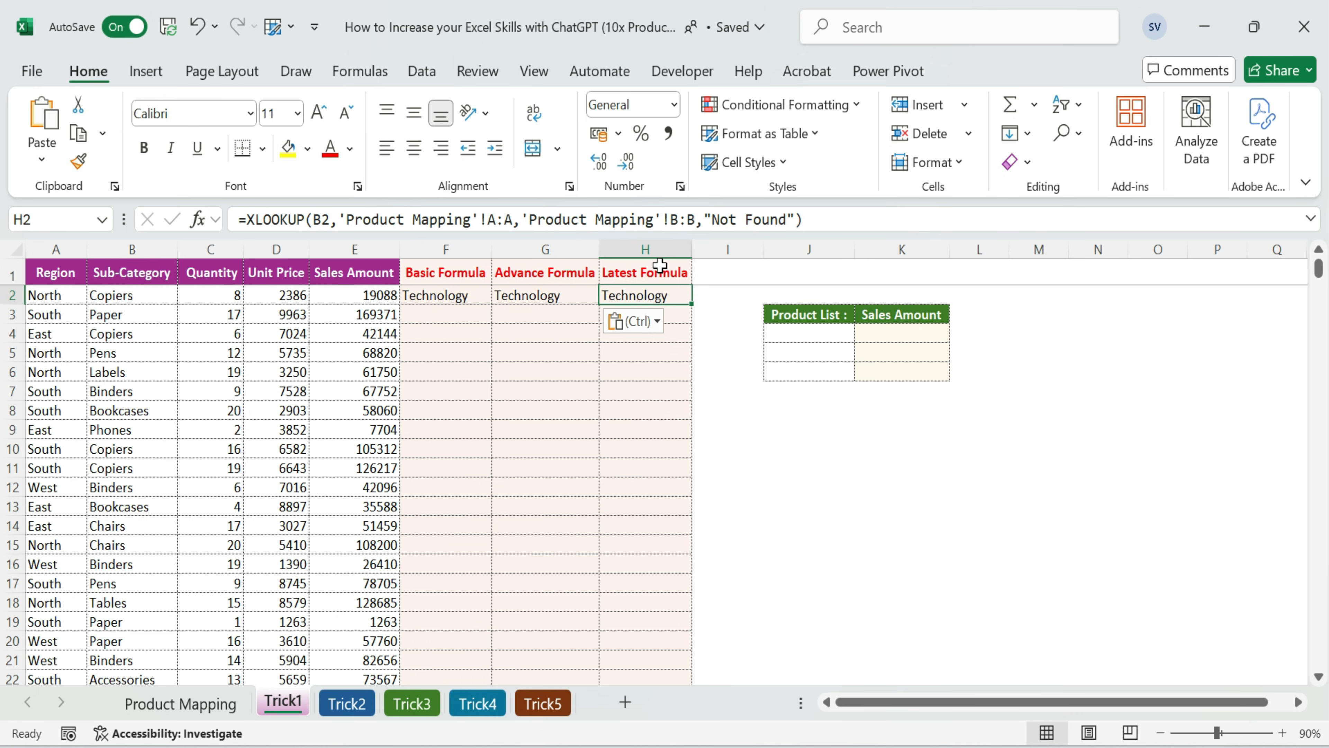
Fill the three formulas in F2:H2 down through all the data rows
click(438, 302)
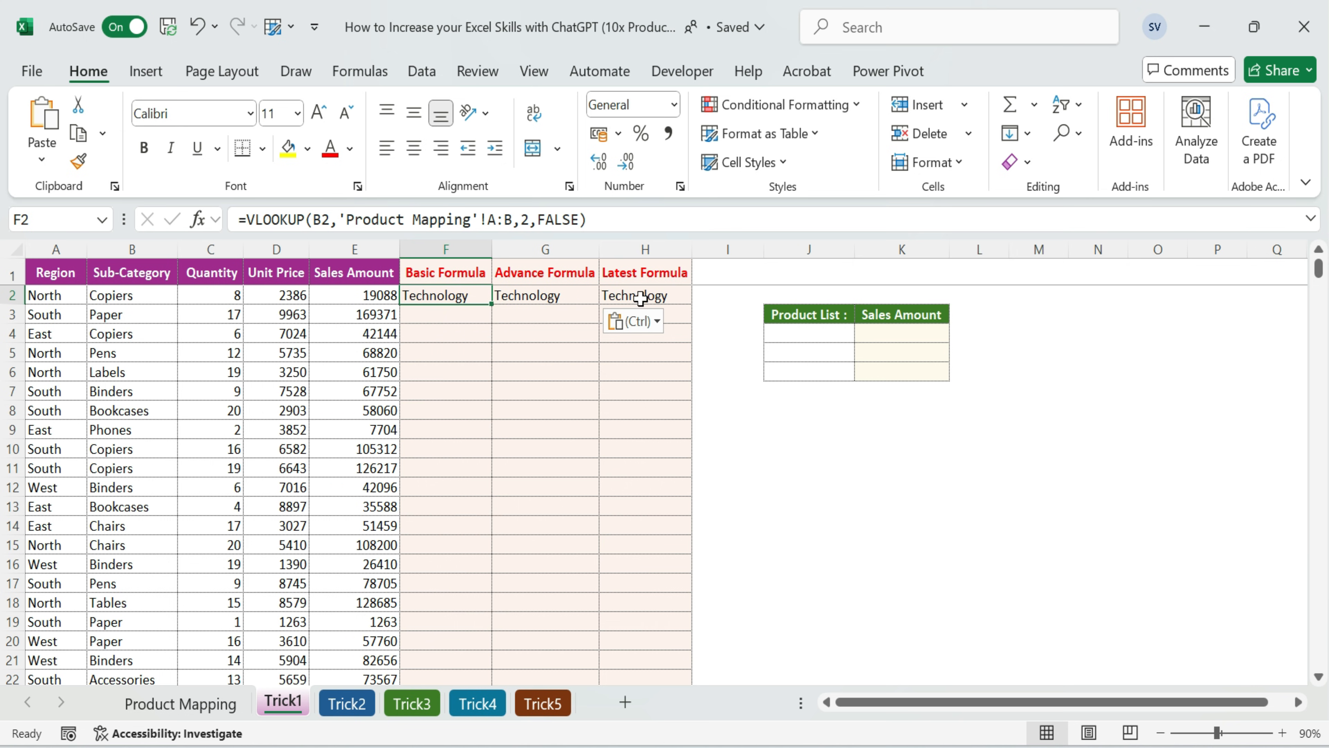
shift+click(657, 298)
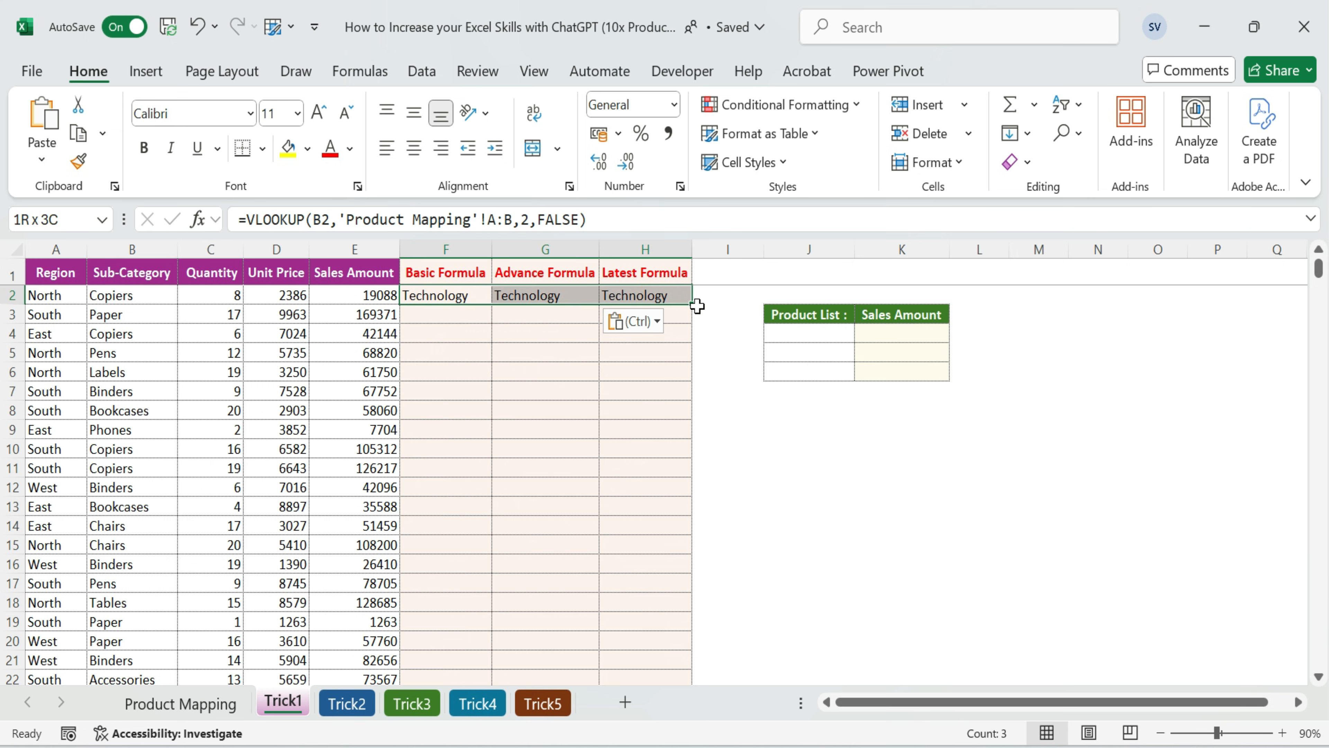
double_click(694, 306)
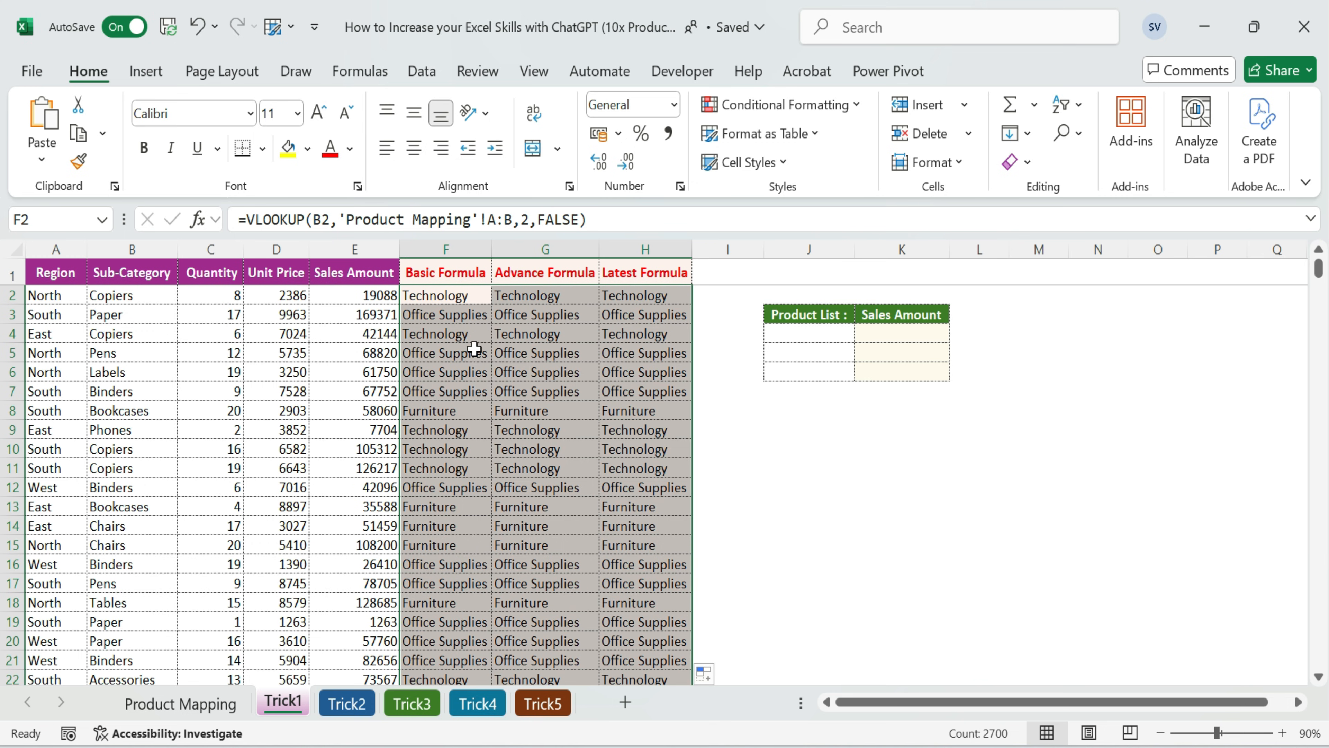
Examine the filled main product names in column F against the empty Product List cells J4:J6
click(541, 369)
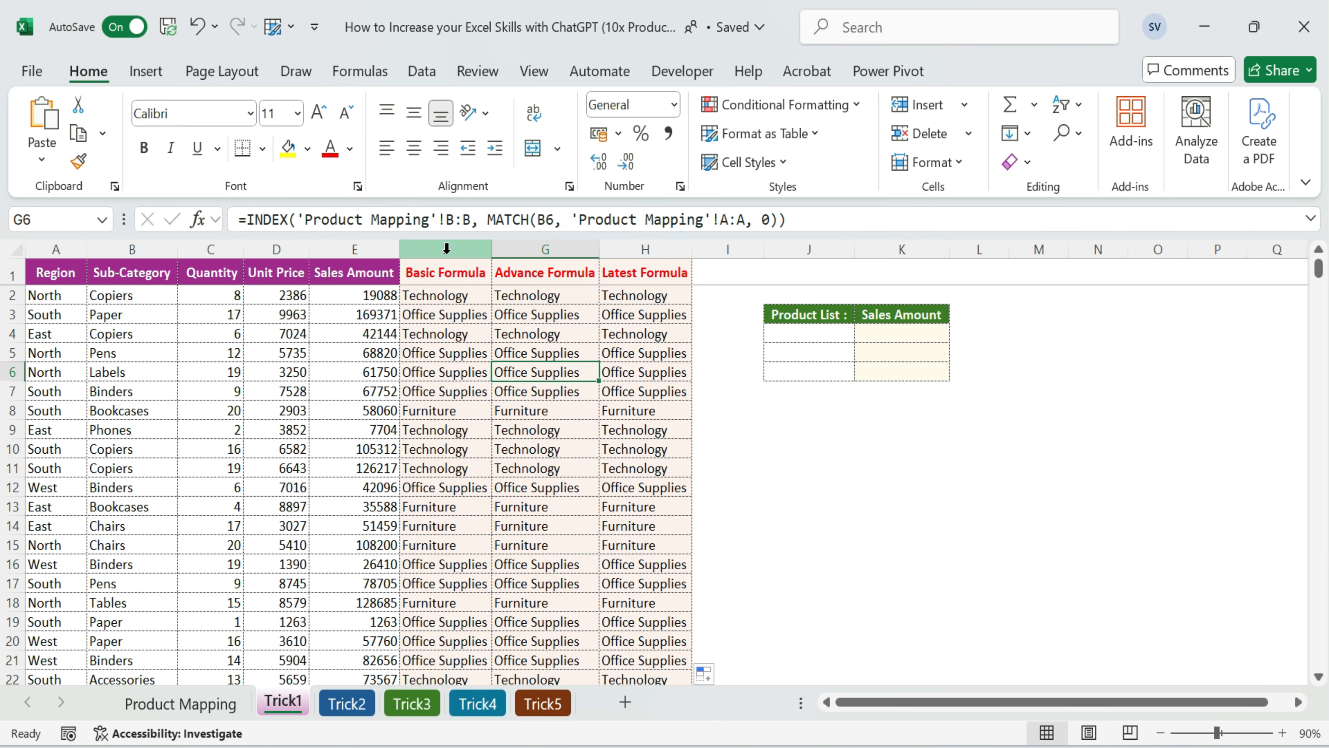
drag(787, 336, 793, 372)
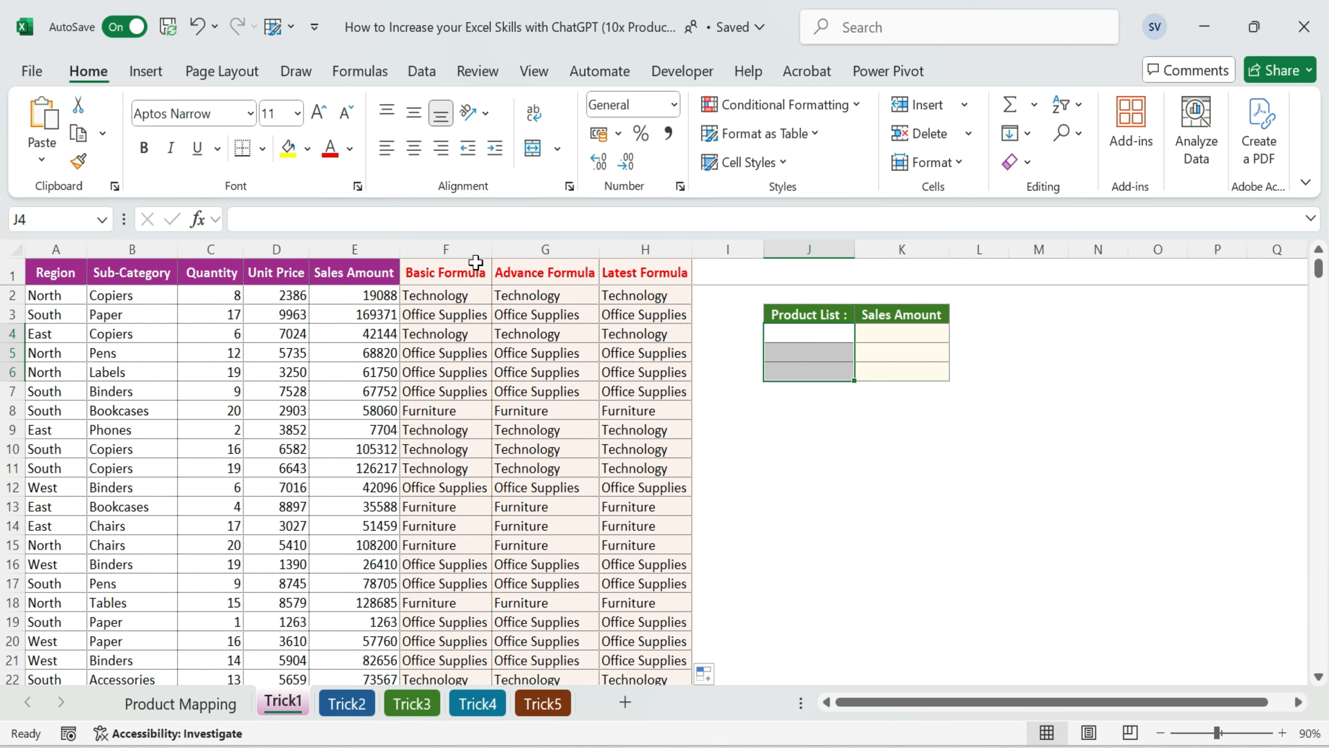
click(461, 246)
click(456, 295)
click(461, 315)
click(463, 430)
Select J4, switch to ChatGPT and ask how to make a unique list in J4 from the product list in column F, rows 2 to 1000
click(799, 336)
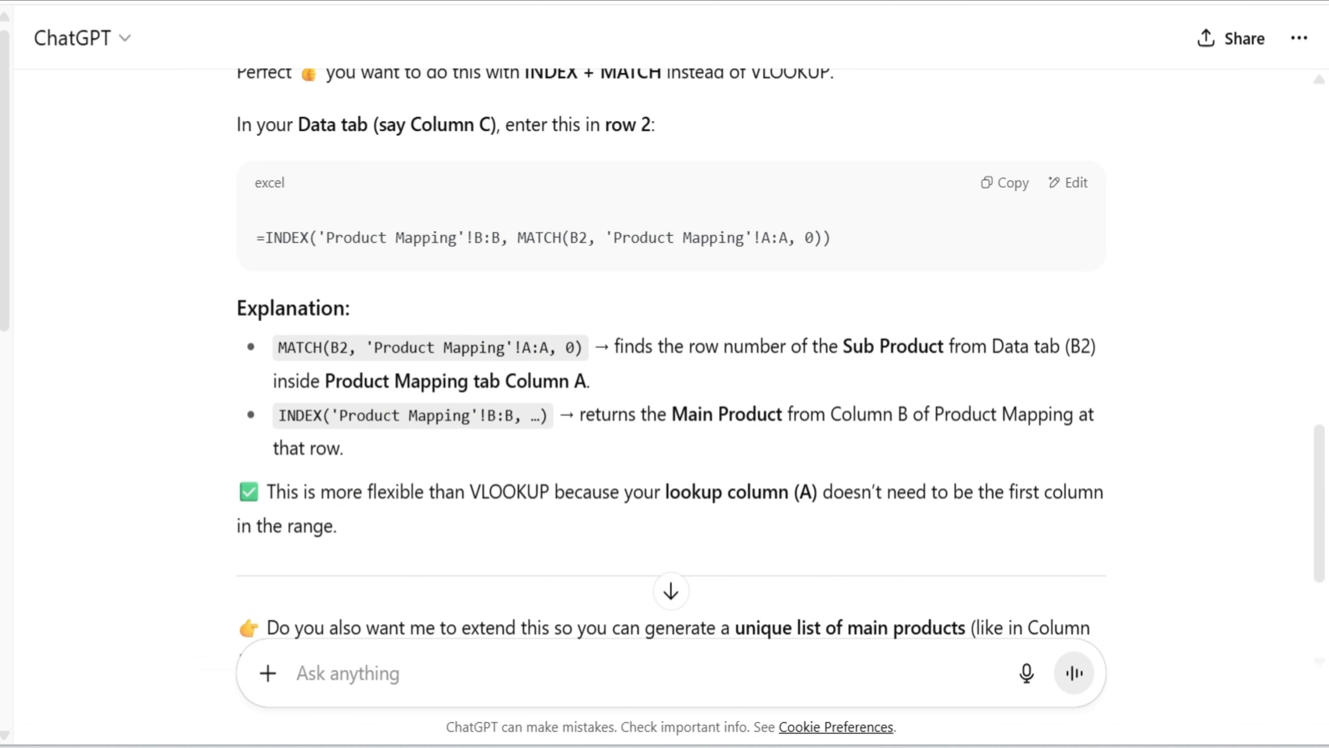
scroll(665, 314, down, 5)
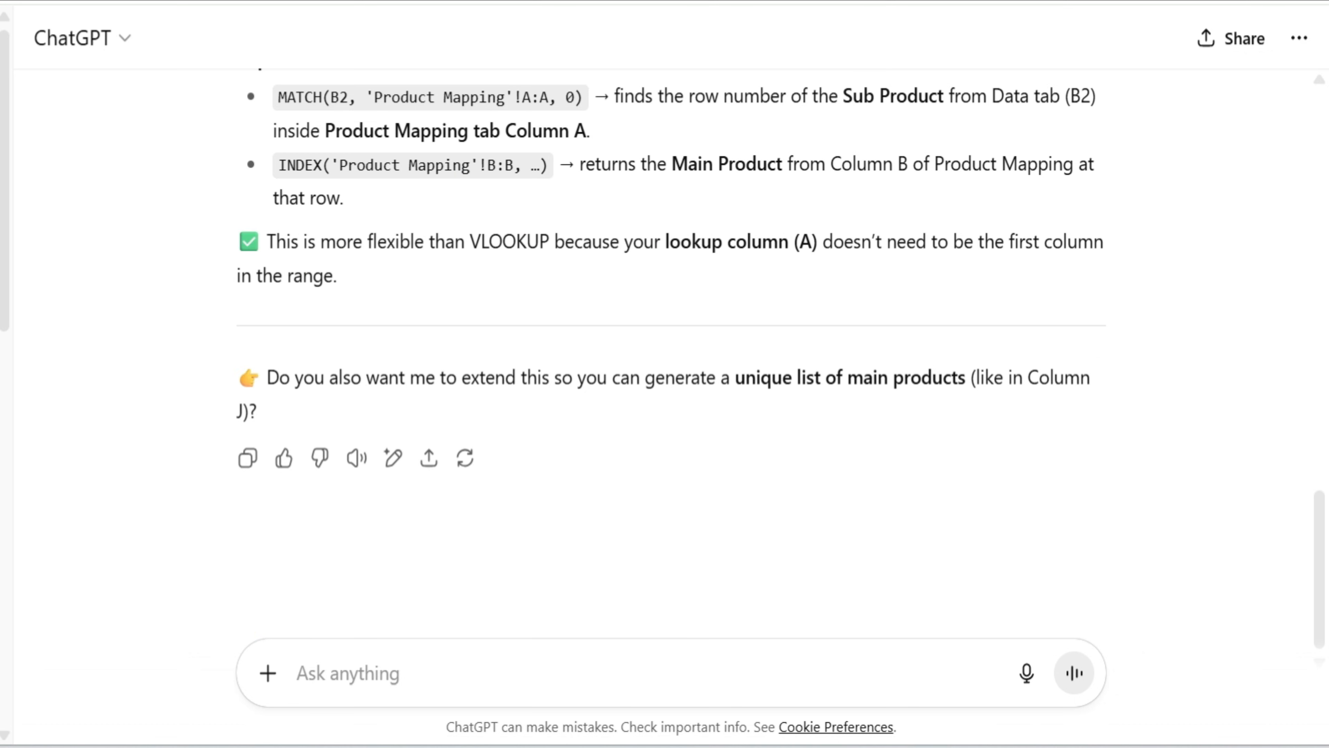
text(In column F and ro)
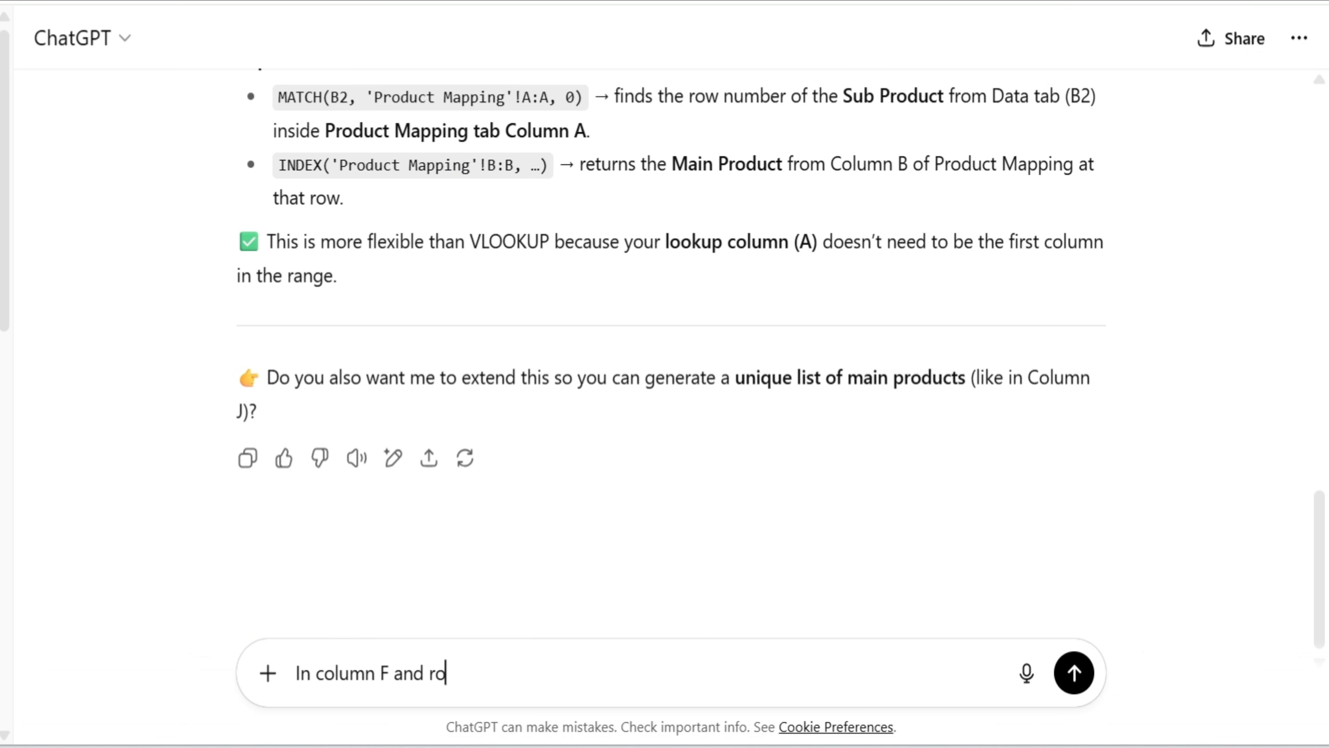
text(w 2 to 1000)
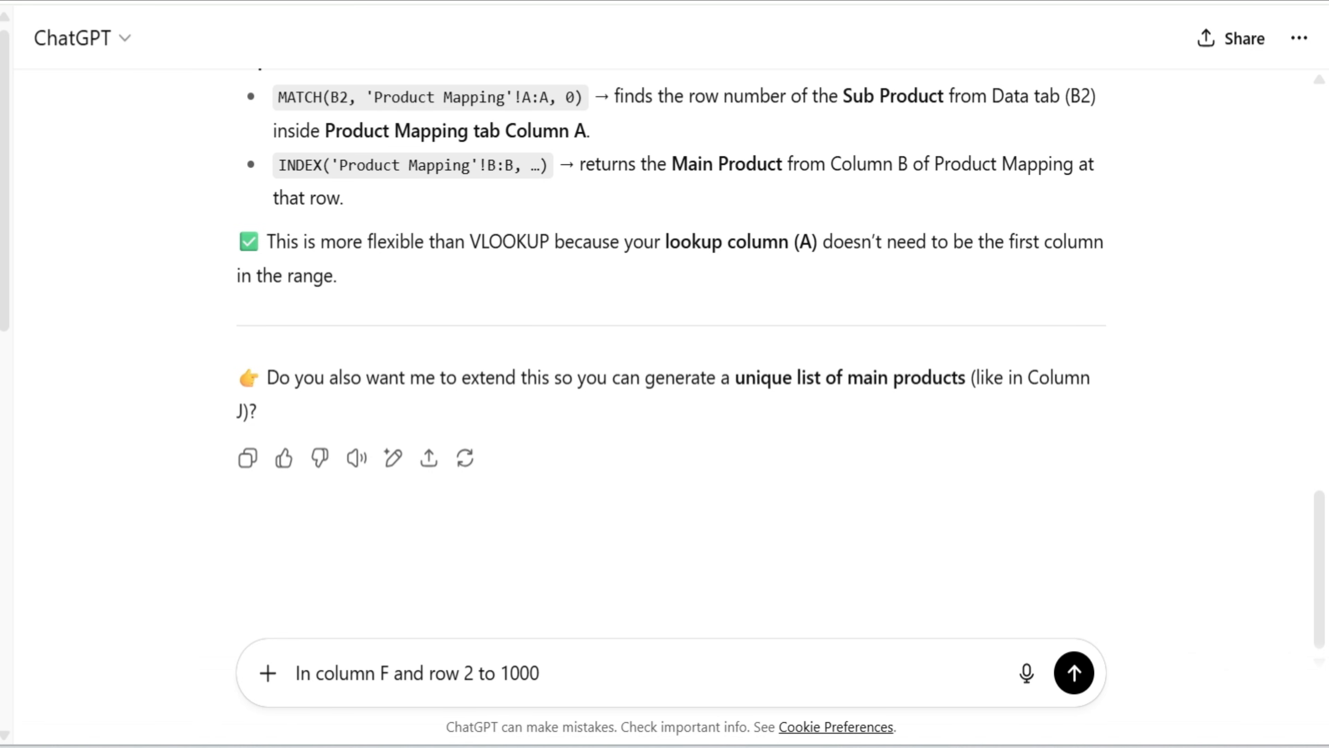
text( I have product list, based)
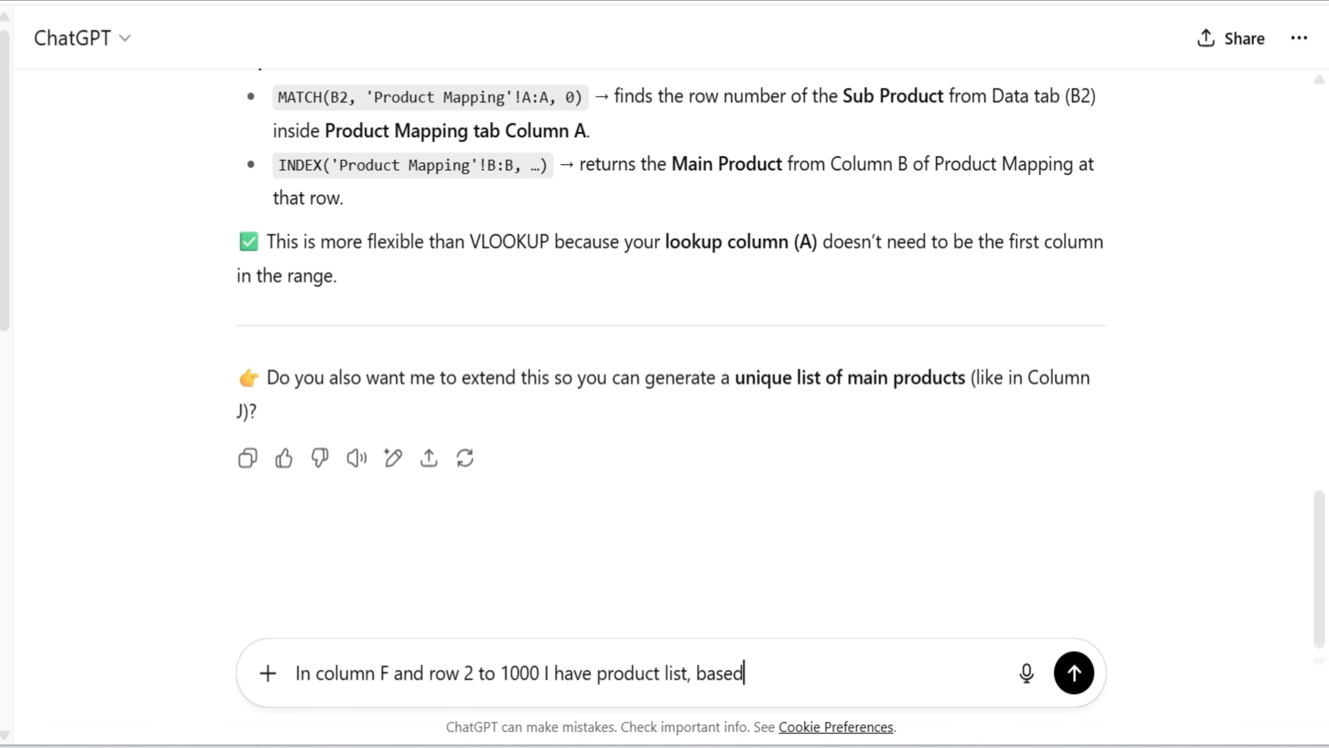
text( on this I want to make )
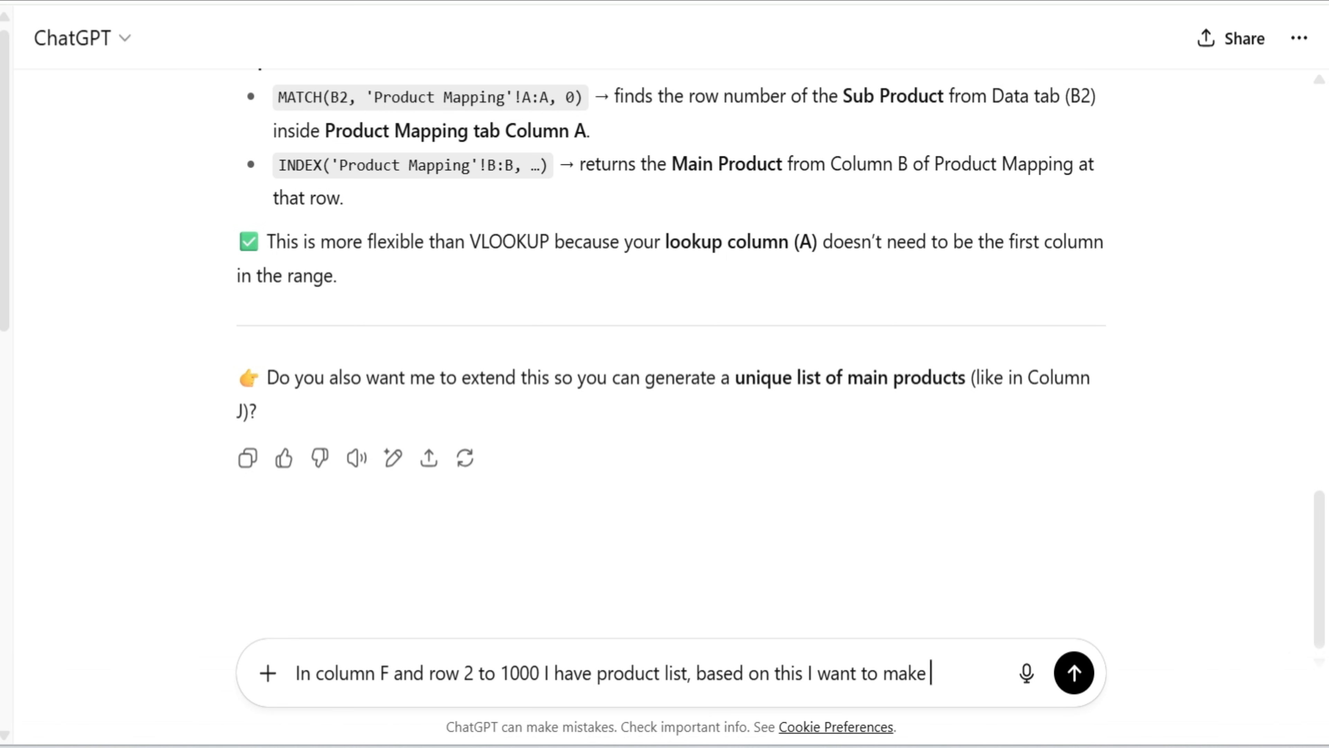
text(unique list in J4 in exce)
key(Return)
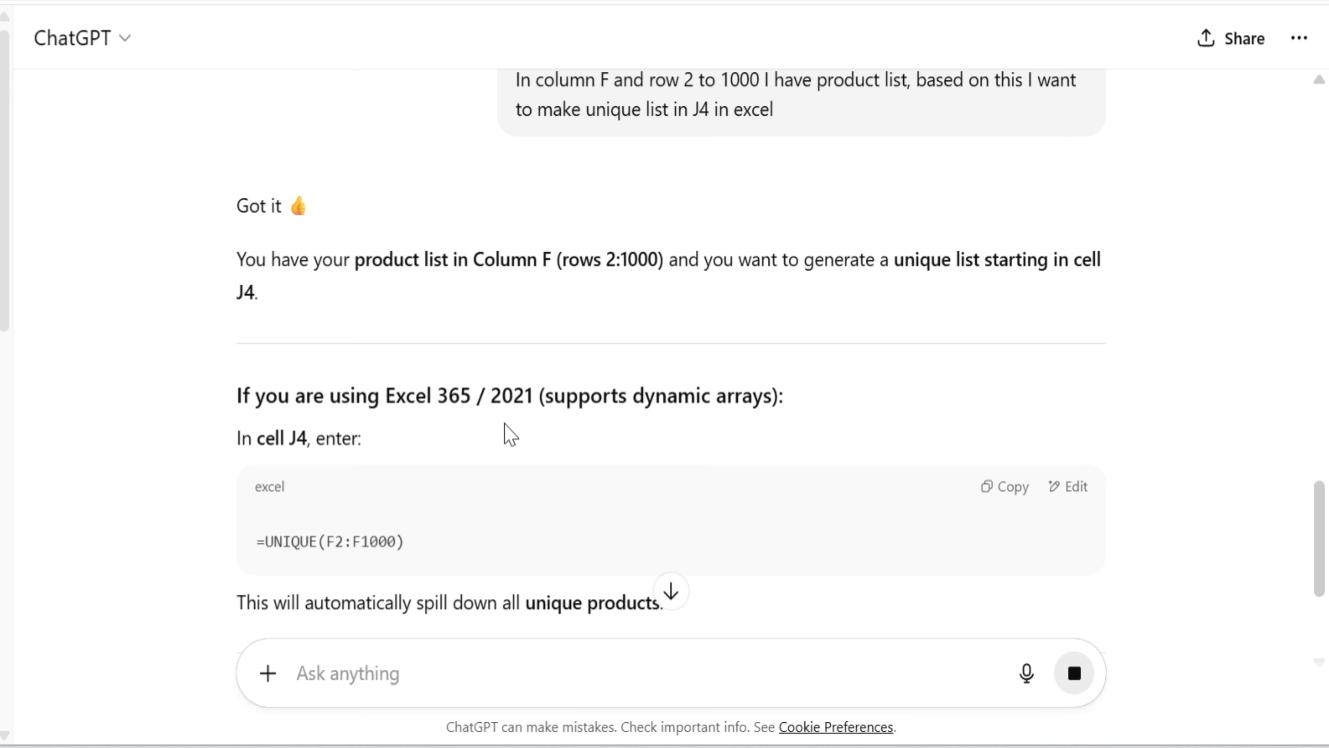
Copy the formula =UNIQUE(F2:F1000) and paste it into J4 under Product List in Excel, and inspect the last spilled cell
scroll(508, 436, down, 3)
click(1008, 362)
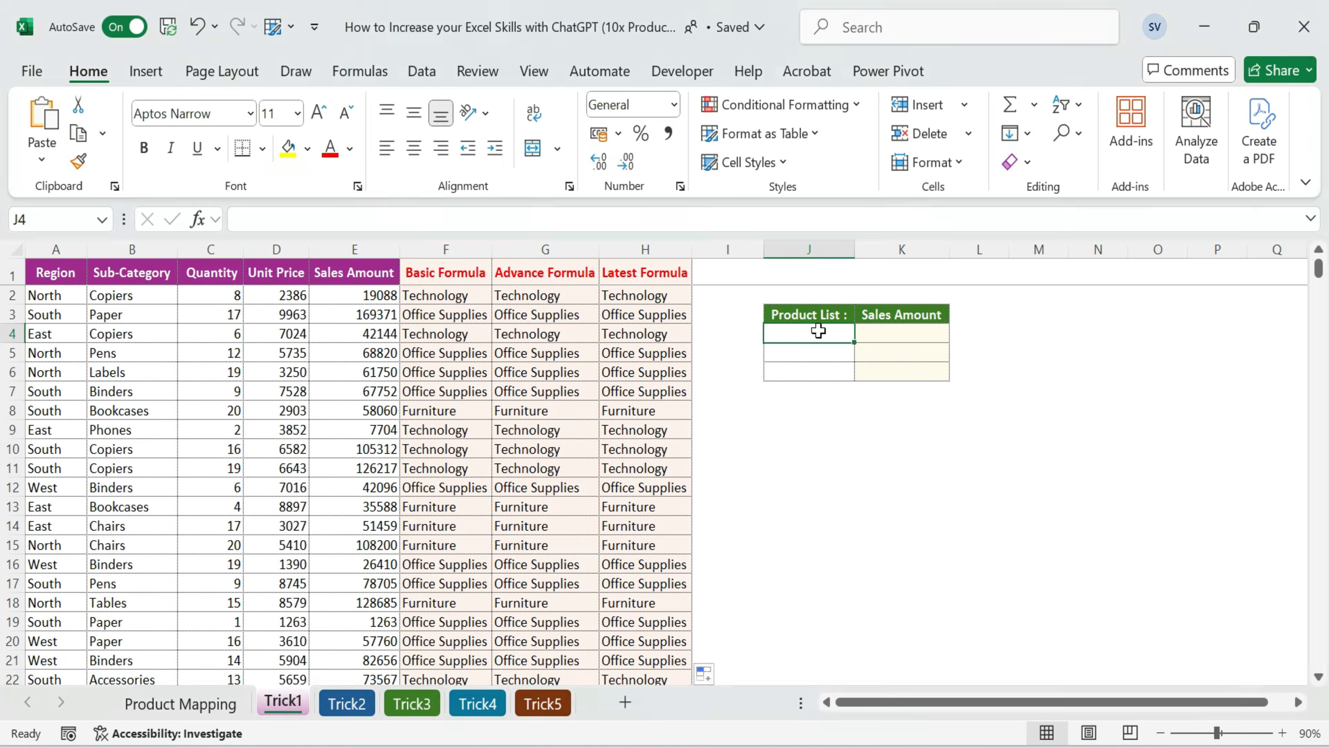
right_click(818, 331)
click(800, 399)
click(806, 334)
key(ctrl+v)
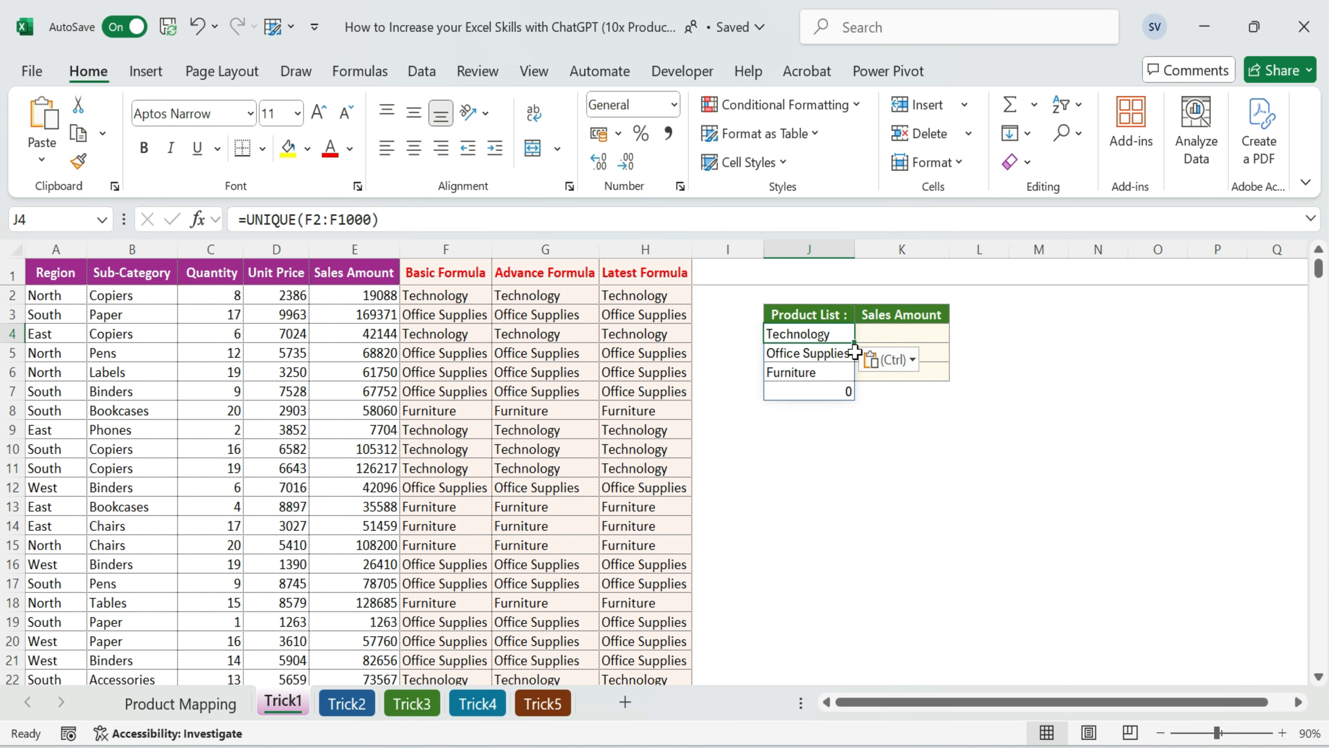
click(806, 394)
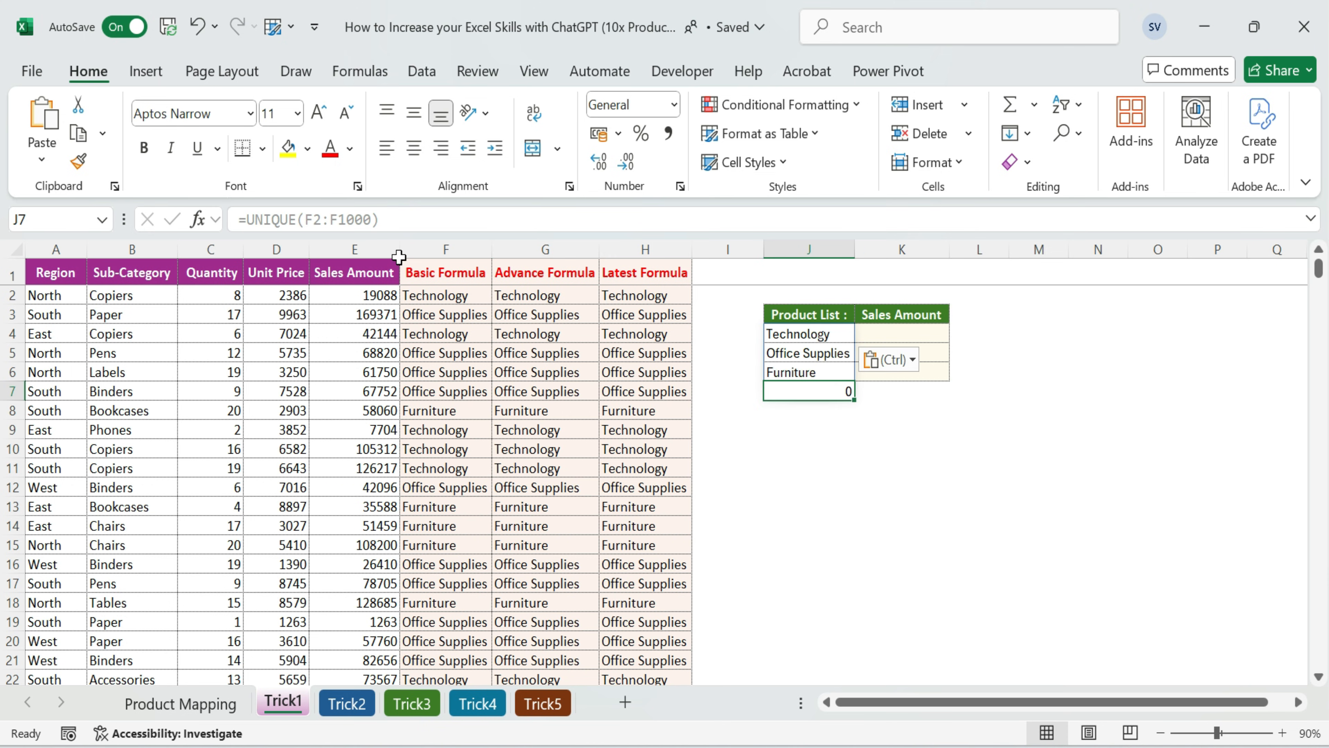
Examine the range used by the UNIQUE formula in J4 against the last filled rows of column F
click(835, 349)
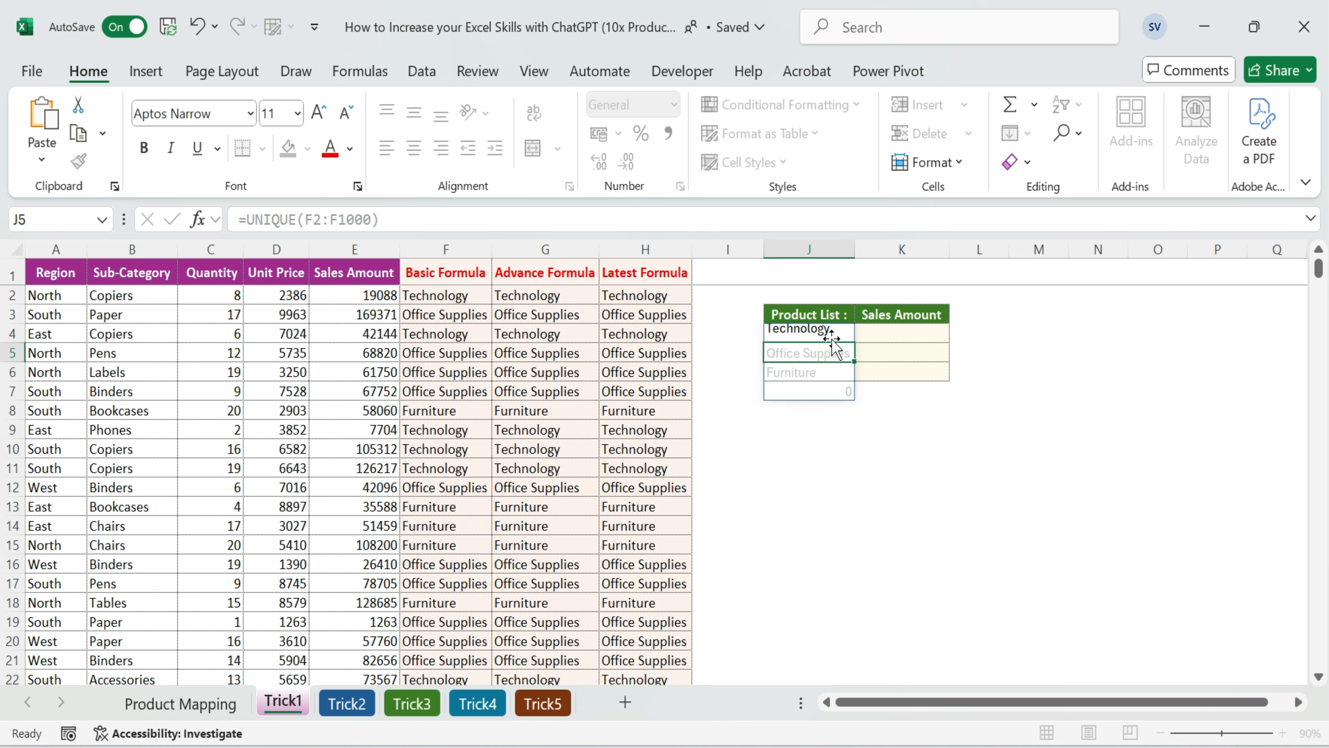
click(831, 337)
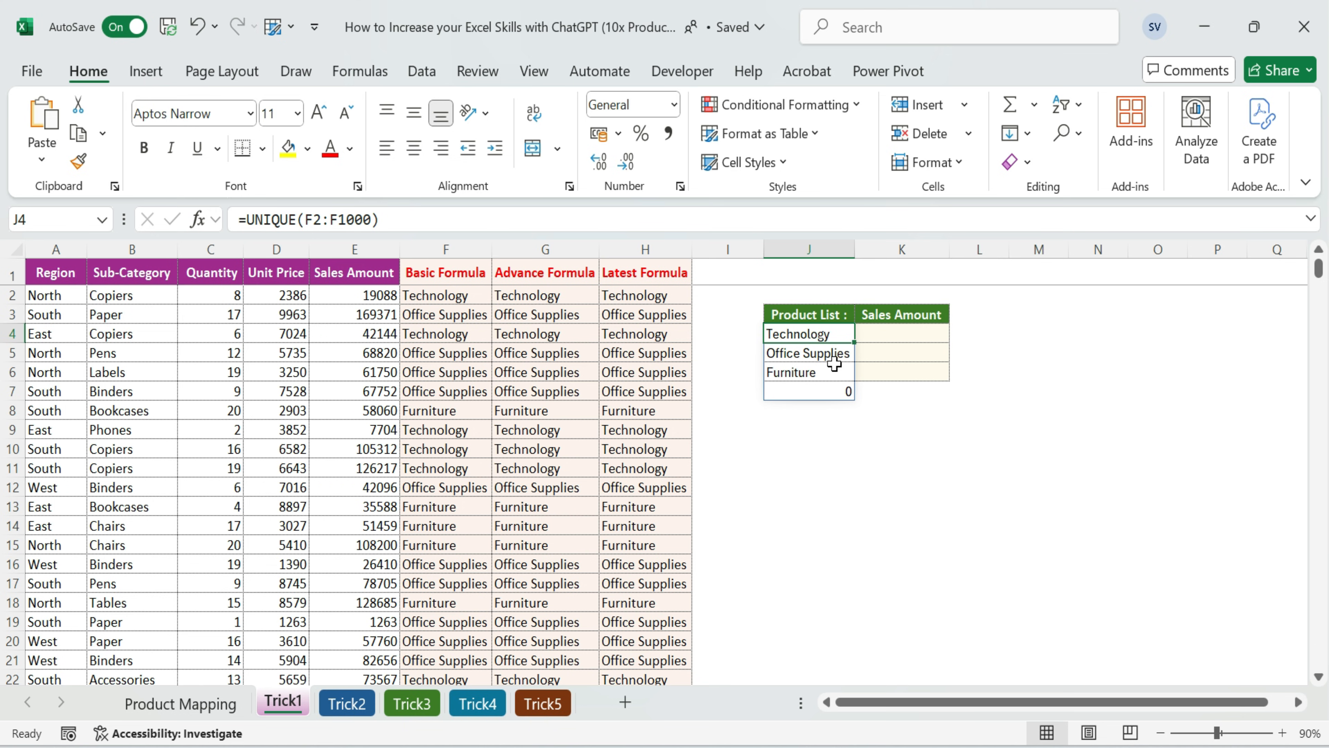
key(F2)
drag(1320, 273, 1315, 657)
scroll(832, 539, down, 5)
scroll(825, 535, up, 2)
scroll(817, 534, down, 3)
scroll(817, 534, down, 1)
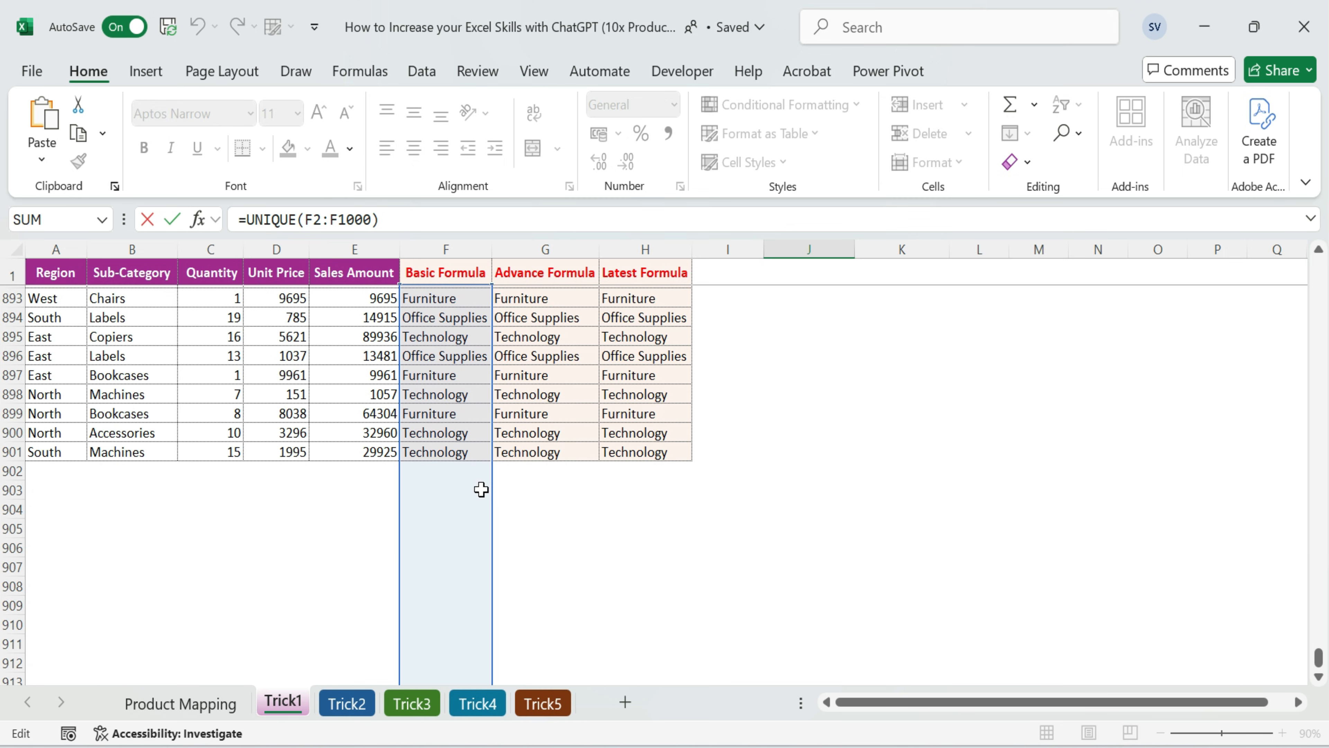
click(822, 377)
key(ctrl+Up)
key(ctrl+Up)
key(Down)
key(Down)
key(Up)
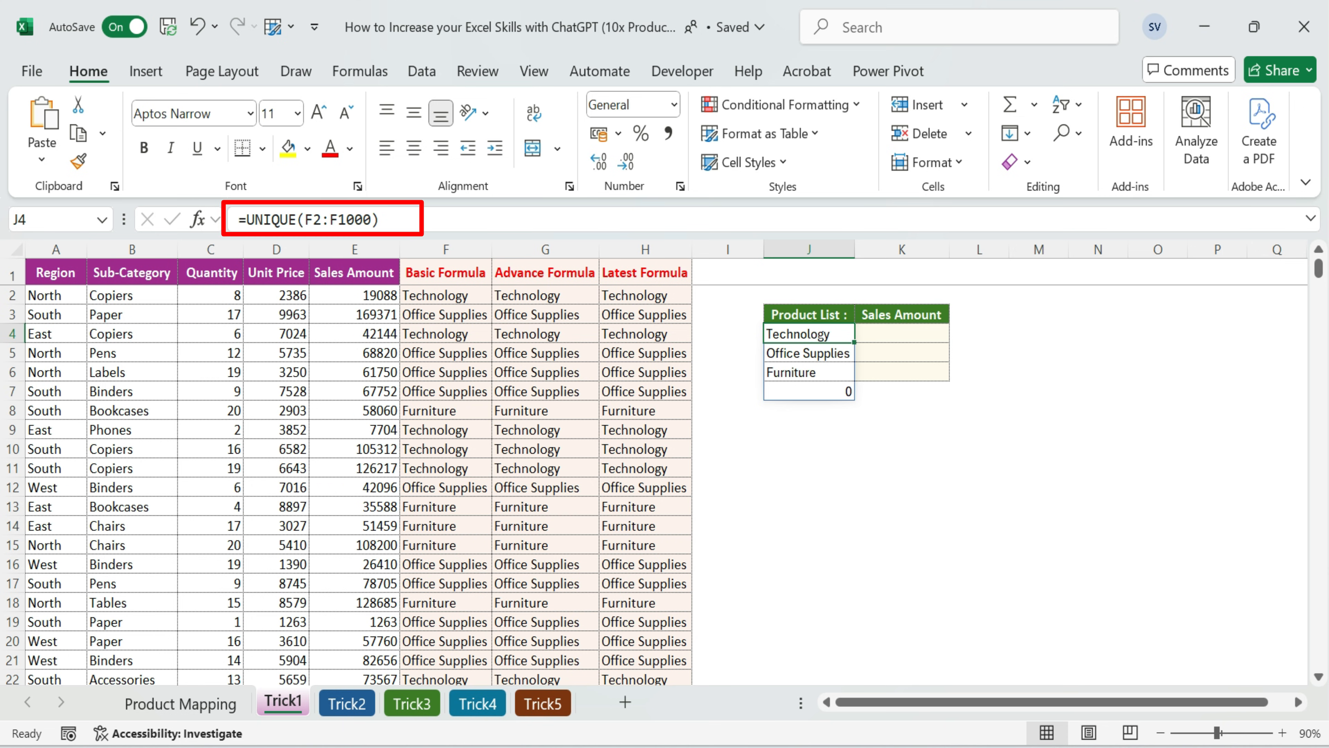
Change the formula in J4 to =UNIQUE(F2:.F1000) to leave out trailing blank cells, and check the spilled product list
key(F2)
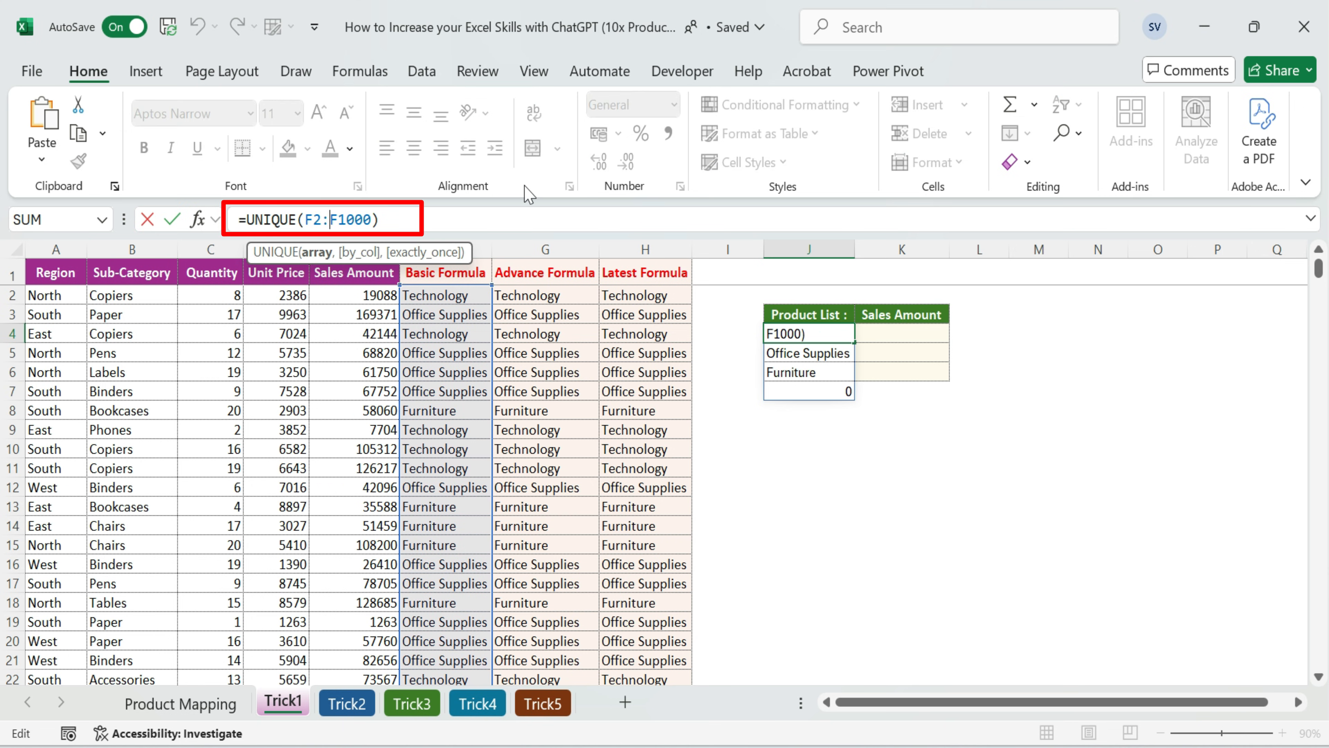
text(.)
key(ctrl+Return)
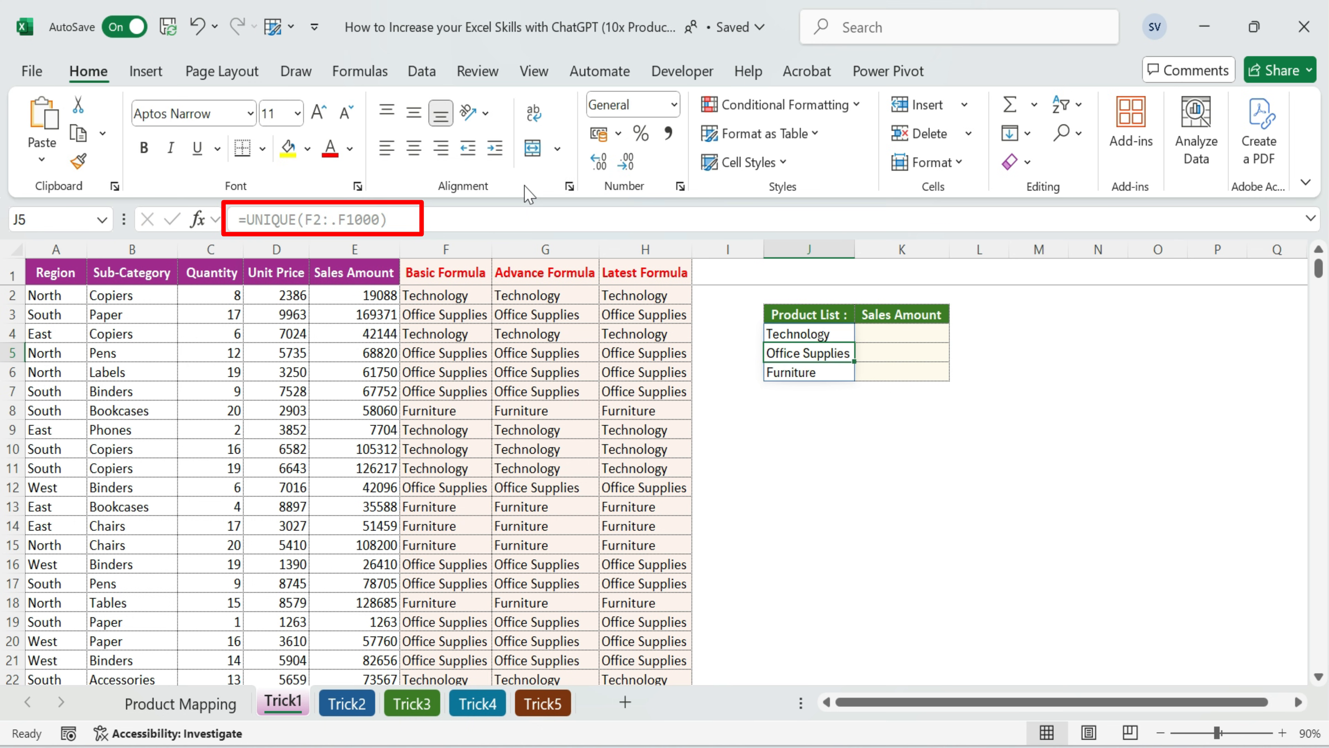
click(823, 355)
drag(832, 330, 815, 370)
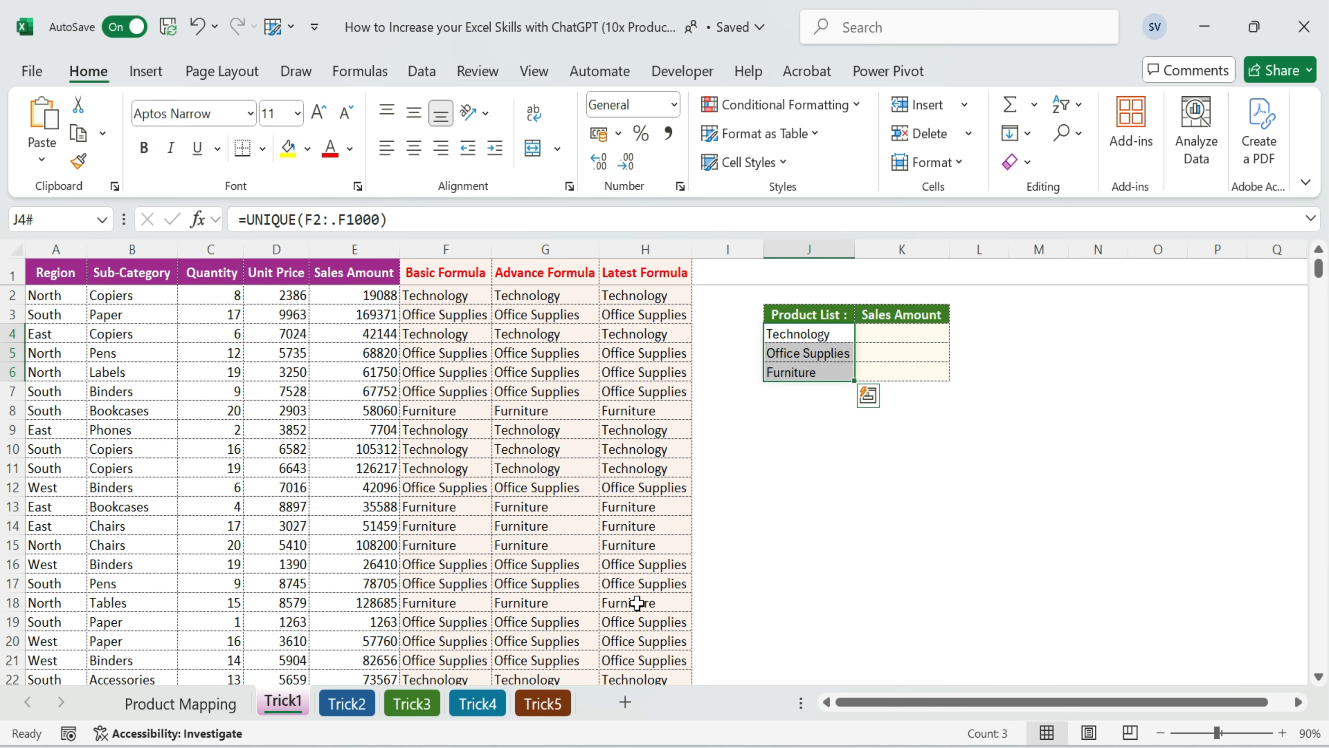
Select K4, switch to ChatGPT and ask for an Excel formula summing column E based on K4, referring to column F with the reference range locked
click(362, 245)
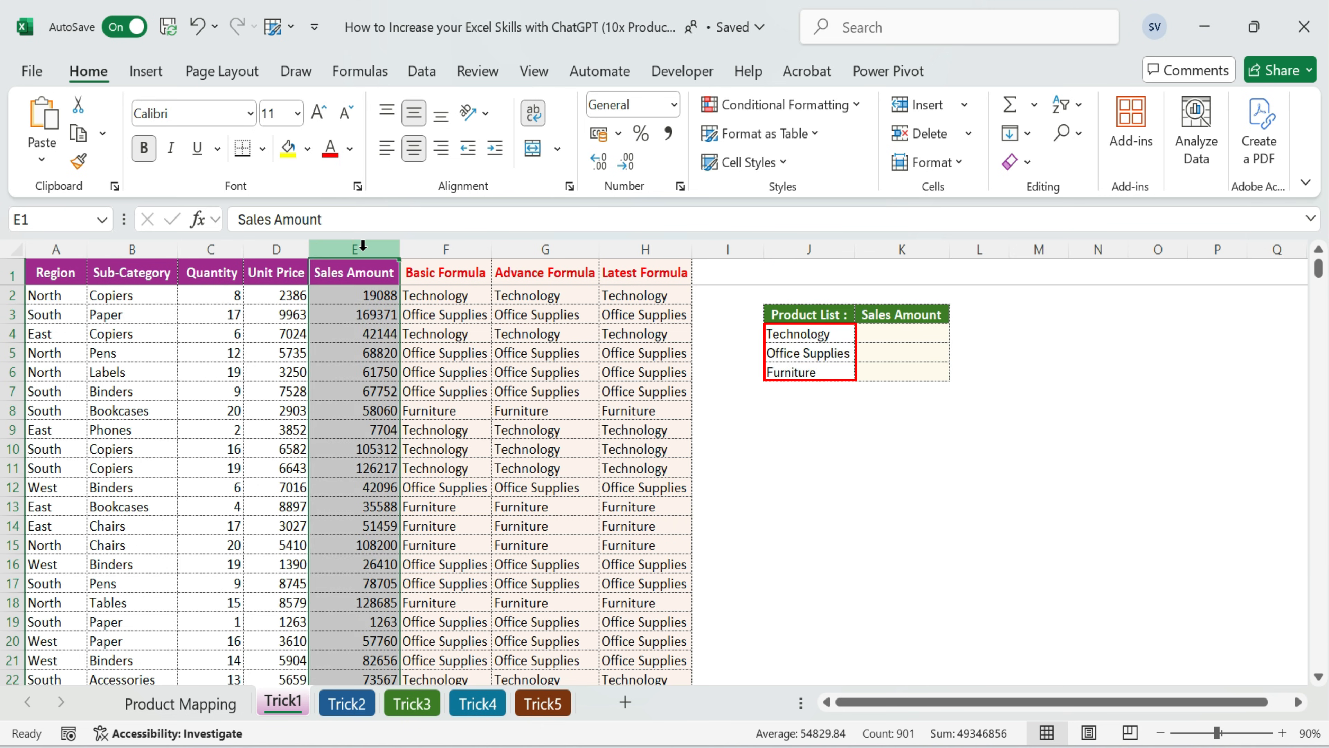
click(822, 335)
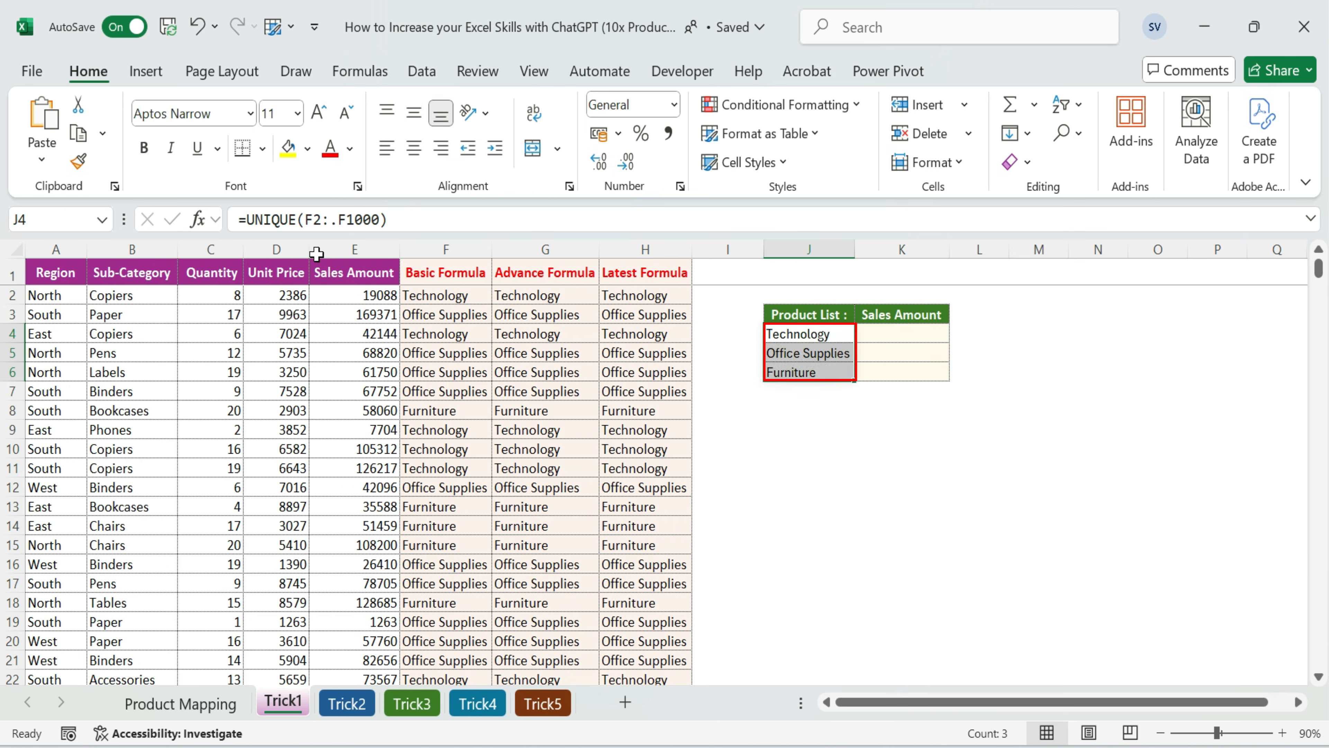
click(916, 335)
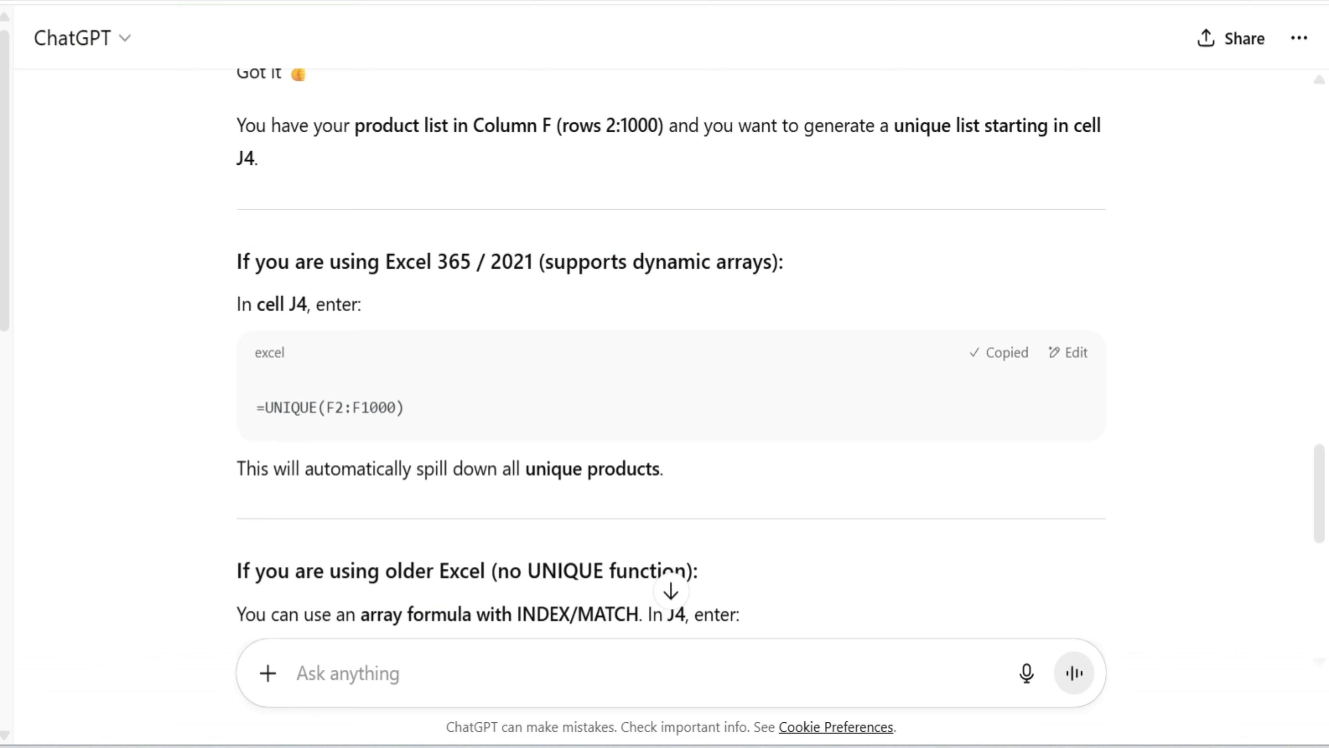
click(421, 669)
text(I)
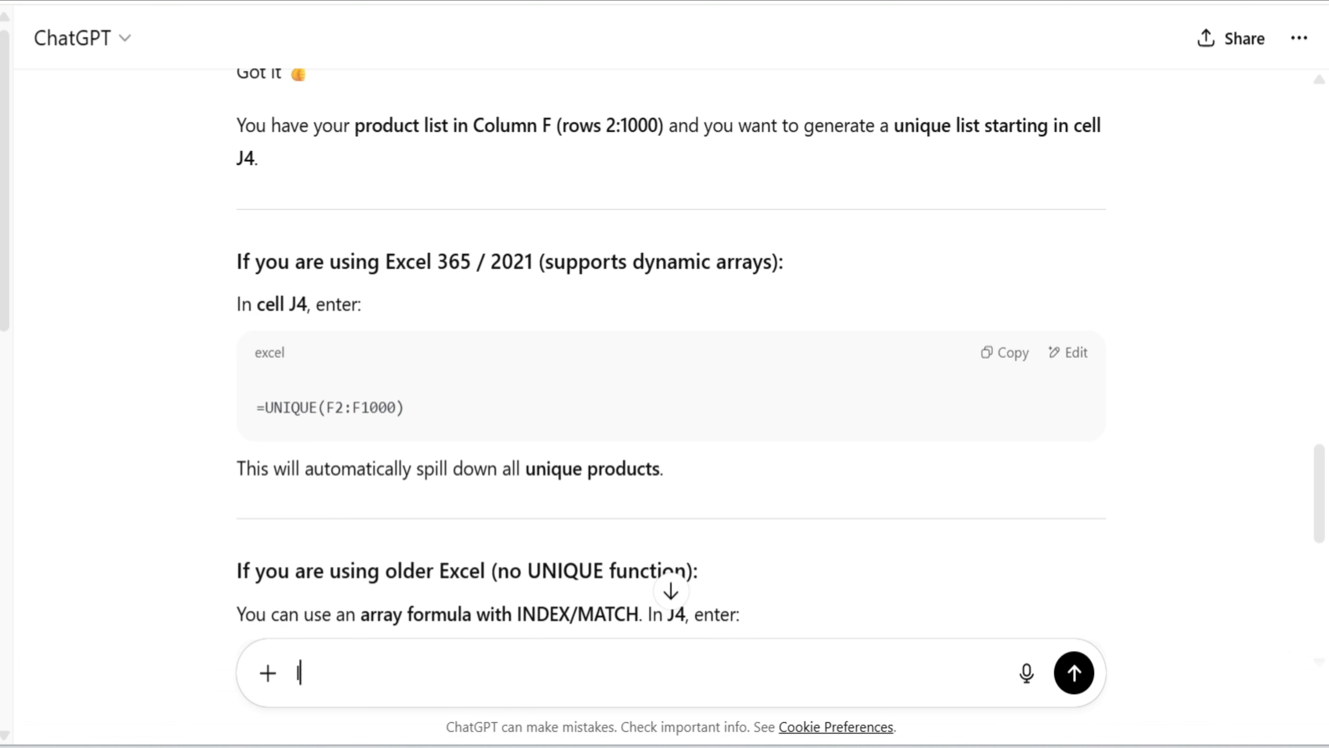
text( want sum column E baswe)
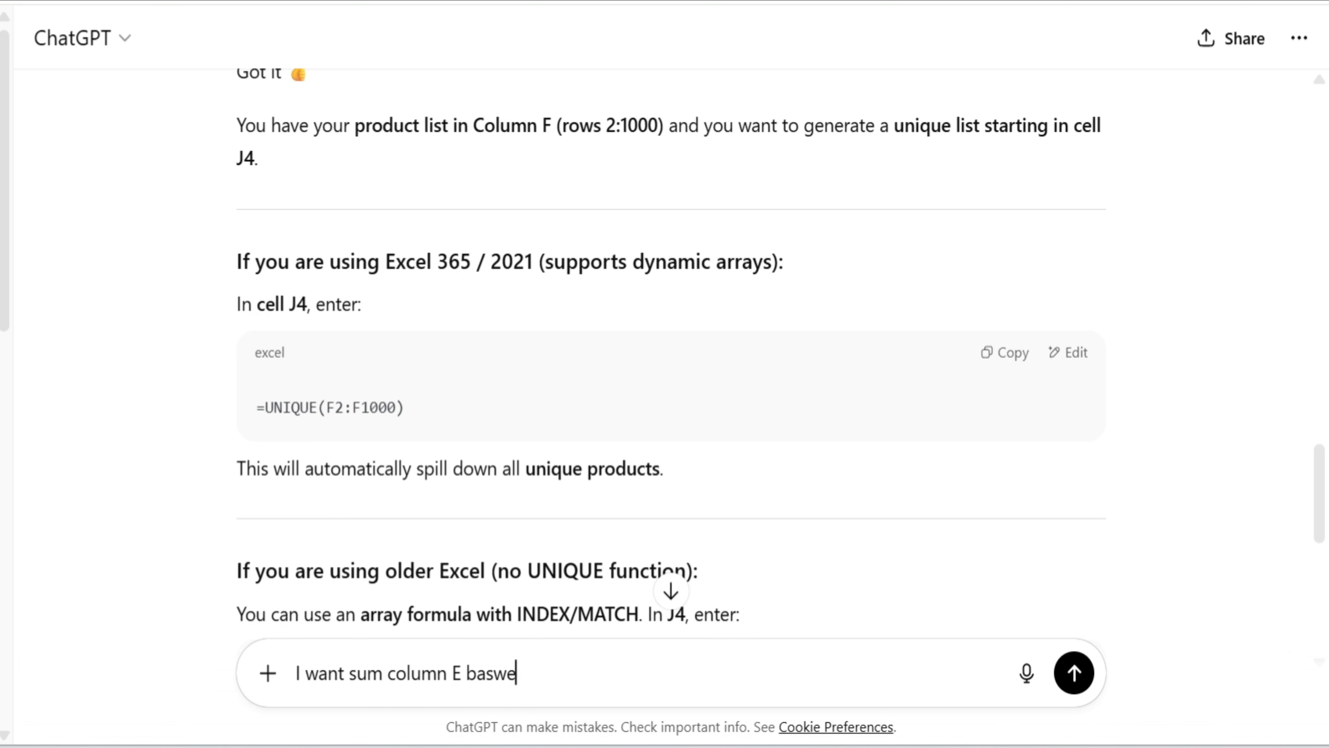
key(BackSpace)
key(BackSpace)
text(ed on K4 cell ref)
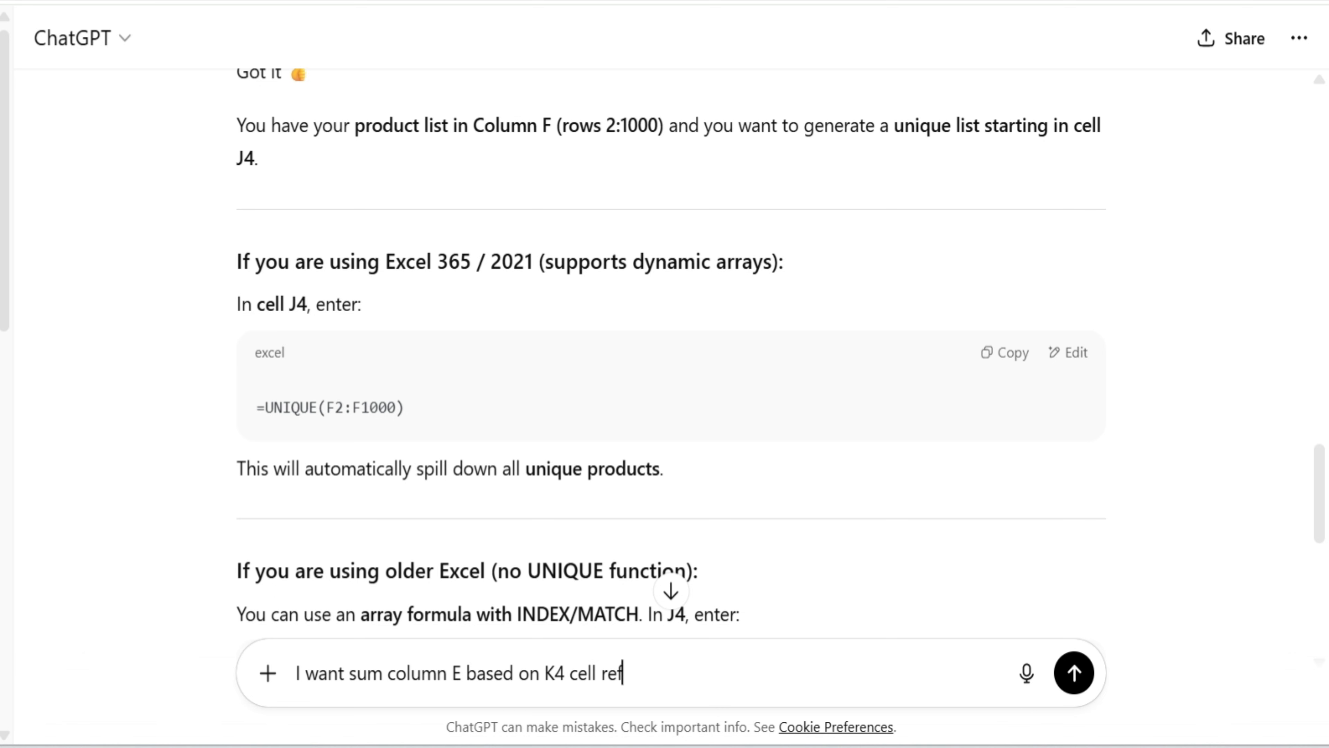
text(er to column F formula in Excel and loo)
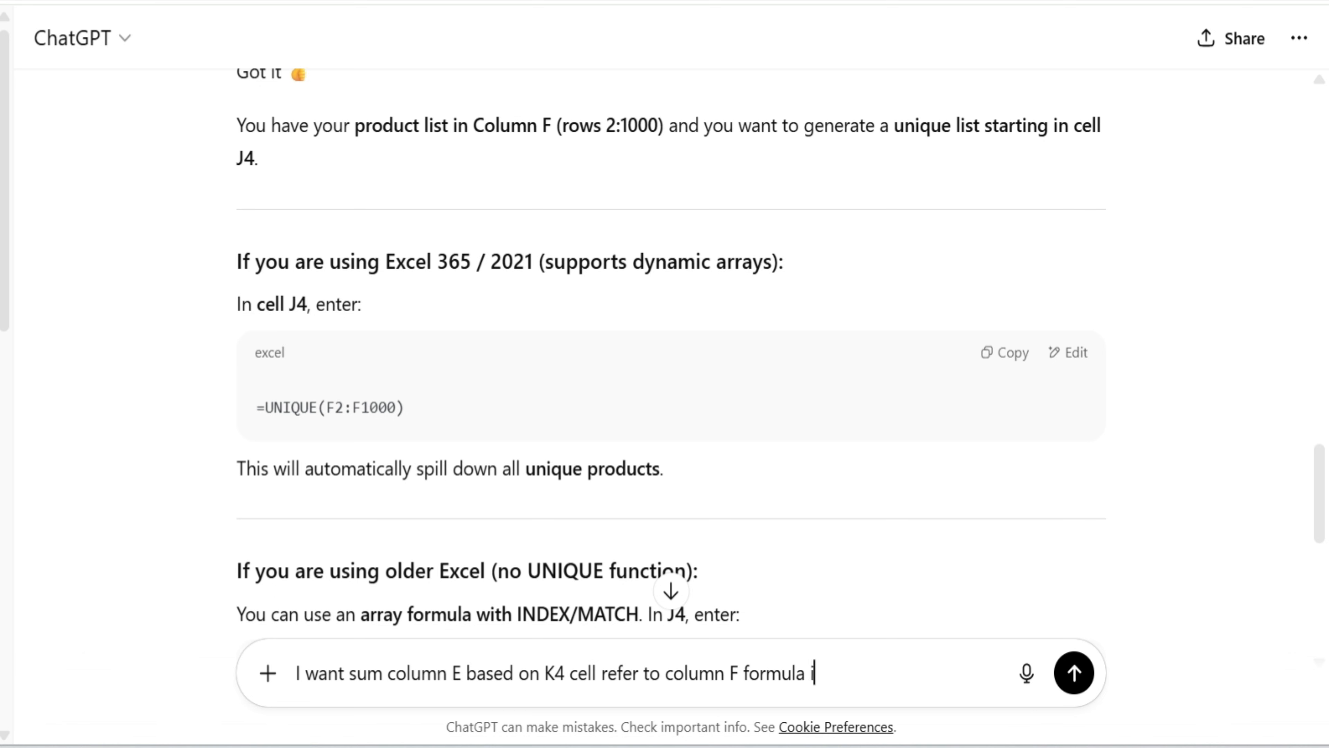
key(BackSpace)
key(BackSpace)
text(ock the reference rage)
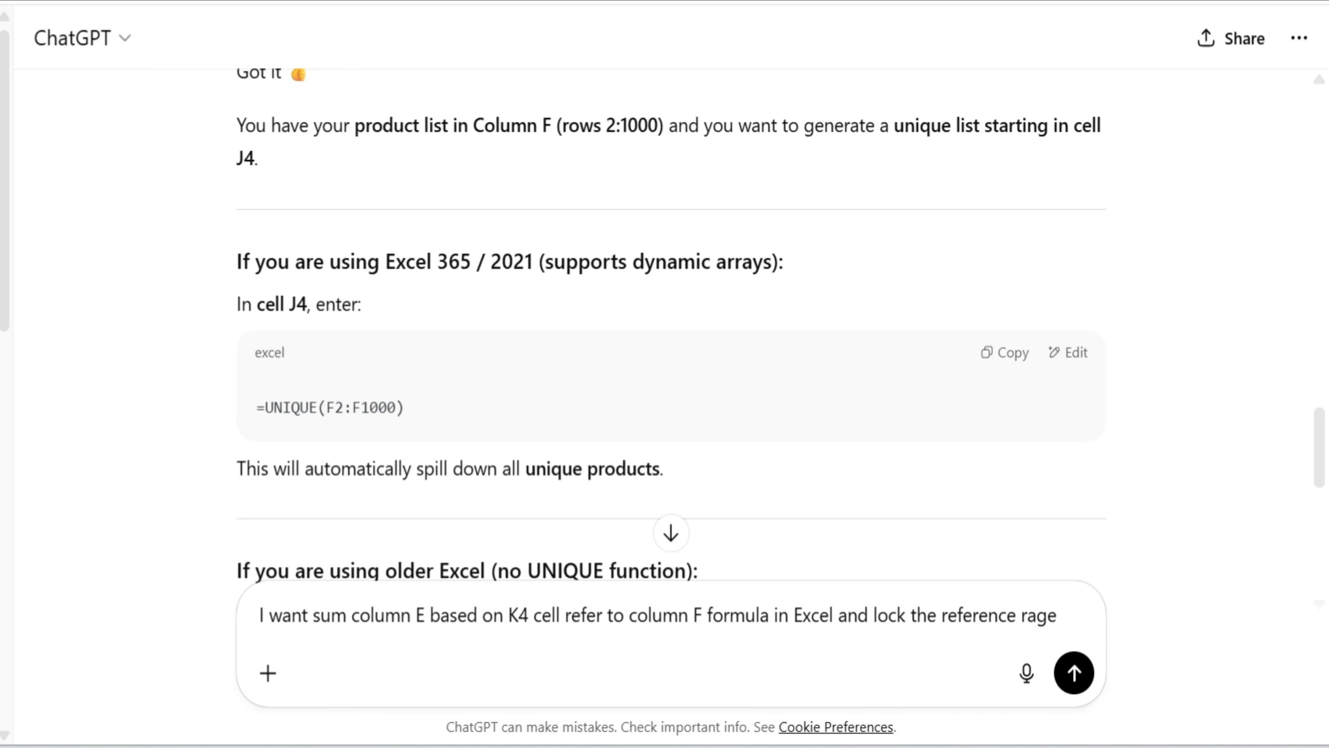
Ask for the column E sum formula again, with J4 instead of K4 as the criteria cell
scroll(520, 617, down, 10)
click(519, 616)
key(BackSpace)
text(J)
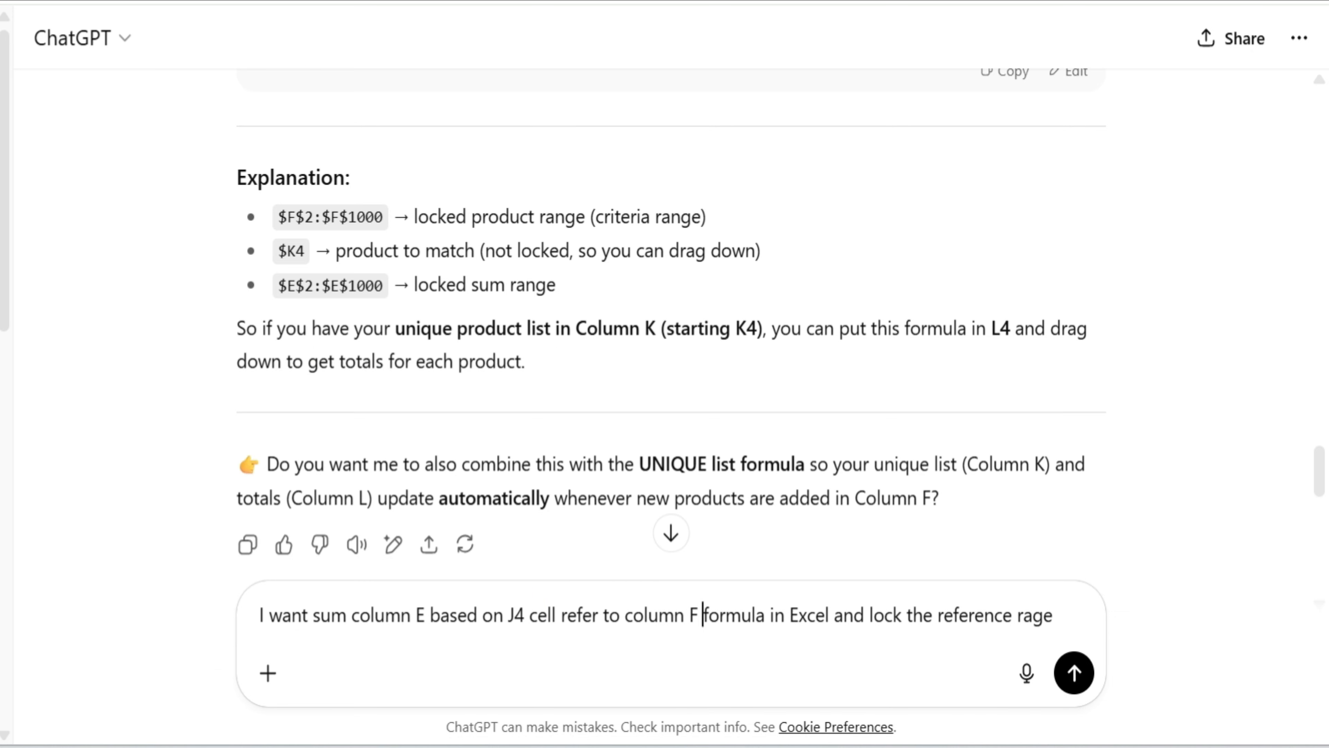
key(Return)
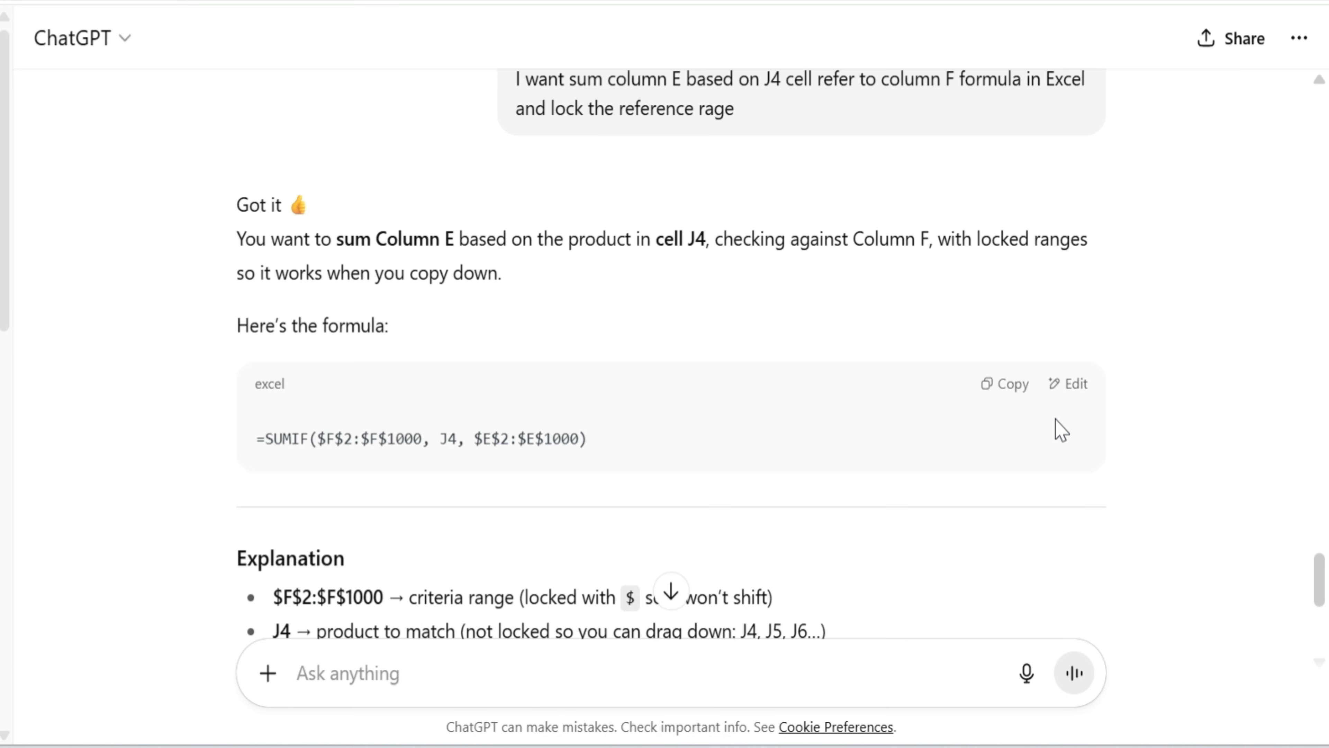
Read the answer and send a follow-up stating that sum values come from column E and the reference from column F
scroll(633, 530, down, 5)
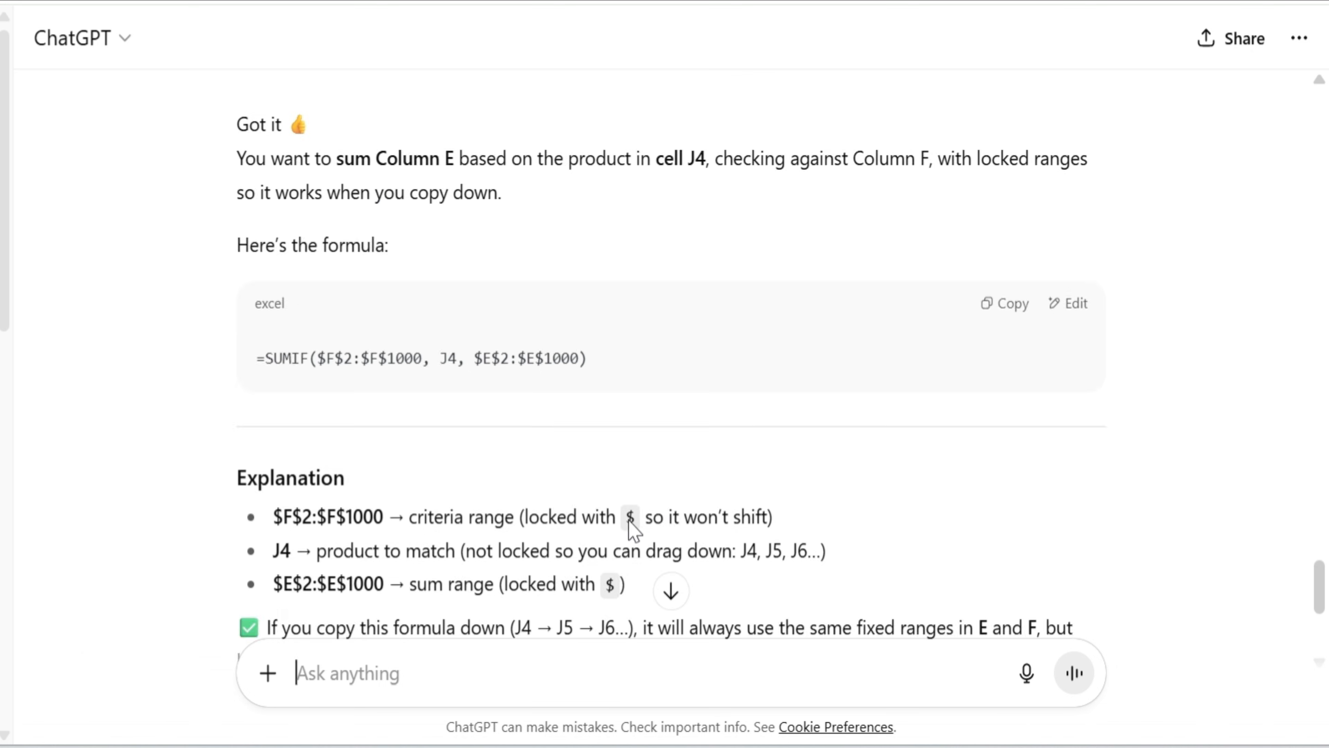
text(sum value should )
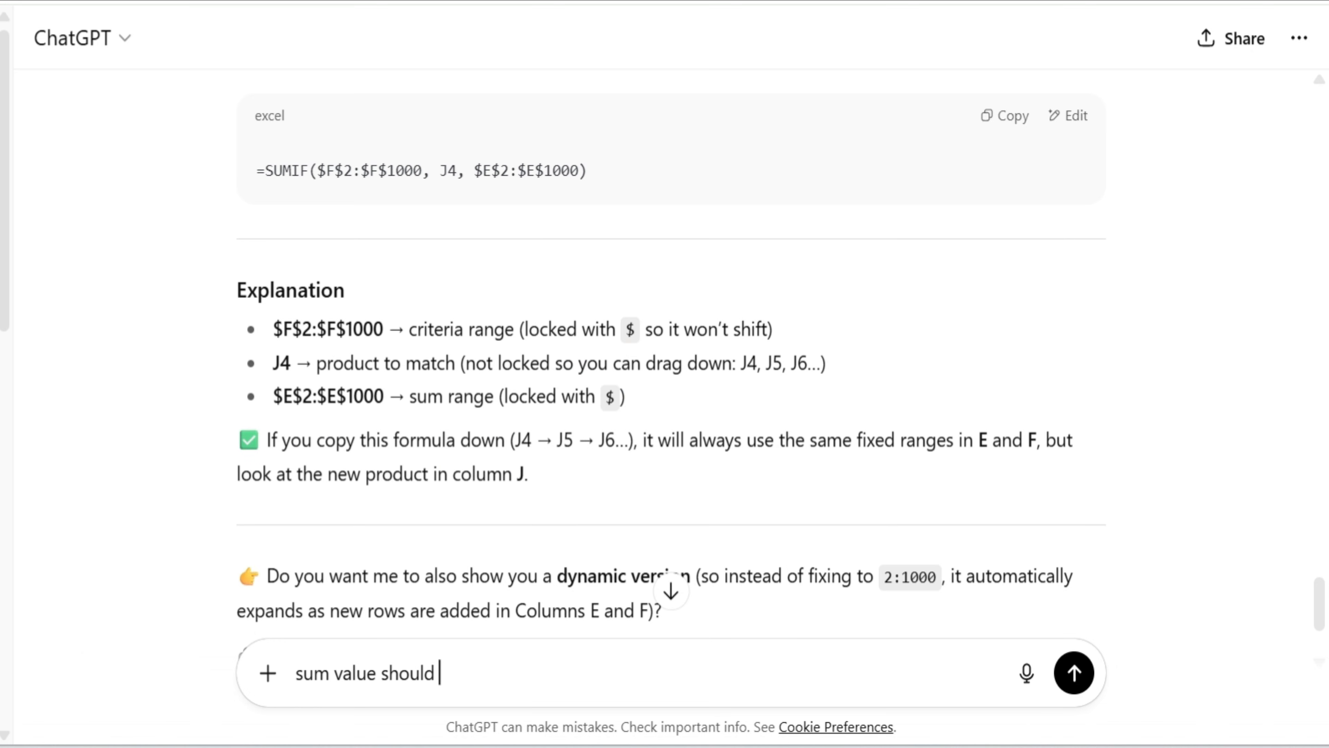
text(pick from E column)
text( reference )
text(shold pick fo)
key(BackSpace)
text(ld pick form F column)
key(Return)
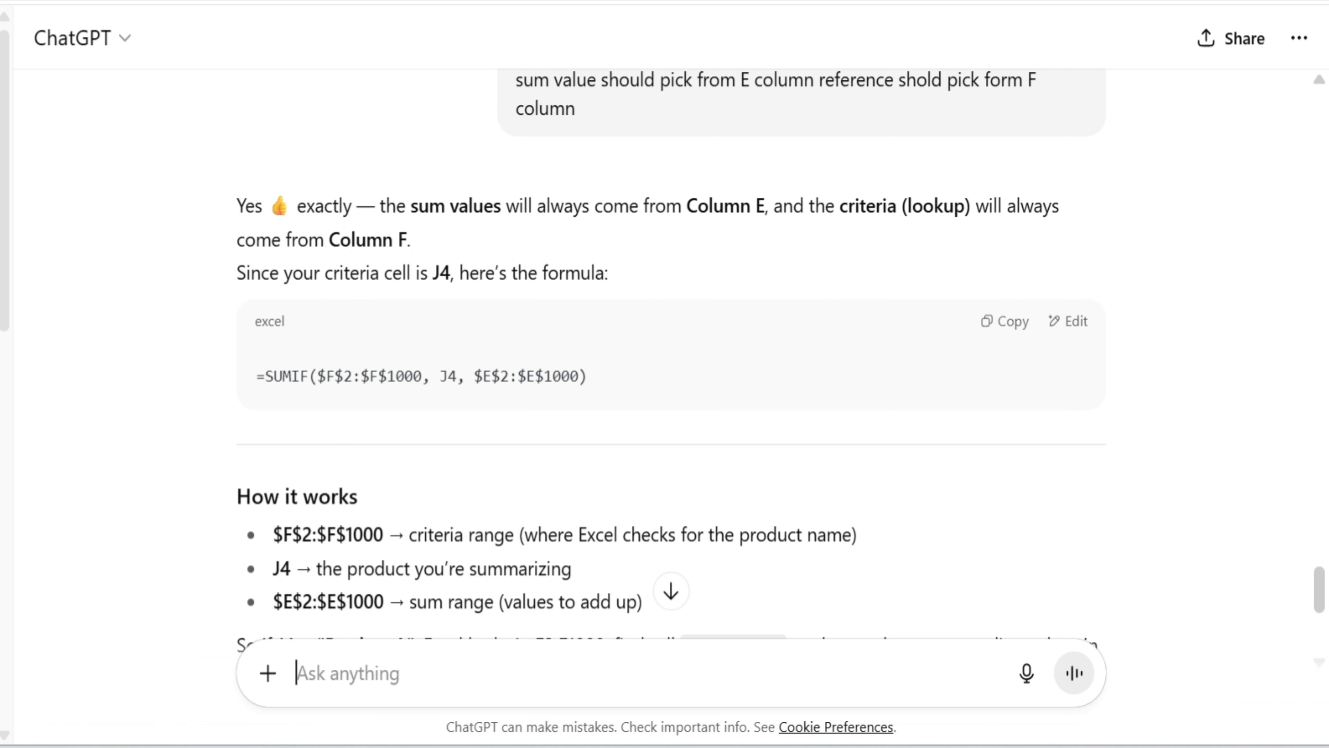
Copy the formula =SUMIF($F$2:$F$1000, J4, $E$2:$E$1000) and paste it into K4 under Sales Amount in Excel
scroll(429, 617, down, 3)
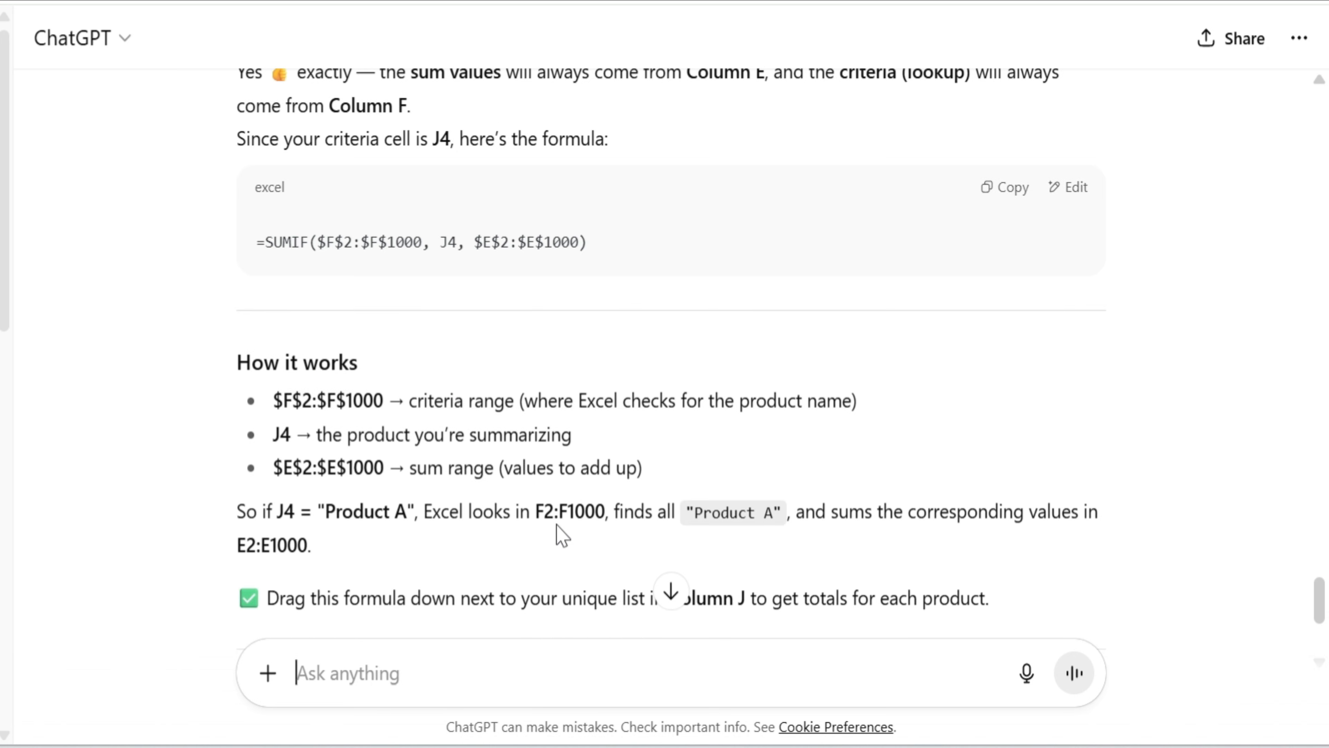
click(987, 190)
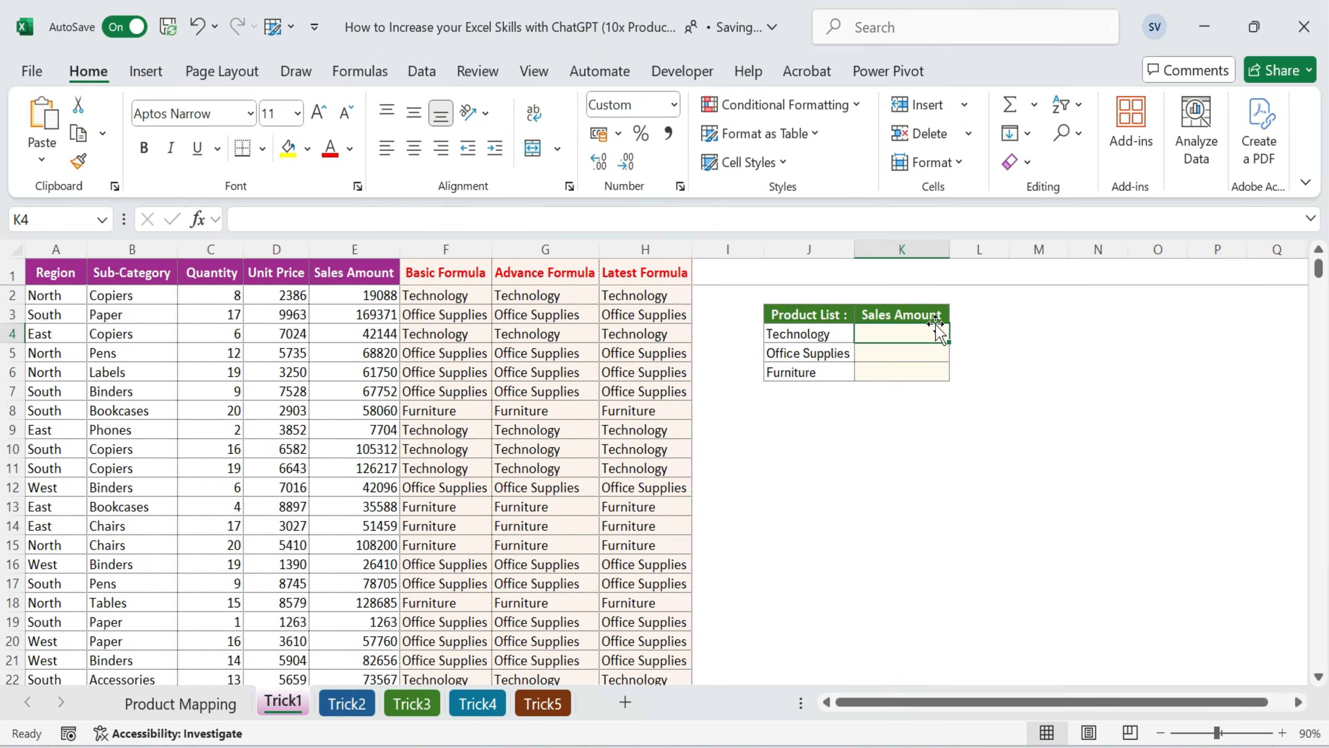
key(ctrl+v)
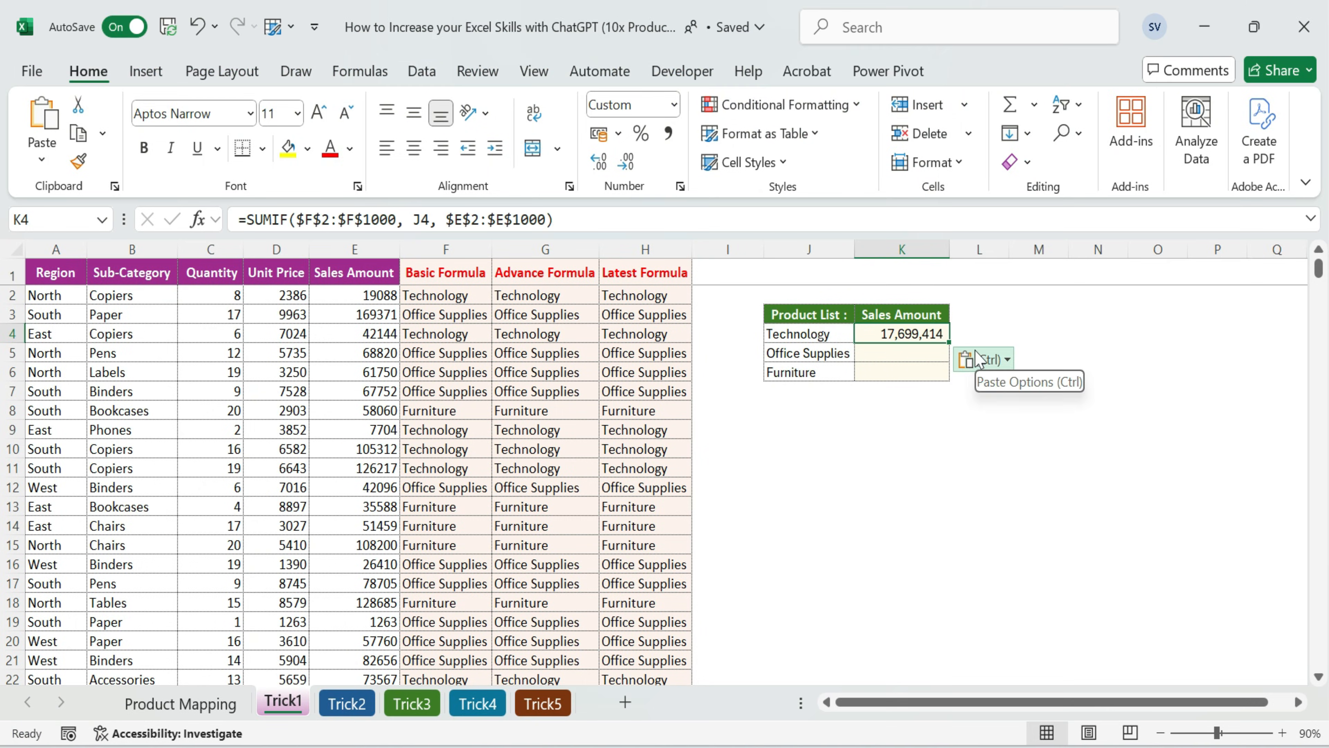
Check the references of the SUMIF formula in K4 and fill it down to K6
double_click(929, 336)
key(Escape)
drag(949, 342, 947, 373)
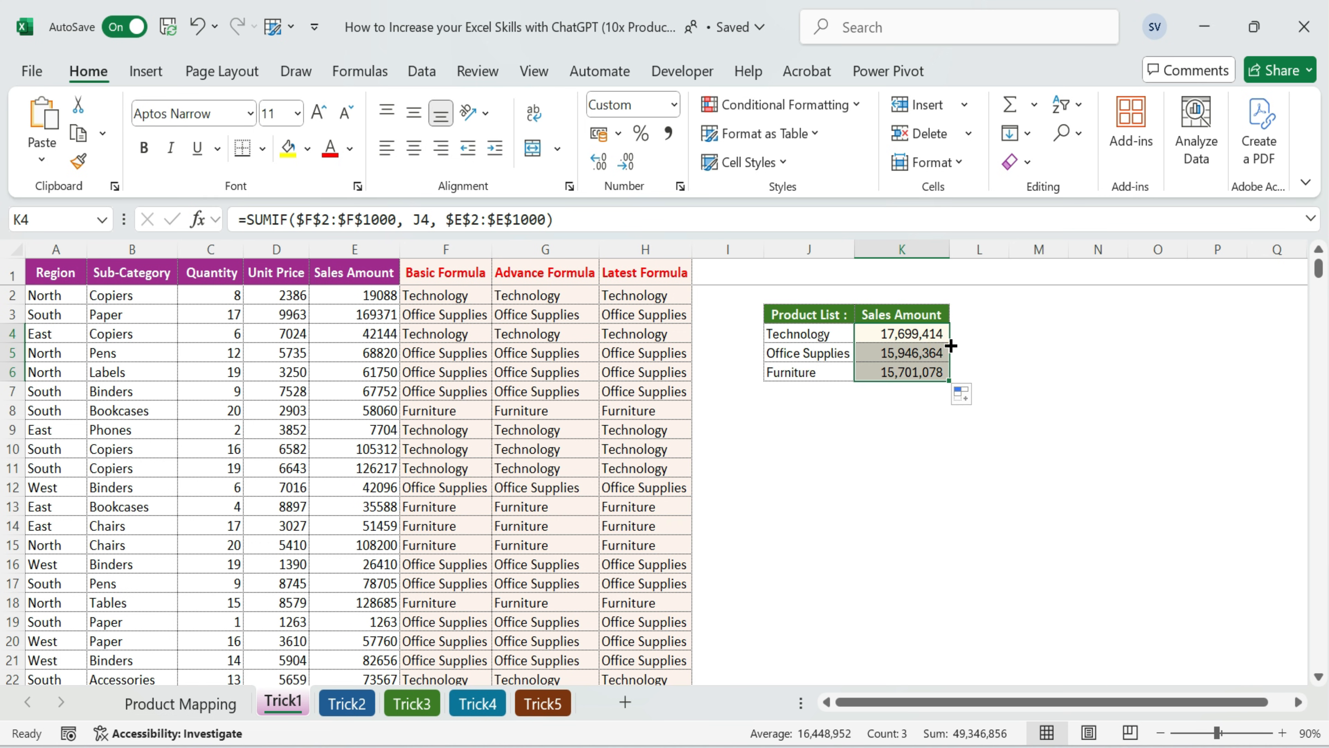
Review the product names and sales totals in J4:K6 against the product names in column F
click(801, 353)
click(807, 335)
click(810, 368)
click(909, 371)
drag(915, 329, 920, 371)
click(899, 498)
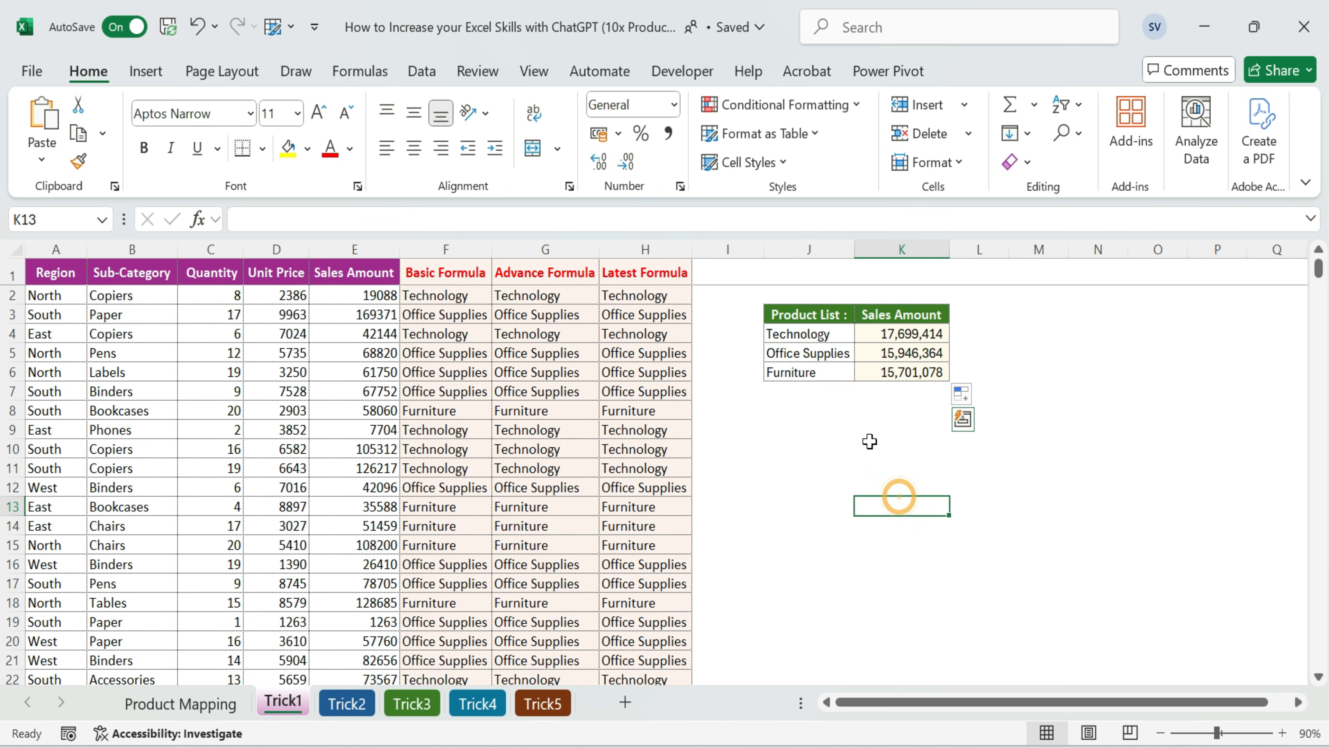
click(468, 349)
click(445, 295)
click(922, 338)
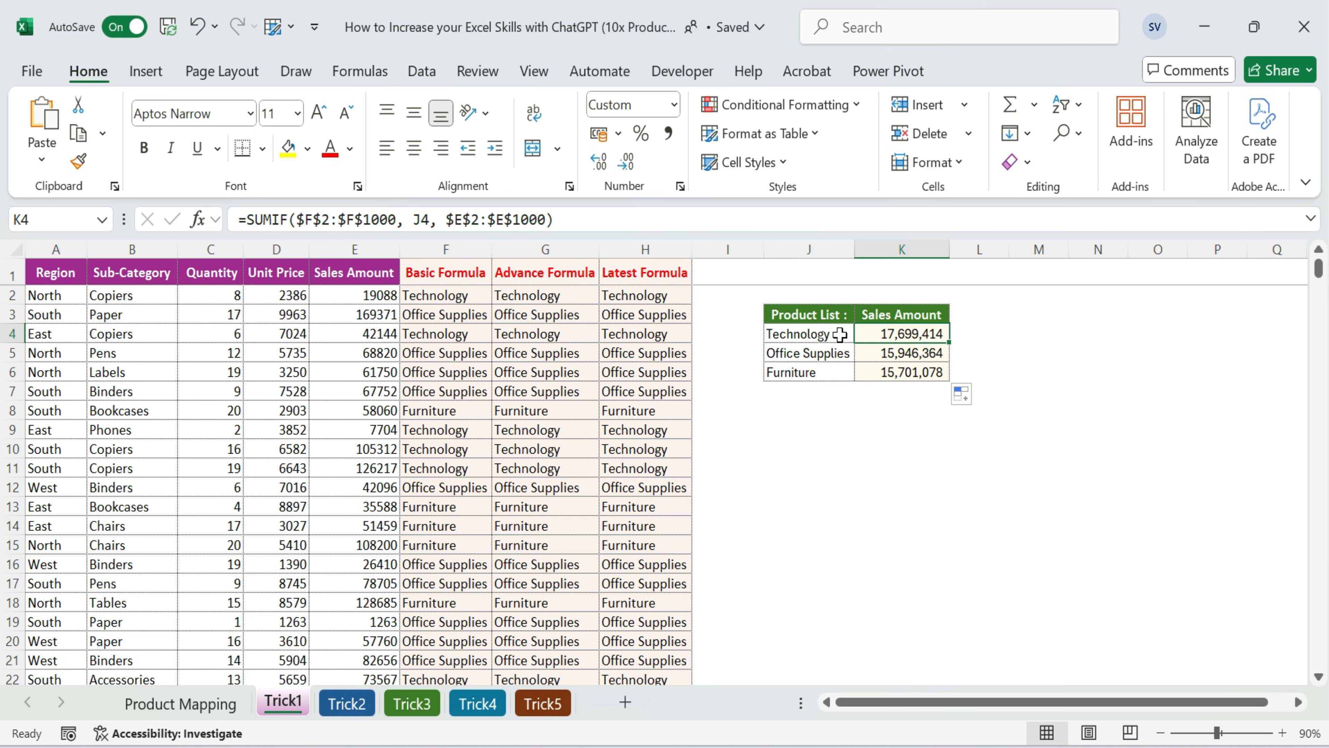
click(806, 334)
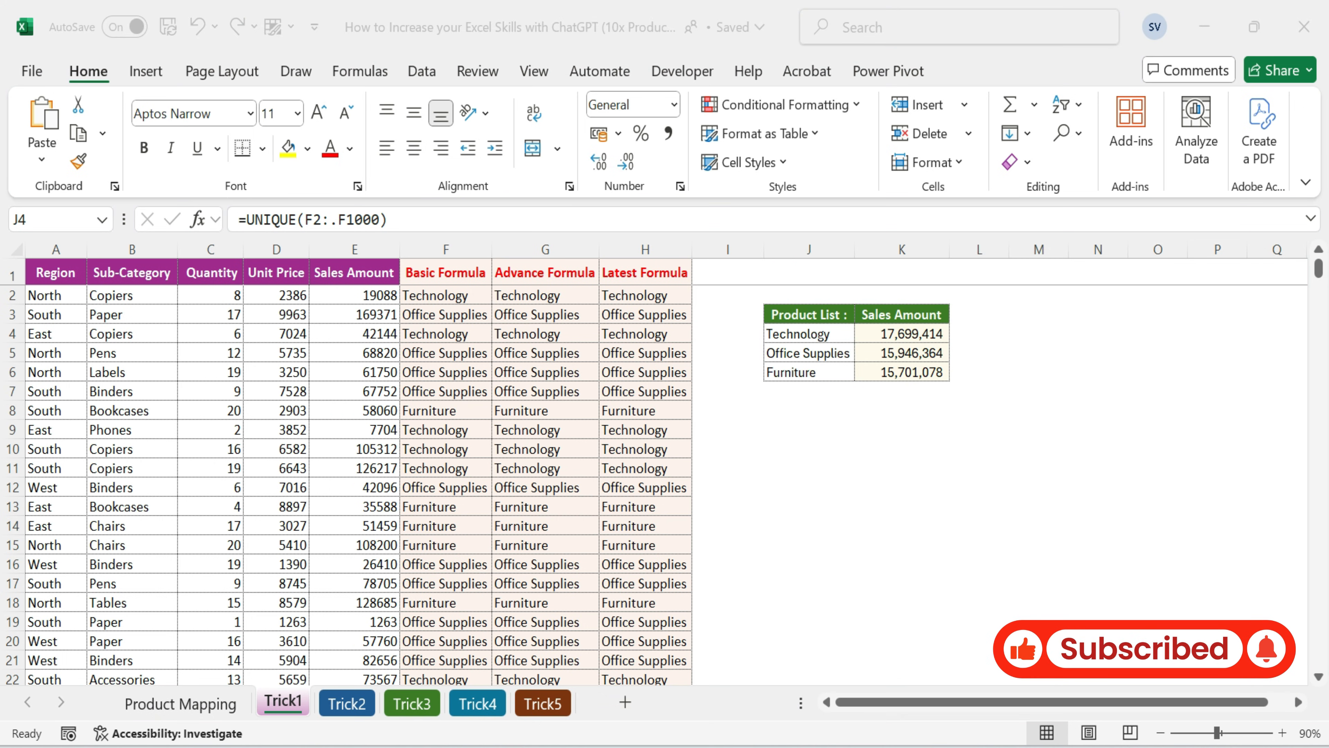
Open the Trick2 sheet and examine the comma-separated customer records in the Data column
click(358, 704)
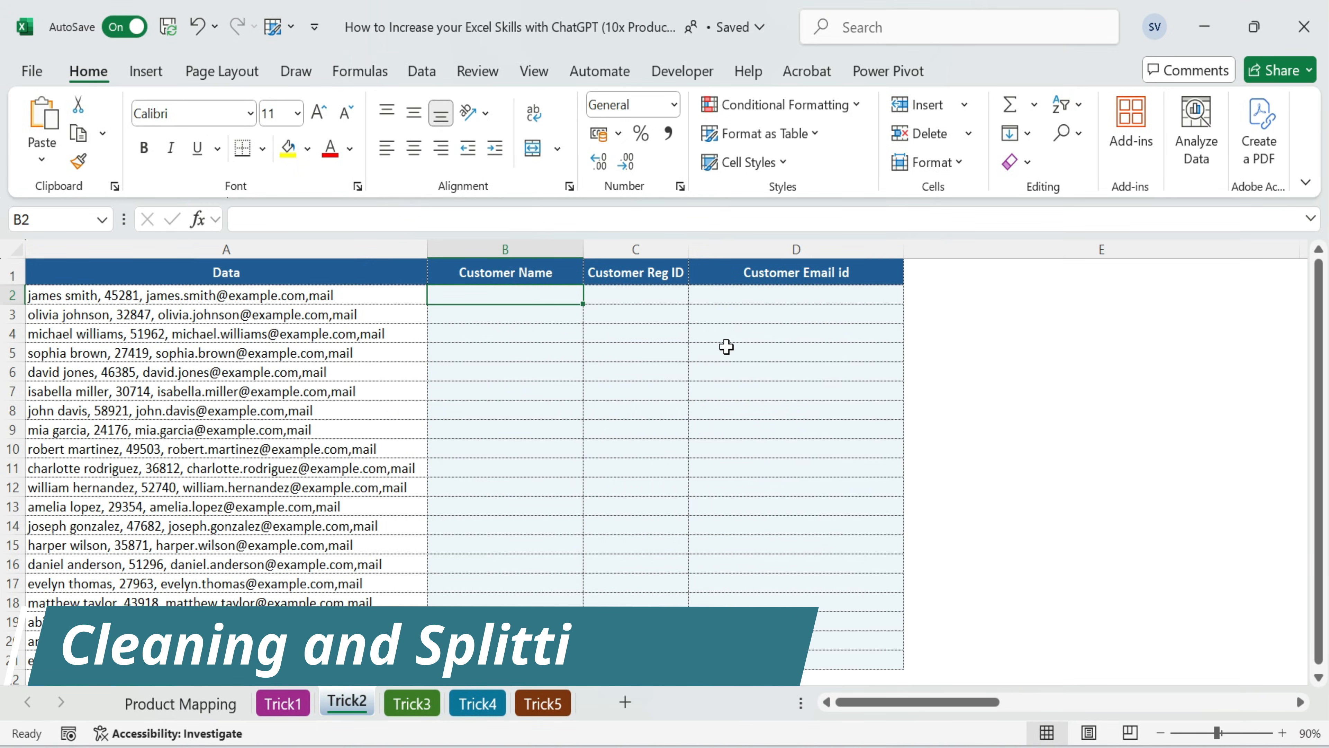
click(232, 247)
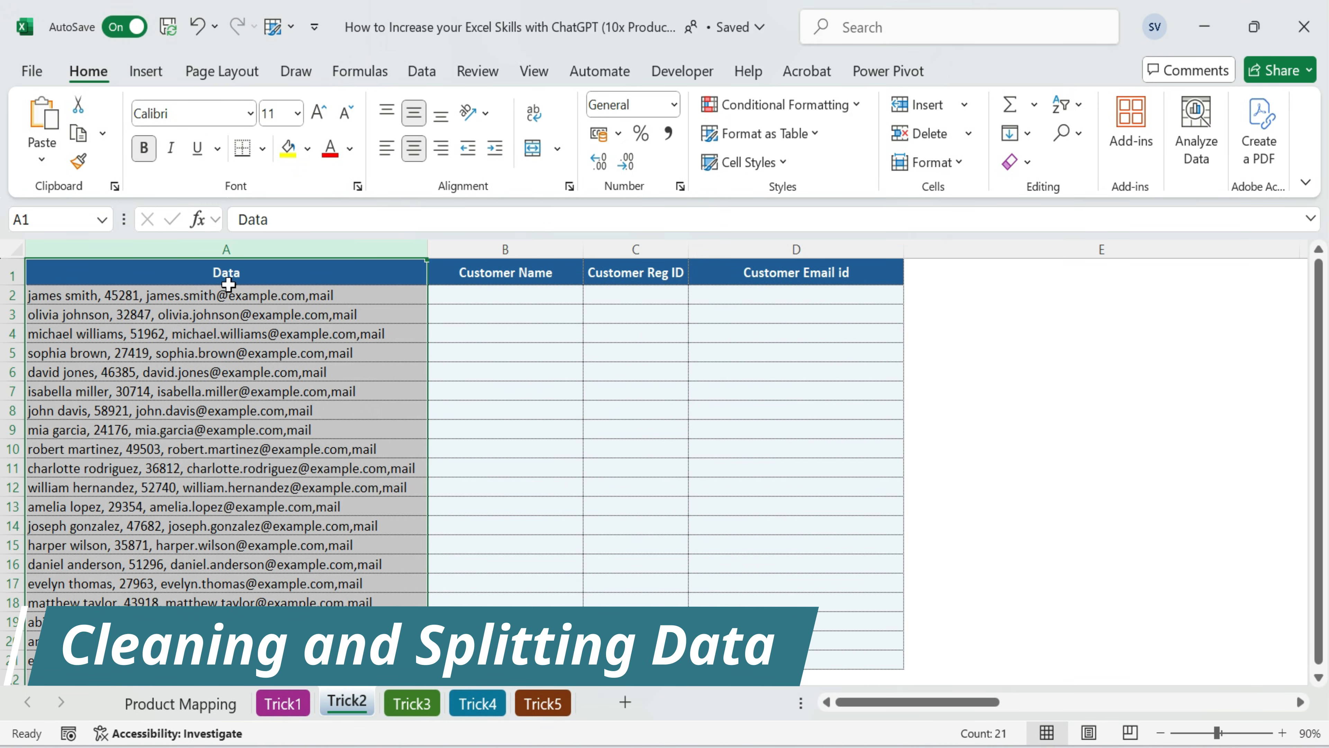
click(50, 296)
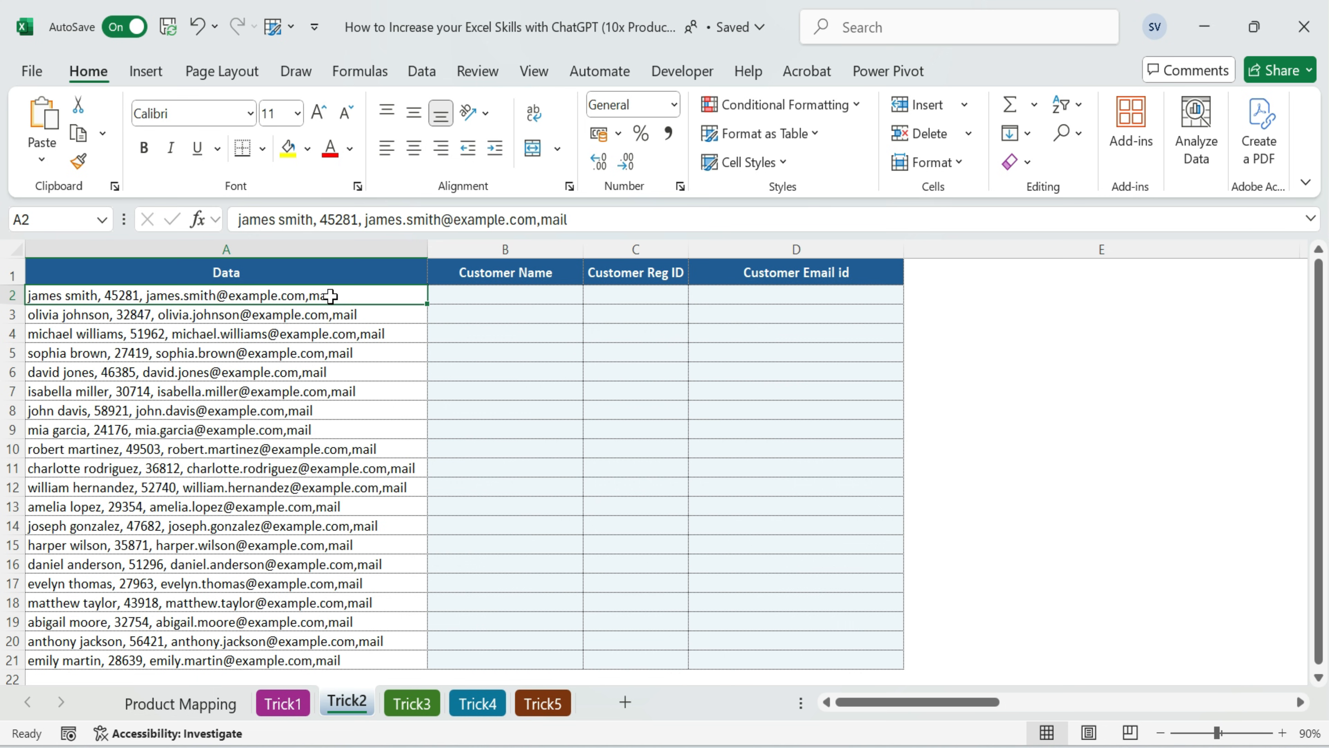
click(222, 250)
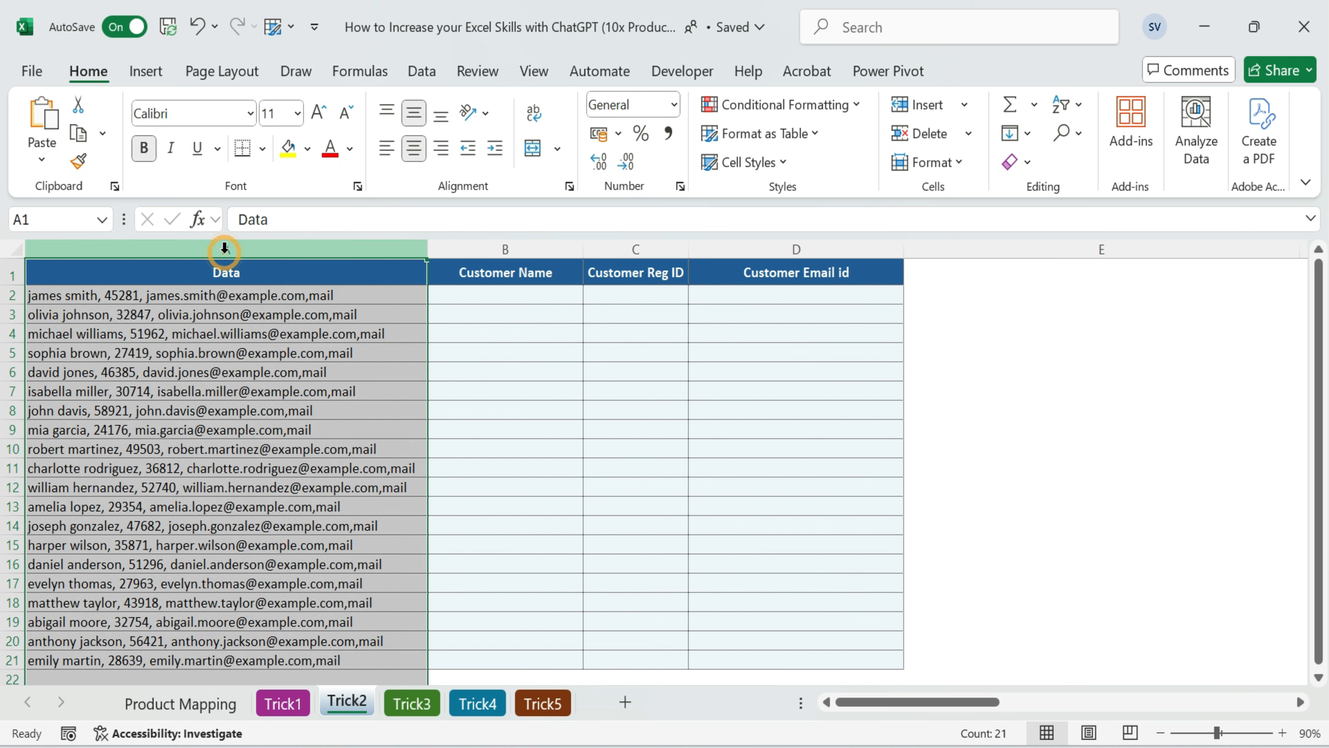
Switch to ChatGPT and request three formulas extracting from A2 the proper-case name into B2, the registration number into C2 and the email into D2
click(512, 301)
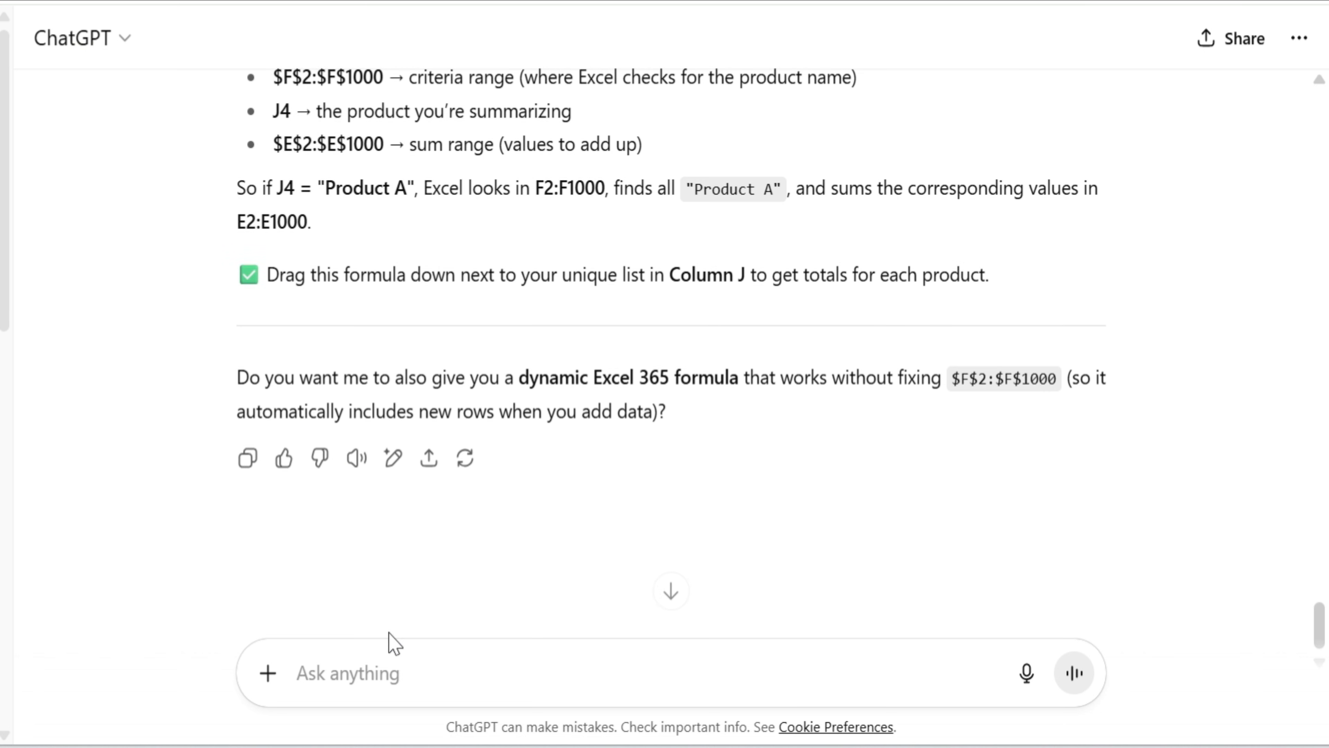
click(354, 672)
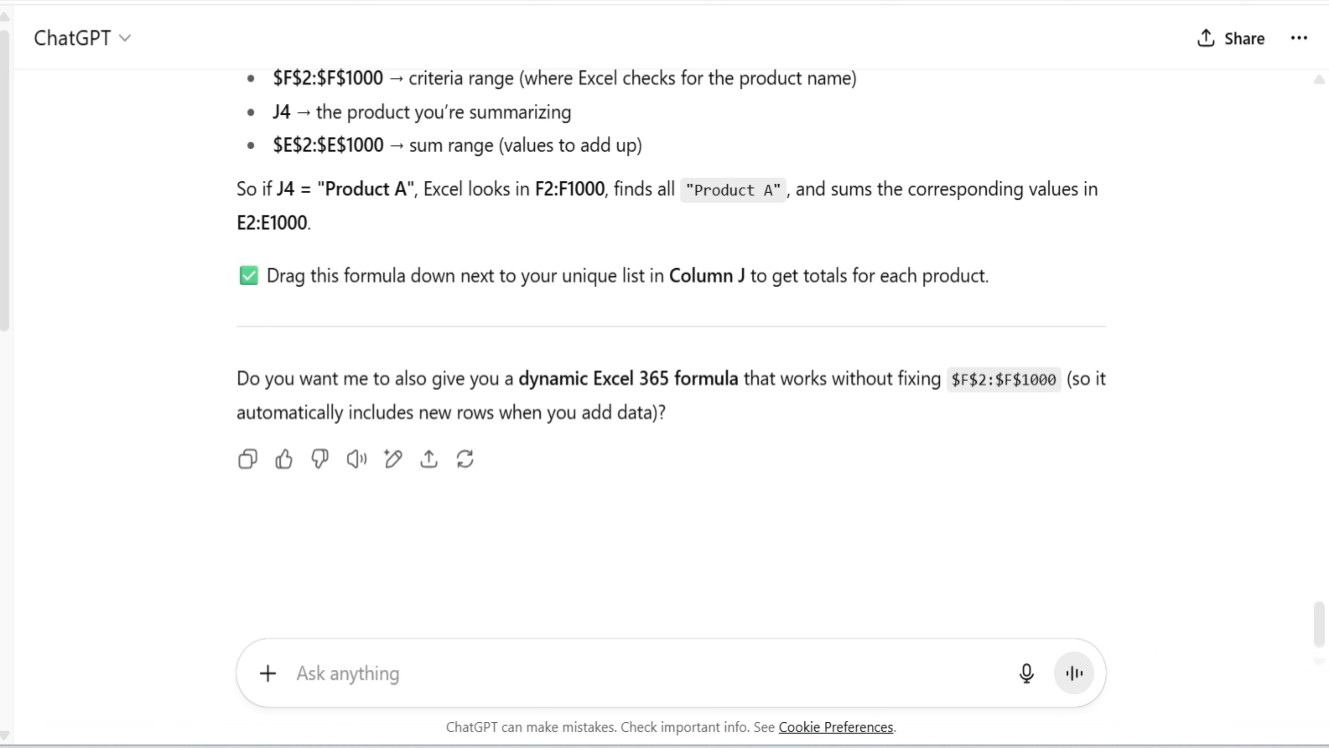
key(ctrl+v)
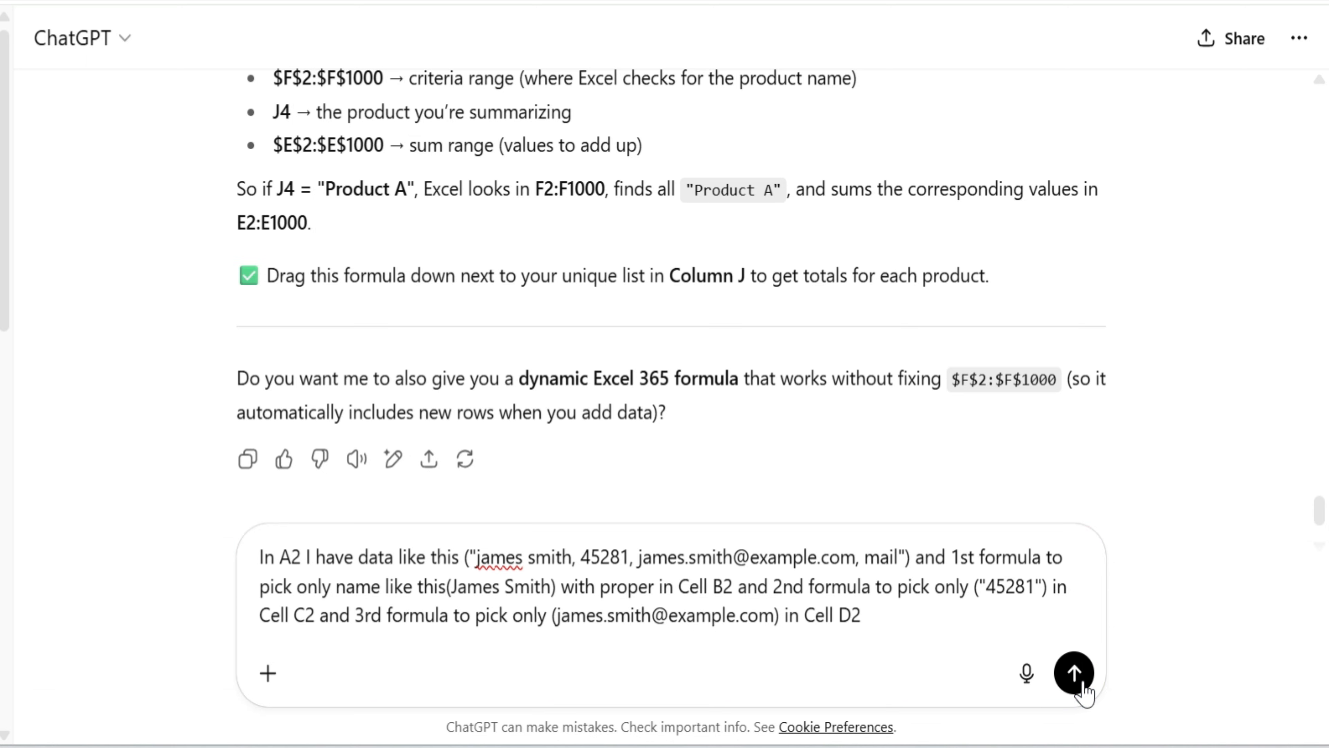
click(1073, 673)
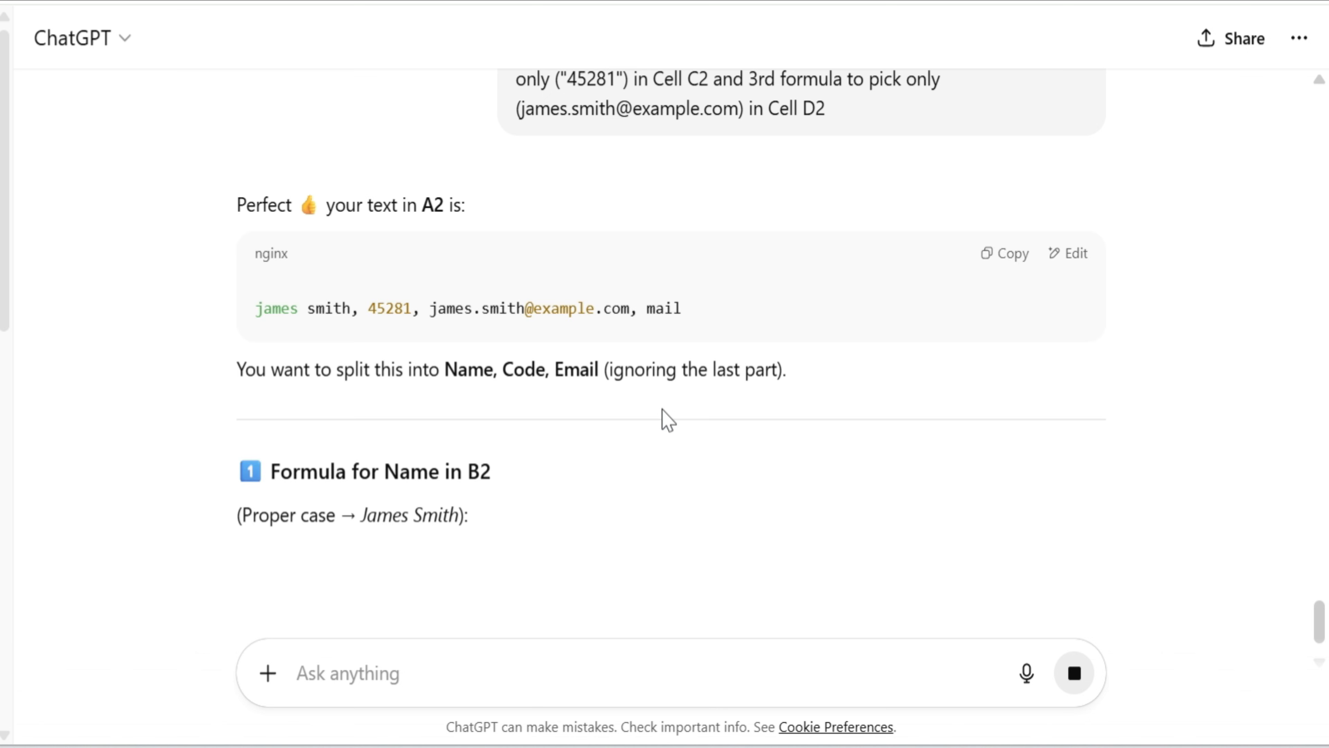
Copy ChatGPT's name formula =PROPER(TRIM(LEFT(A2,FIND(",",A2)-1))) and paste it into B2 under Customer Name in Excel
scroll(663, 416, down, 2)
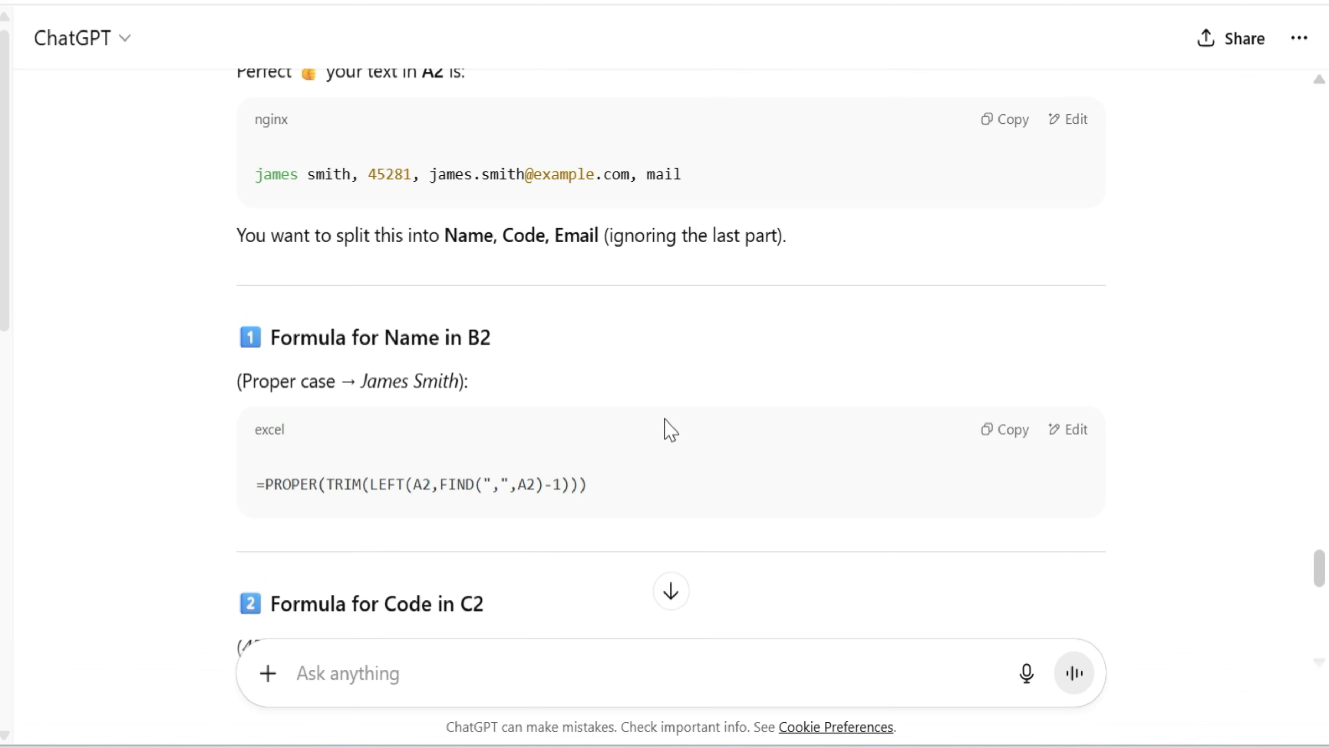
click(1012, 439)
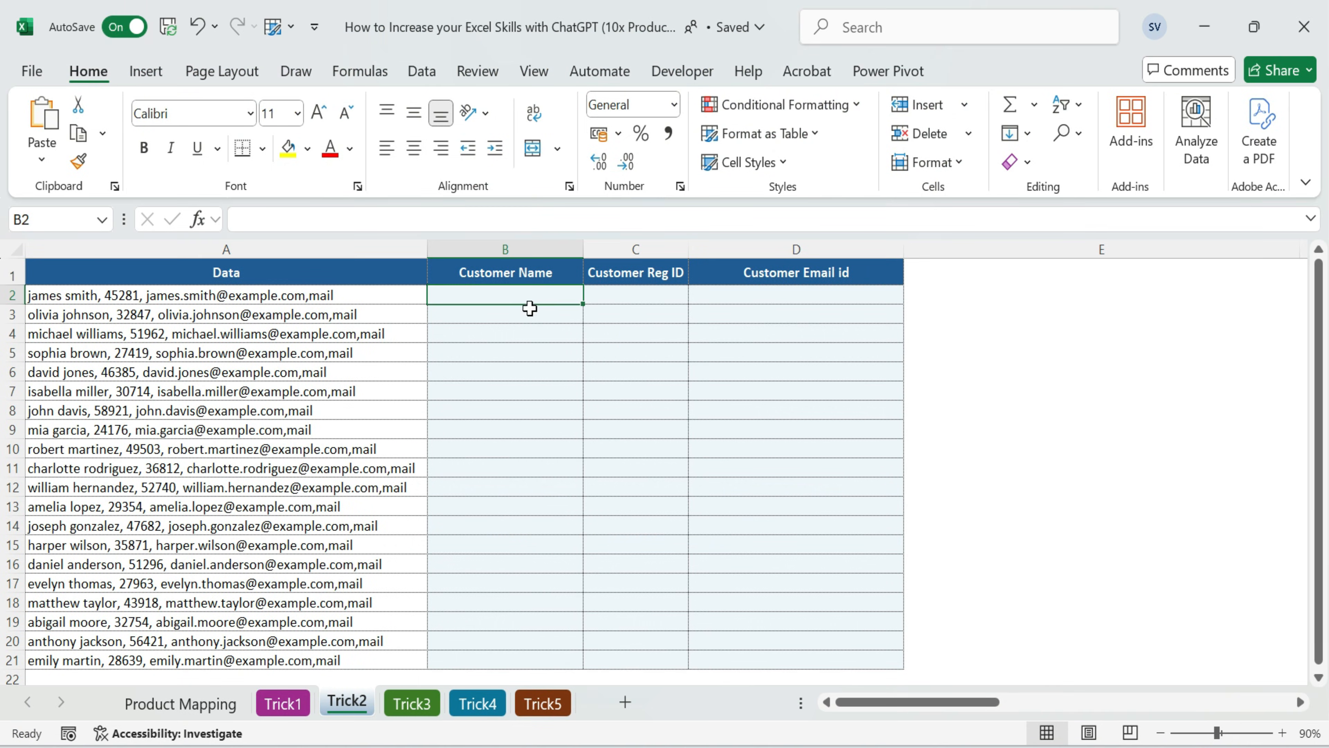
key(ctrl+v)
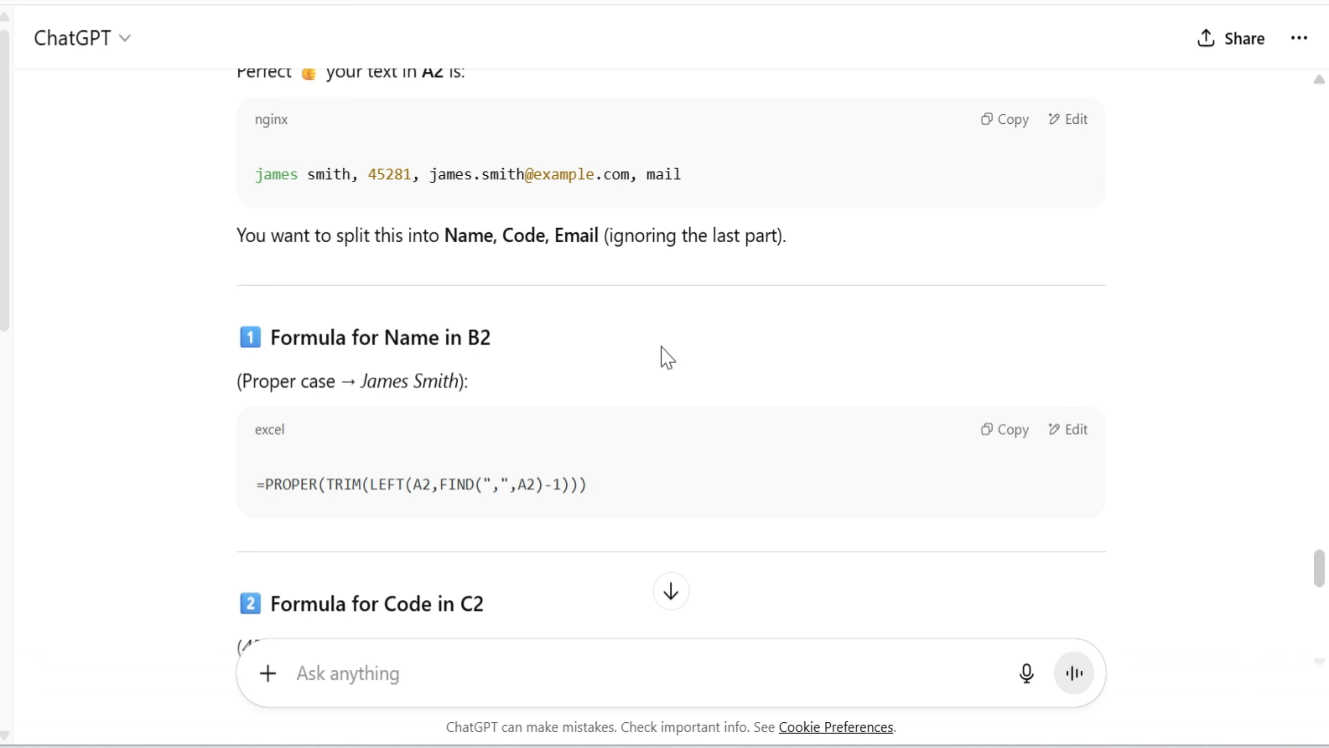
Copy ChatGPT's TRIM/MID code formula and paste it into C2 under Customer Reg ID in Excel
scroll(732, 481, down, 6)
click(1006, 296)
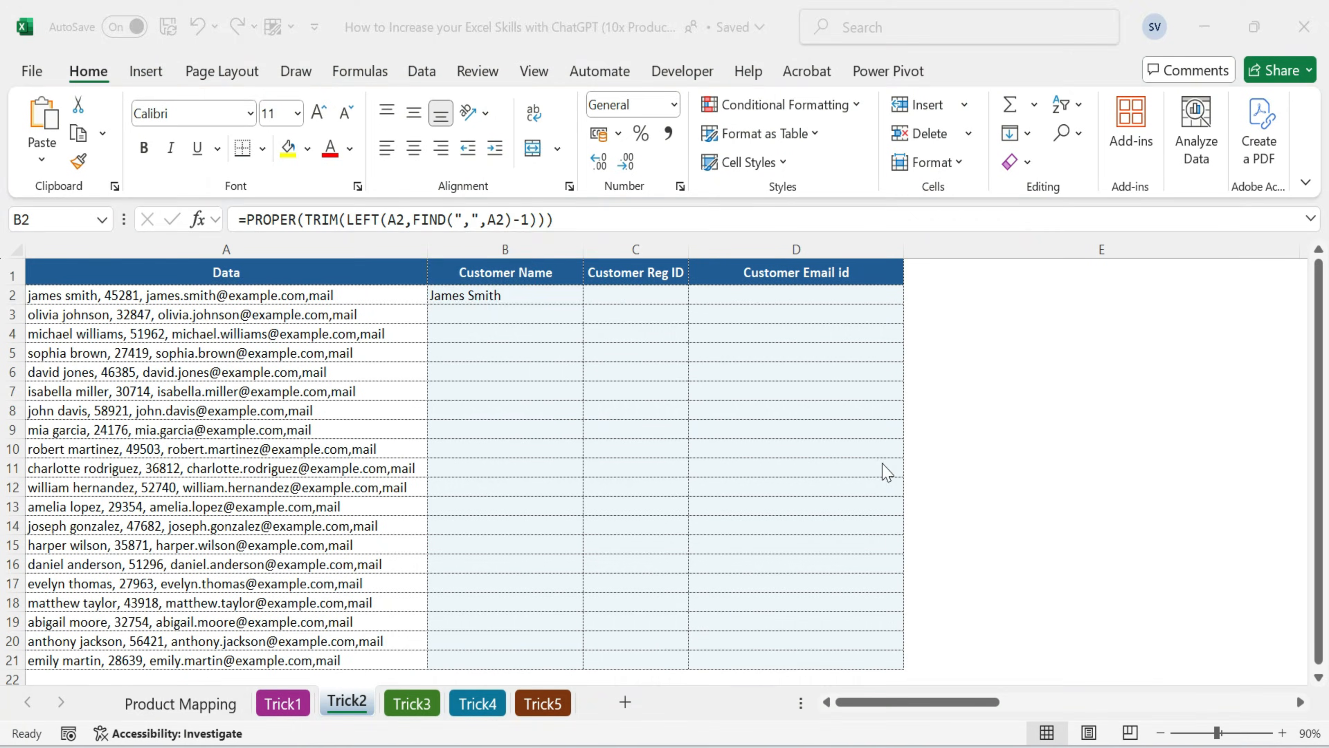
click(631, 293)
key(ctrl+v)
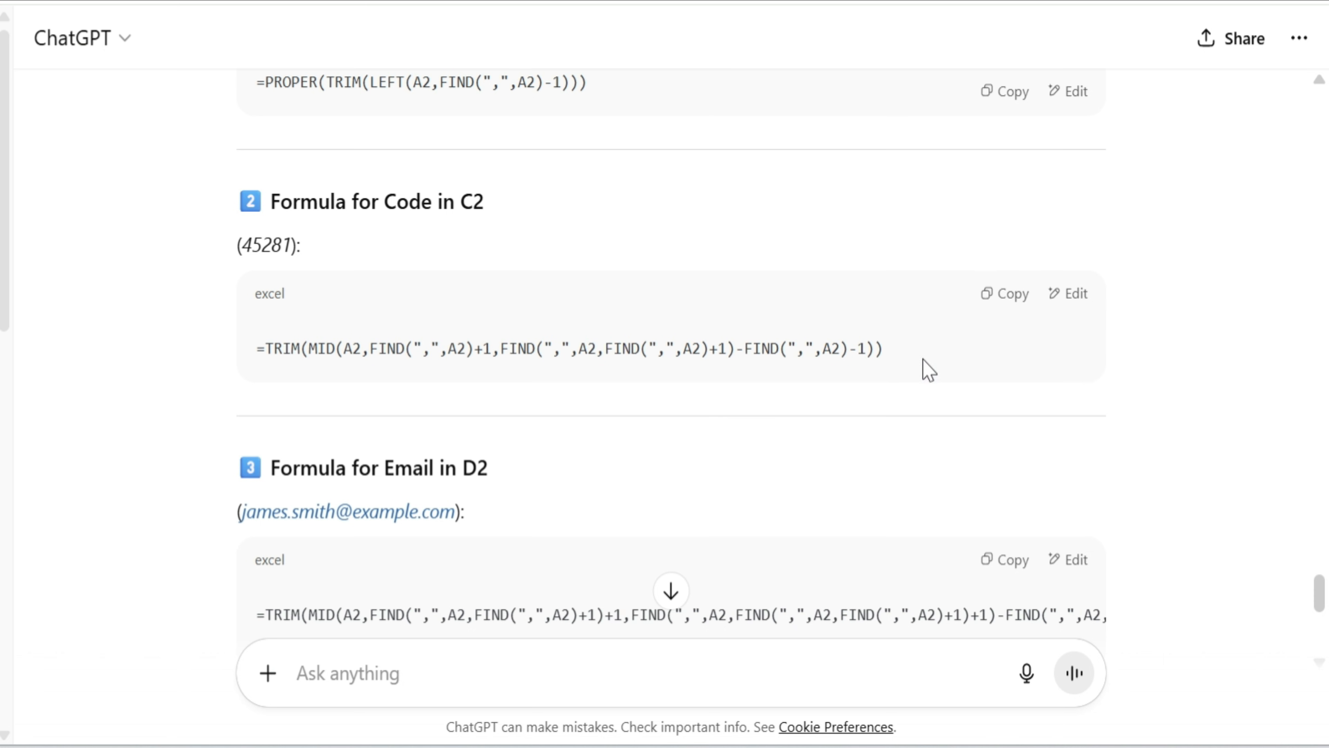
Copy ChatGPT's TRIM/MID email formula and paste it into D2 under Customer Email id in Excel
scroll(927, 430, down, 3)
scroll(928, 502, down, 2)
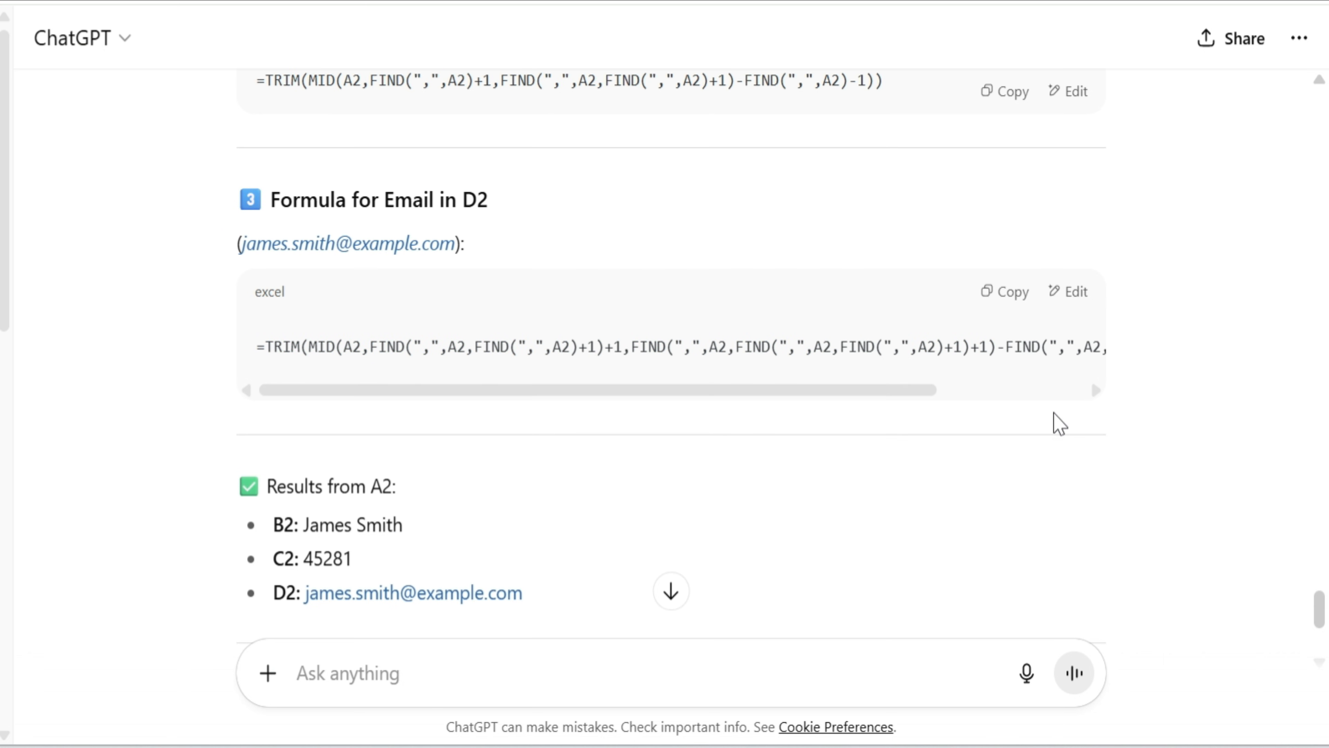
click(1007, 293)
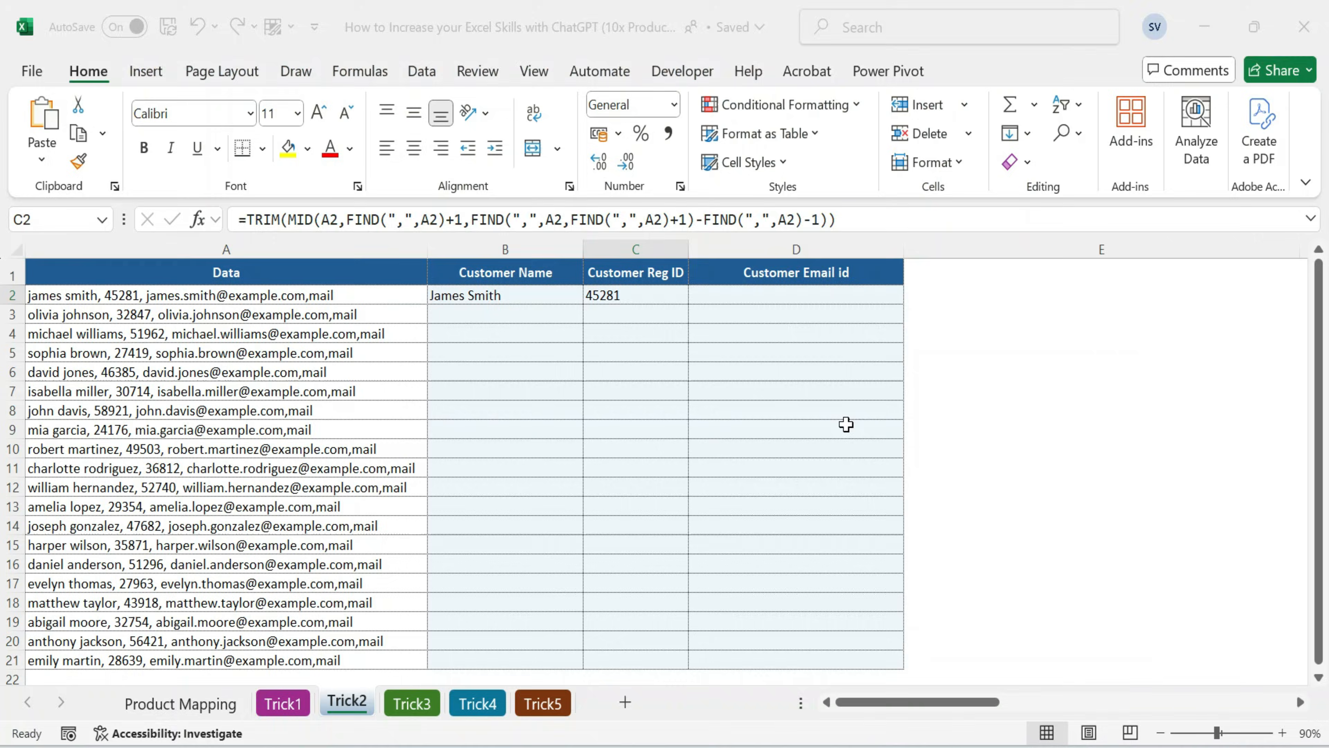
click(825, 293)
key(ctrl+v)
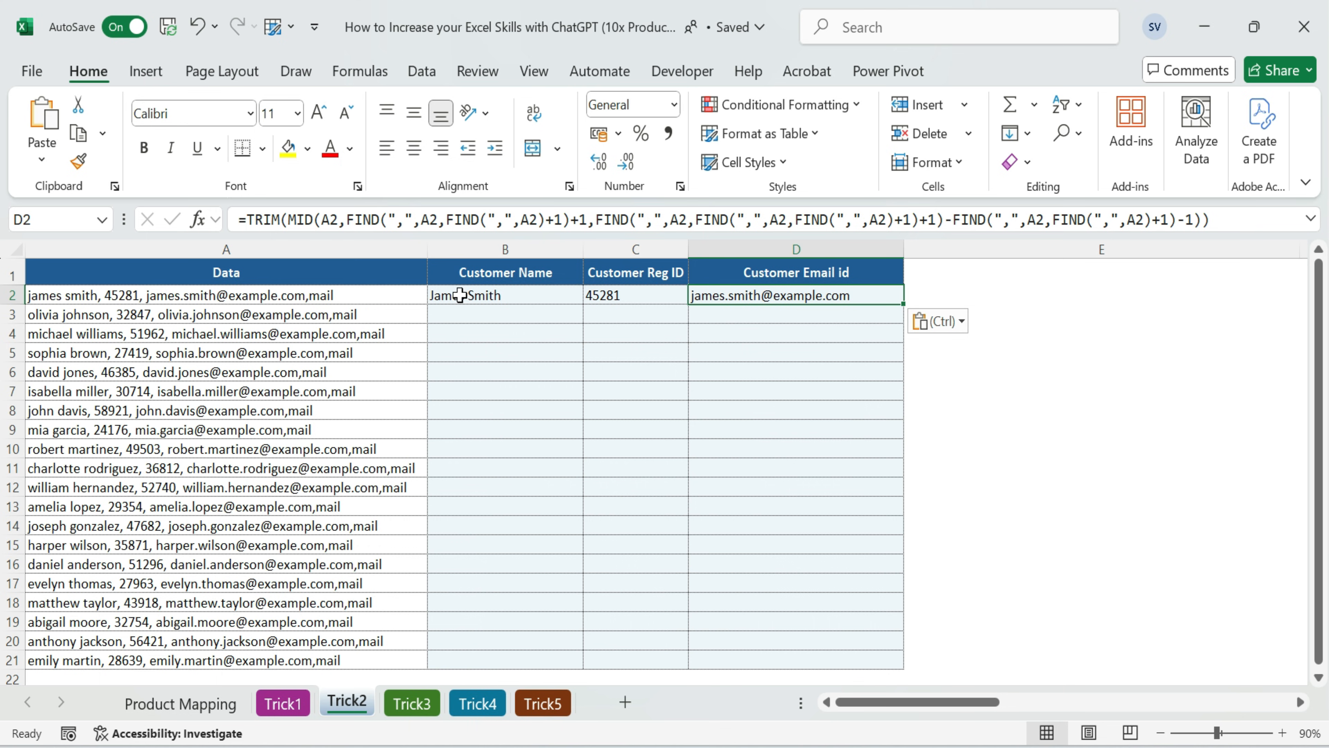
Check the cell references of the extraction formulas in B2, C2 and D2
click(506, 297)
key(F2)
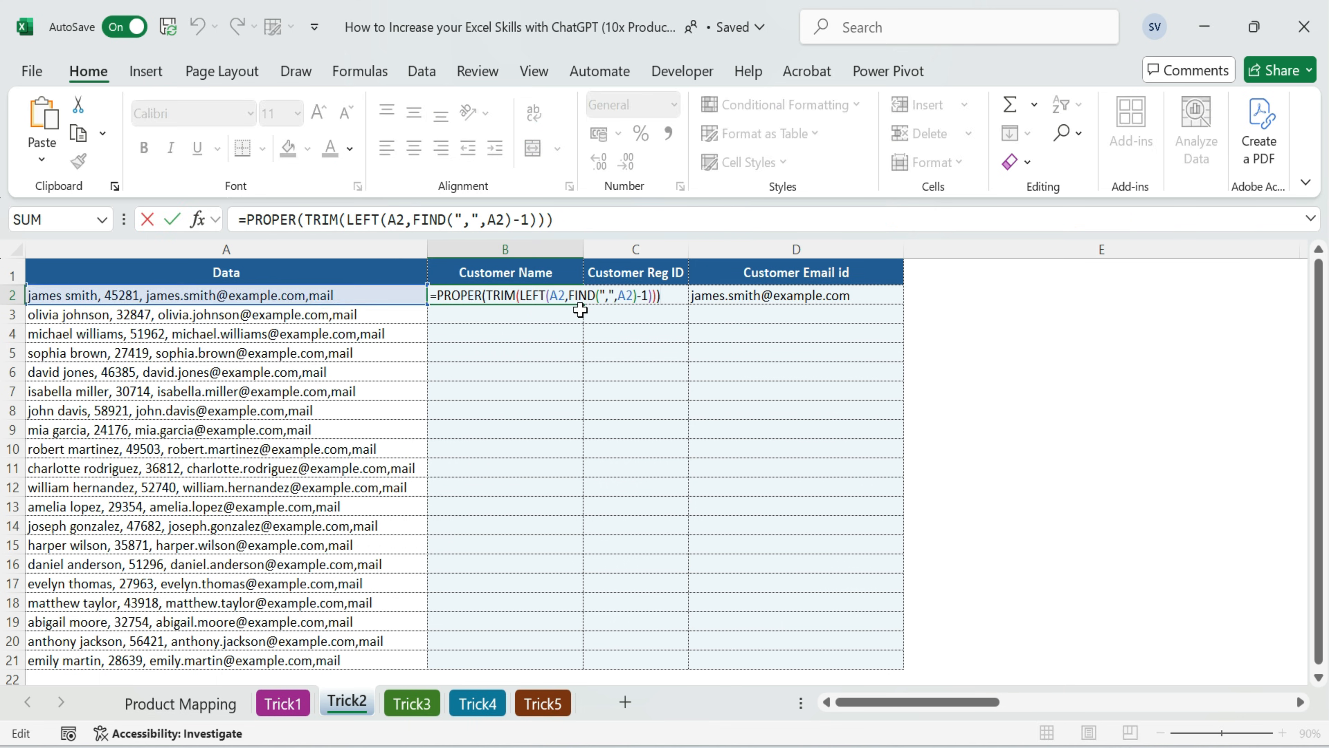
key(Escape)
click(656, 297)
key(F2)
key(Tab)
key(F2)
key(Escape)
Fill the formulas in B2:D2 down through row 21 and check the extracted customer records
drag(499, 297, 907, 305)
double_click(907, 306)
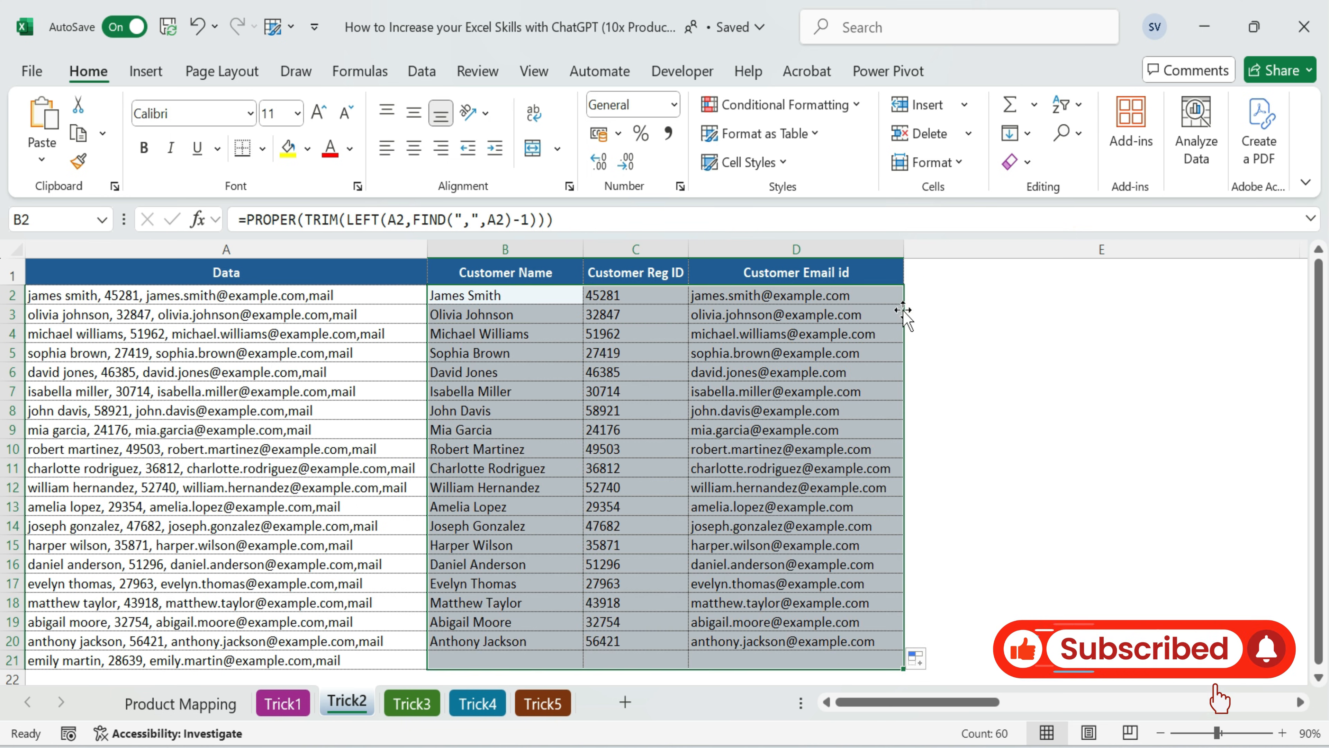
scroll(683, 386, down, 3)
scroll(682, 391, up, 2)
scroll(683, 391, up, 1)
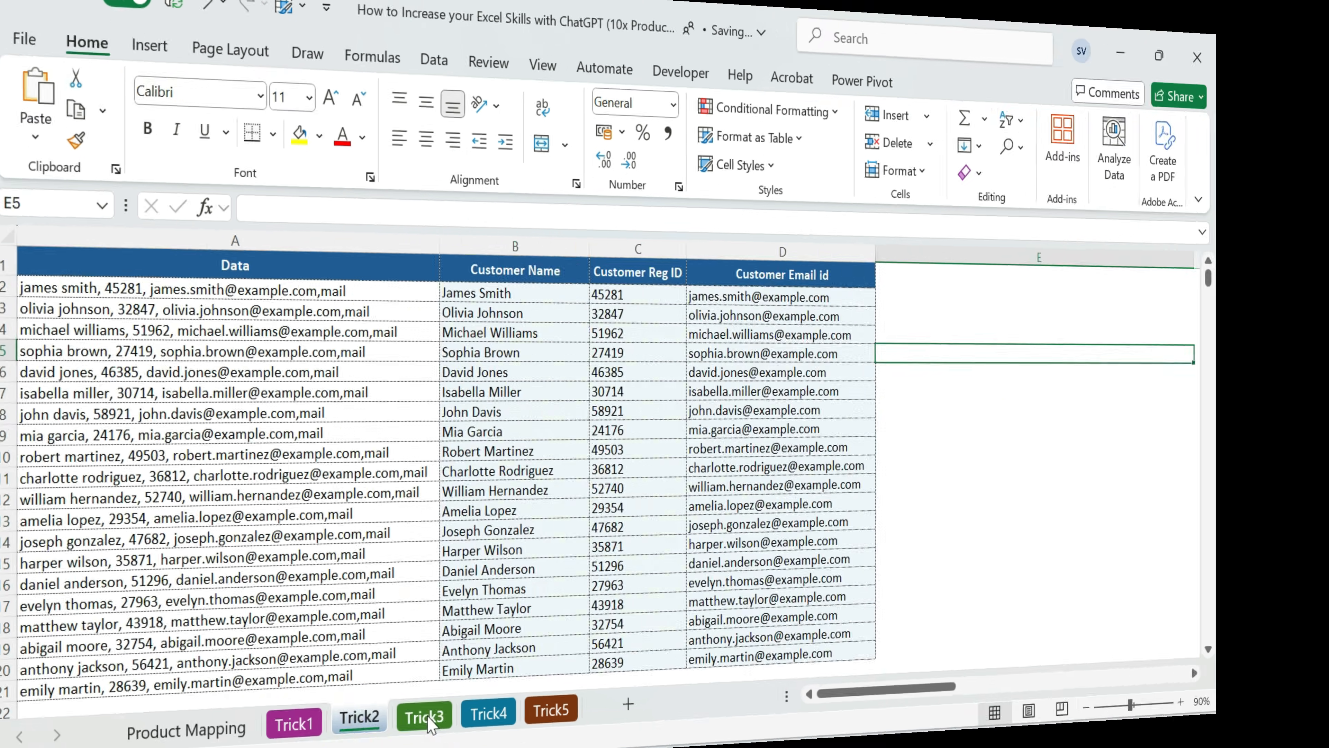
Open the Trick3 sheet and examine the student marks in B2:G18 and the empty Total, Average and Result columns, finishing on H2
click(1000, 370)
drag(103, 272, 83, 602)
drag(171, 251, 451, 249)
drag(178, 299, 470, 595)
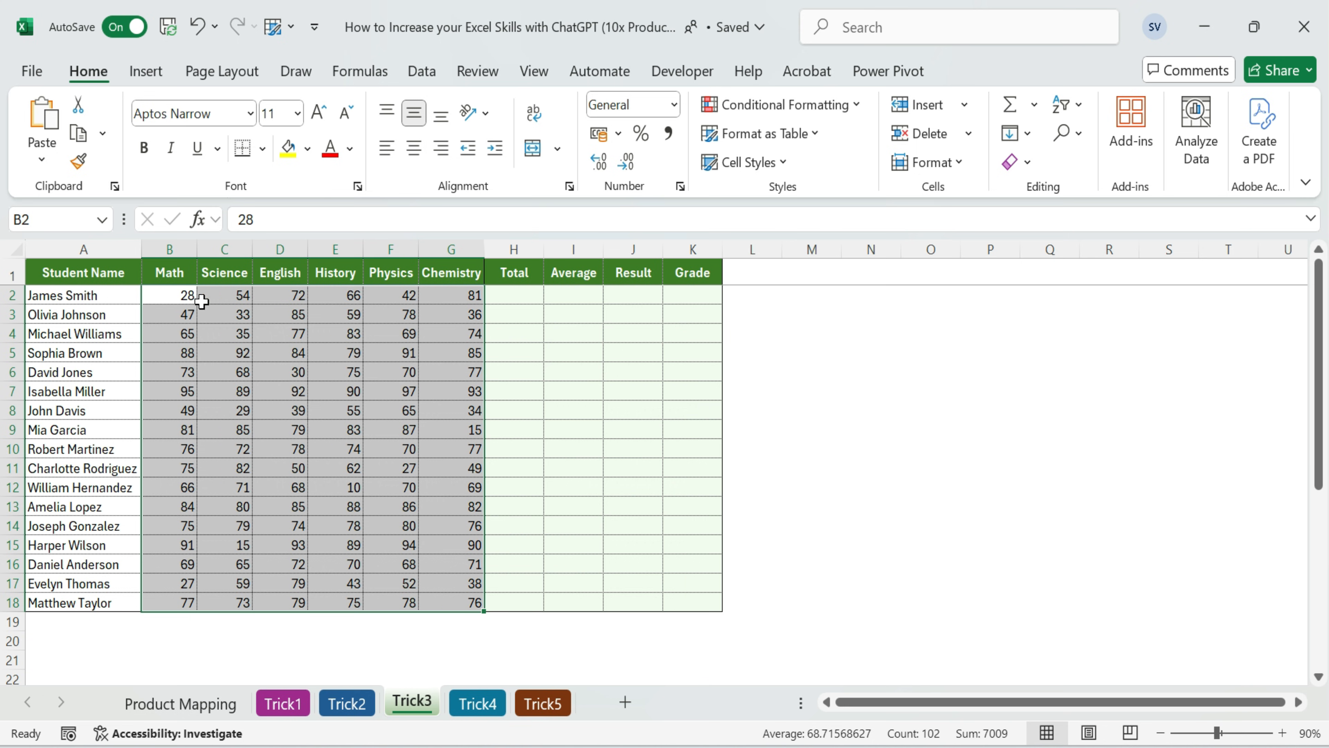
drag(185, 300, 475, 298)
click(492, 296)
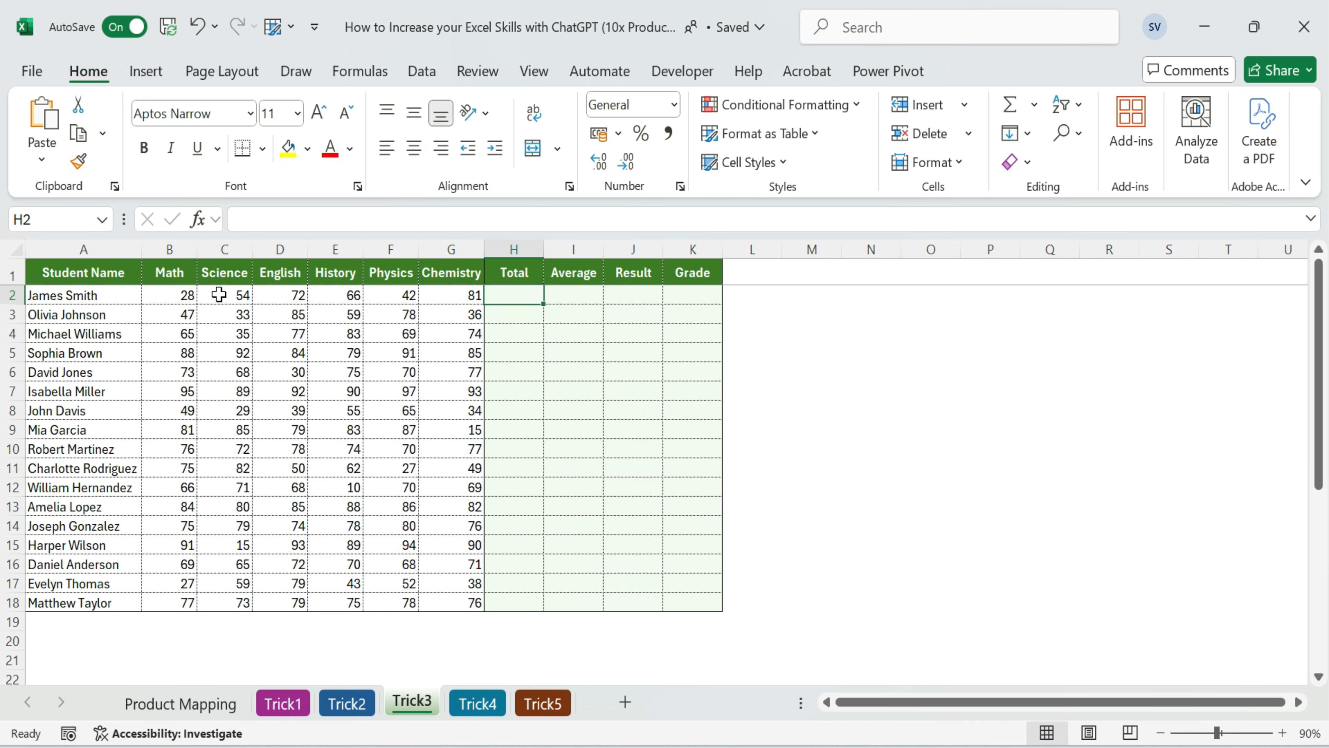
click(569, 295)
click(638, 296)
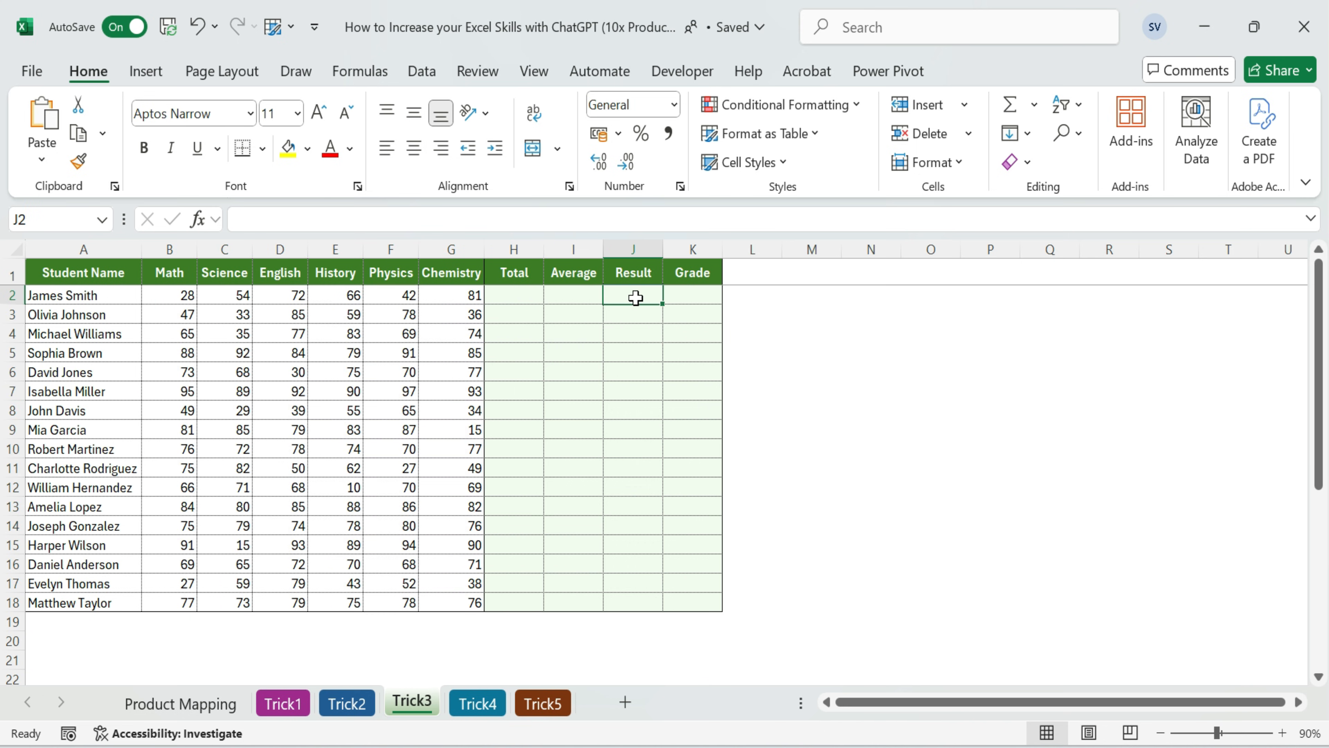
drag(513, 290, 617, 291)
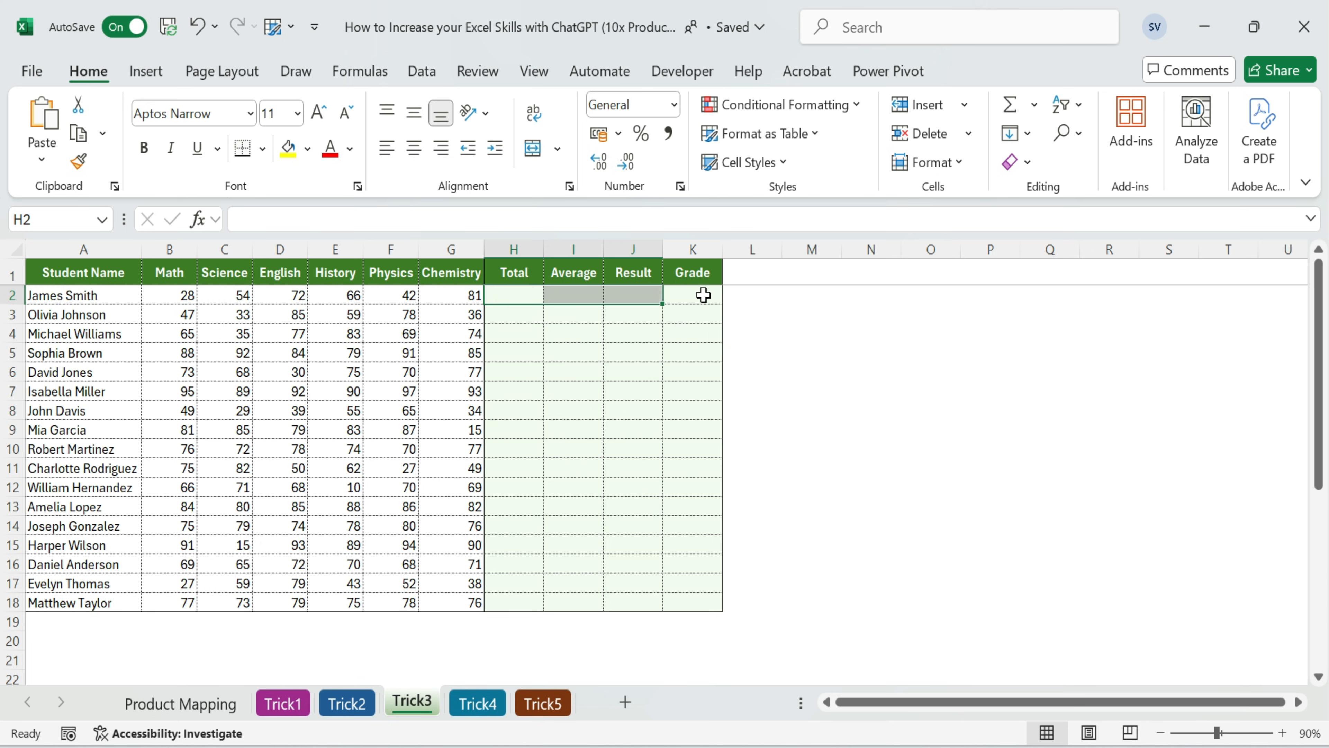
click(522, 298)
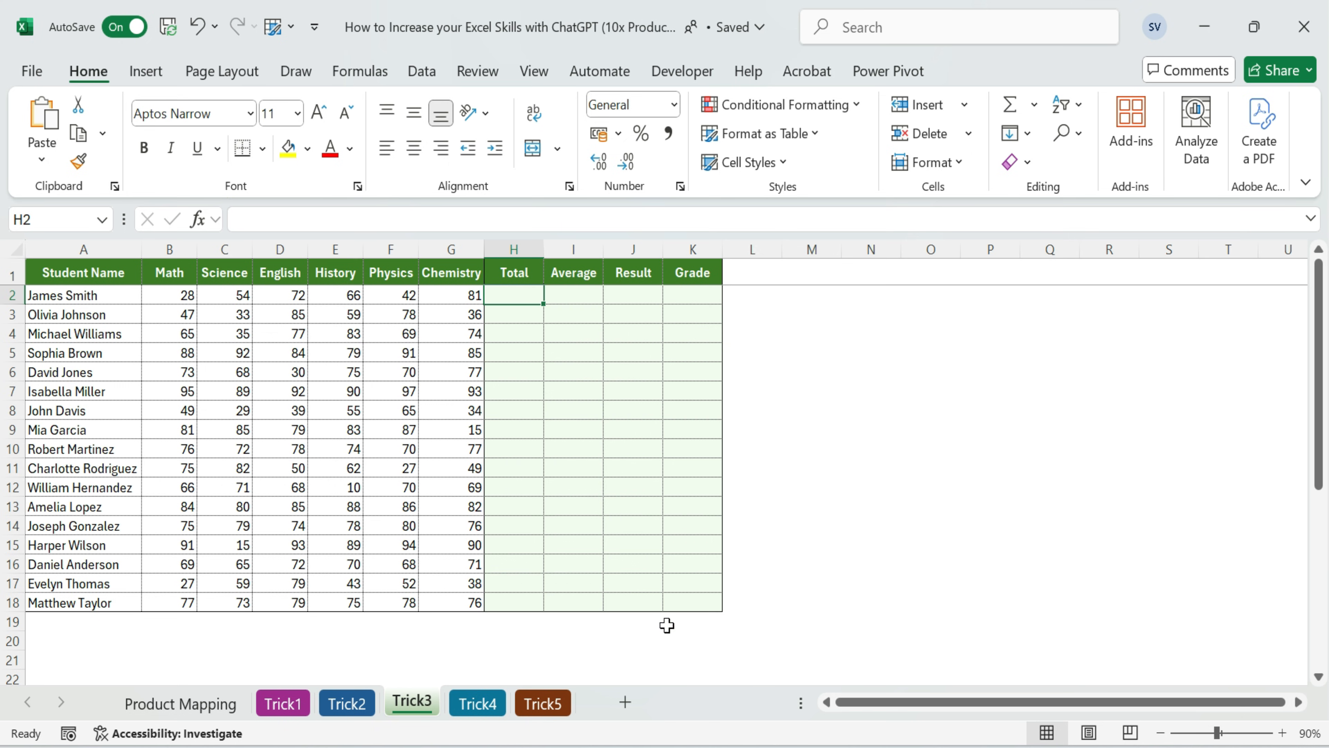
drag(519, 250, 553, 251)
click(531, 294)
Ask ChatGPT for a formula summing B2:G2 in H2 and one averaging B2:G2 in percentage format in I2
key(alt+Tab)
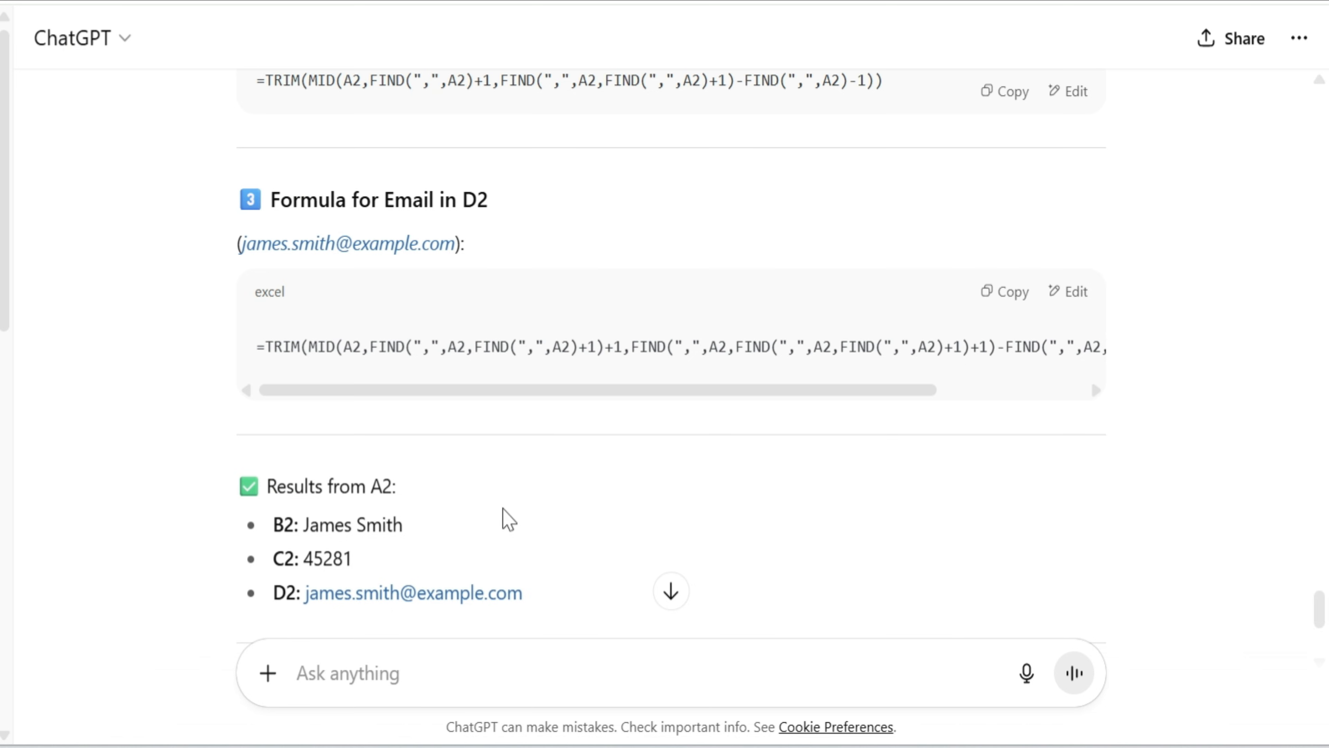
scroll(417, 648, down, 5)
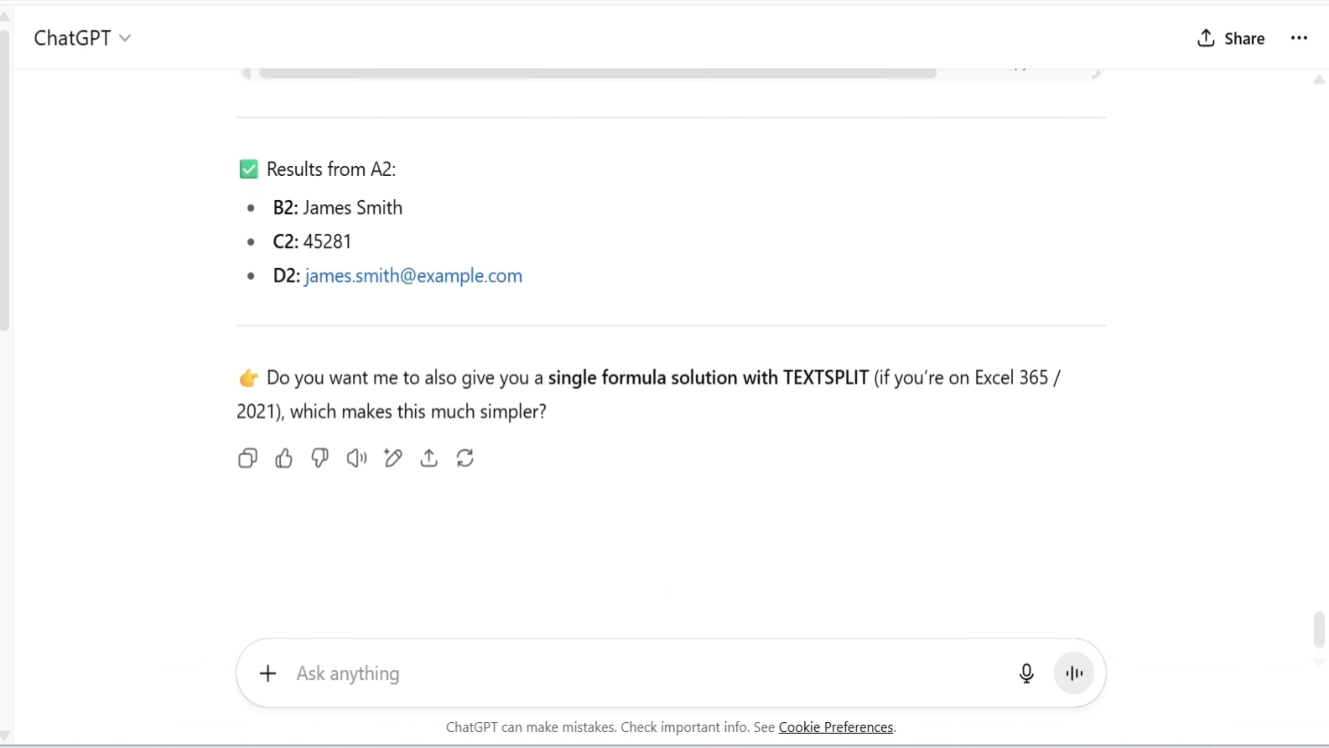
click(383, 665)
key(ctrl+v)
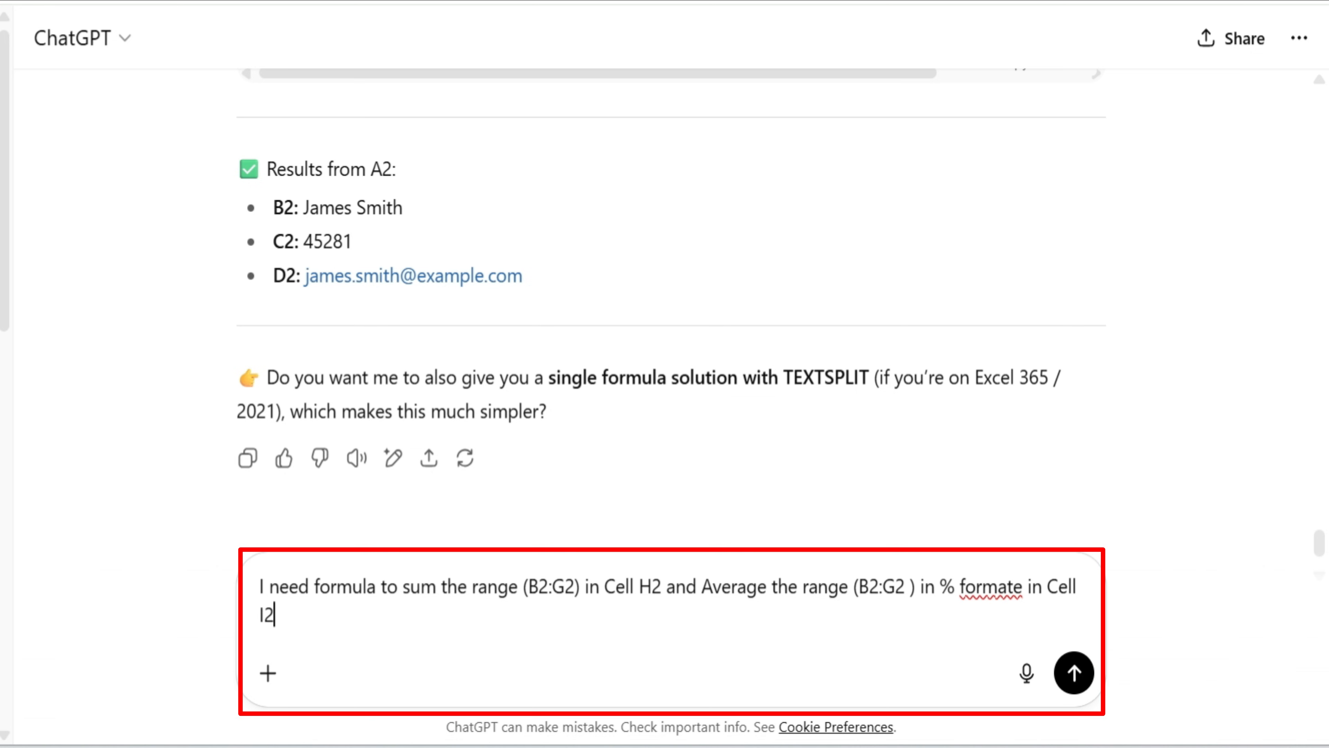
click(1074, 674)
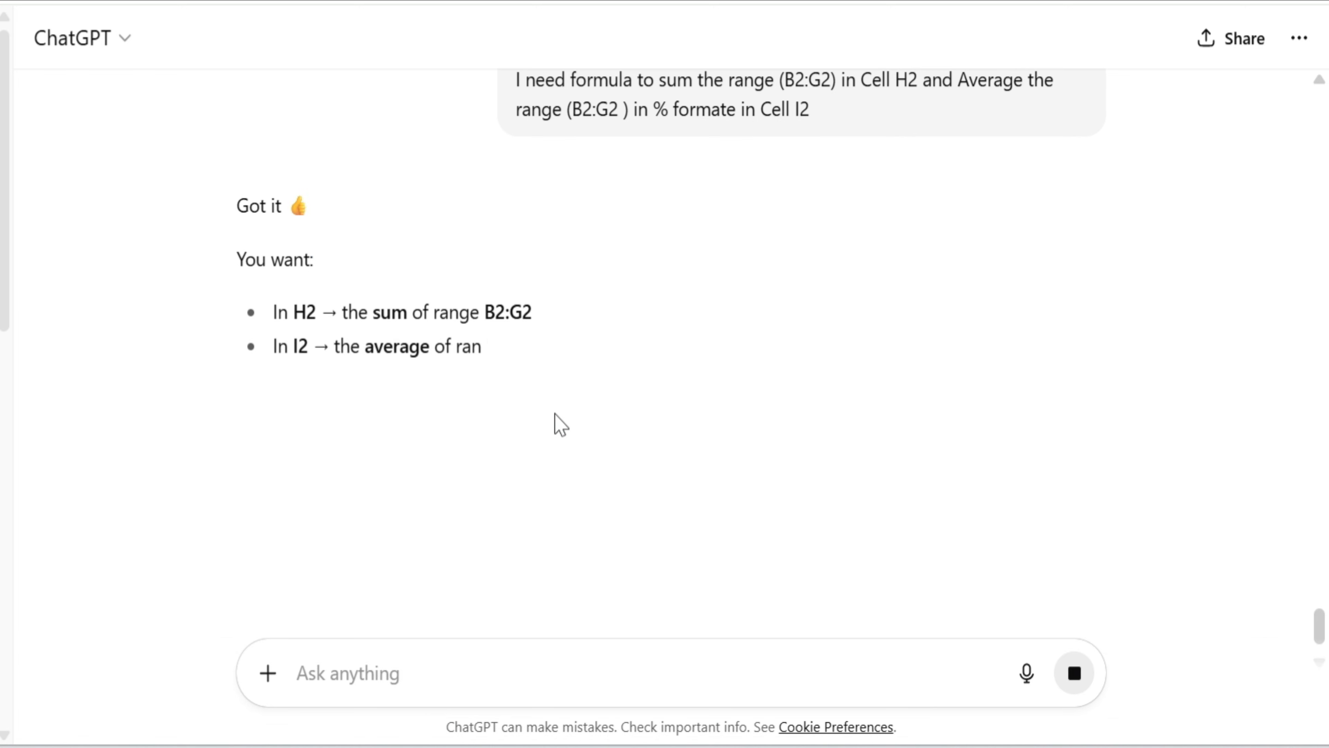
Copy the formula =SUM(B2:G2) from ChatGPT and paste it into H2 under Total in Excel
click(1004, 368)
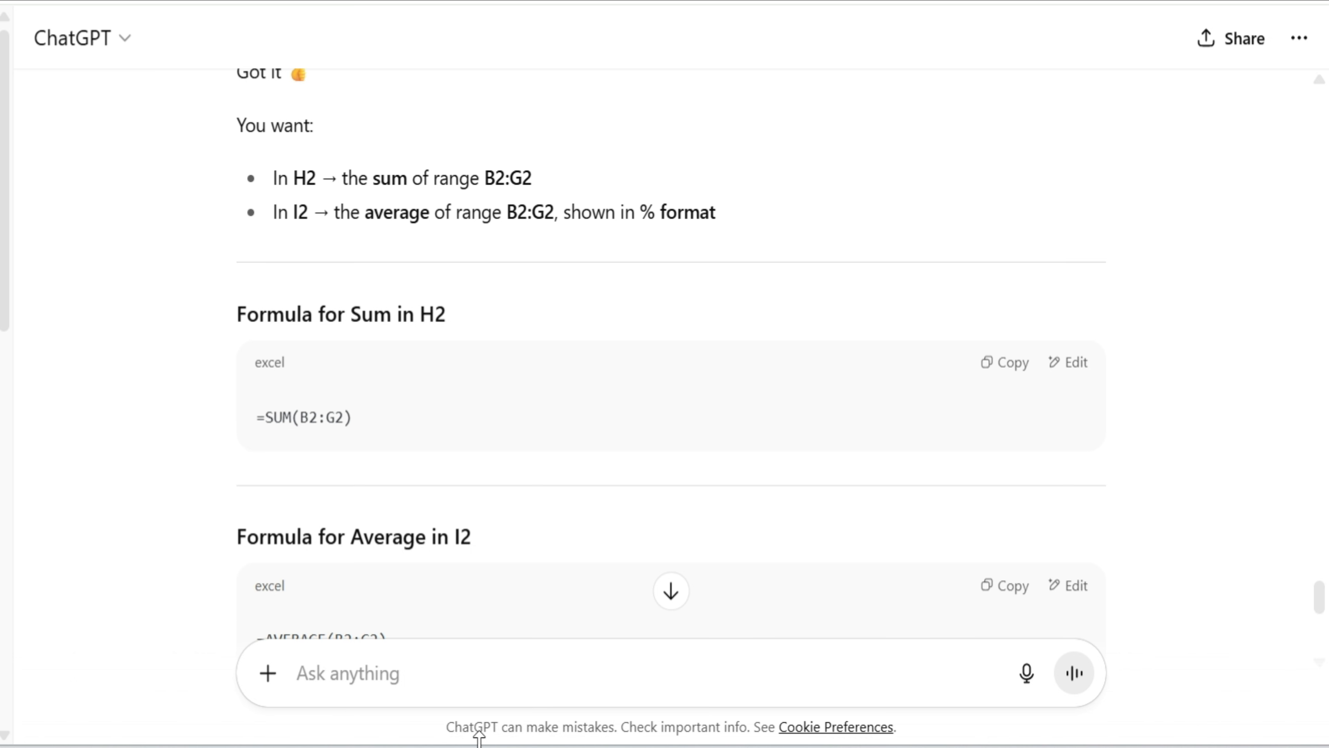
key(alt+Tab)
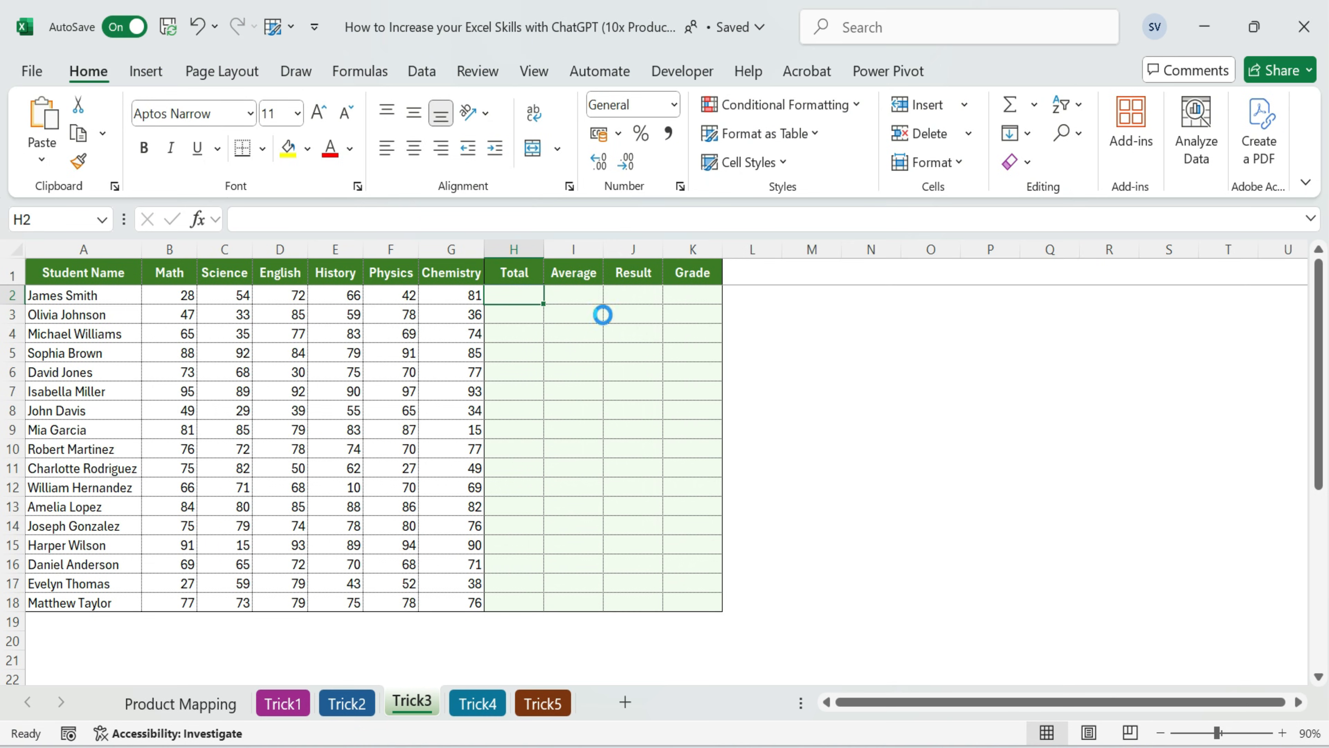
key(ctrl+v)
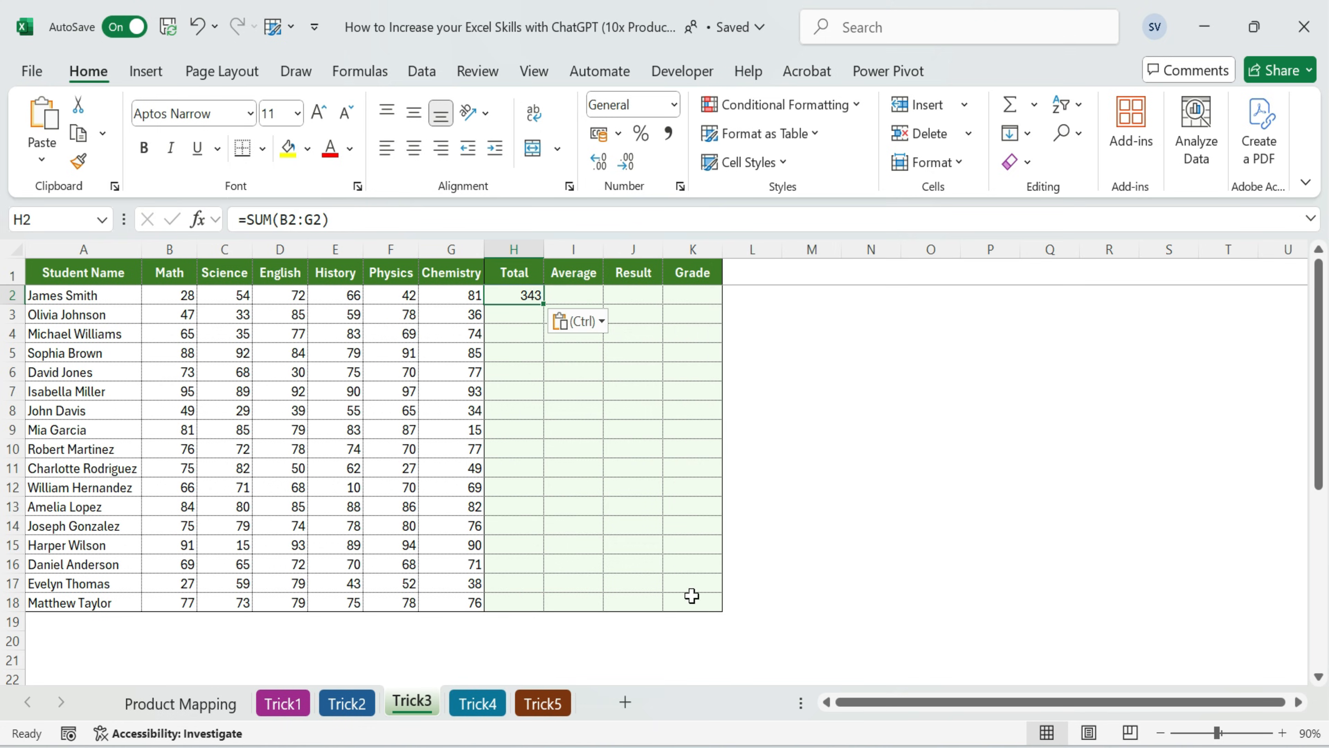
Copy the formula =AVERAGE(B2:G2) from ChatGPT into I2 under Average in Excel and check its referenced range
click(466, 620)
scroll(748, 476, down, 6)
scroll(758, 464, down, 3)
scroll(335, 369, up, 5)
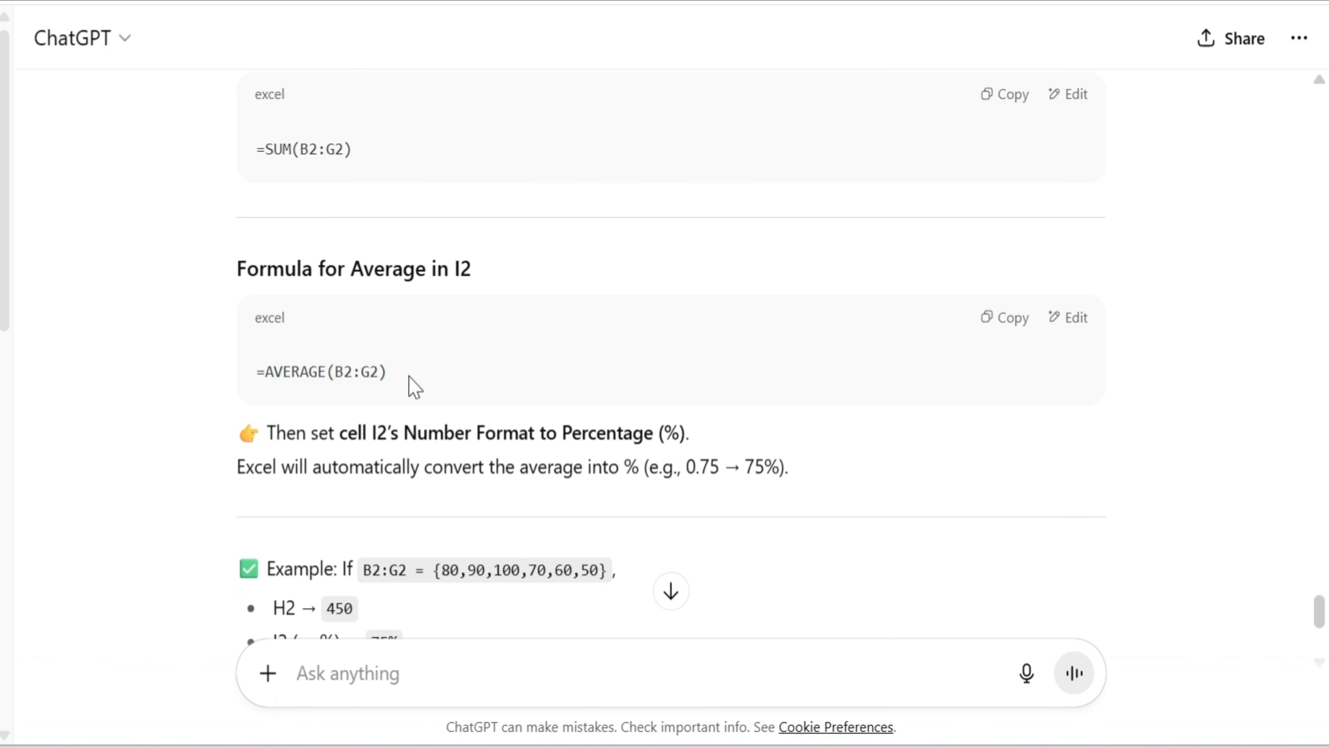
click(1003, 318)
key(alt+Tab)
click(581, 297)
key(ctrl+v)
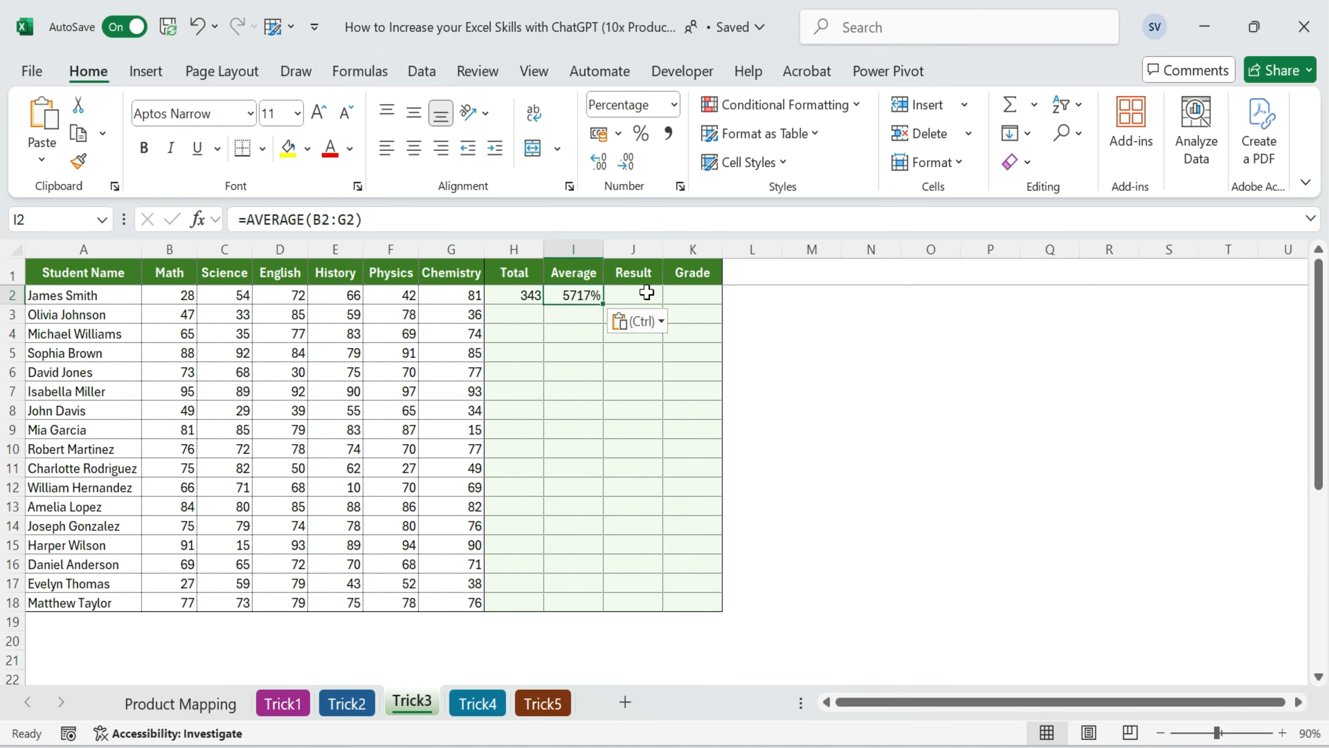
double_click(588, 297)
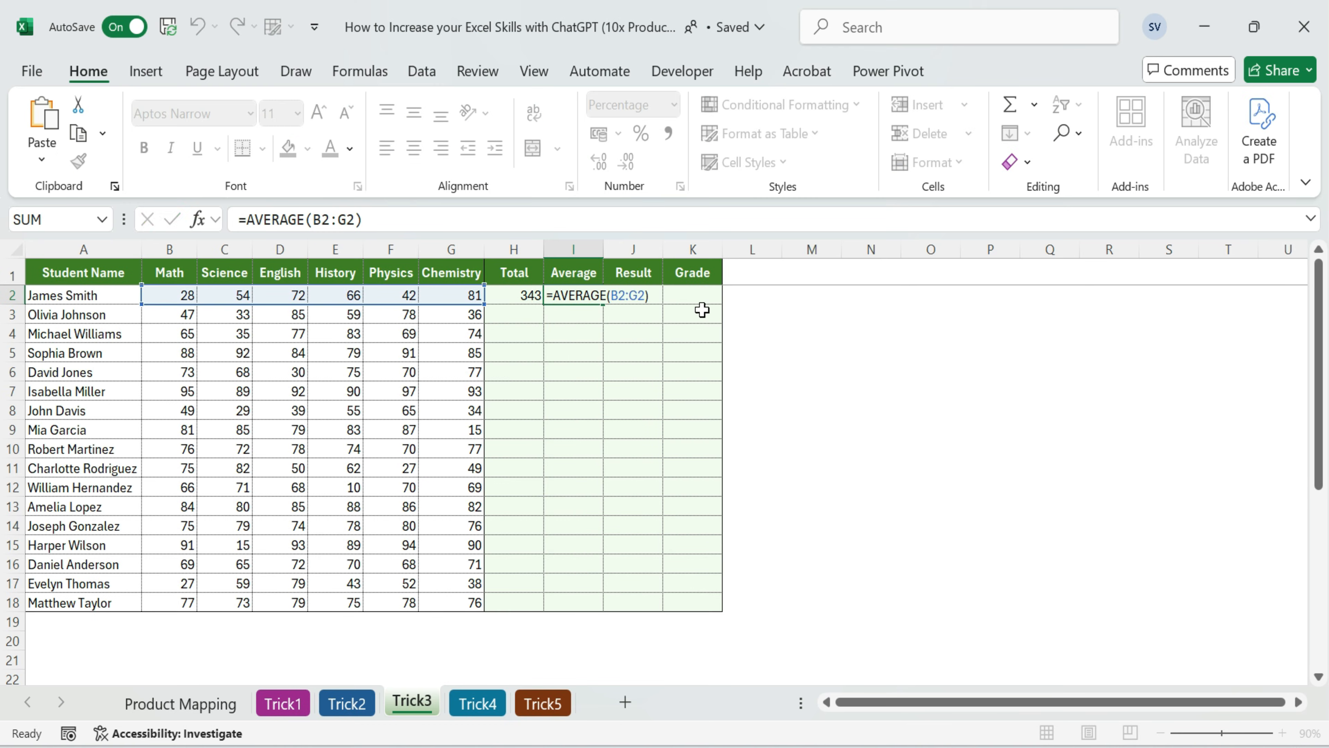
key(Escape)
Open the AVERAGE formula for editing in ChatGPT and submit a note that the average needs to show as a percentage
key(alt+Tab)
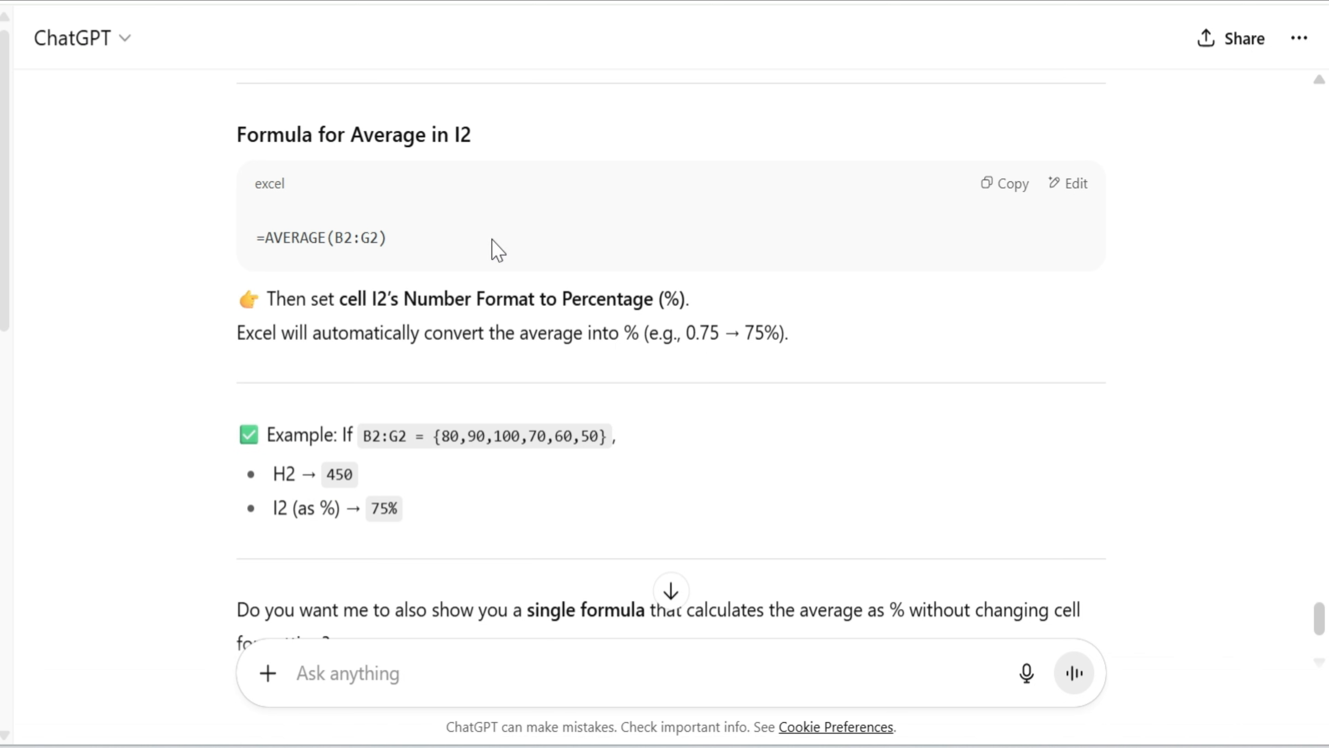
click(1076, 193)
click(450, 123)
text(Aver)
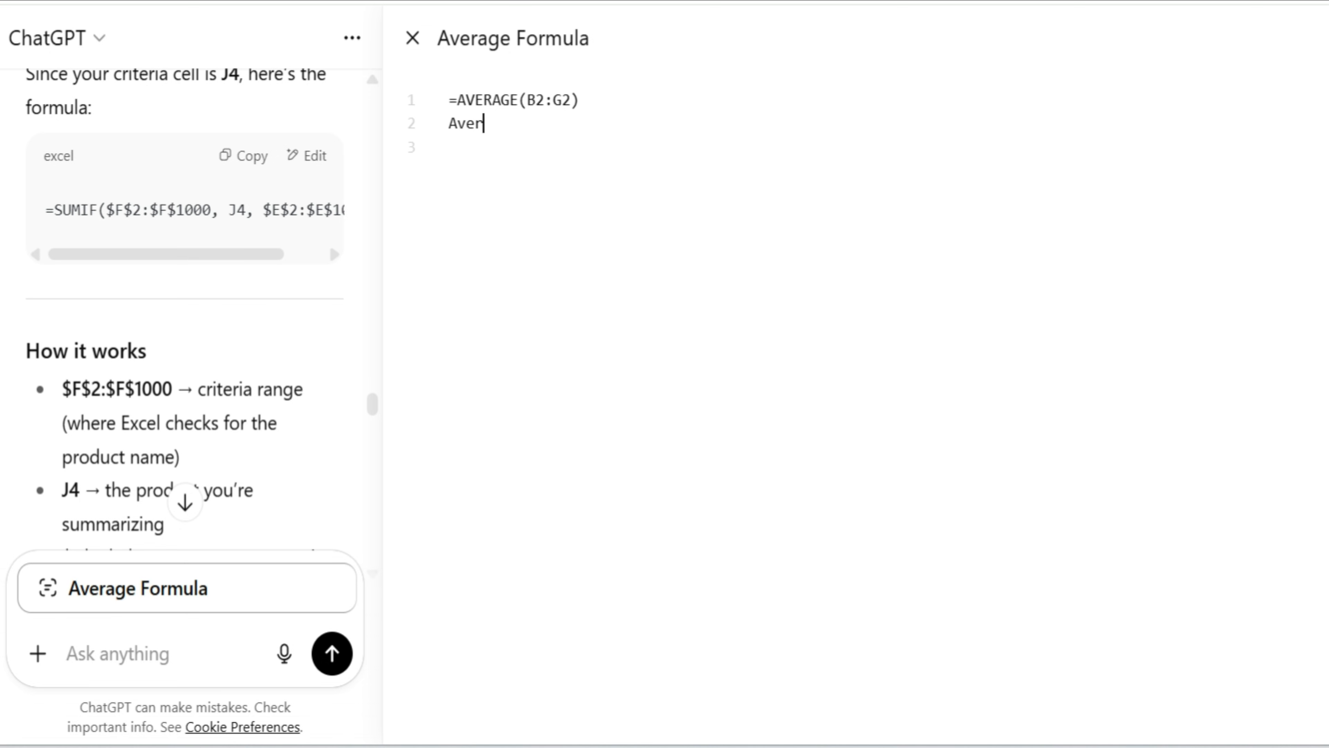
text(age for)
key(BackSpace)
text(ormula need show as %)
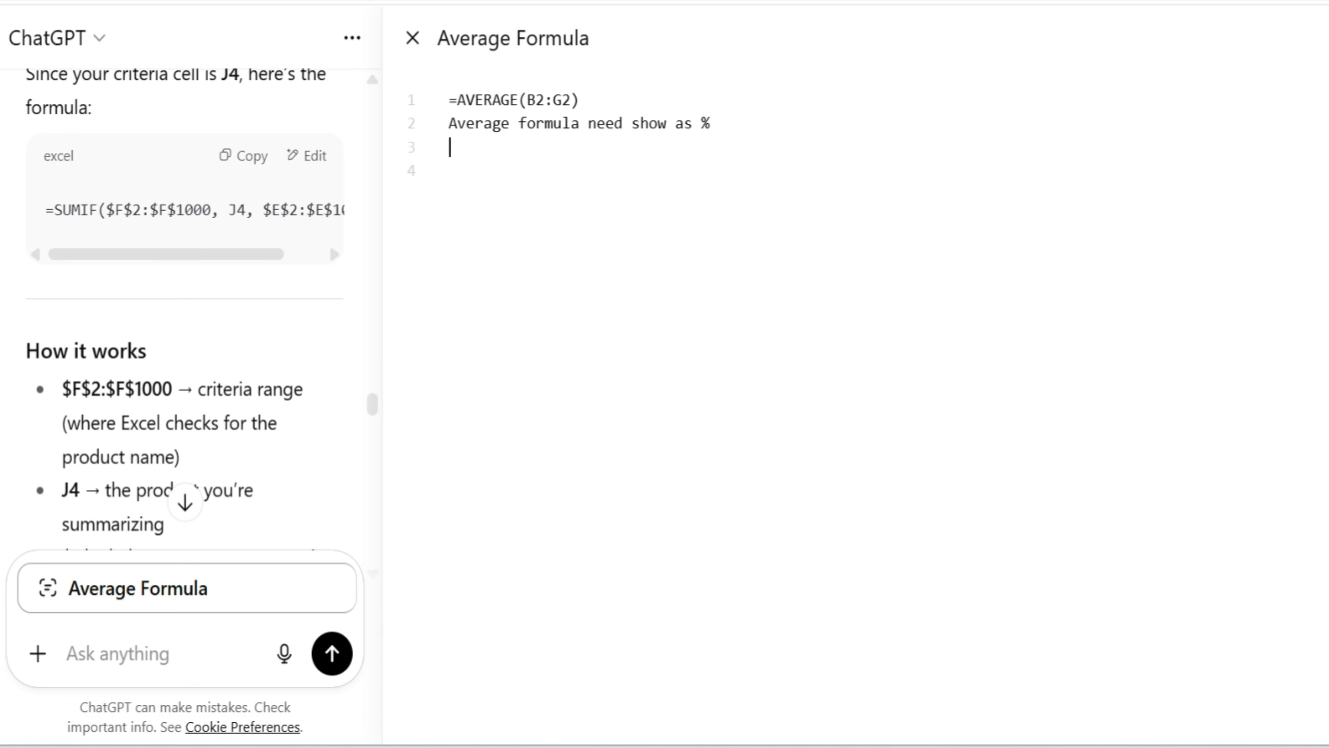
key(Return)
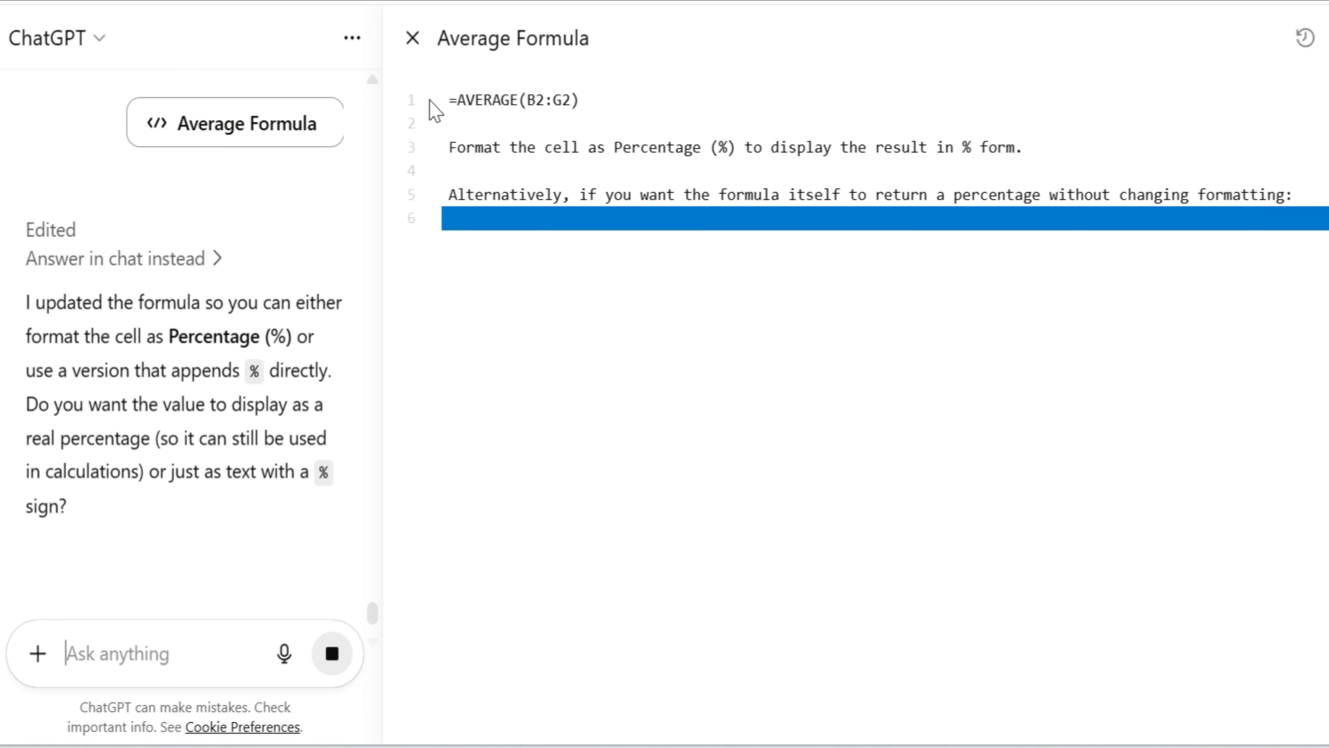
Copy =AVERAGE(B2:G2)*100 from ChatGPT's revised formula and paste it into I2 in Excel
scroll(204, 447, up, 10)
drag(615, 218, 448, 218)
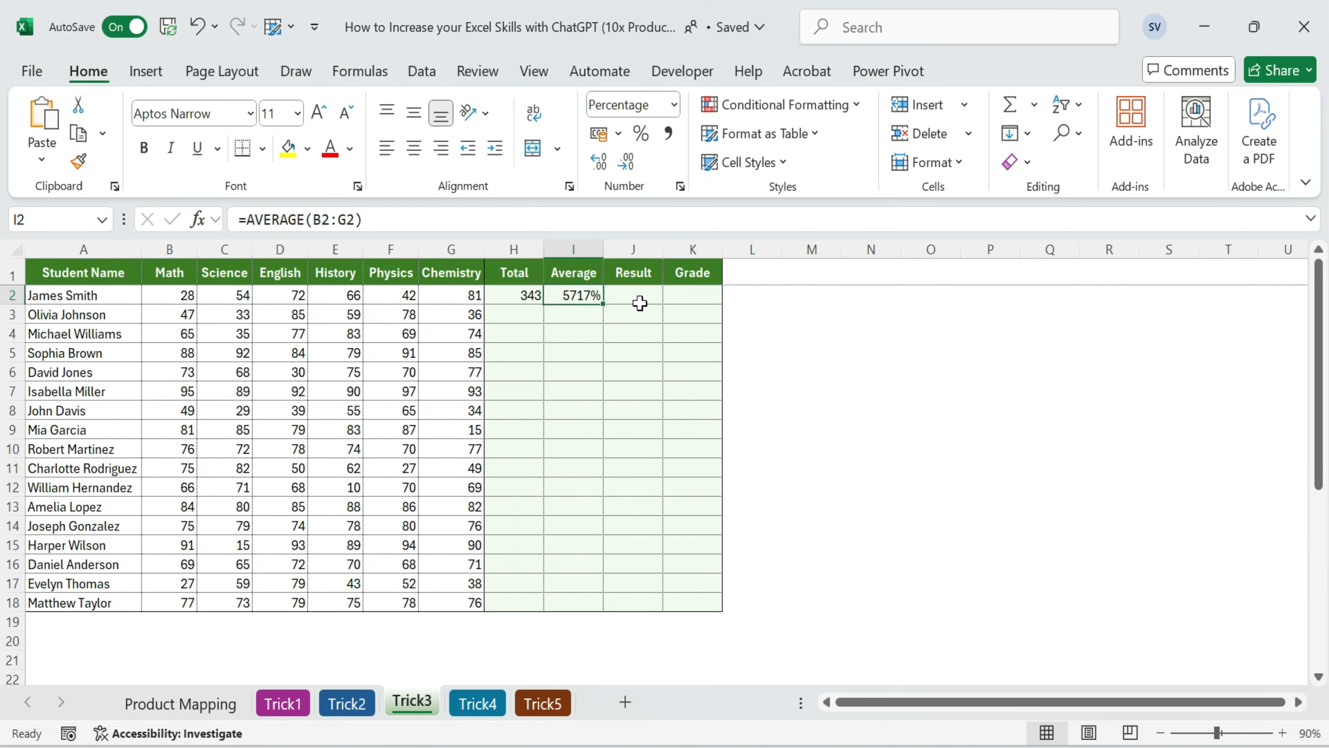
key(ctrl+v)
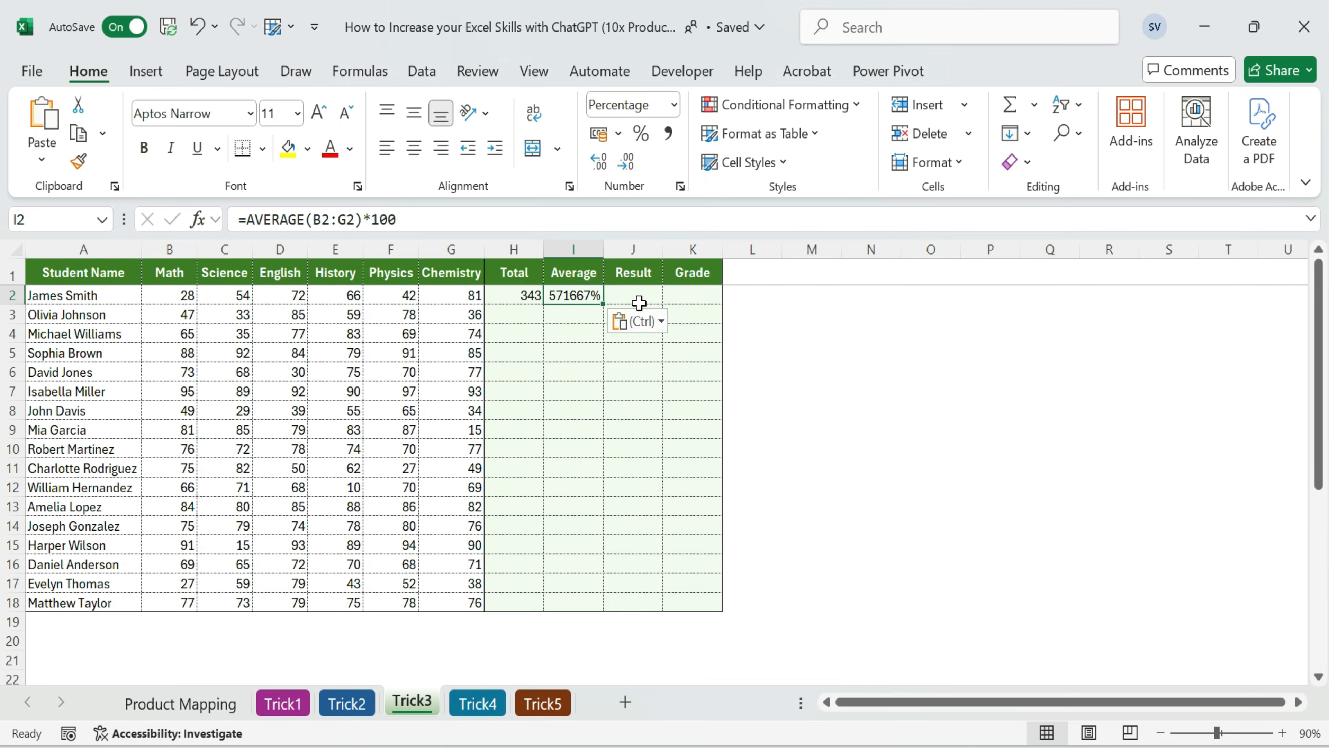
Change the average formula in I2 to =AVERAGE(B2:G2)/100
key(F2)
click(651, 296)
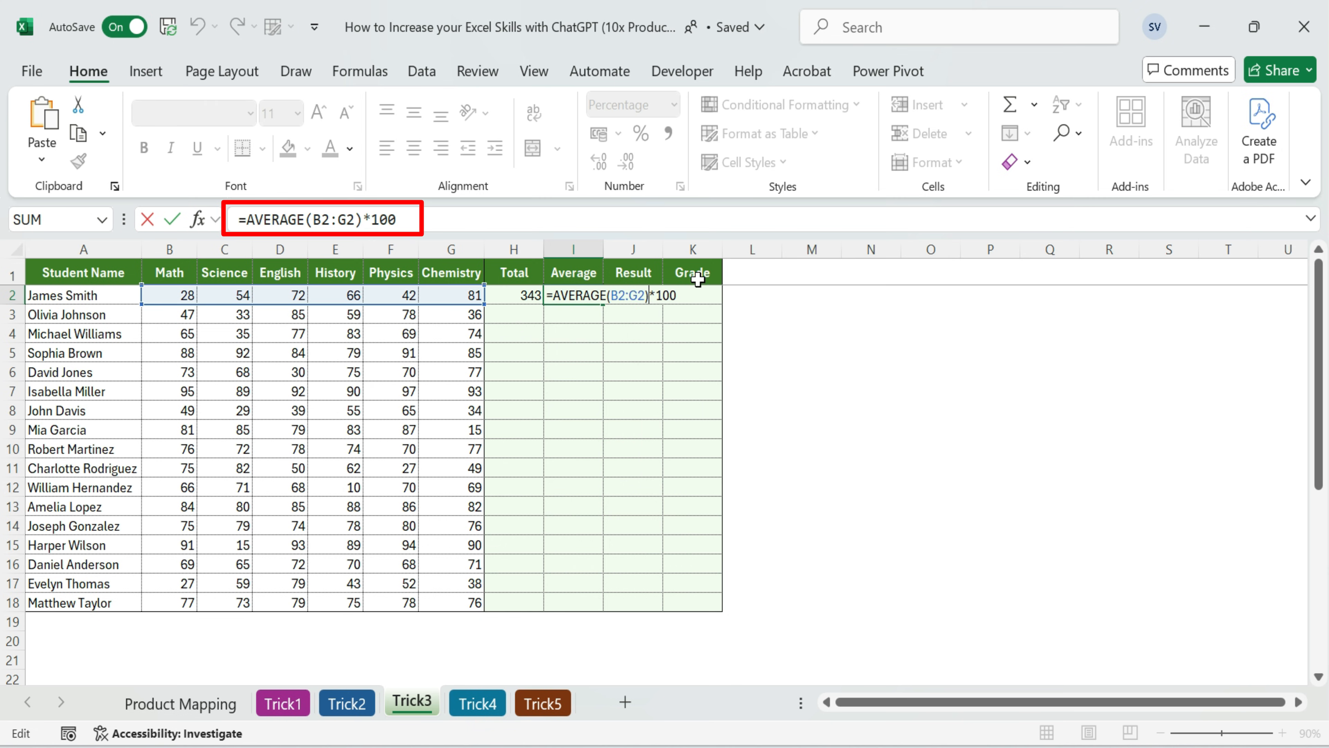
key(Delete)
text(/)
key(Return)
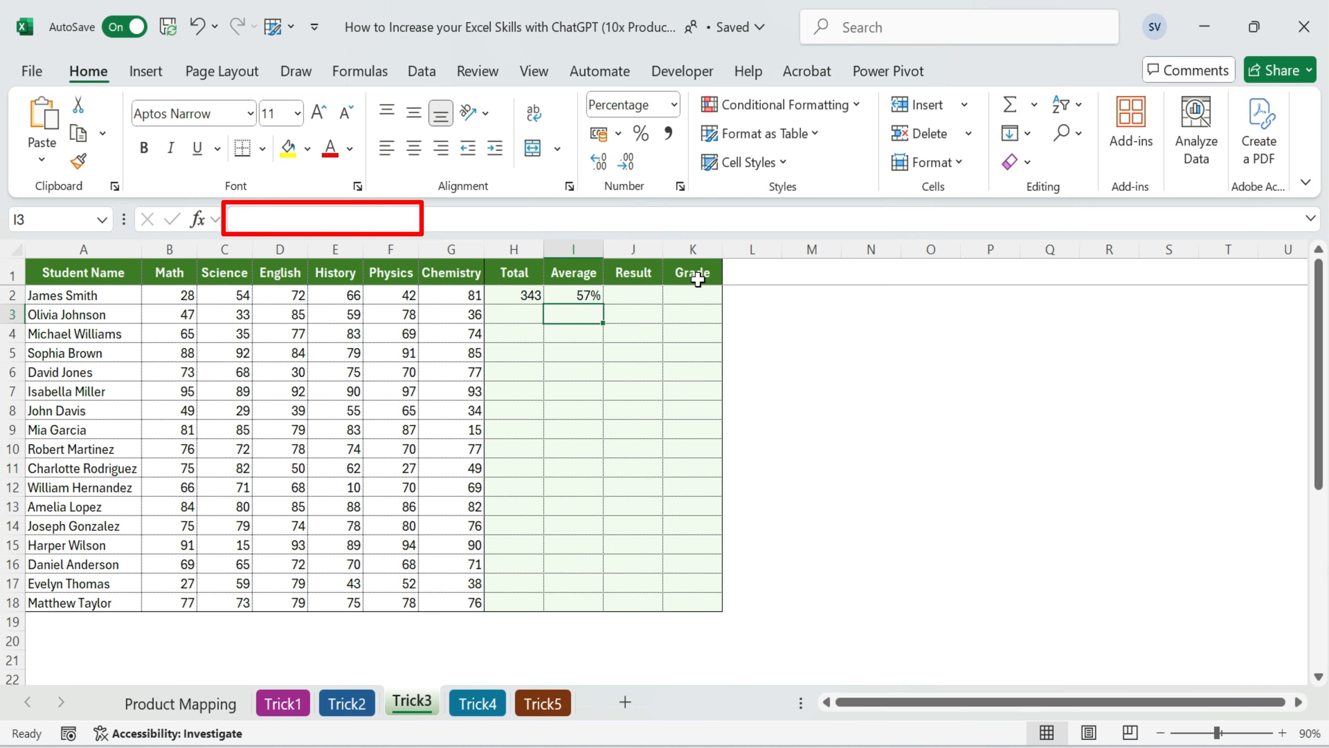
key(Up)
key(F2)
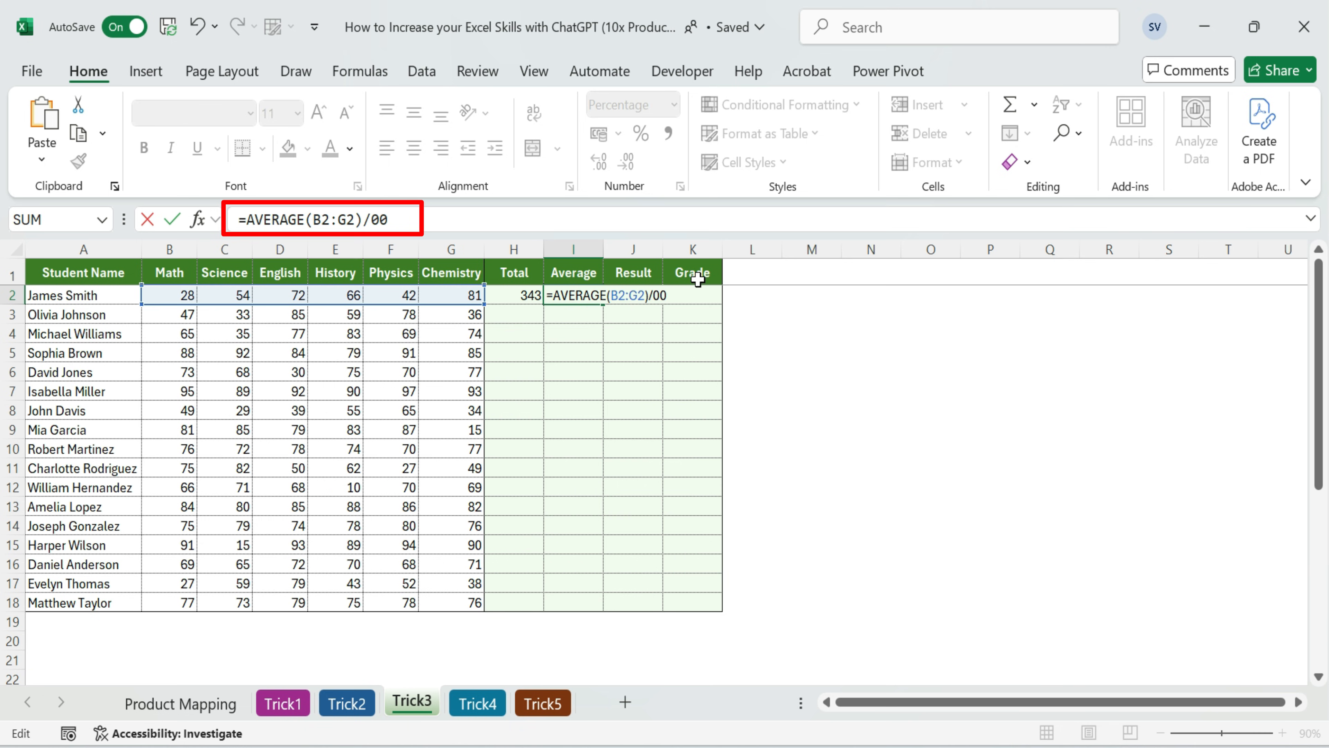
key(ctrl+Return)
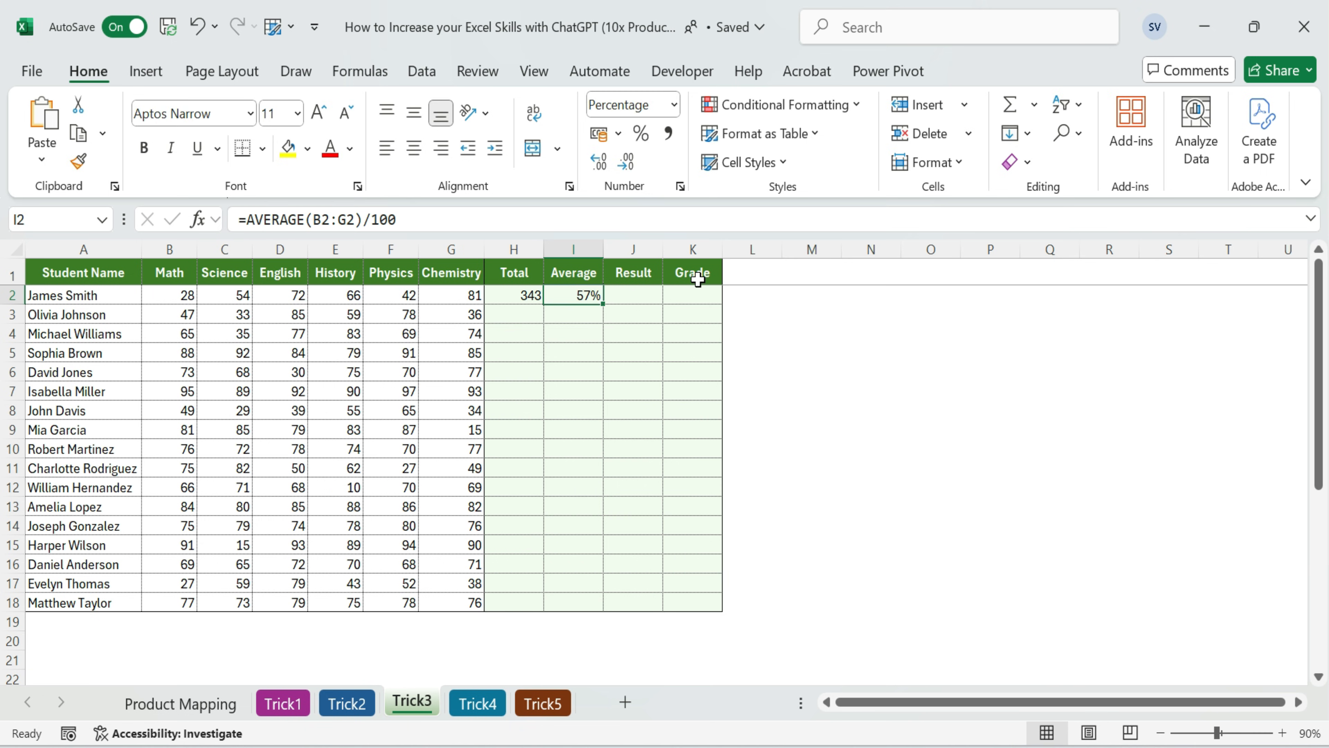
Compare the Total and Average formulas in H2 and I2 with the subject marks in B2:G2
key(Left)
key(Left)
key(Right)
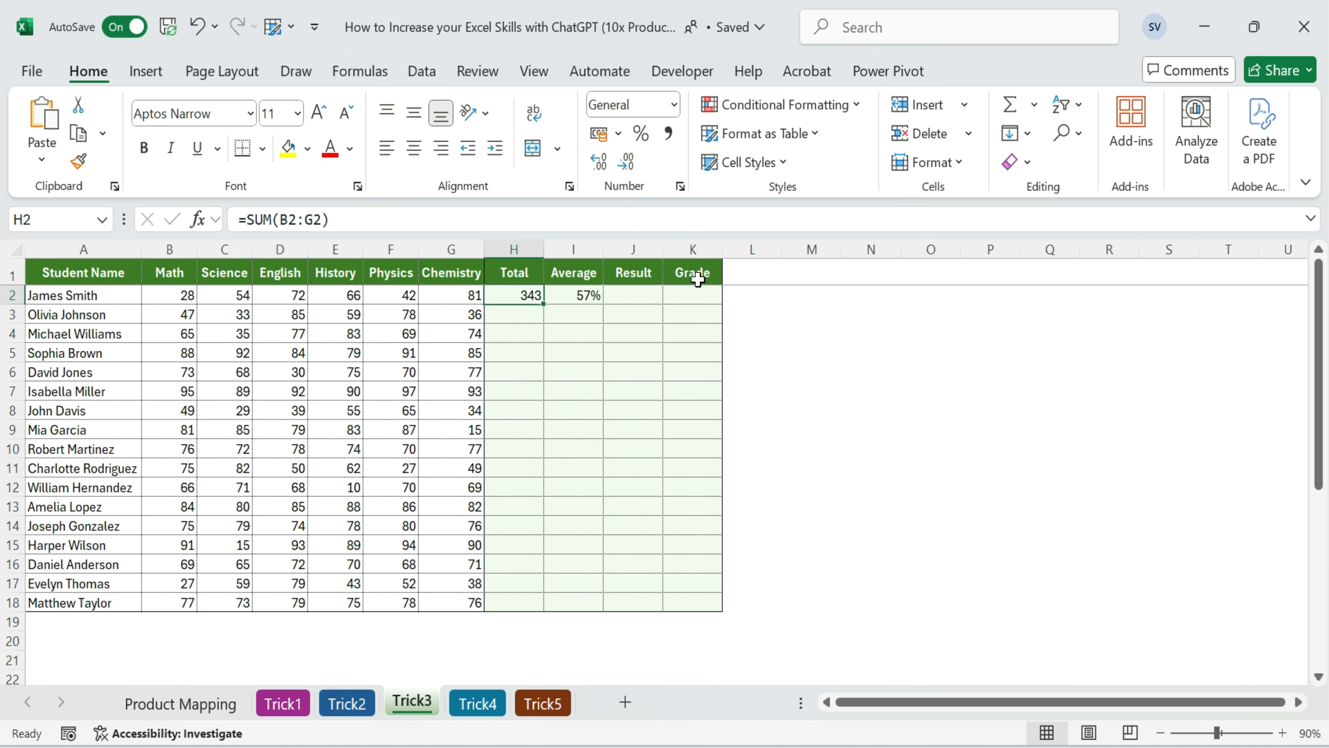
key(Right)
key(Left)
key(Left)
key(shift+Left)
key(shift+Left)
key(shift+Left)
key(shift+Left)
key(shift+Left)
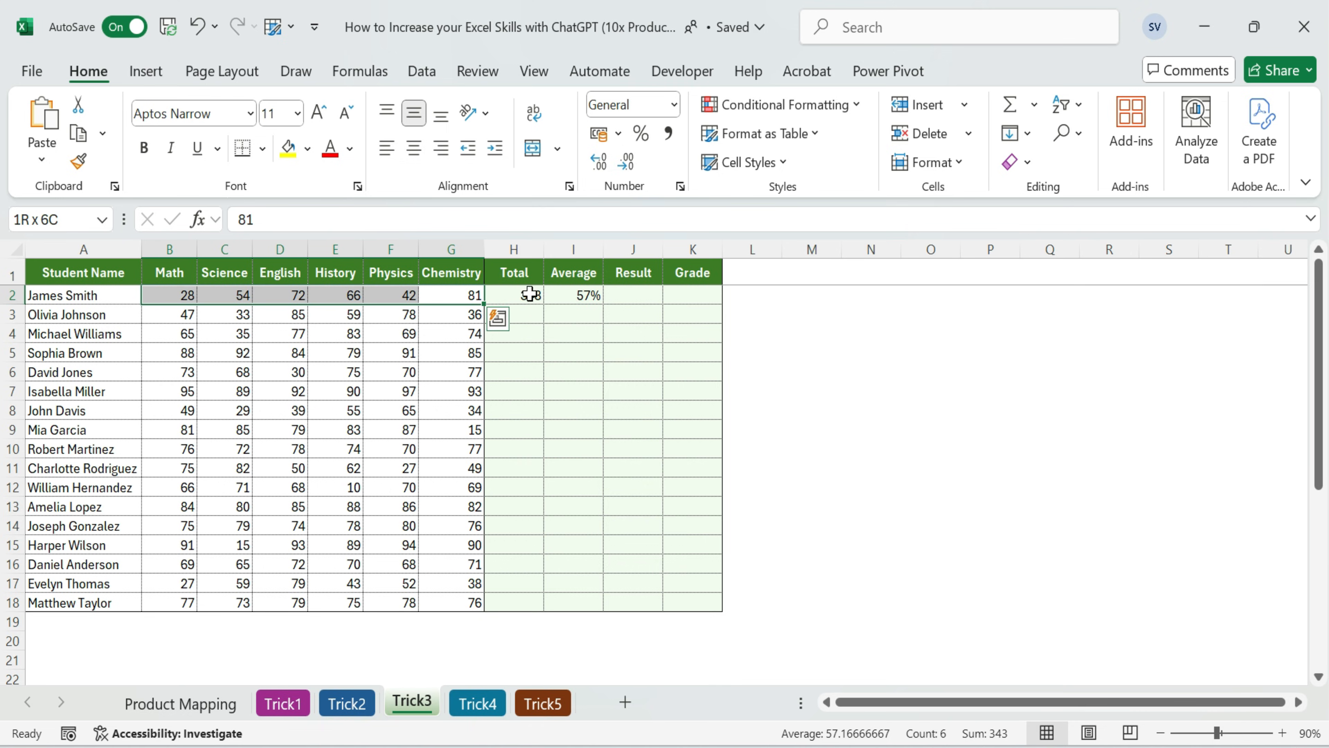
click(580, 295)
Ask ChatGPT for a J2 formula returning "Fail" if any cell in B2:G2 is <35 and "Pass" if all are >35
click(654, 297)
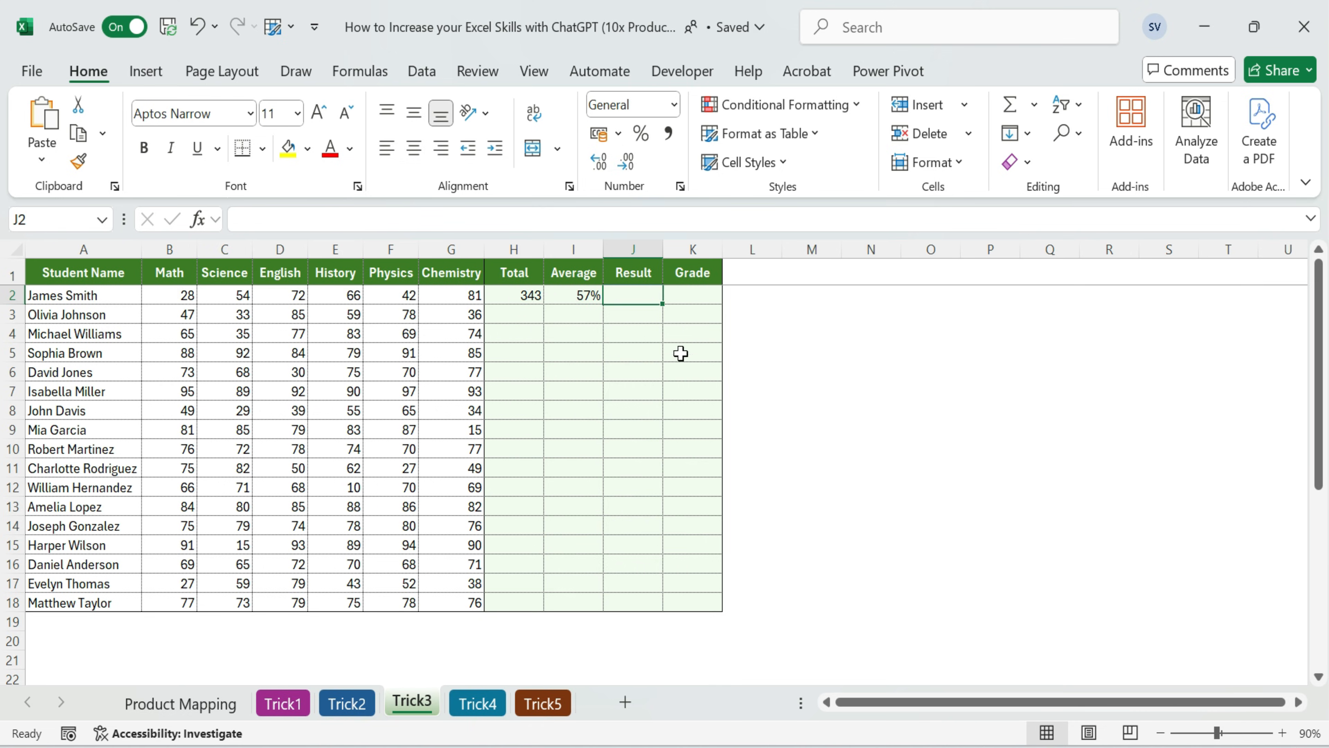
click(629, 300)
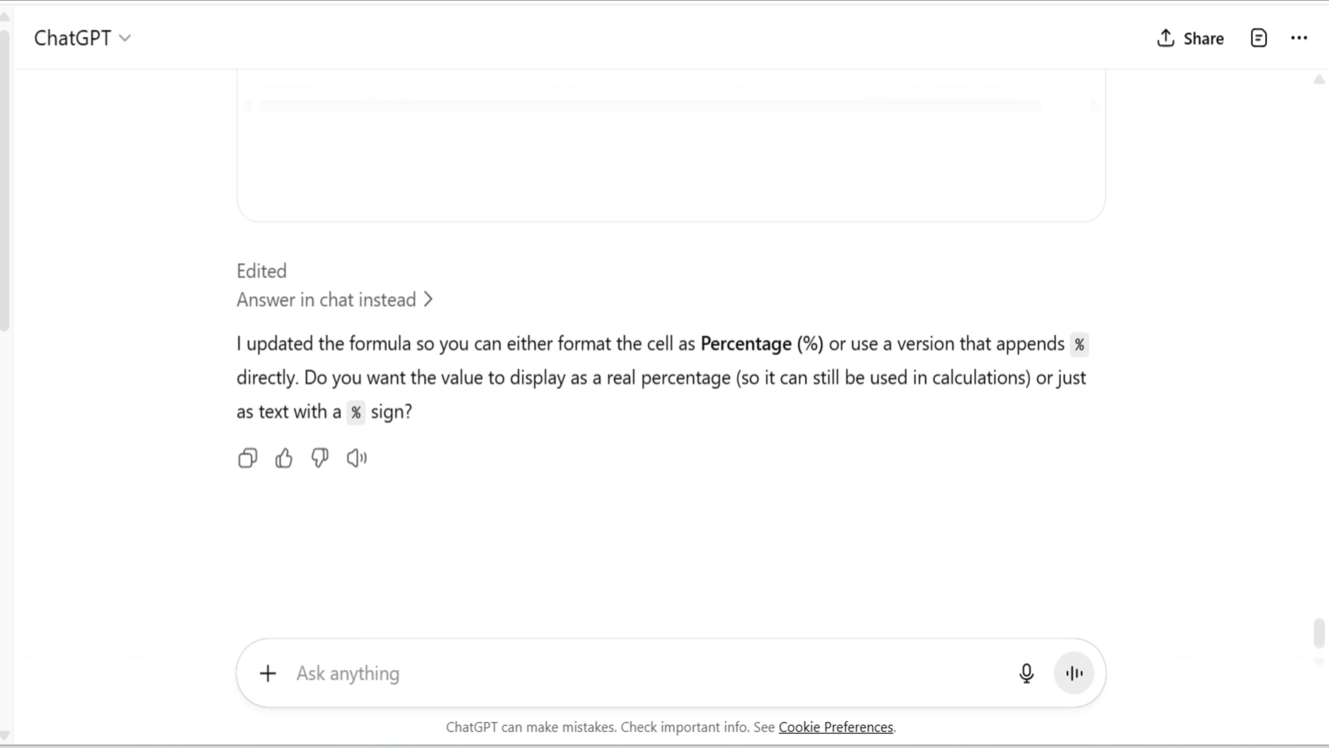
key(ctrl+v)
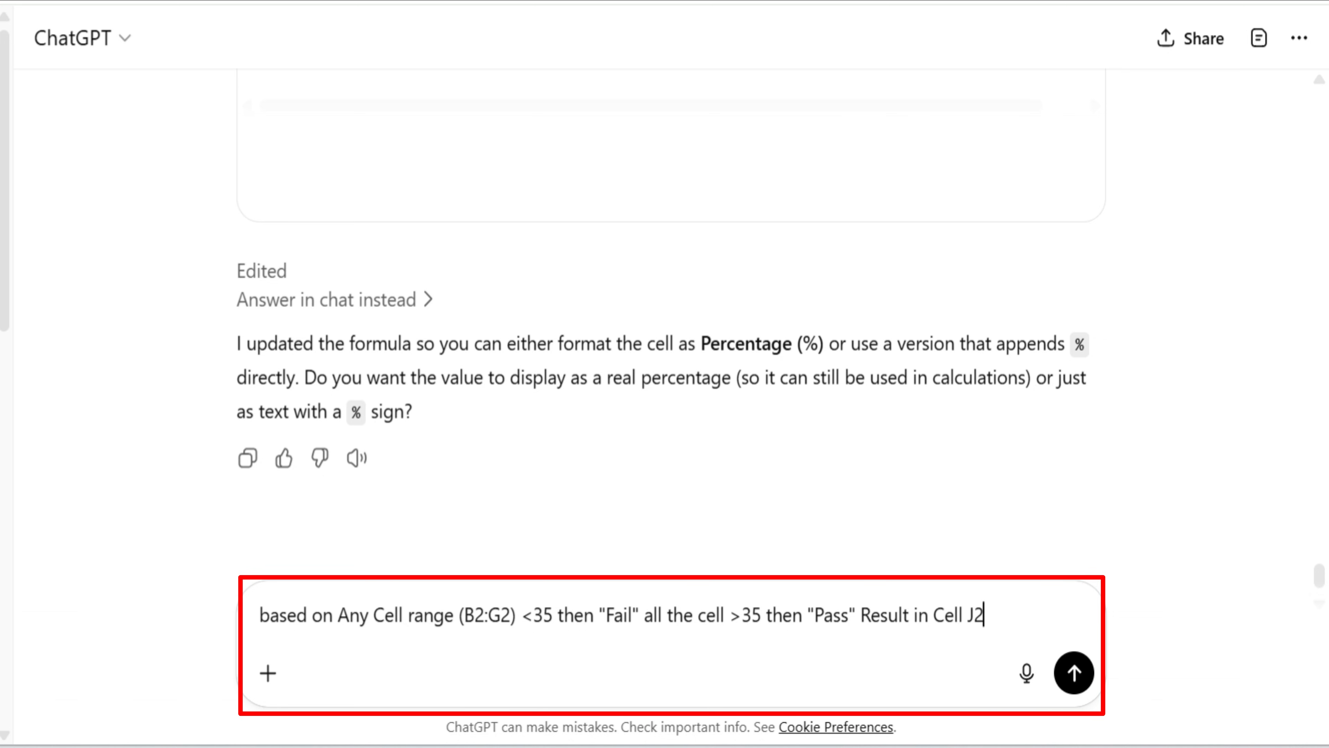
click(1075, 679)
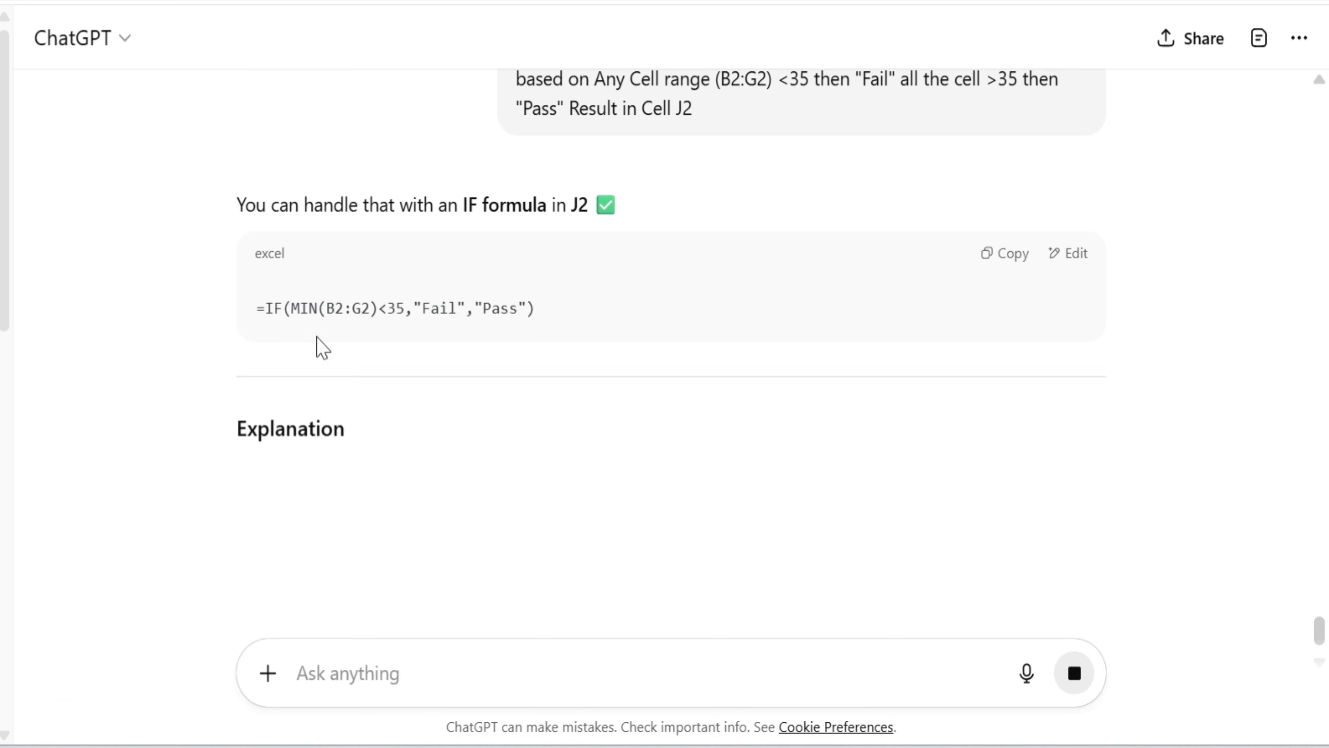
Copy =IF(MIN(B2:G2)<35,"Fail","Pass") from ChatGPT and paste it into J2 under Result in Excel
click(1009, 255)
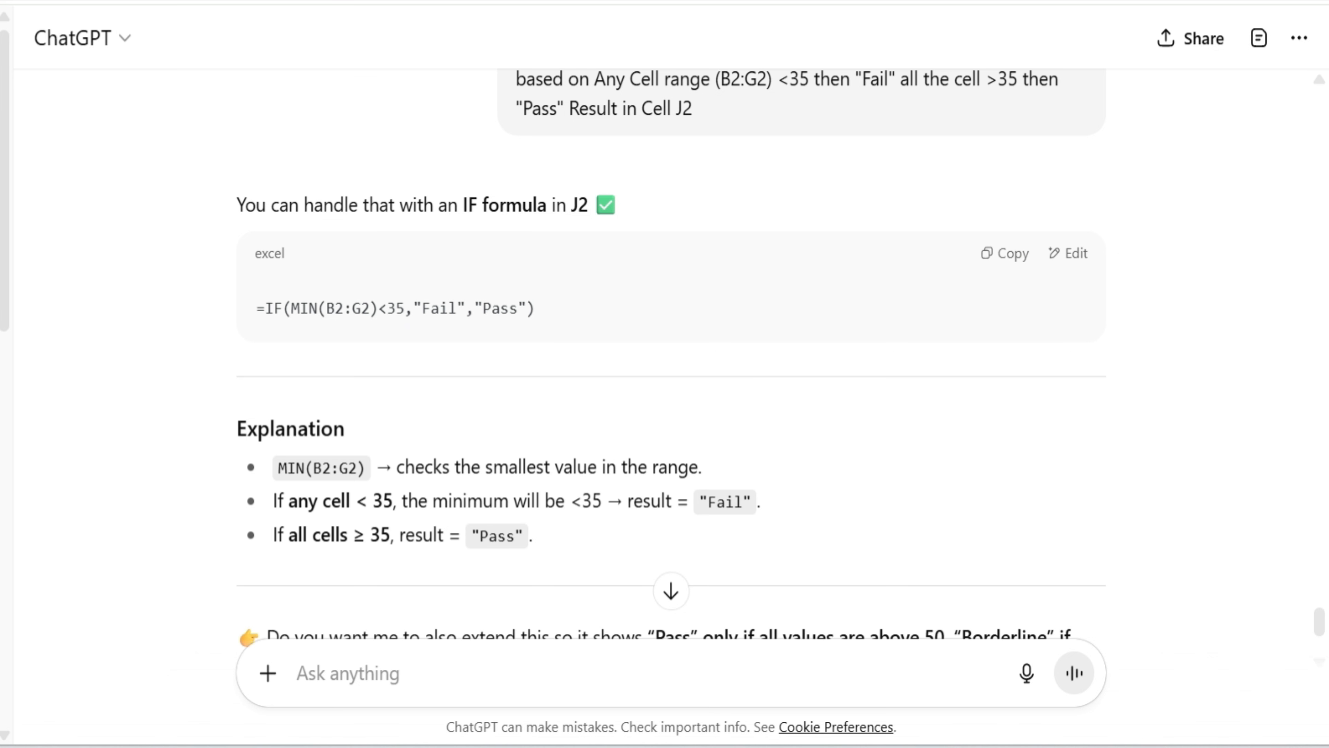
key(alt+Tab)
key(ctrl+v)
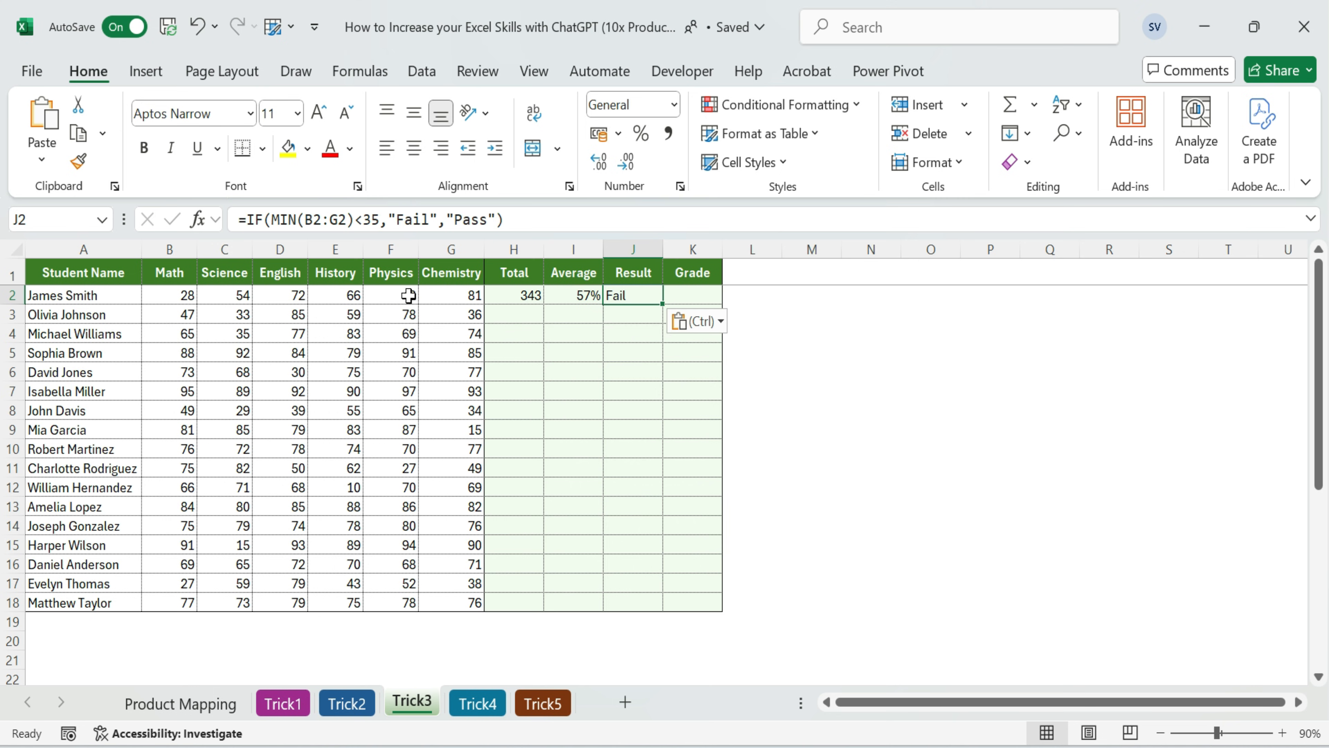
Test the Result formula by setting the Math mark in B2 to 35, and restore the mark to 28
click(187, 296)
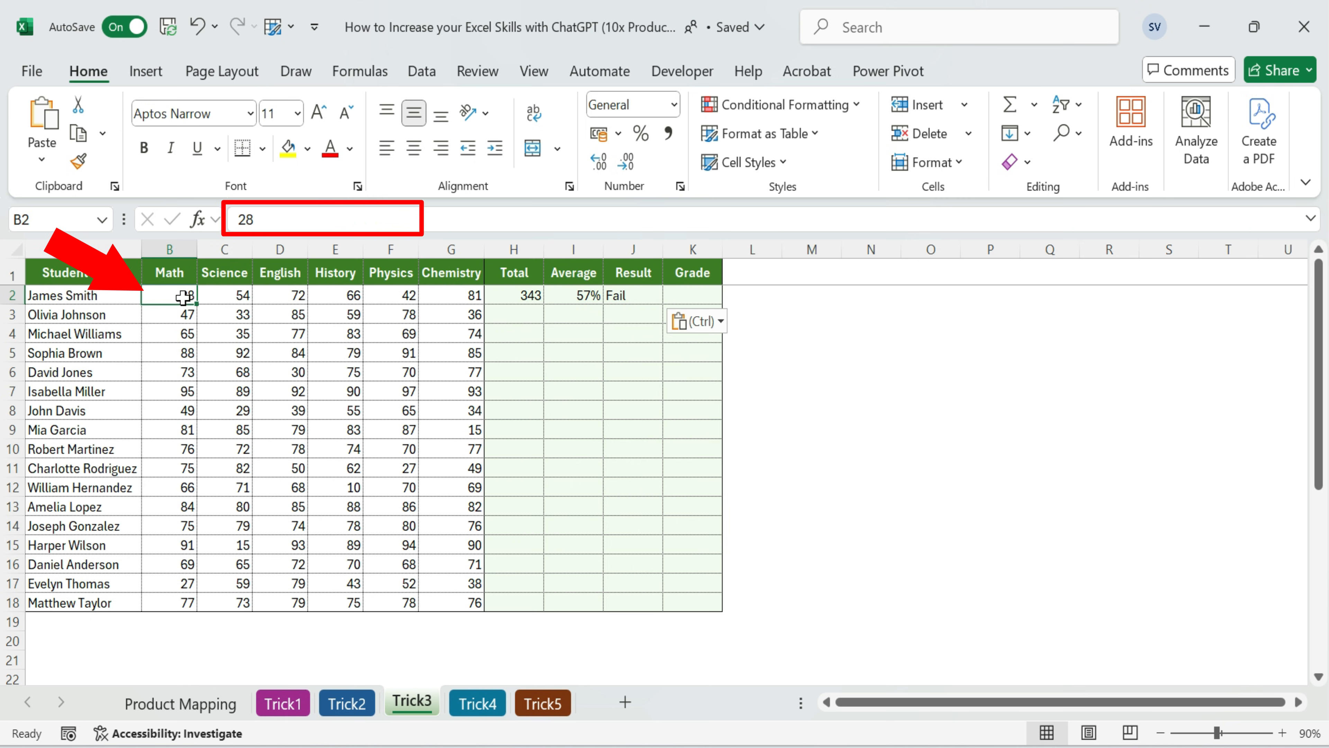
click(617, 297)
click(187, 296)
text(35)
key(Return)
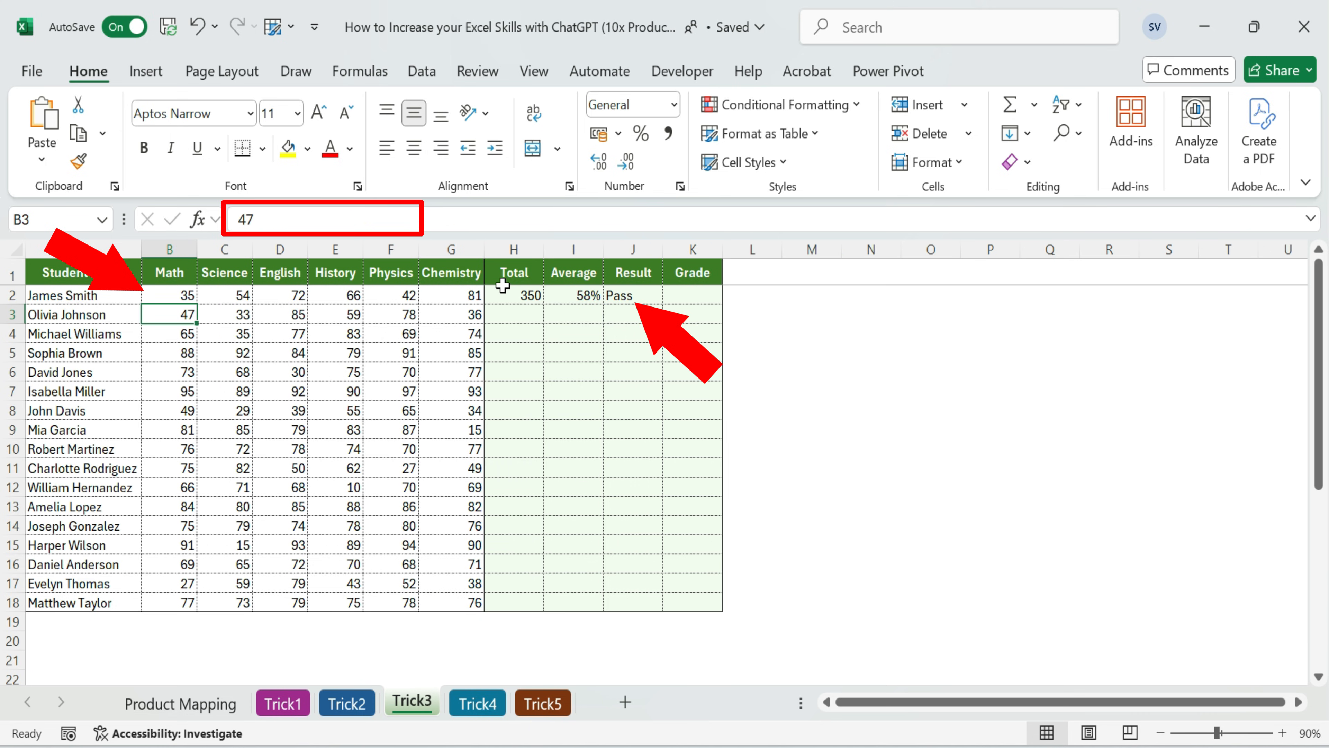
click(171, 297)
text(28)
key(Return)
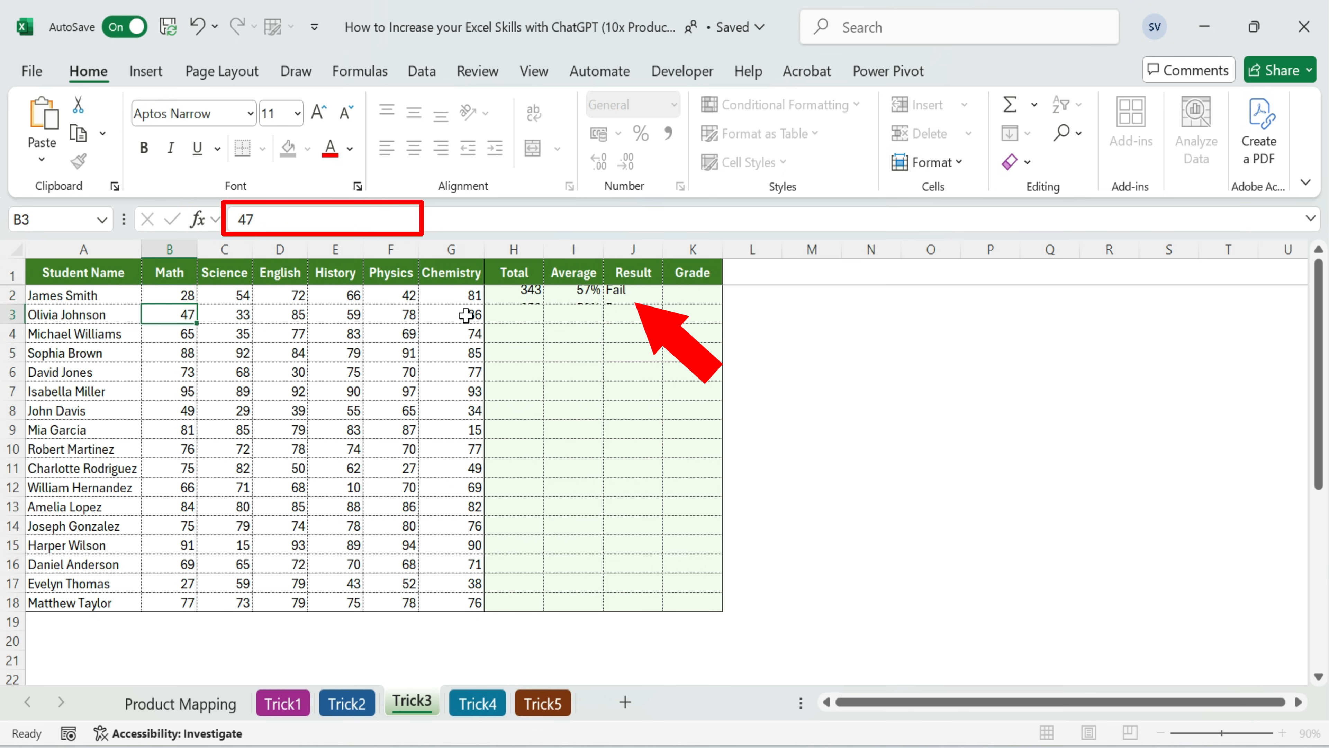
key(Up)
key(Right)
key(Right)
key(Right)
key(Right)
key(Right)
key(Right)
key(Right)
key(Right)
key(Right)
key(Left)
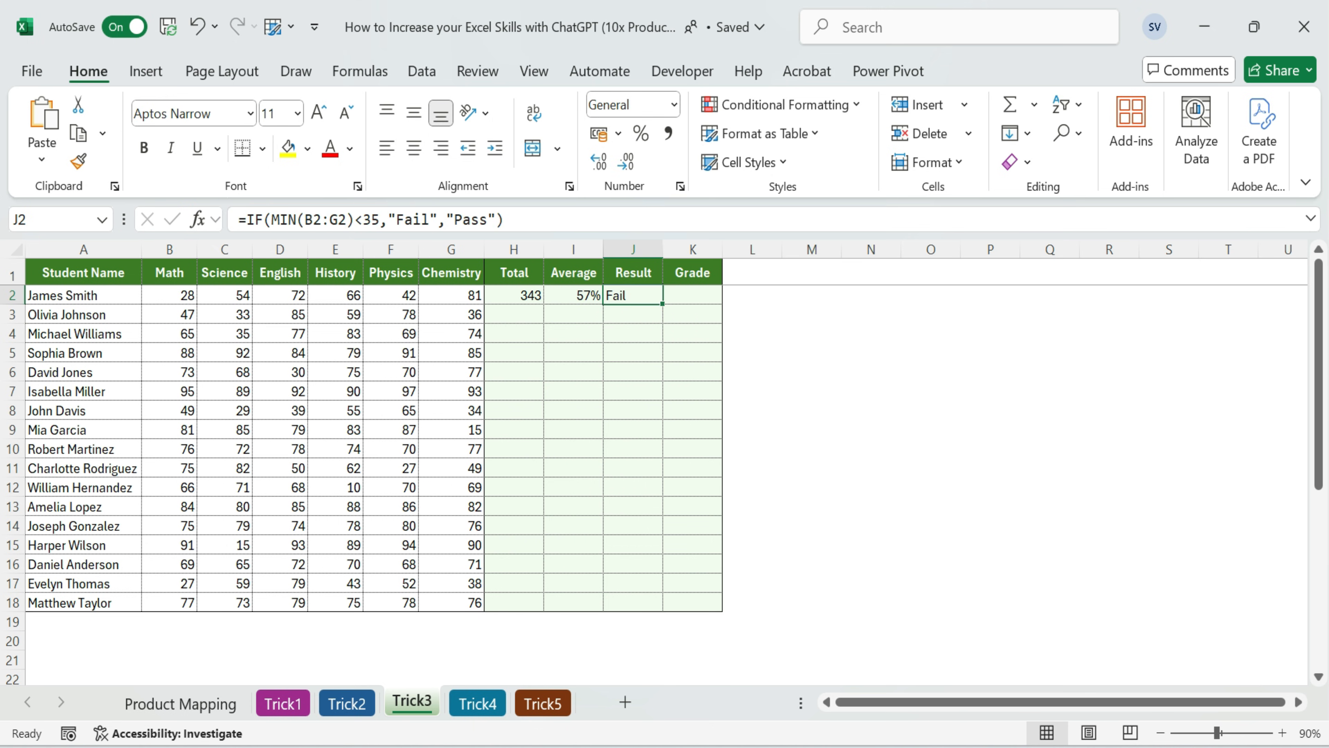
Ask ChatGPT for a grade formula: J2 "Fail" gives "No Grade"; if "Pass", H2 >90% gives A, 80 to 90 B, 70 to 80 C, below 70 D
key(alt+Tab)
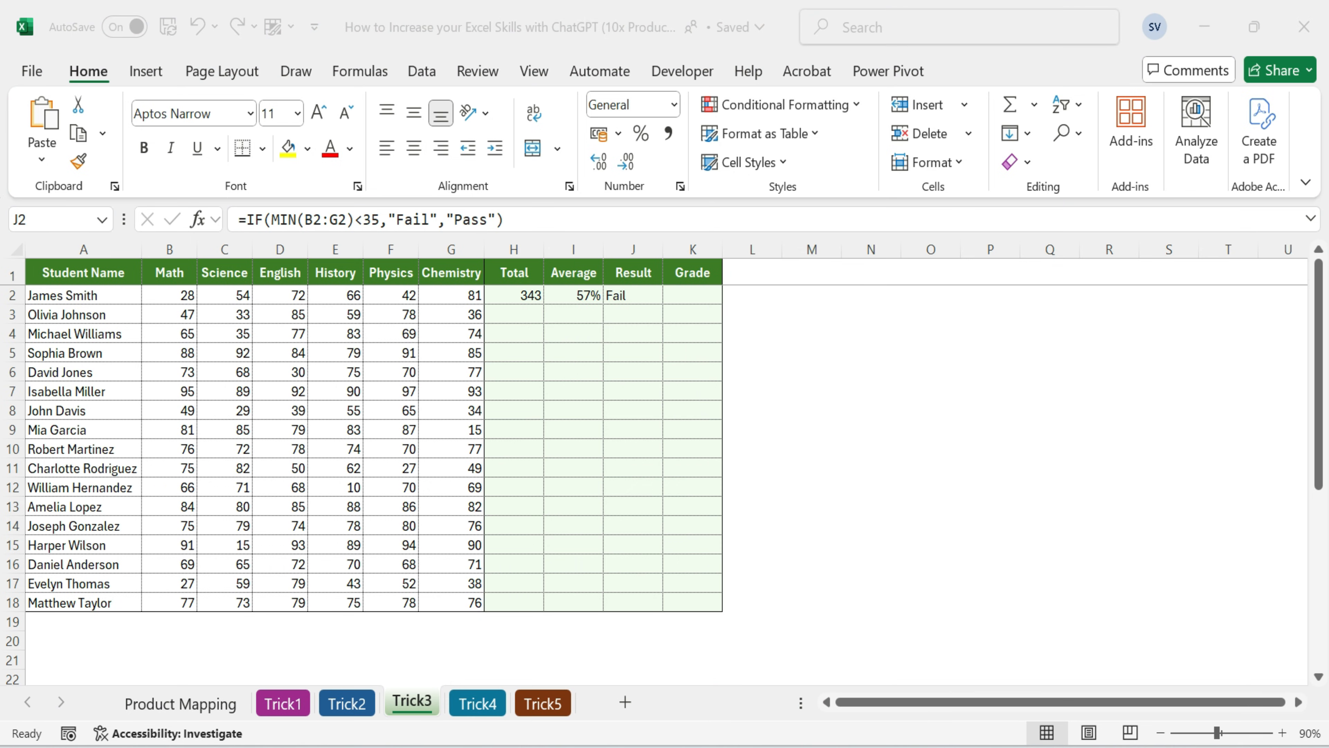
mouse_move(584, 746)
click(616, 683)
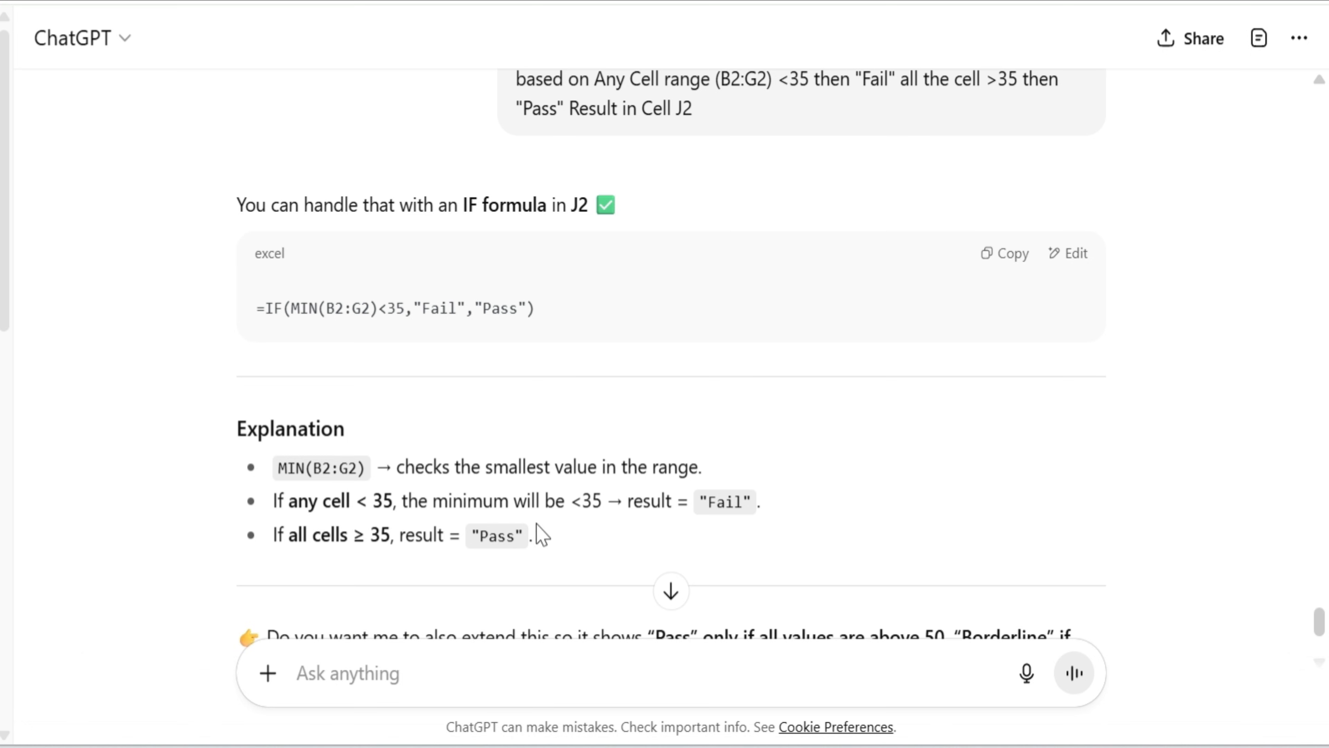
scroll(468, 601, down, 5)
click(422, 677)
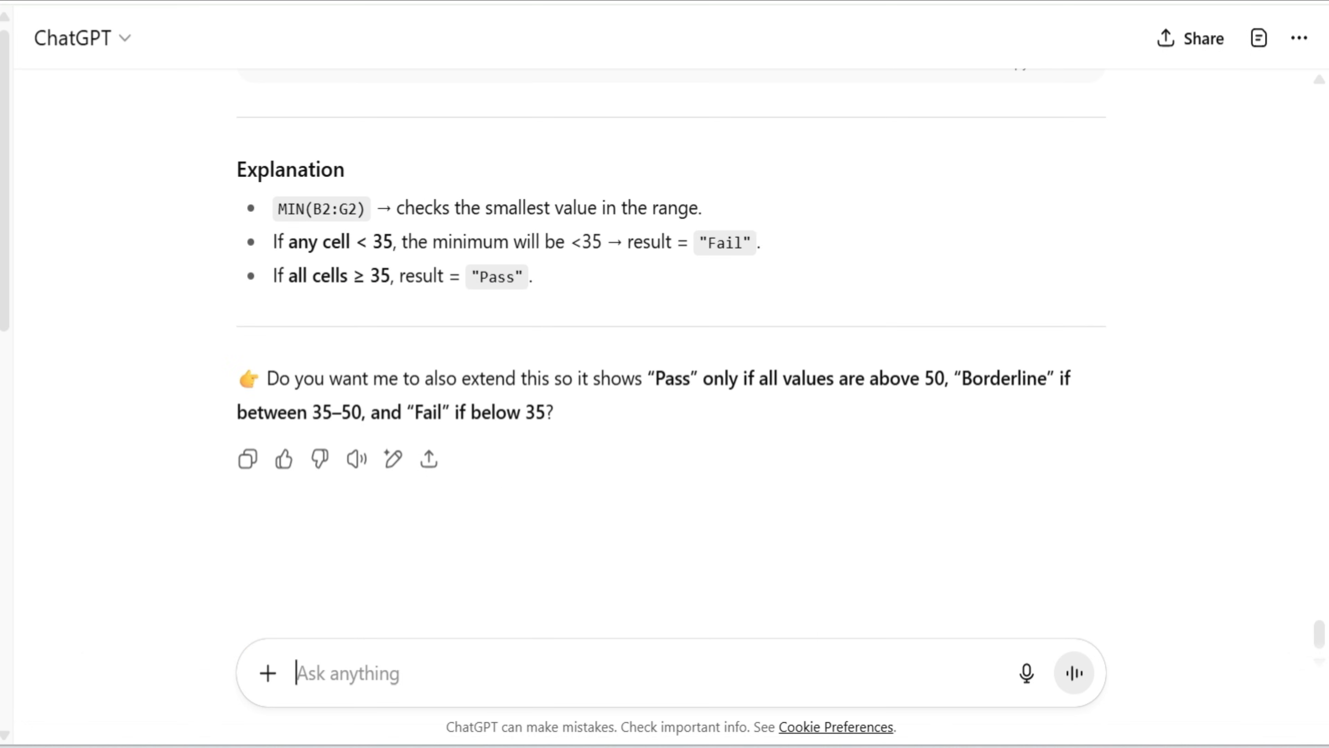
key(ctrl+v)
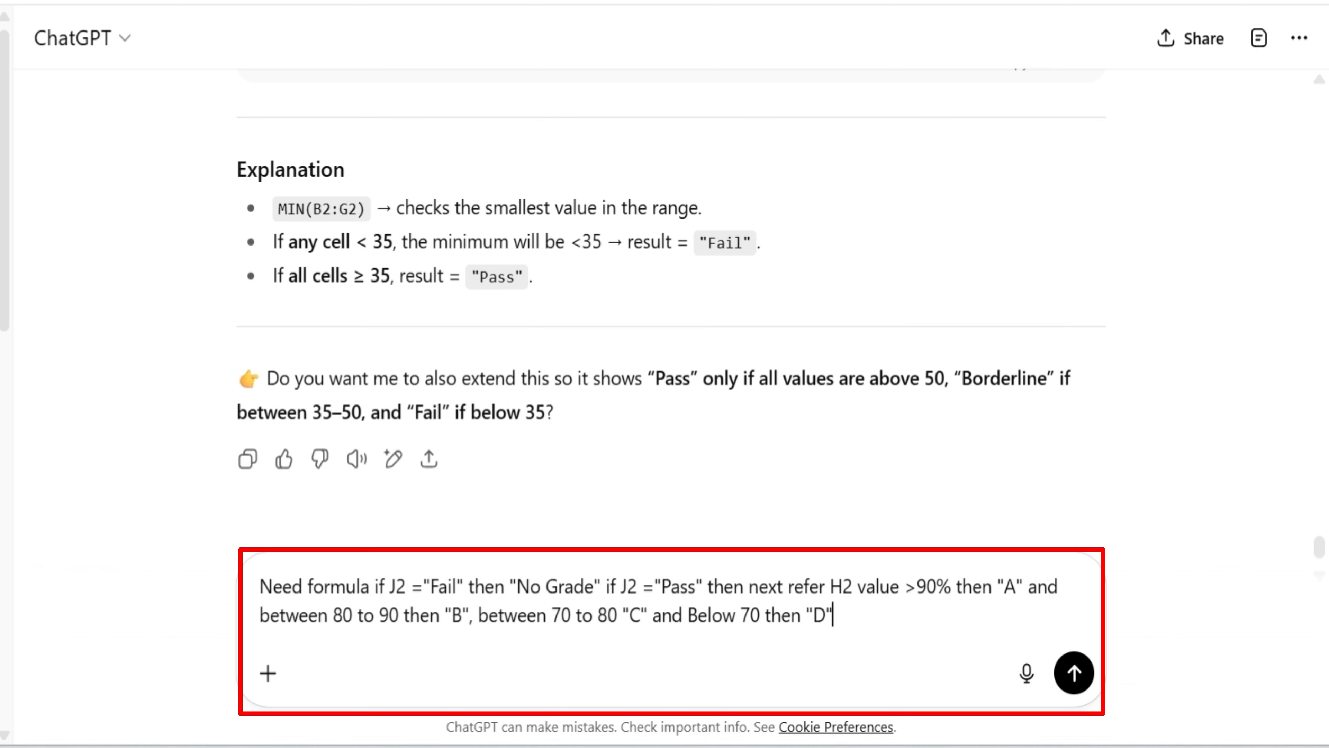
click(876, 628)
click(1073, 673)
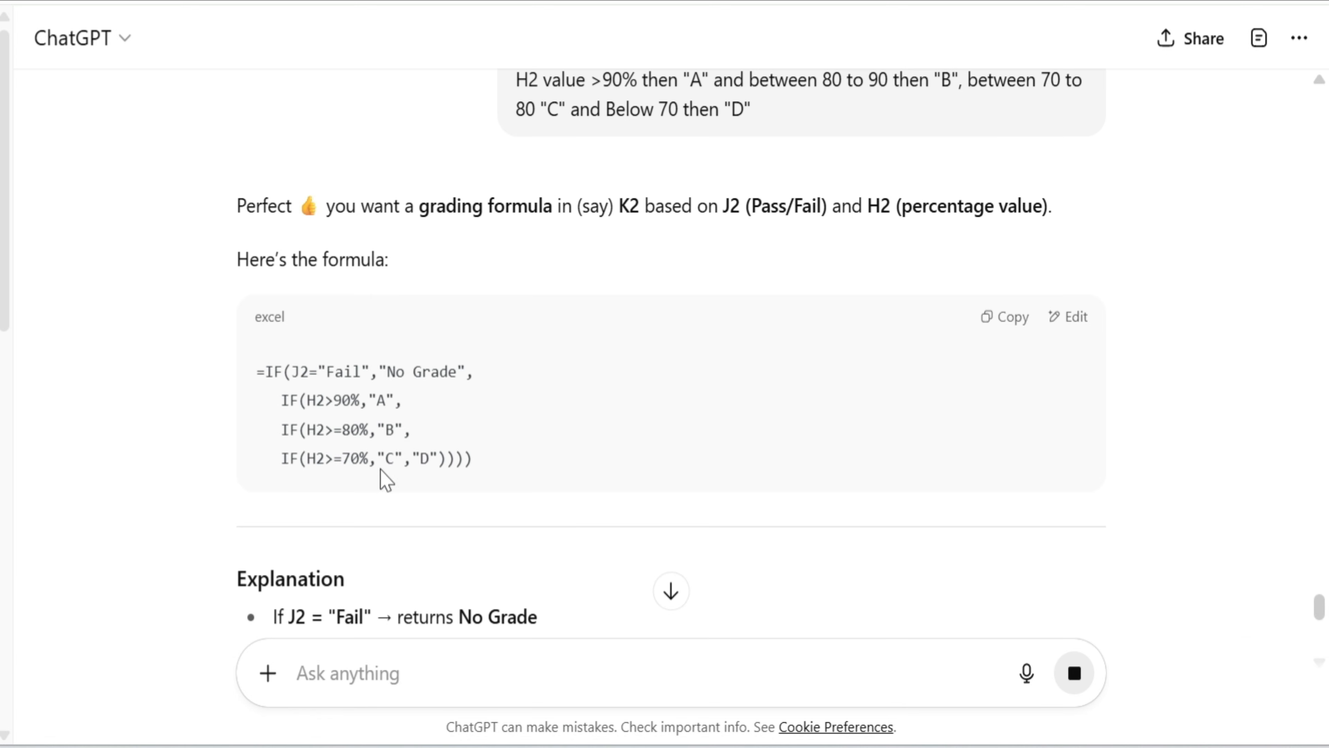
Copy the nested IF grade formula from ChatGPT and paste it into K2 under Grade in Excel
scroll(870, 423, down, 2)
scroll(1018, 356, up, 2)
click(1010, 317)
key(alt+Tab)
click(694, 297)
double_click(692, 296)
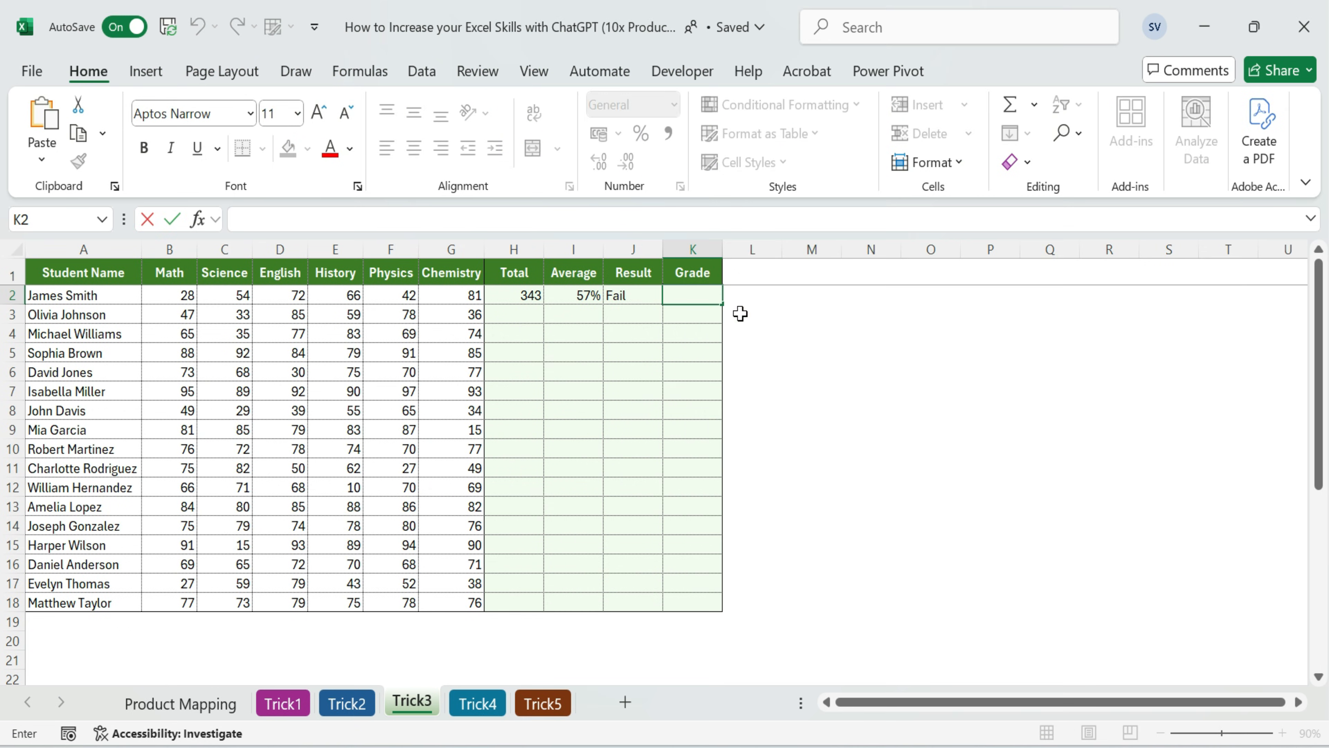
key(ctrl+v)
key(Return)
Fill the Total, Average, Result and Grade formulas from H2:K2 down to row 18
key(Up)
key(Left)
key(Left)
key(Left)
key(ctrl+shift+Right)
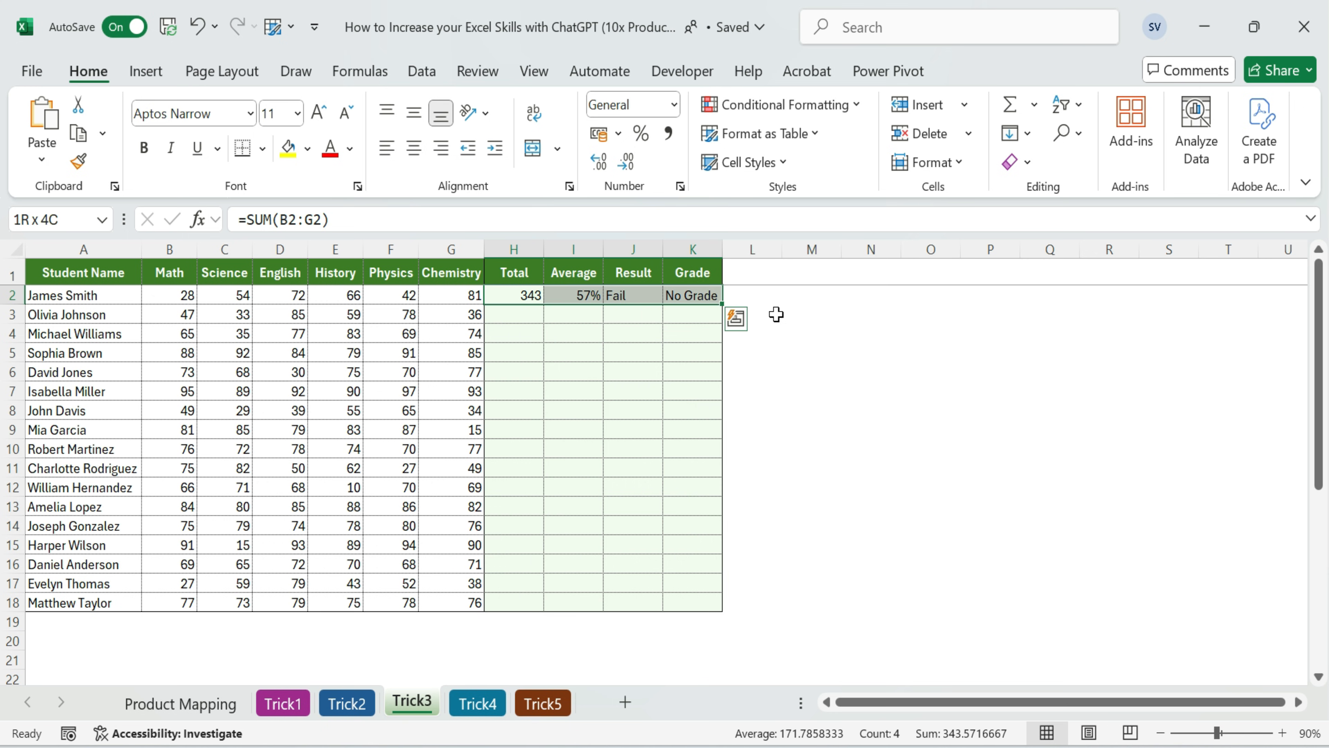
double_click(724, 302)
click(893, 366)
Examine the filled formulas in H2:K18, checking each student's grade against the Pass or Fail result
drag(520, 297, 699, 601)
click(849, 398)
click(696, 314)
click(693, 372)
click(625, 372)
drag(626, 297, 674, 317)
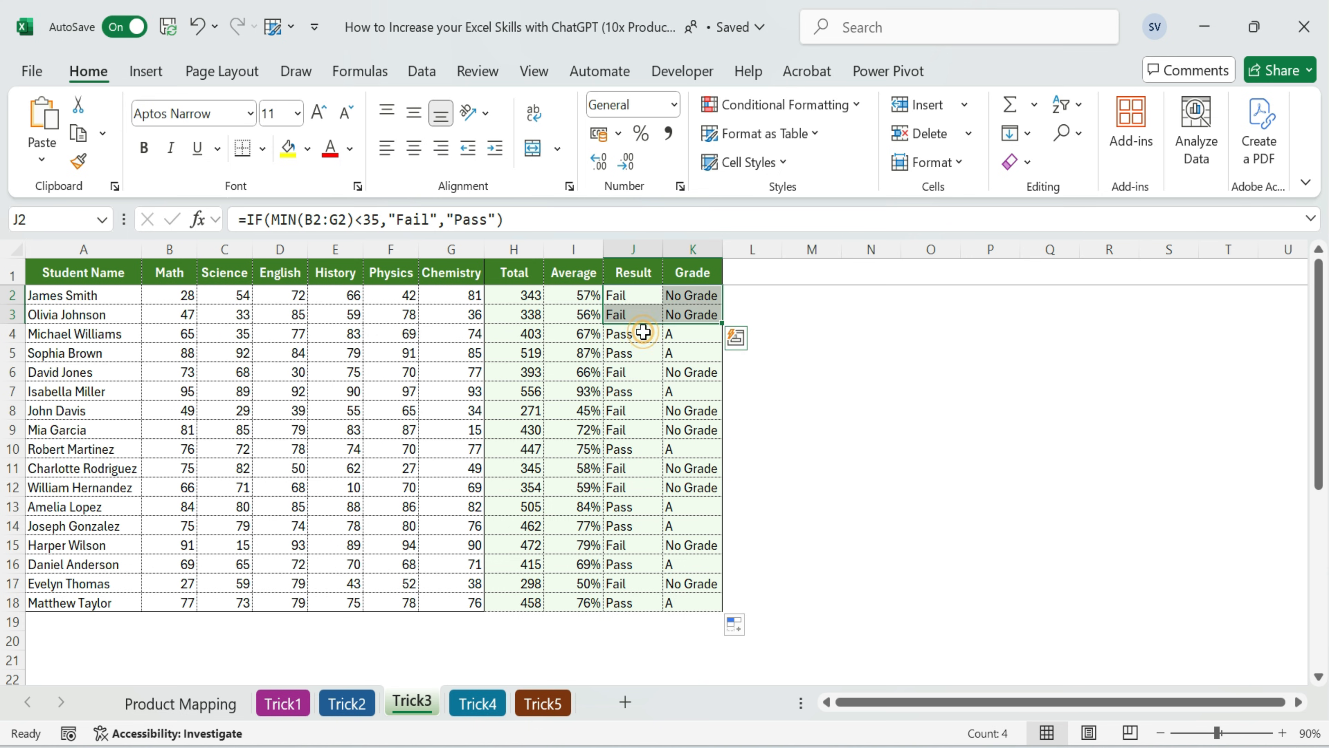
click(642, 334)
click(679, 336)
click(681, 506)
click(678, 603)
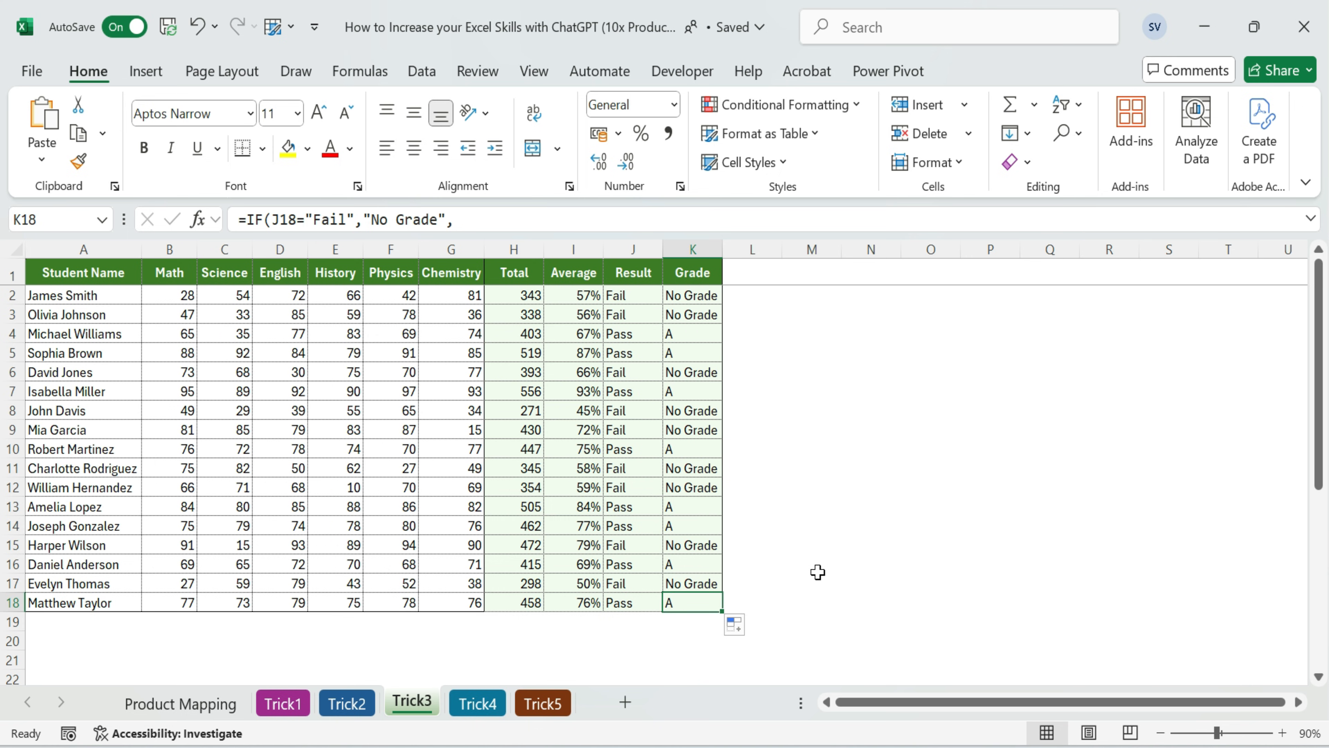
click(673, 338)
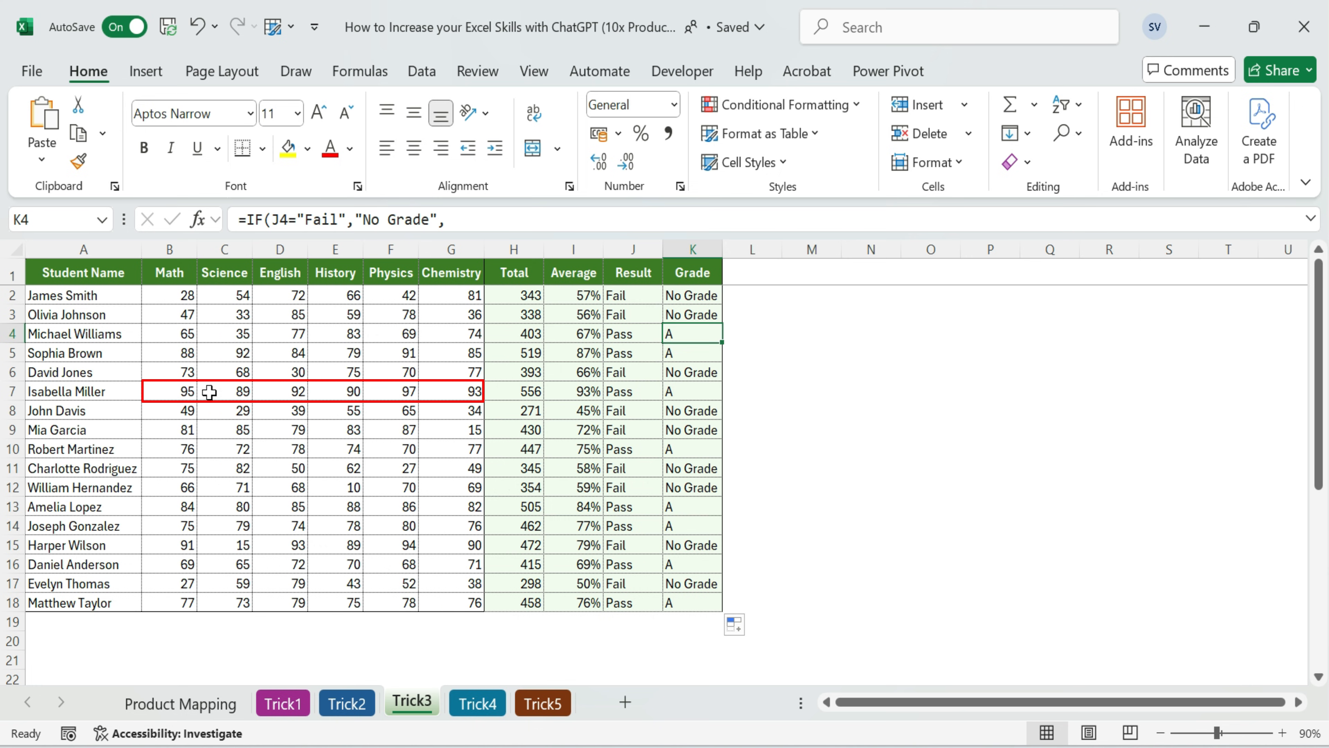
Set the row 7 marks in B7:G7 to 35, 35, 35, 40, 35 and 35 to test the grade formula
click(188, 392)
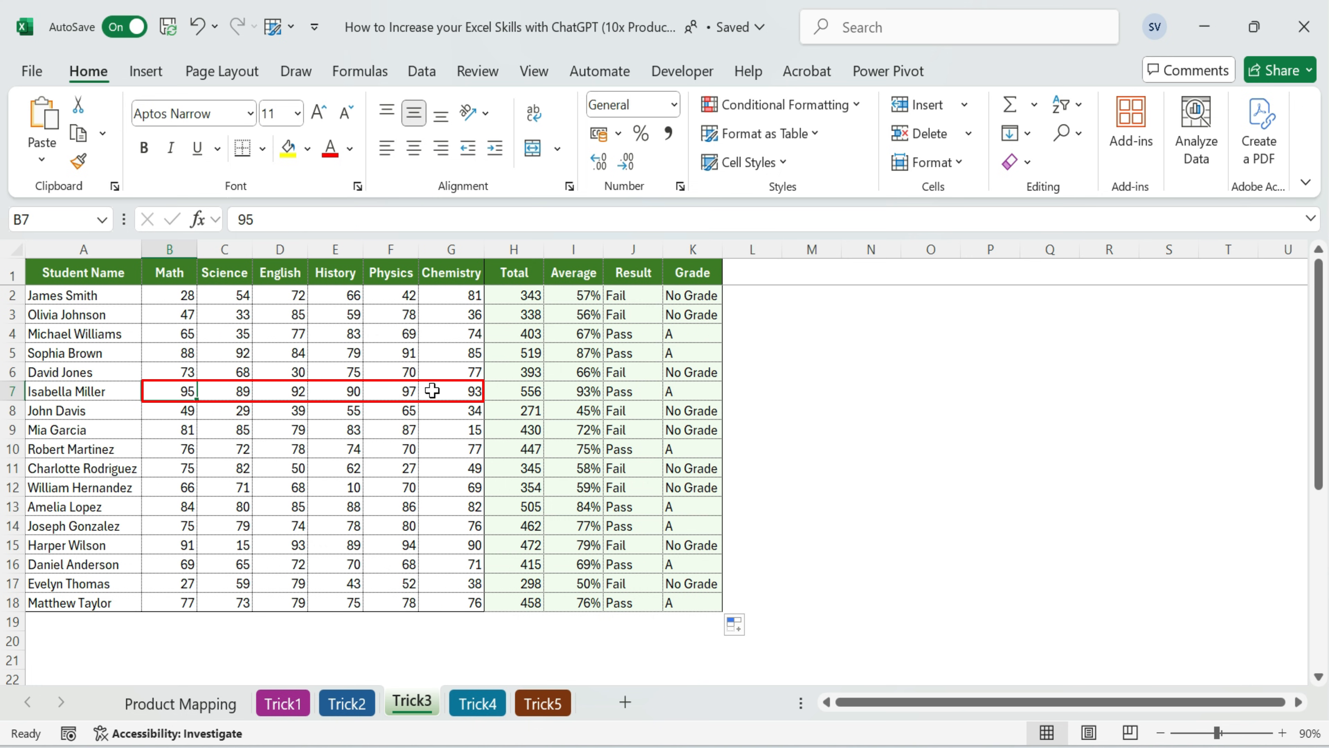
text(35)
key(Tab)
text(35)
key(Tab)
text(35)
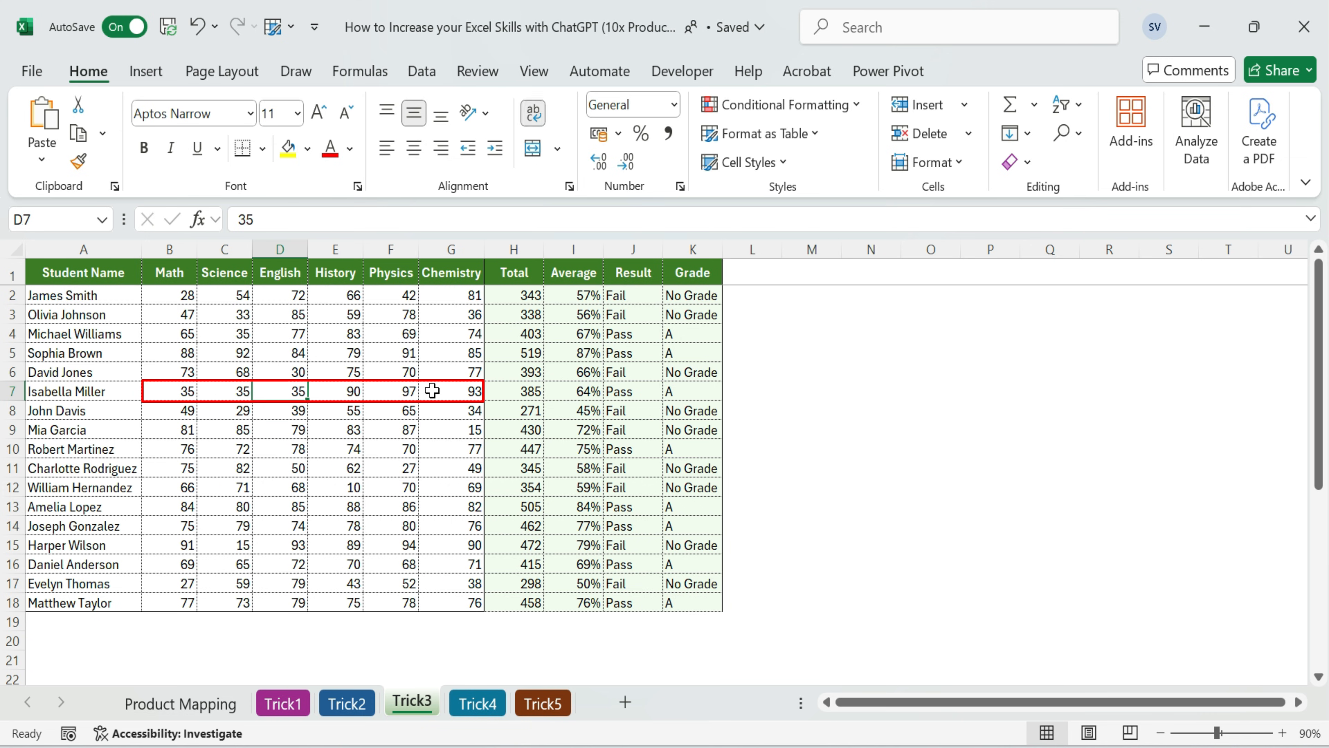
key(Tab)
text(40)
key(Tab)
text(35)
key(Tab)
text(35)
key(Return)
Change the grade formula in K7 so all its percentage comparisons reference the average in I7 instead of H7
key(Up)
key(Right)
key(Right)
key(Right)
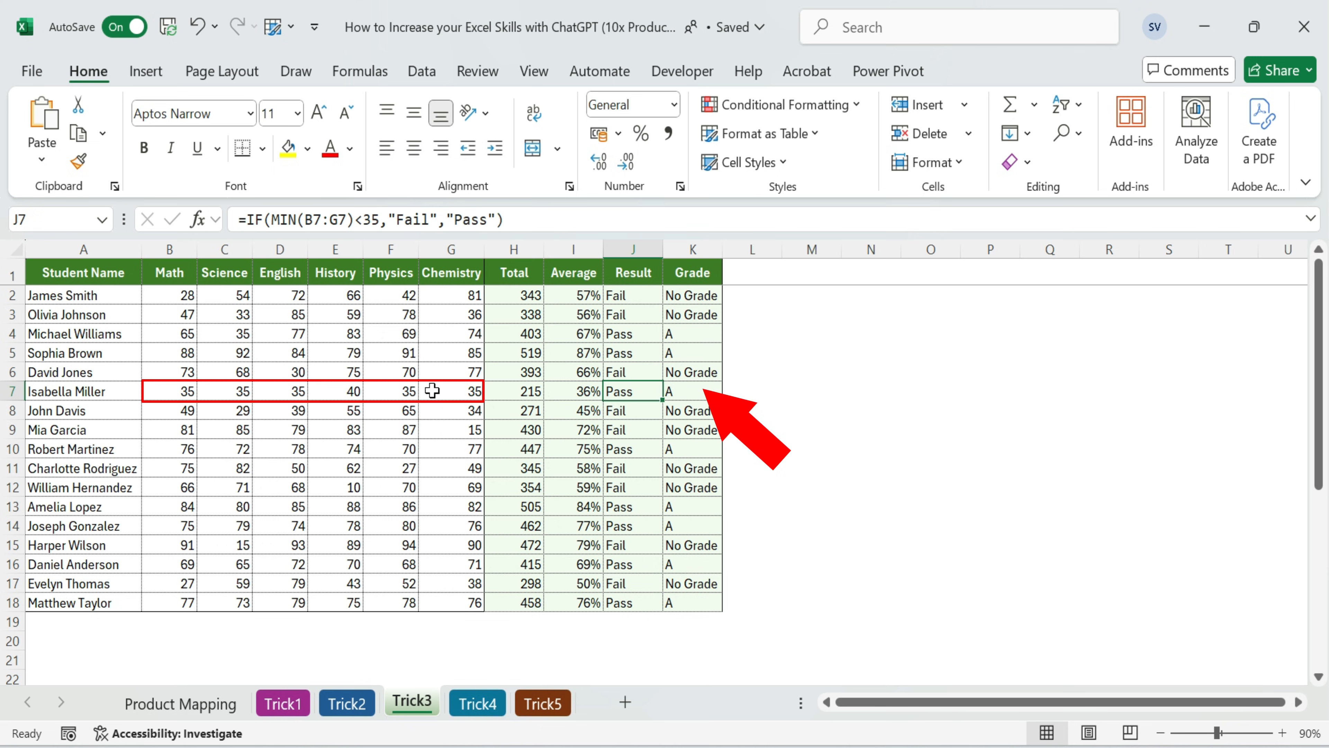
key(Right)
key(F2)
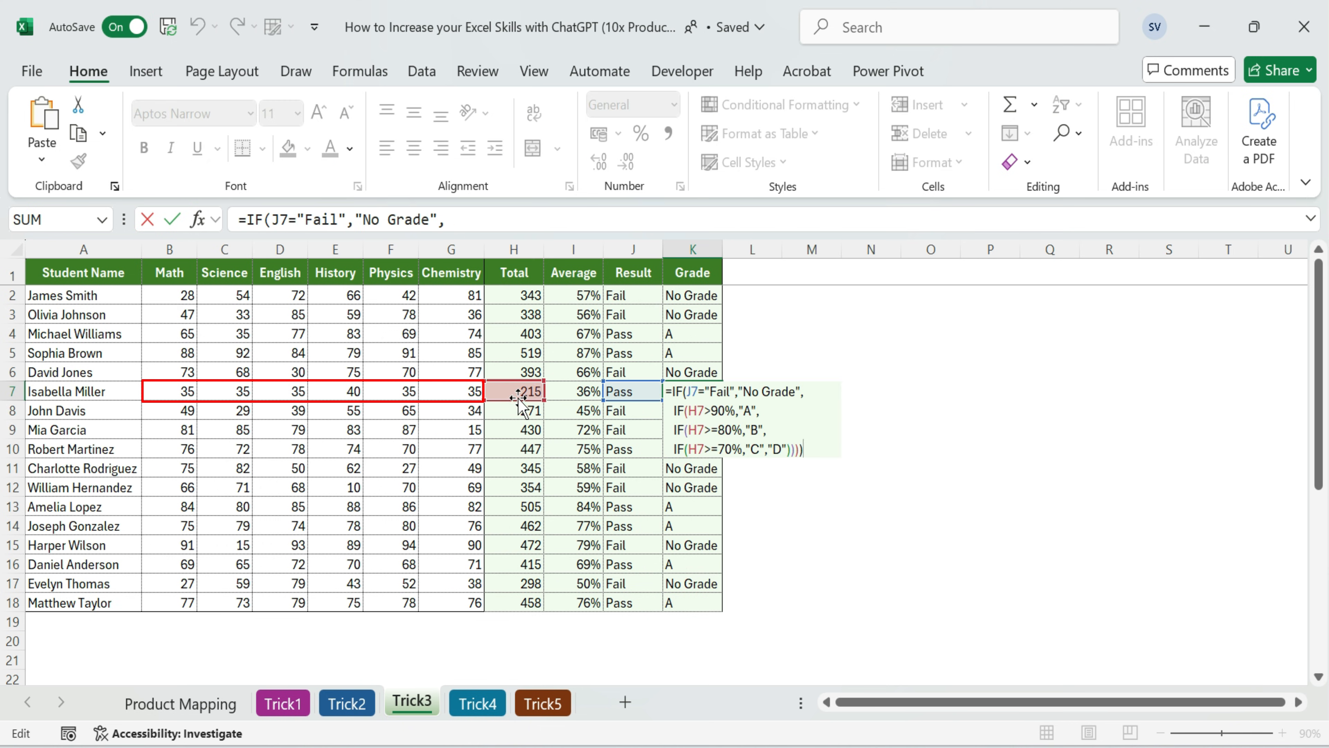
drag(519, 398, 571, 399)
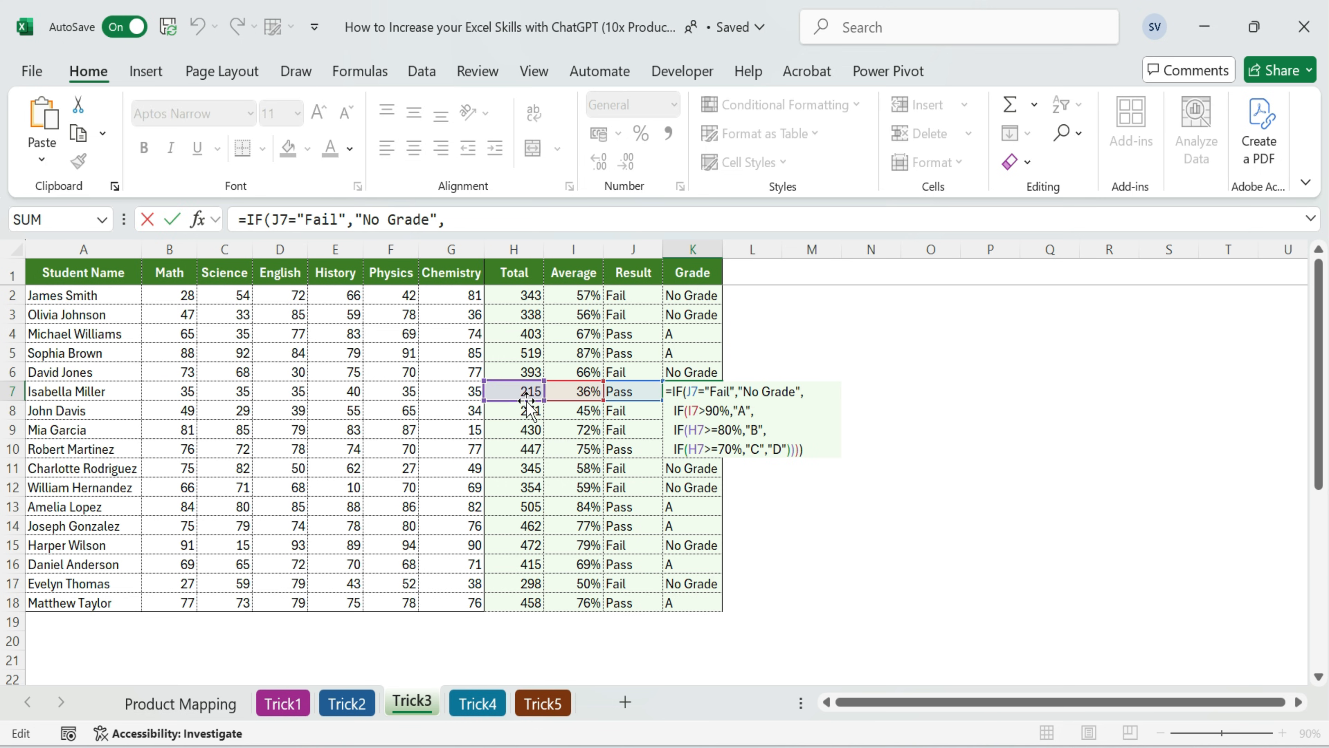
drag(527, 400, 604, 398)
key(ctrl+Return)
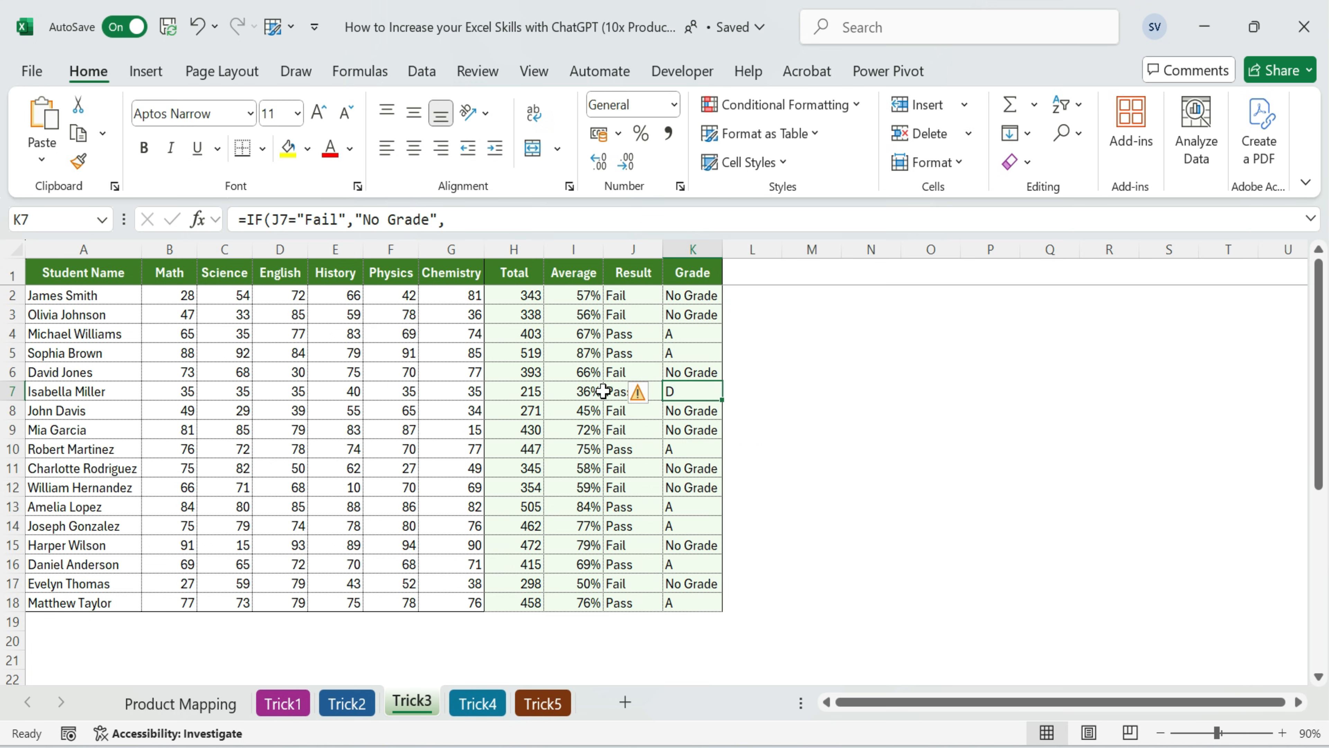
Copy the corrected grade formula from K7 to the rest of the Grade column, through row 18
key(ctrl+c)
key(shift+Up)
key(shift+Up)
key(shift+Up)
key(shift+Up)
key(shift+Up)
key(ctrl+v)
key(Escape)
key(ctrl+Up)
key(Down)
key(Down)
key(Down)
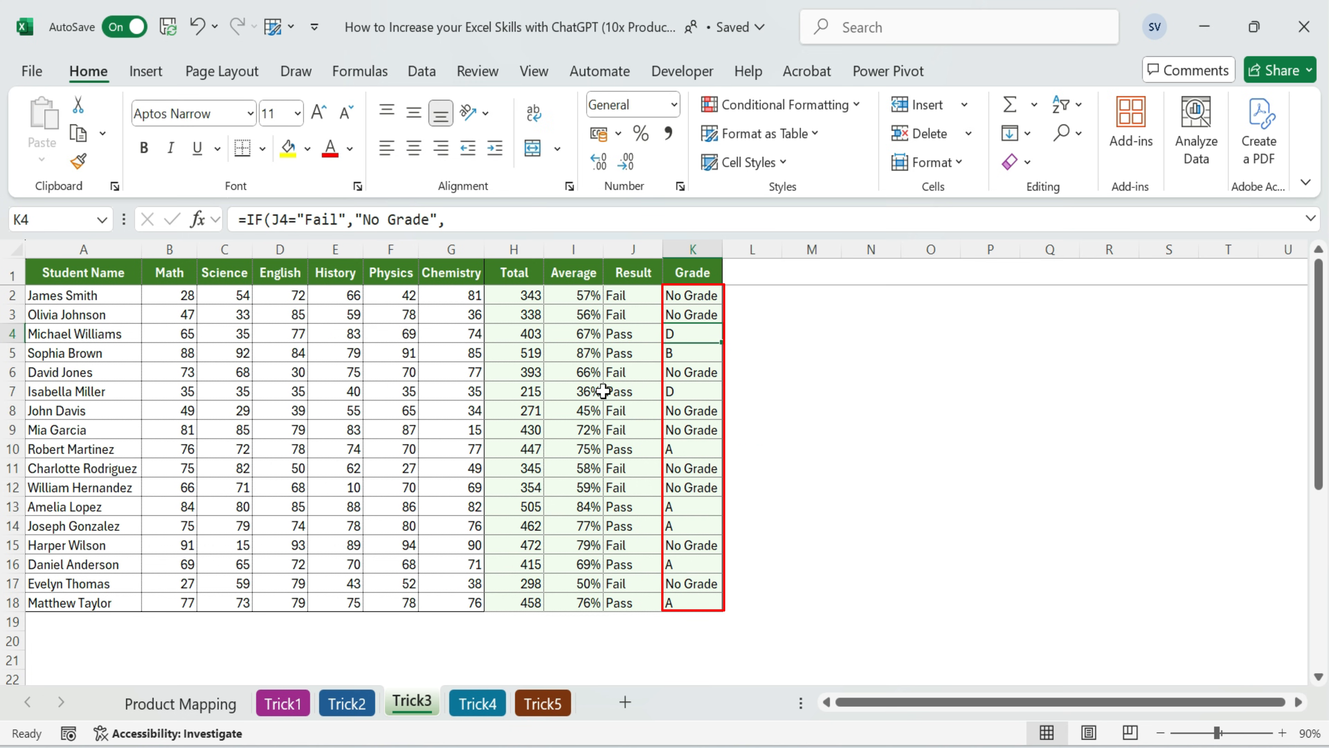
key(ctrl+shift+Down)
key(ctrl+v)
Review the recalculated grades in column K against the Average and Result columns
key(Up)
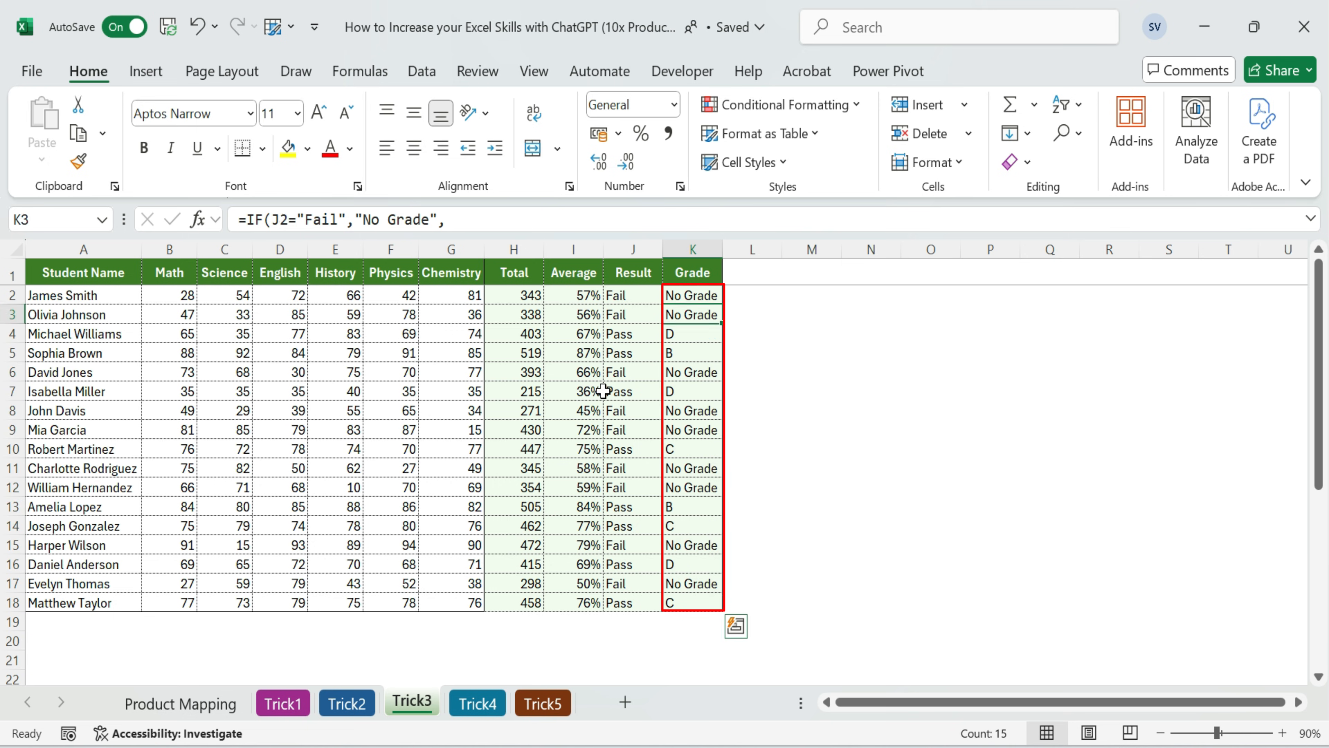
key(Down)
key(Down)
key(Down)
key(Down)
key(Down)
key(Down)
key(Down)
key(Down)
key(Down)
key(Down)
key(Up)
key(Up)
key(Up)
key(Up)
key(Up)
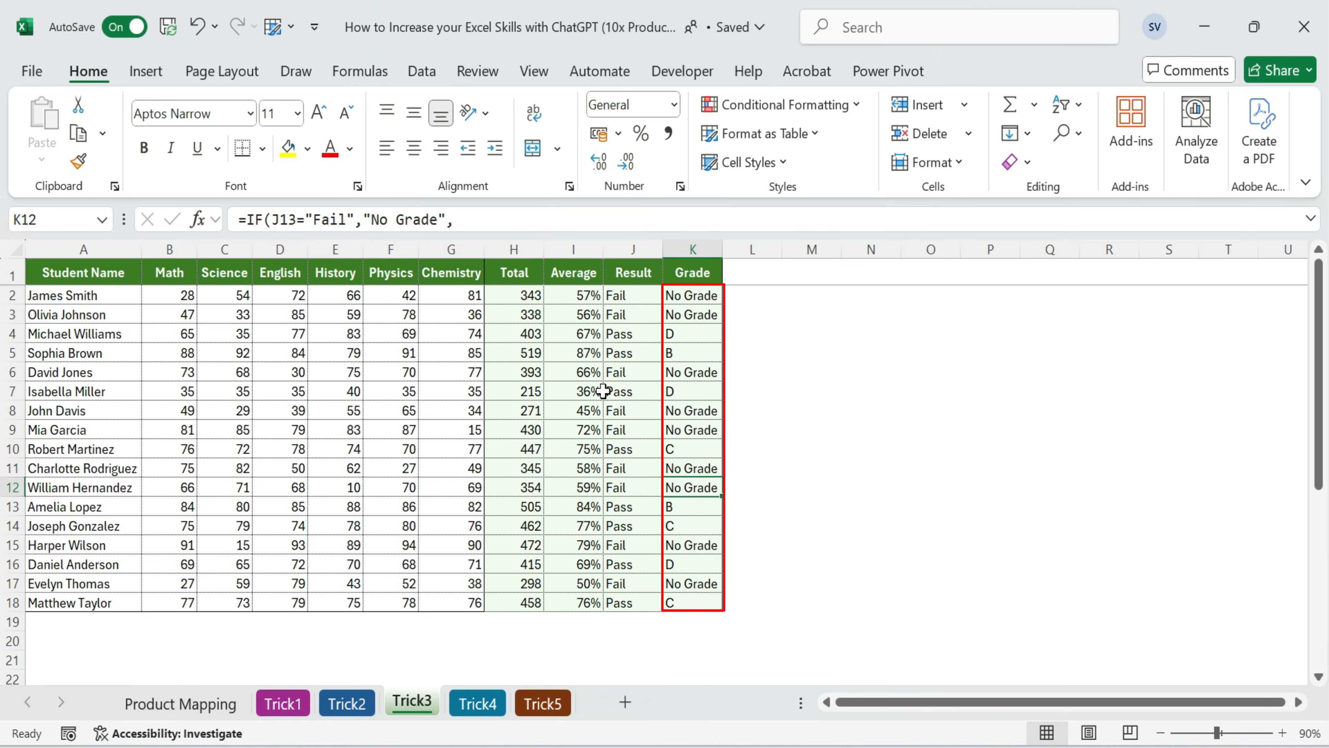
key(Up)
key(Up)
key(Up)
key(Up)
key(Left)
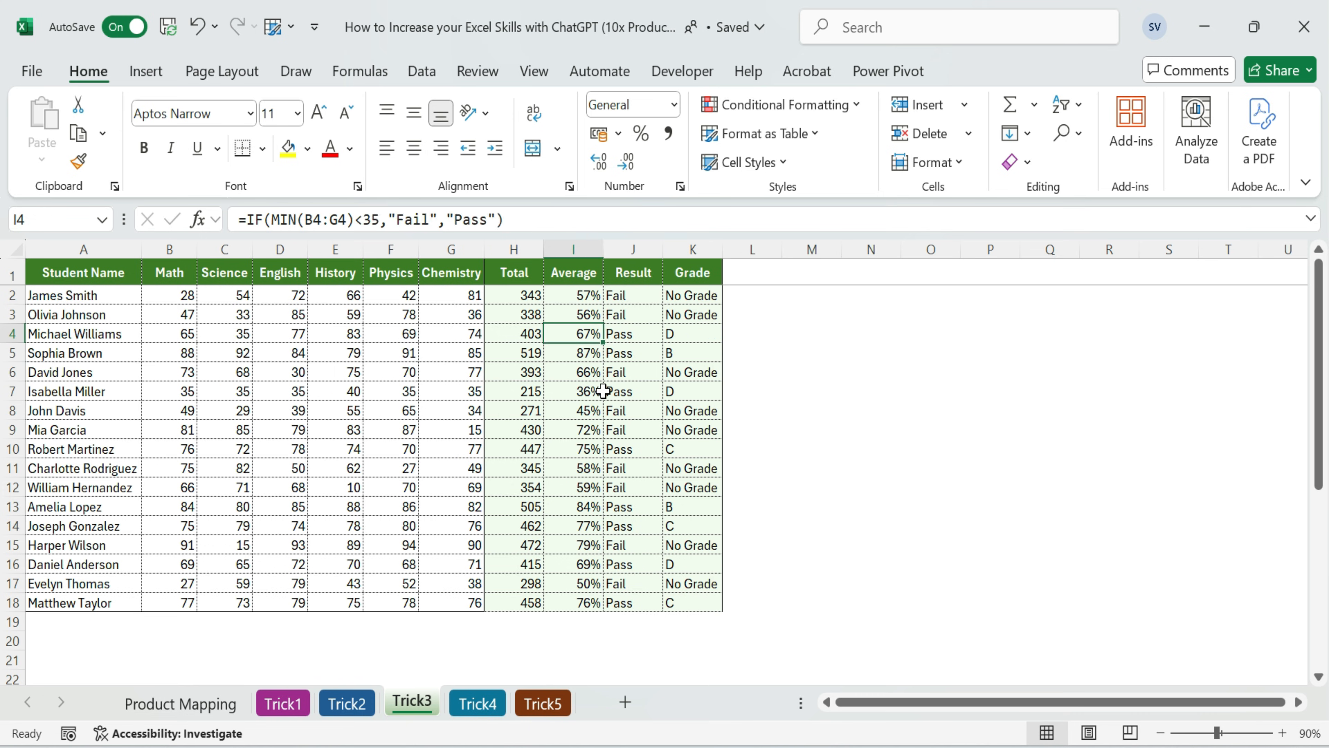
Check the Total, Average, Result and Grade formulas across rows 4 and 5 of the student table
key(Left)
key(Left)
key(Left)
key(Down)
key(Right)
key(Right)
key(Right)
key(Right)
key(Left)
key(Left)
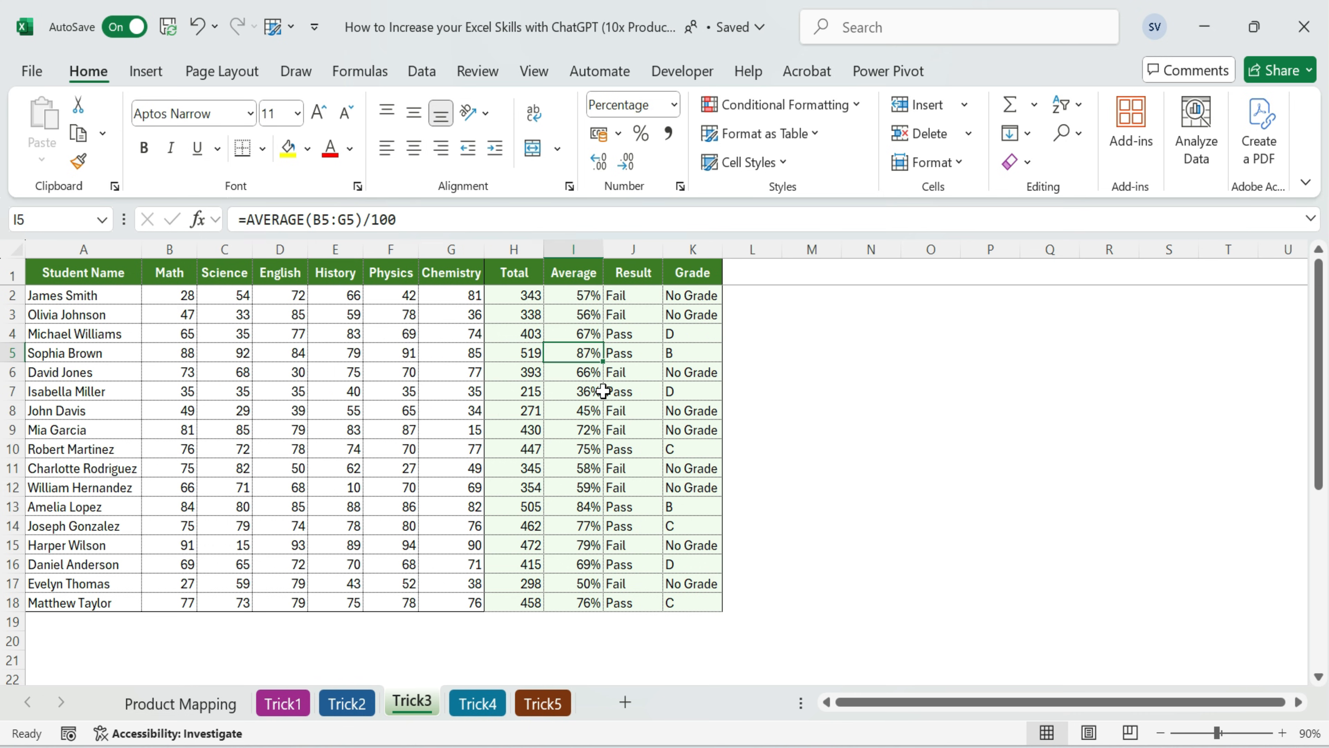
key(Left)
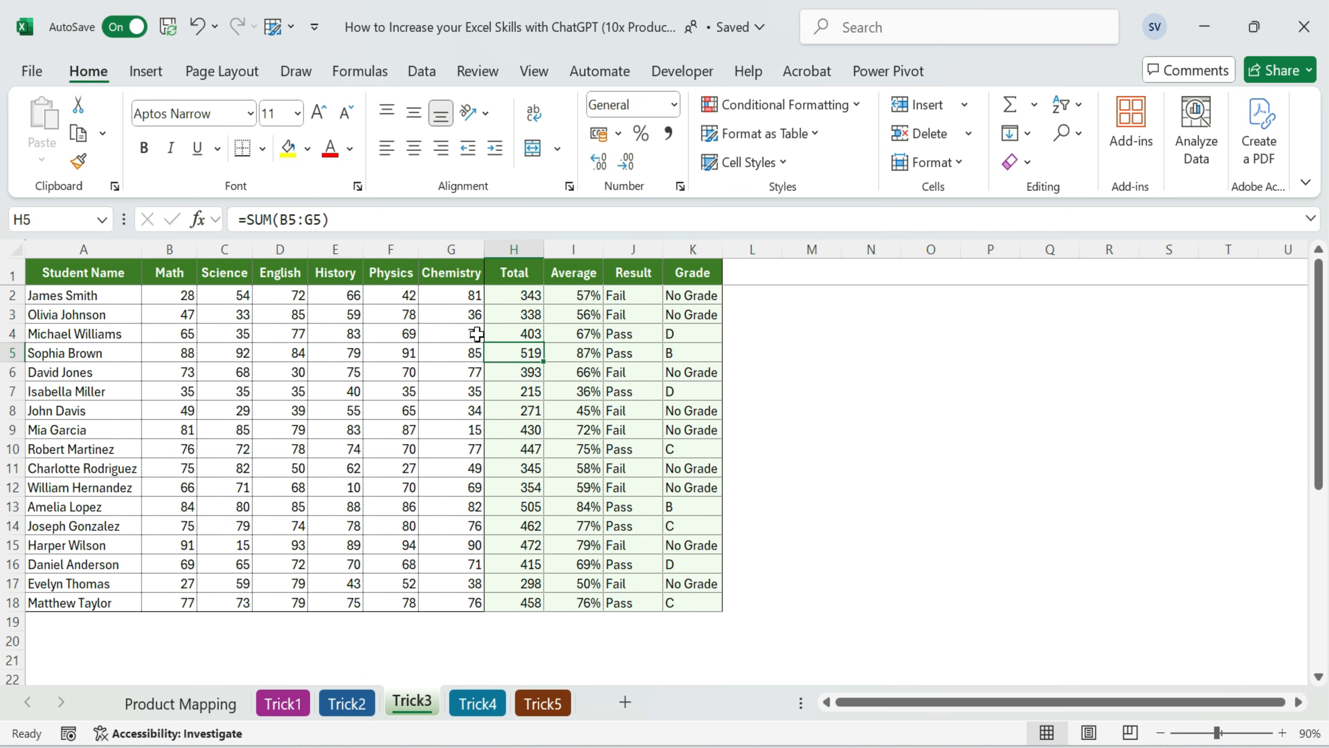
Review the calculated results in H2:K18 and inspect the grade formulas in K2 and K7
click(647, 311)
click(670, 388)
drag(524, 297, 713, 608)
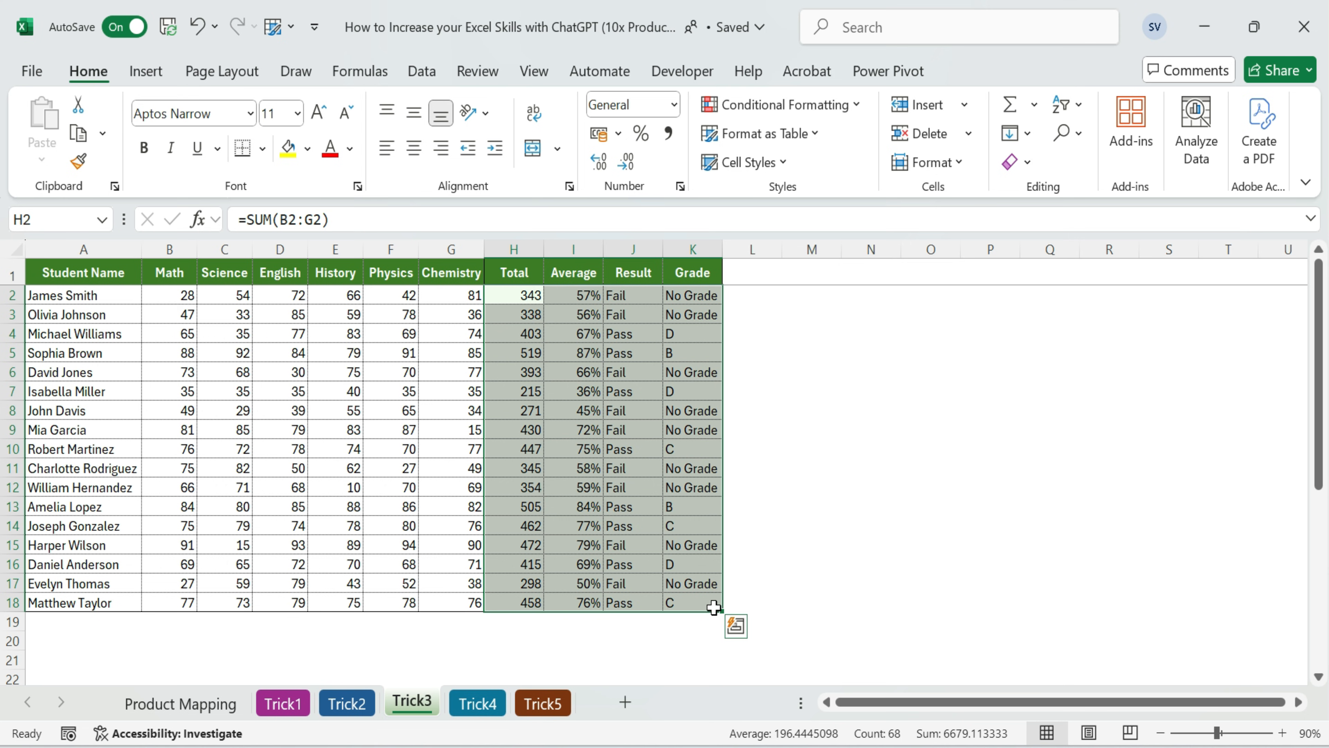
click(675, 489)
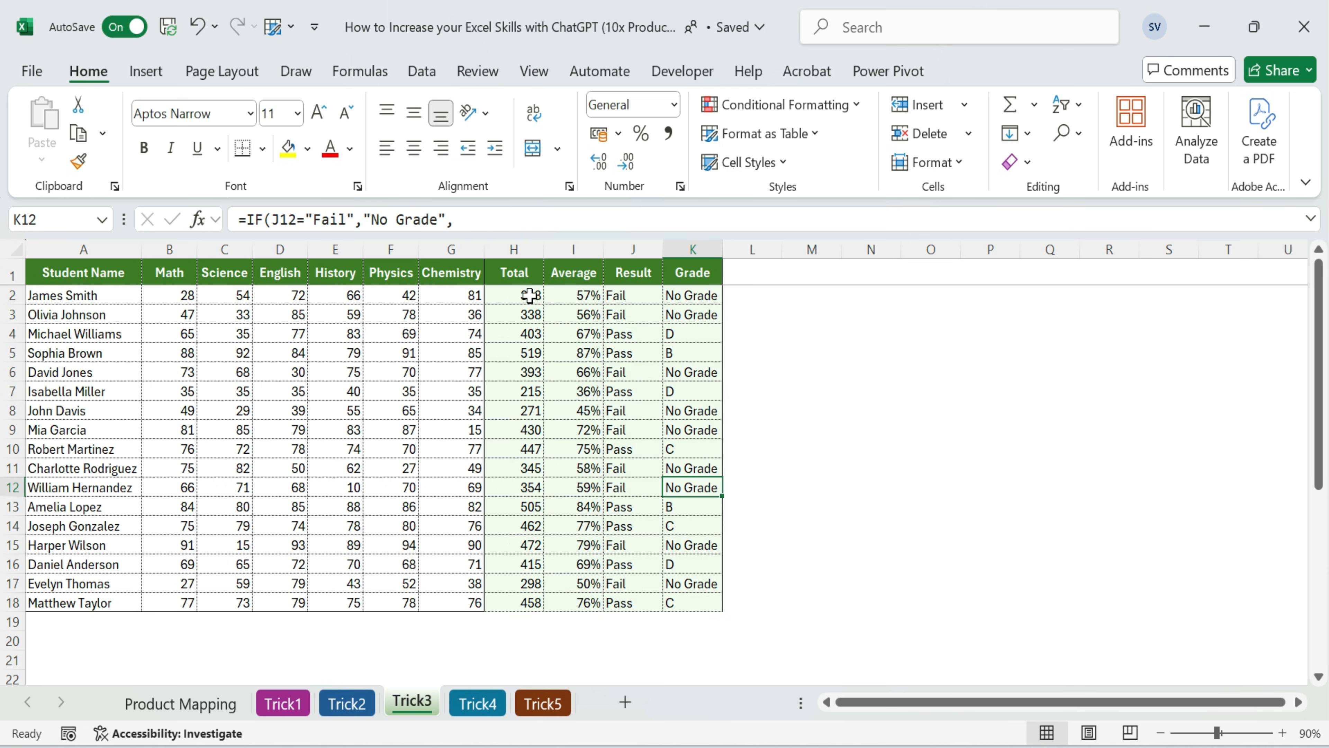
click(717, 295)
double_click(701, 297)
click(701, 392)
double_click(702, 392)
key(Escape)
drag(520, 295, 687, 601)
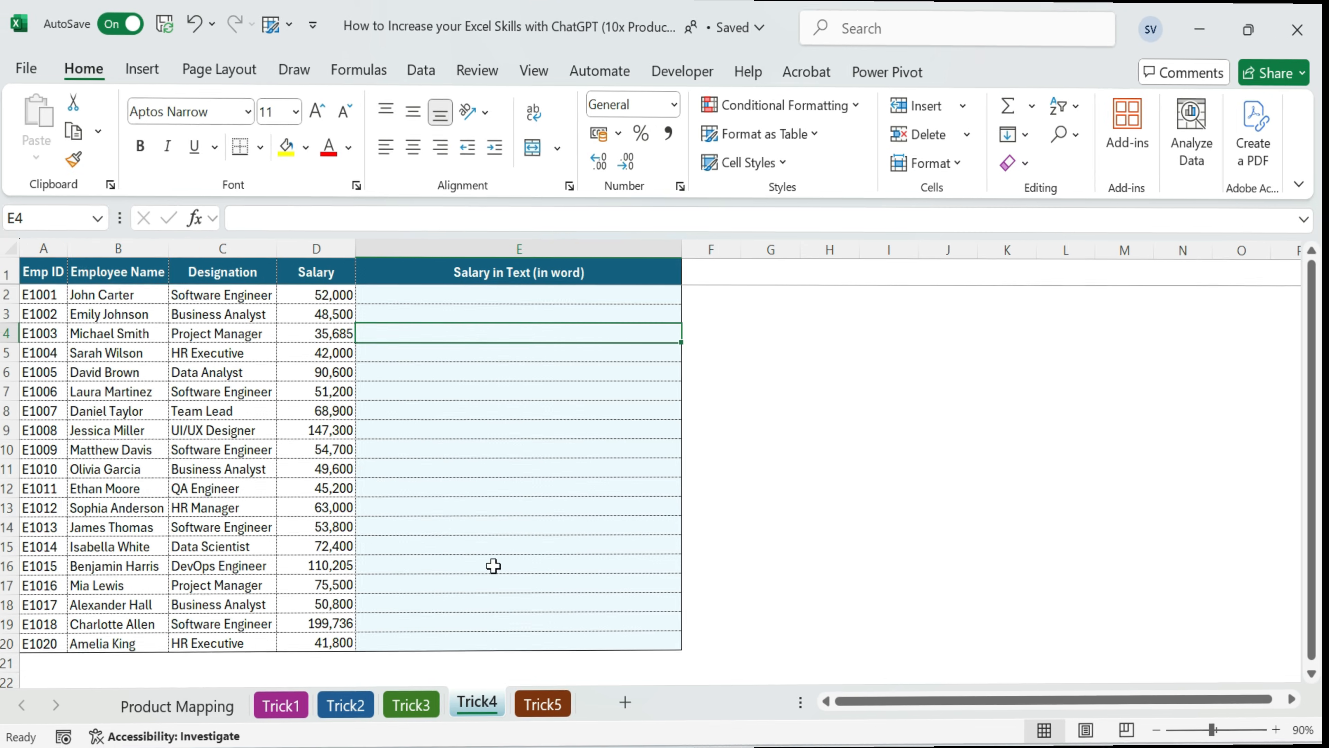
On the Trick4 sheet, examine the employee columns, the Salary values and the Salary in Text column
click(889, 429)
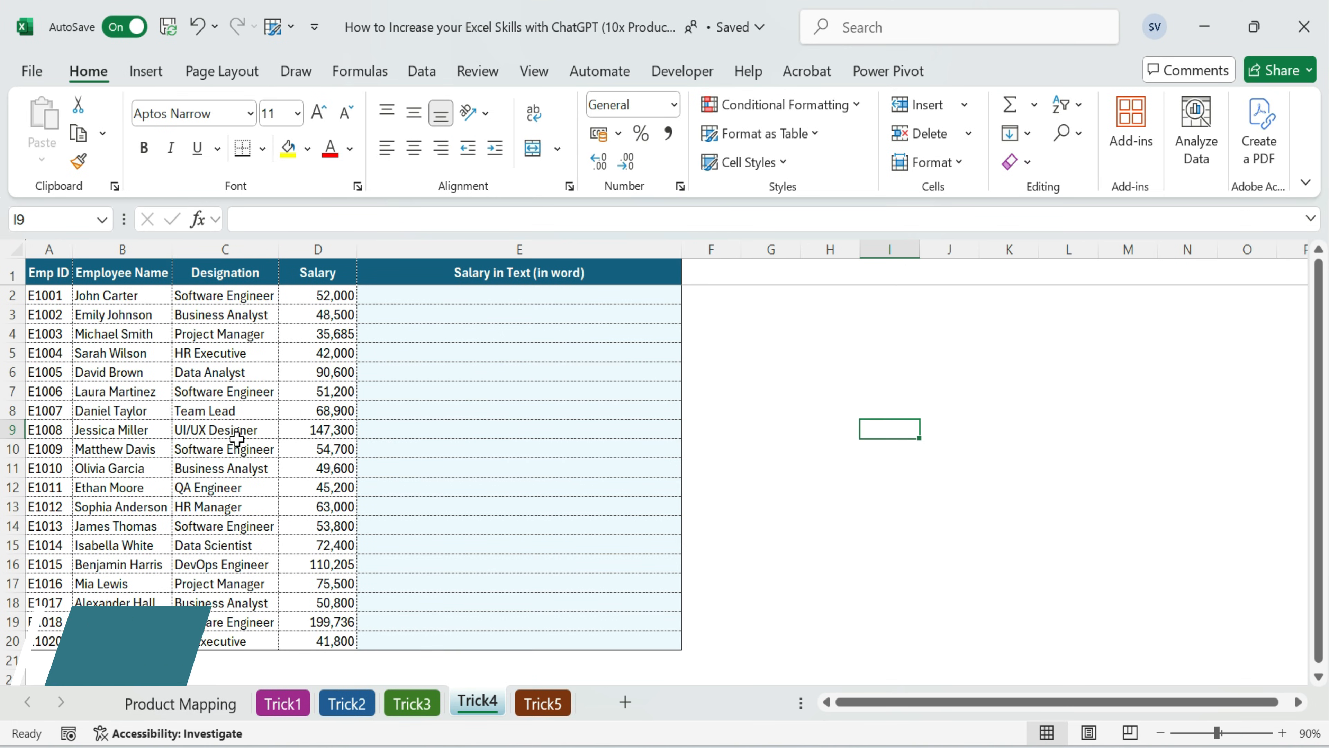
click(53, 270)
click(112, 272)
click(252, 271)
click(320, 269)
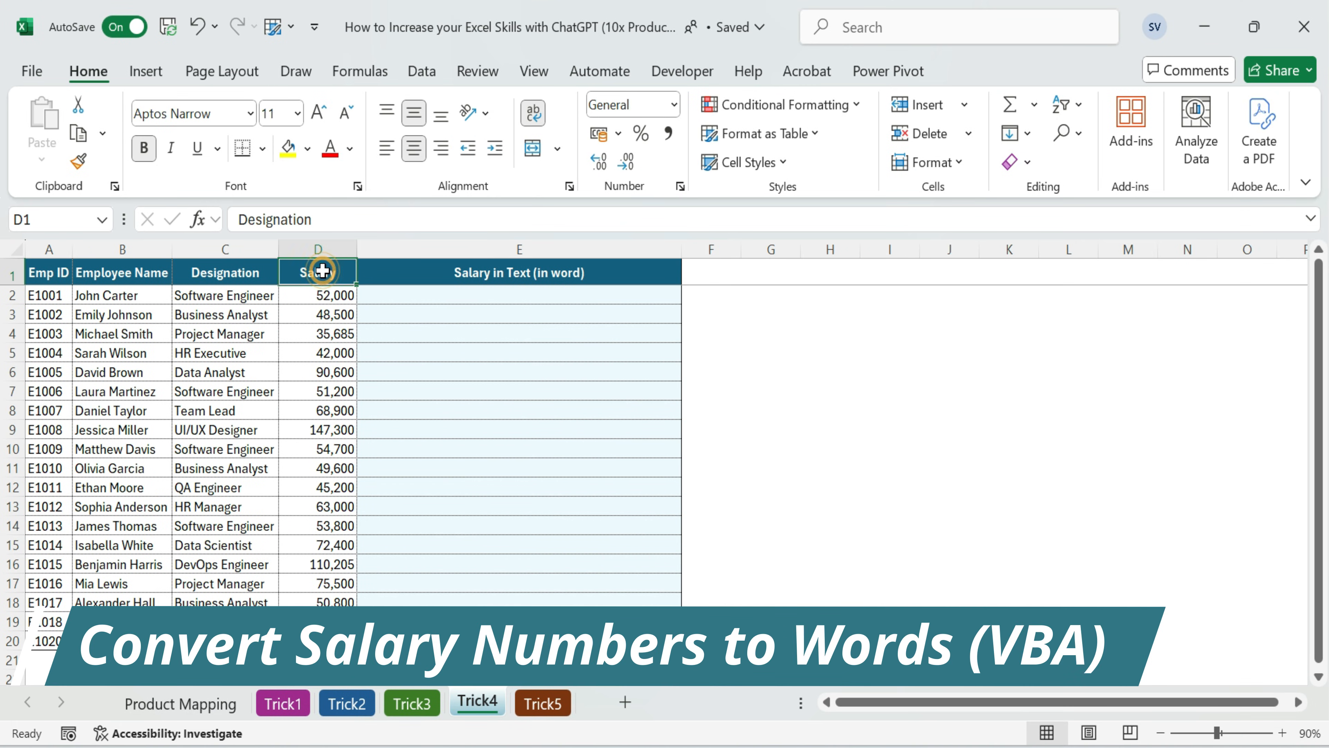
click(320, 297)
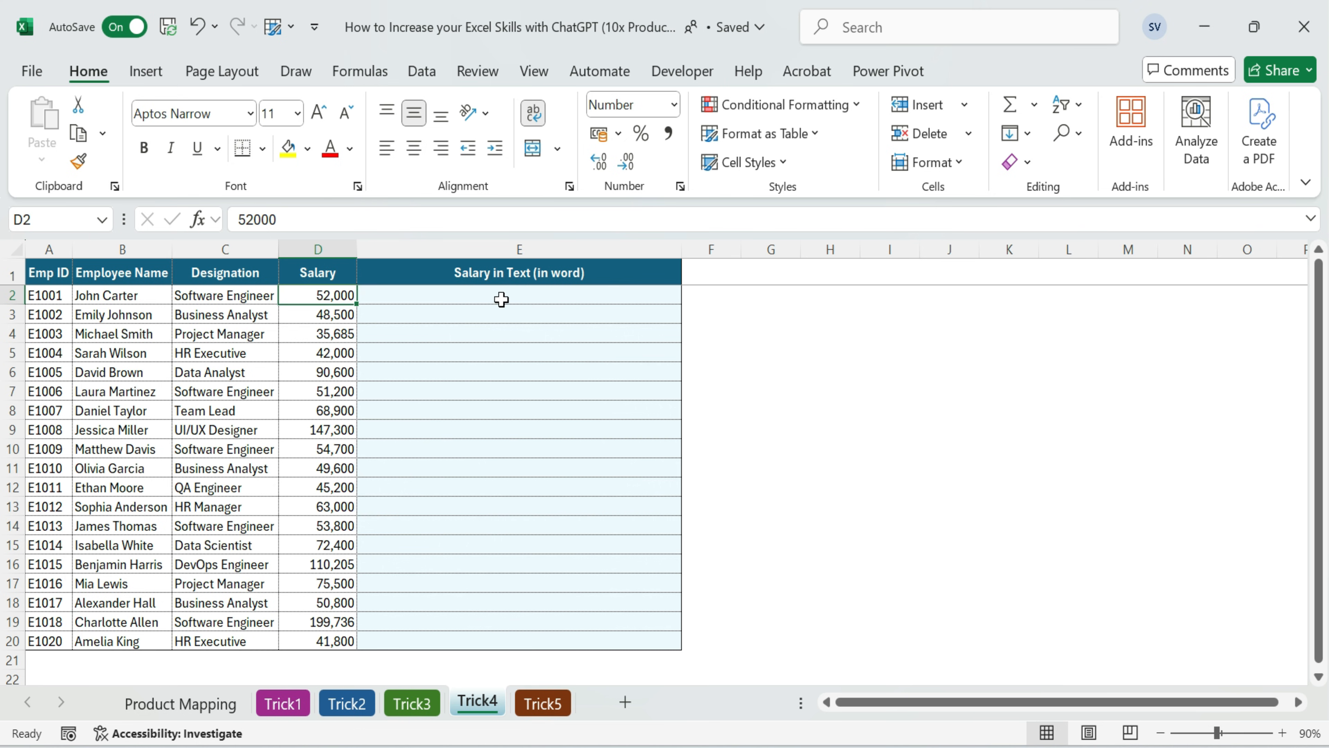
click(491, 294)
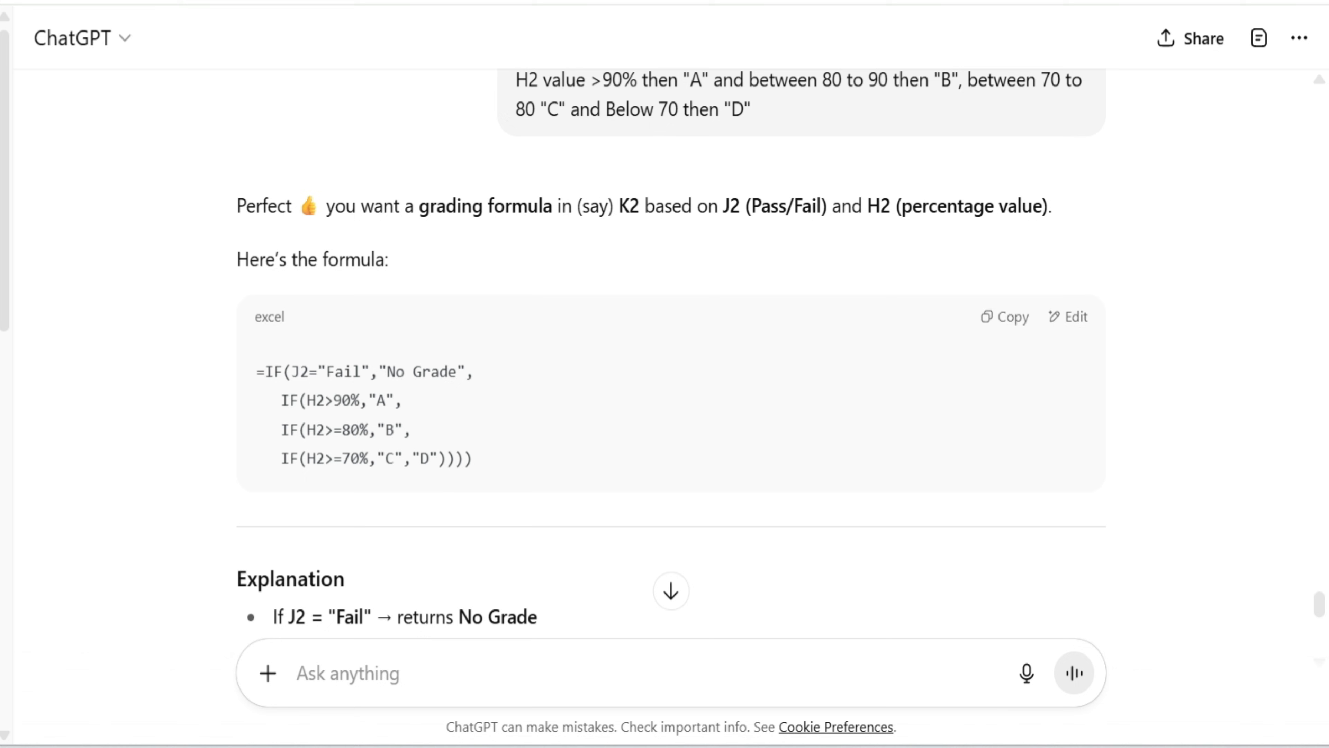
Ask ChatGPT for VBA code for an Excel function that converts numbers from 1 to 90,00,000 to text (one to Ninety Lakh)
click(378, 674)
key(ctrl+v)
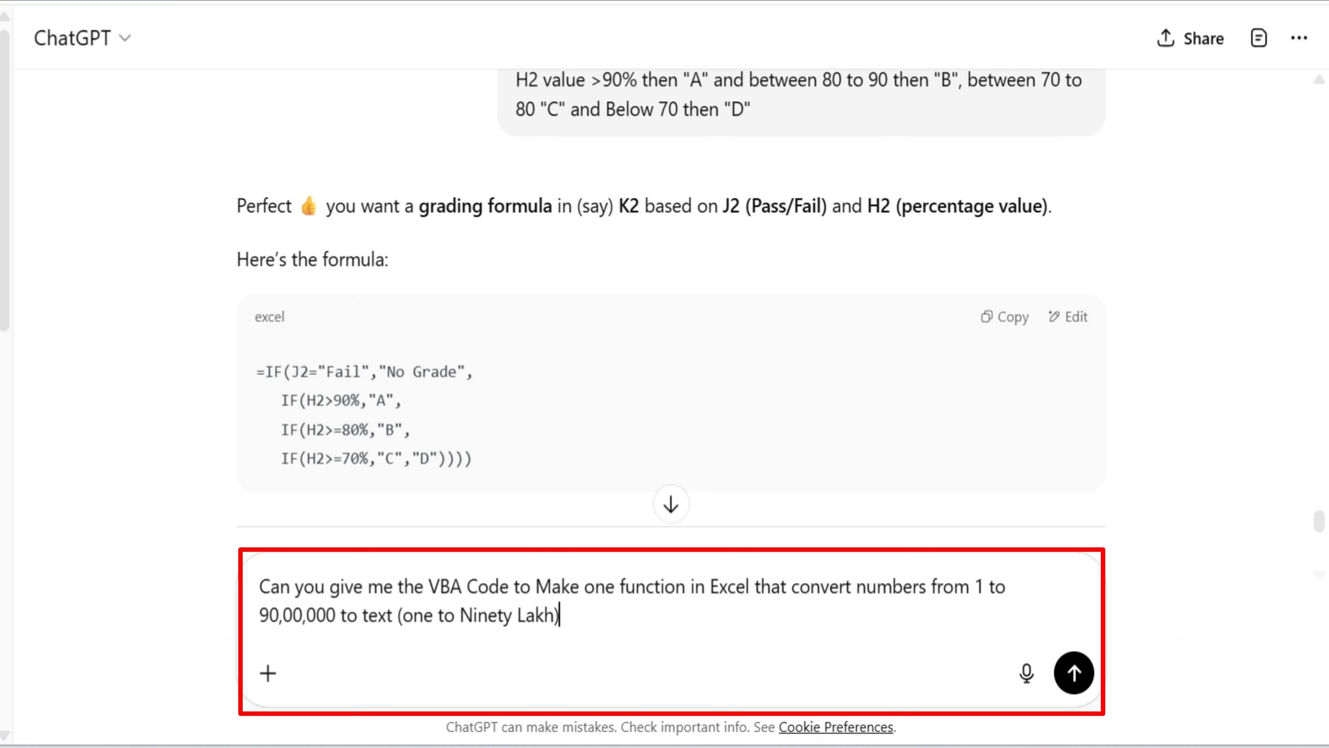
click(1073, 673)
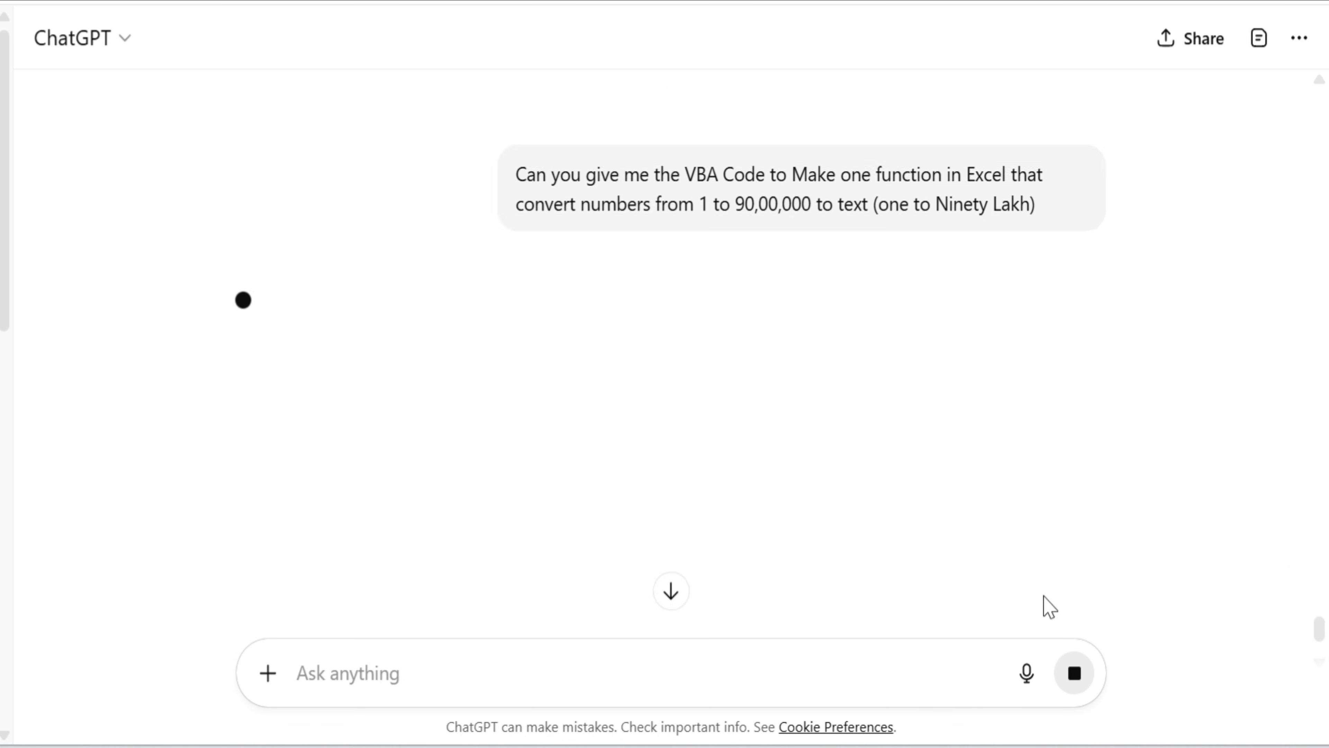
Look through the generated NumberToWords VBA function and copy its full code
scroll(937, 332, down, 1)
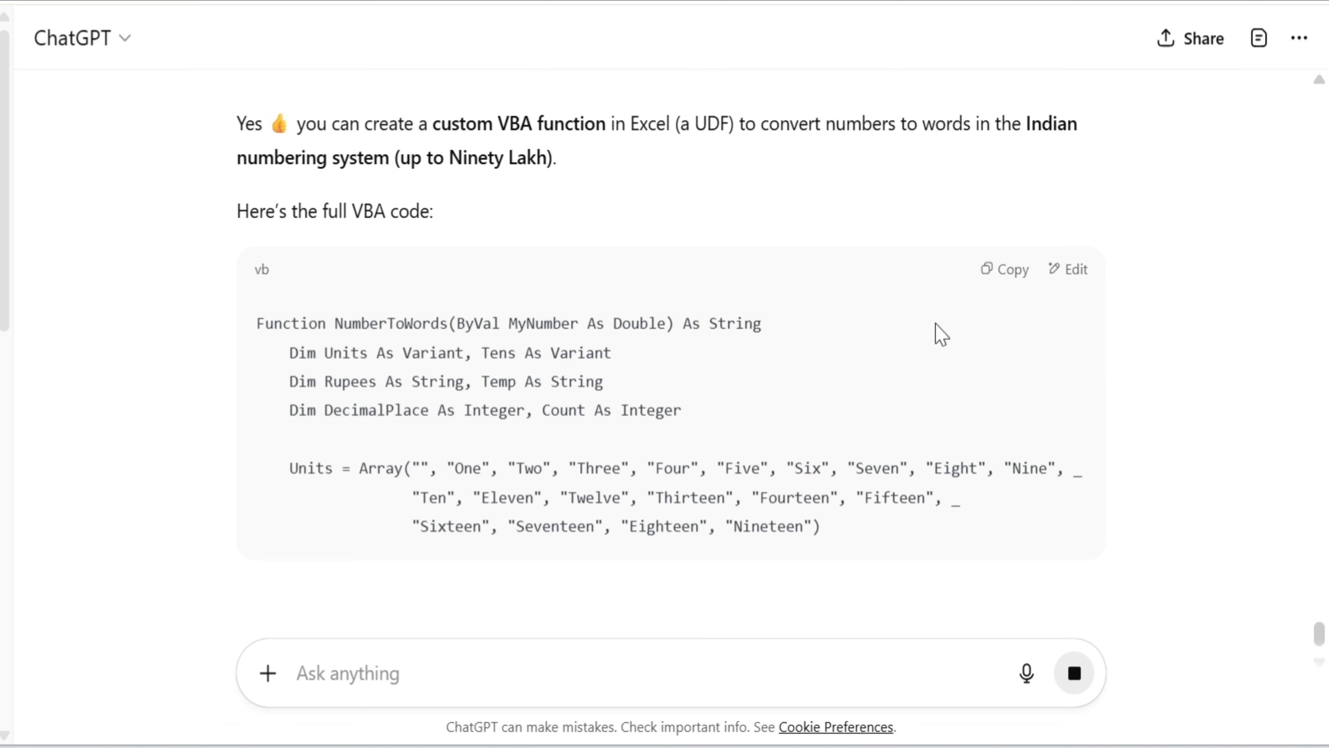
click(1007, 271)
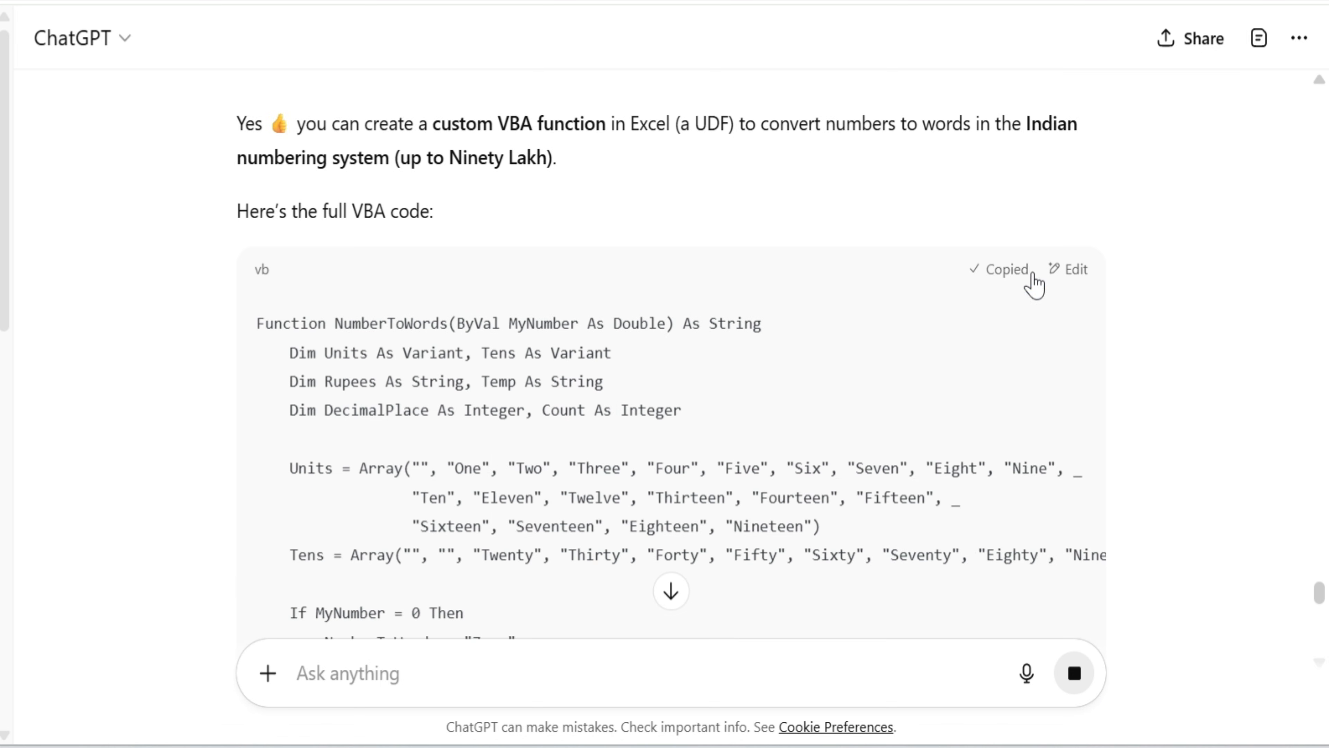
scroll(899, 410, down, 5)
scroll(899, 410, down, 18)
scroll(898, 409, up, 20)
scroll(897, 408, up, 6)
click(1010, 538)
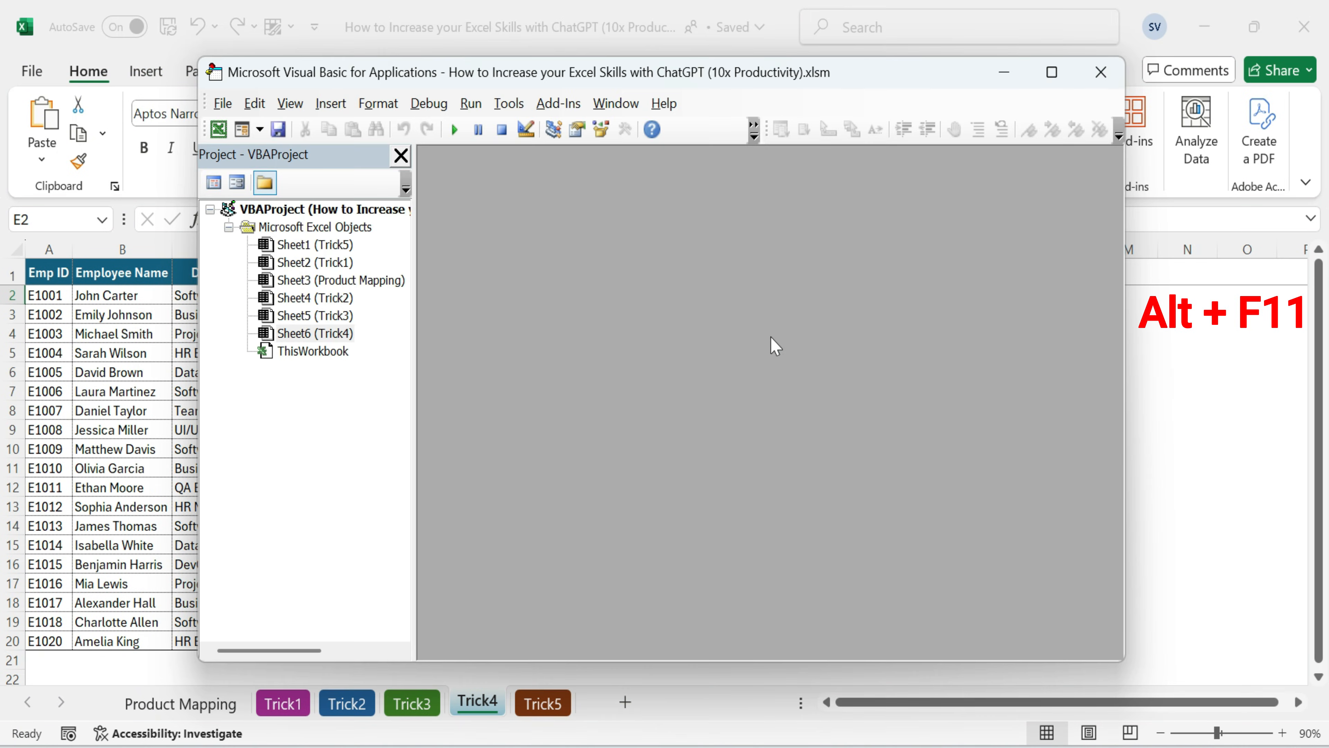
In the workbook's Visual Basic editor, insert a new module, paste the NumberToWords code into it and close the editor
drag(415, 234, 451, 238)
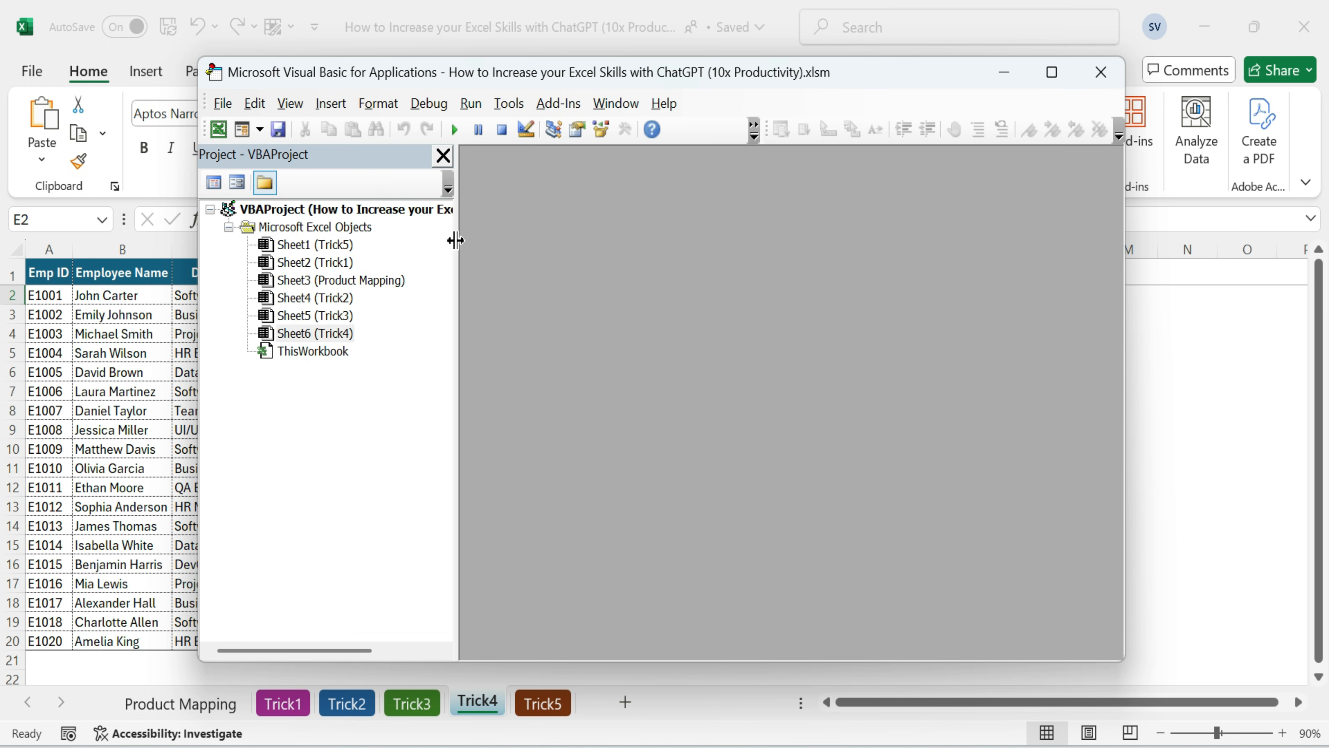
click(335, 297)
click(333, 110)
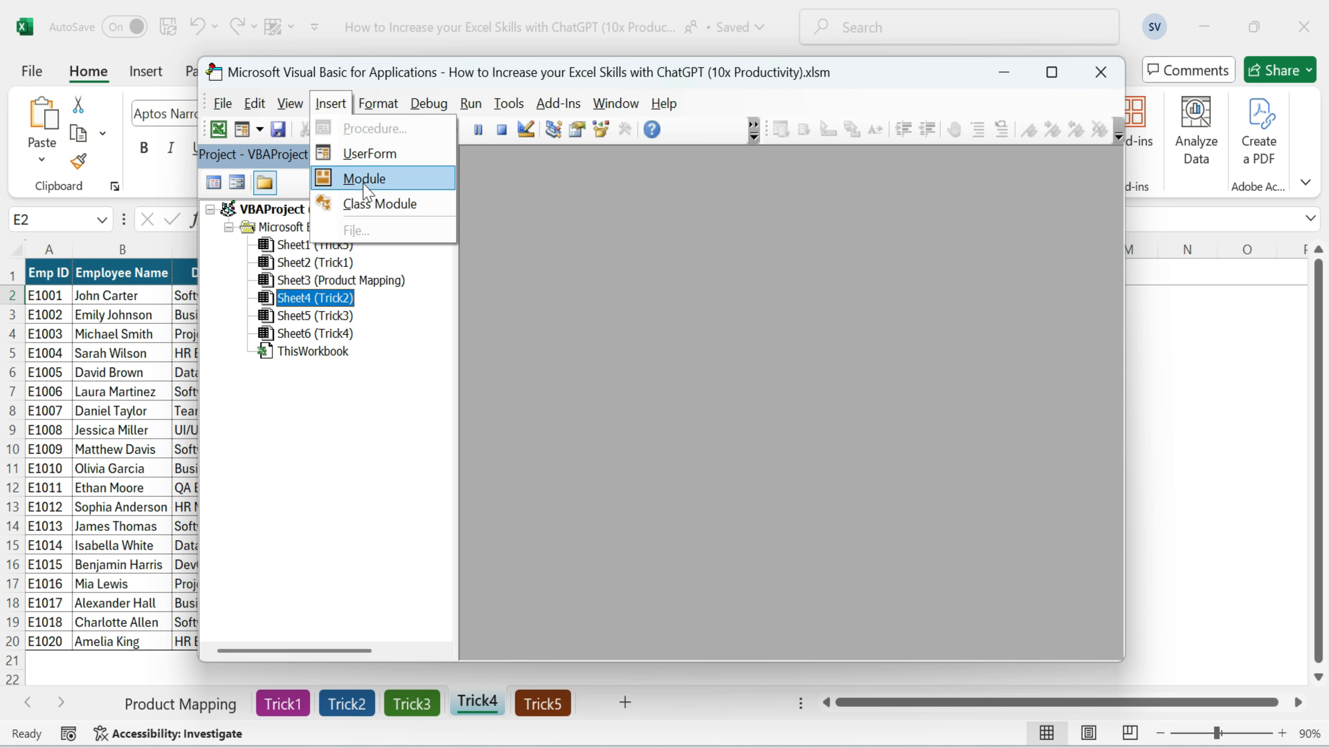
click(365, 186)
double_click(296, 386)
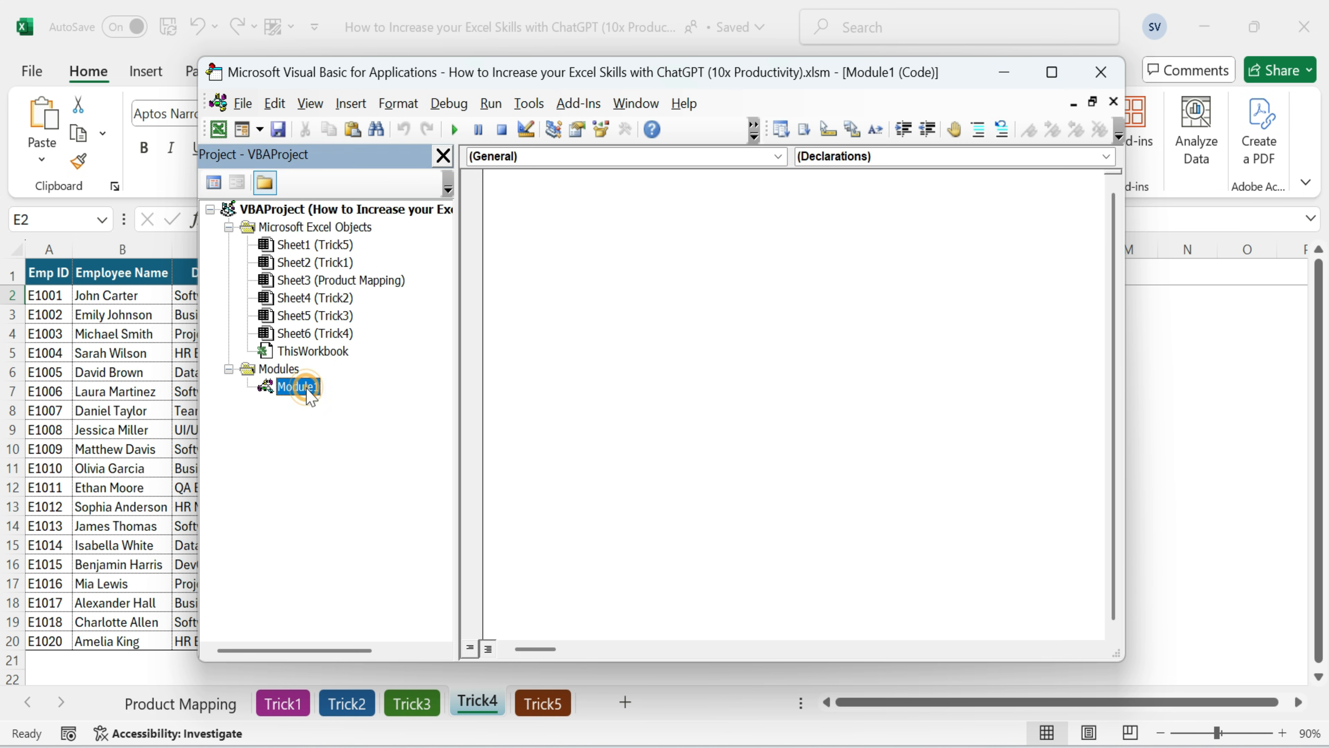
key(ctrl+v)
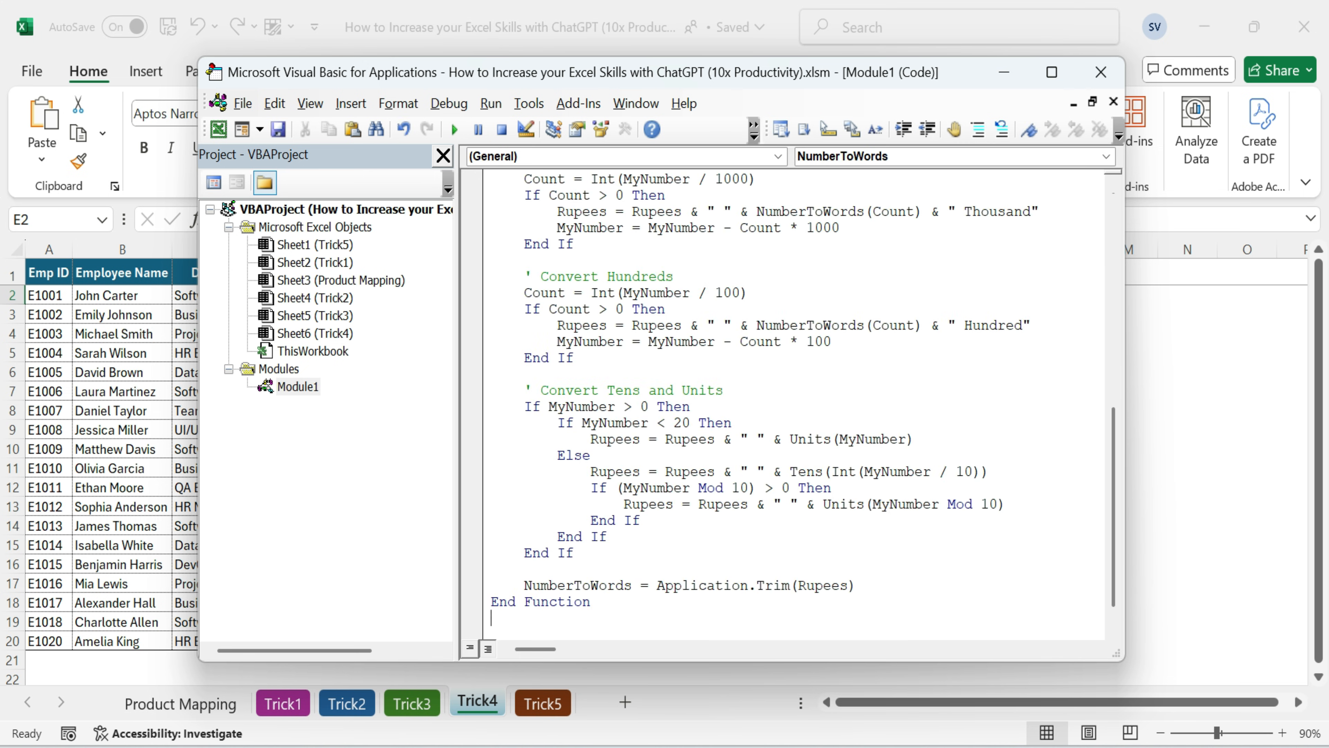
click(1101, 72)
Enter =NumberToWords(D2) in cell E2 of the Trick4 sheet
click(543, 300)
text(=nu)
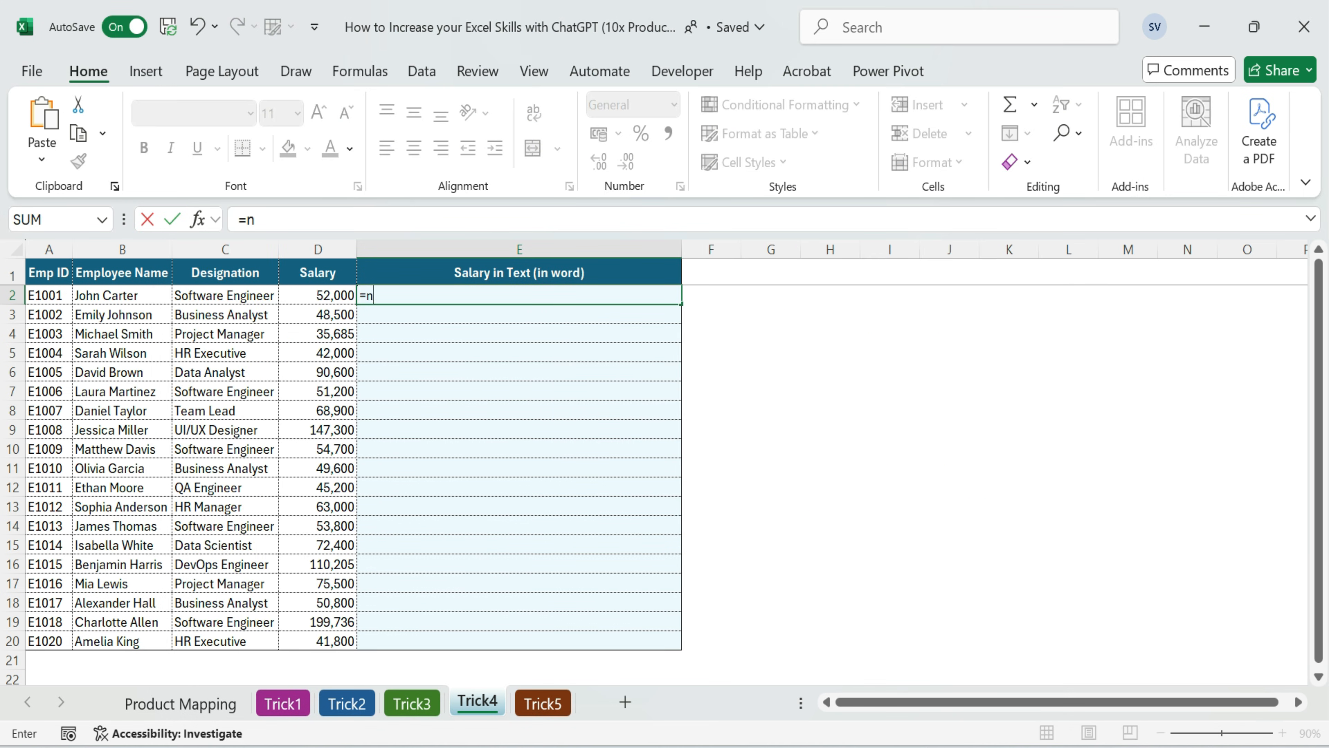
key(Tab)
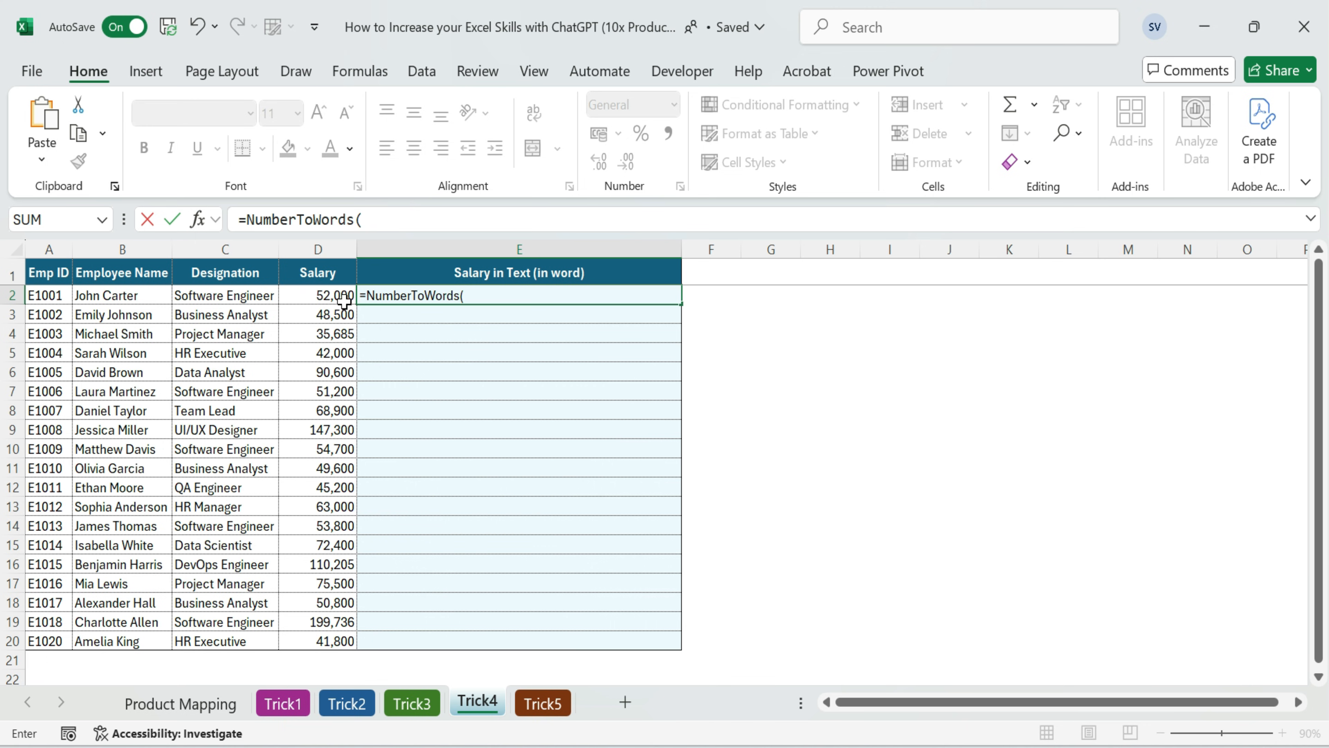
click(318, 296)
key(Return)
key(Up)
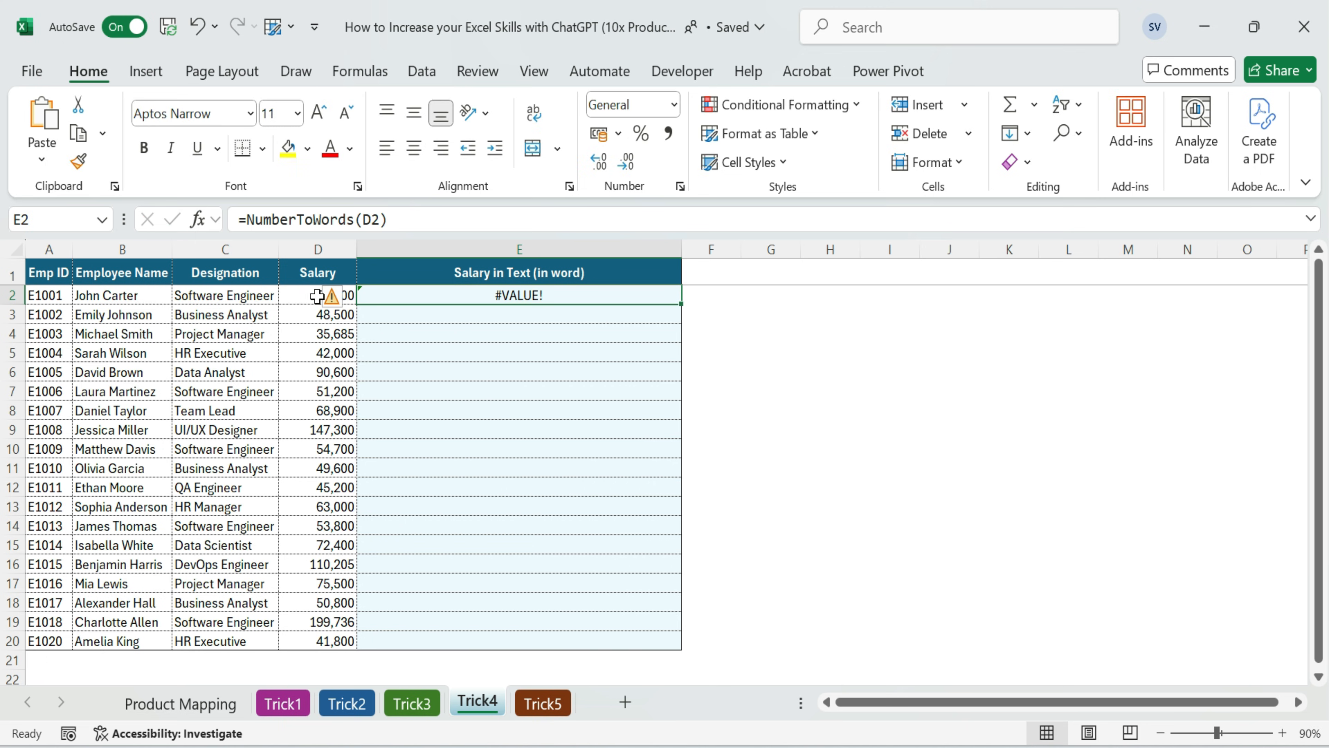
Recalculate the existing formula in E2 by reopening and confirming it twice
key(F2)
key(Return)
click(558, 376)
click(549, 295)
key(F2)
key(Return)
key(Up)
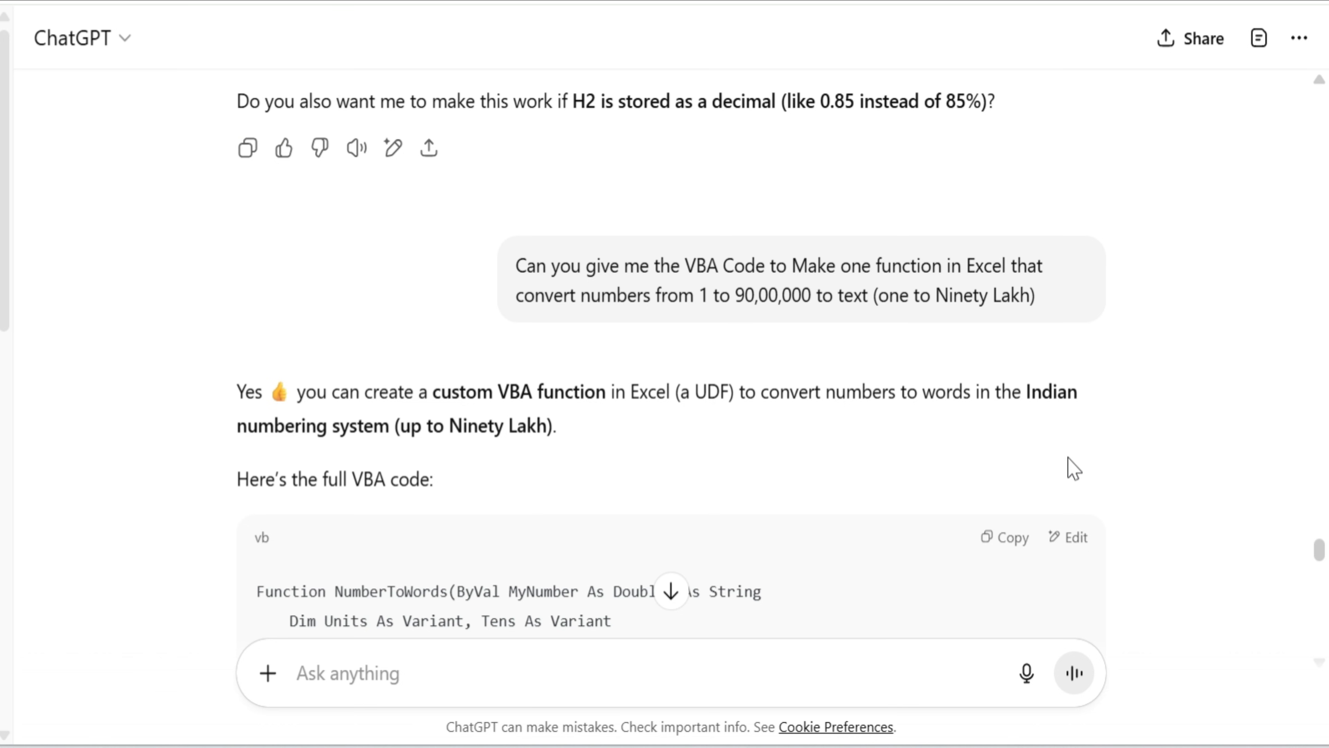
scroll(867, 430, down, 15)
scroll(674, 480, up, 8)
Tell ChatGPT "getting the value error" to obtain a fixed version of the function
click(403, 680)
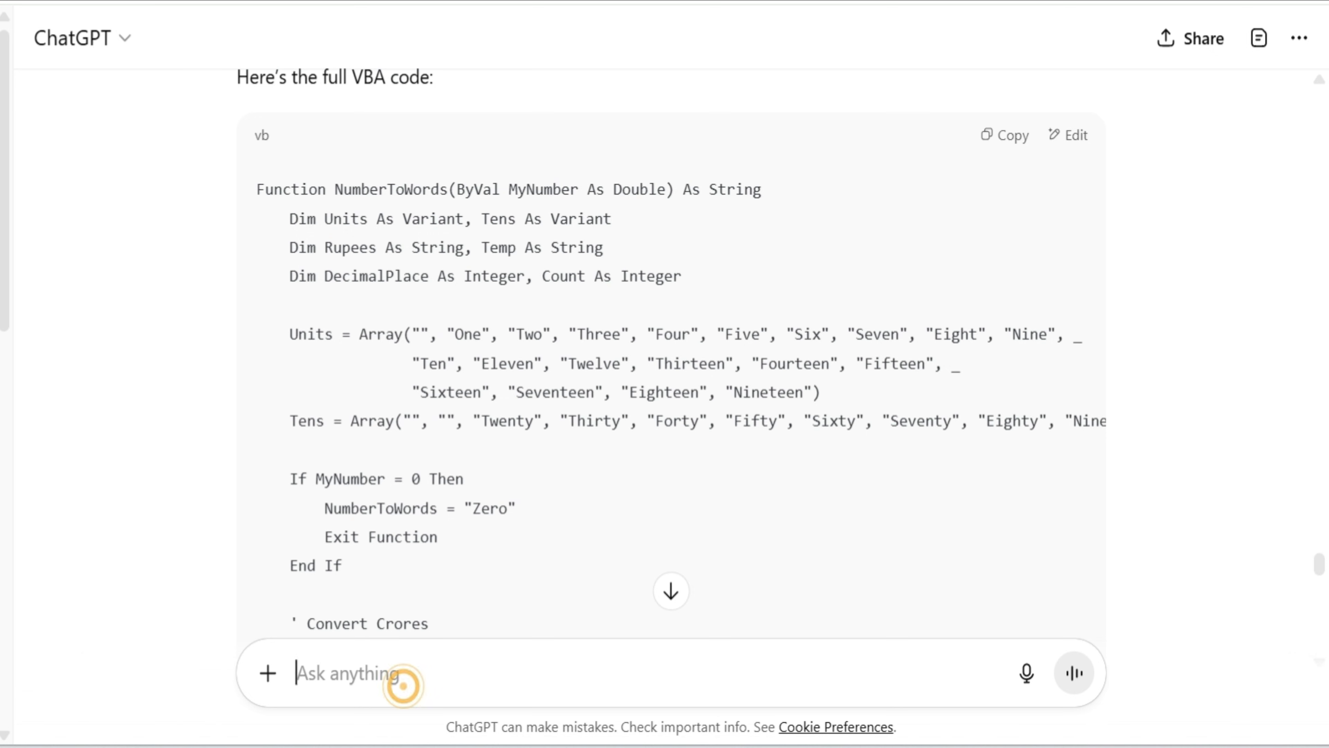
text(gettgin)
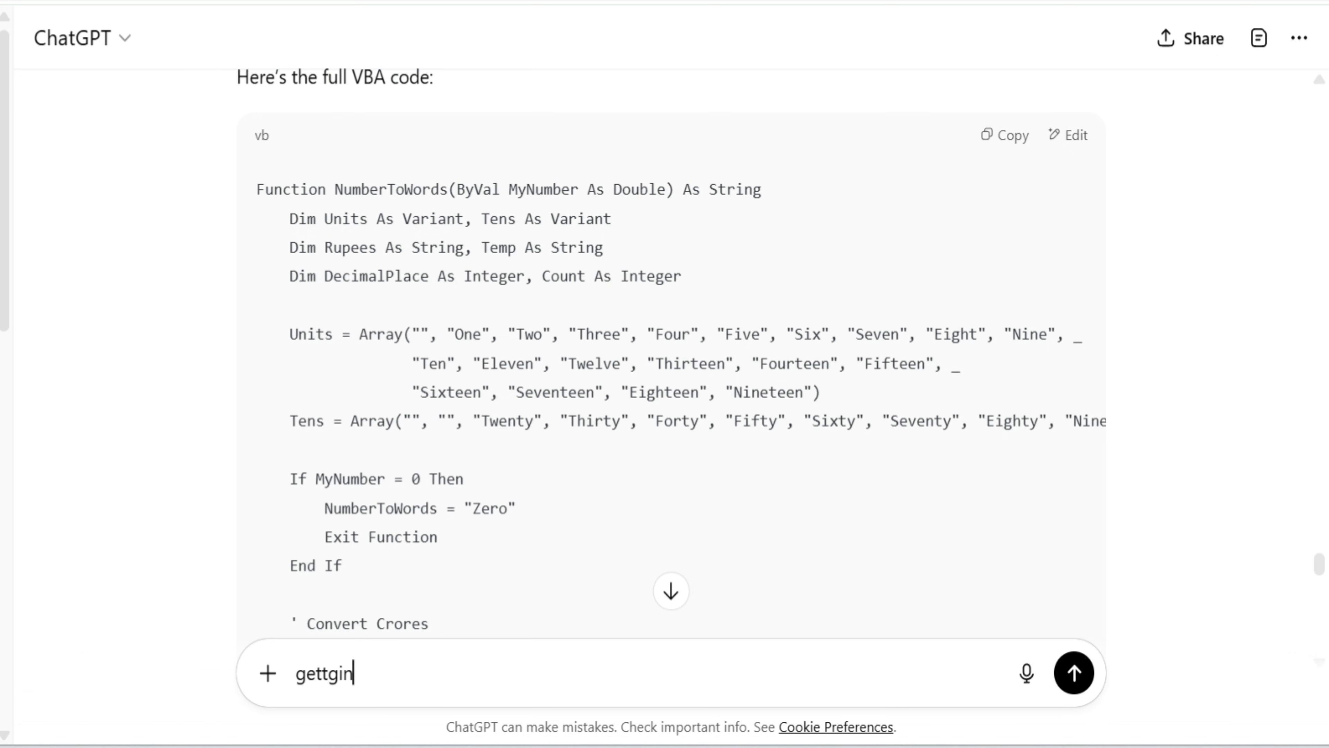
text(g the value error)
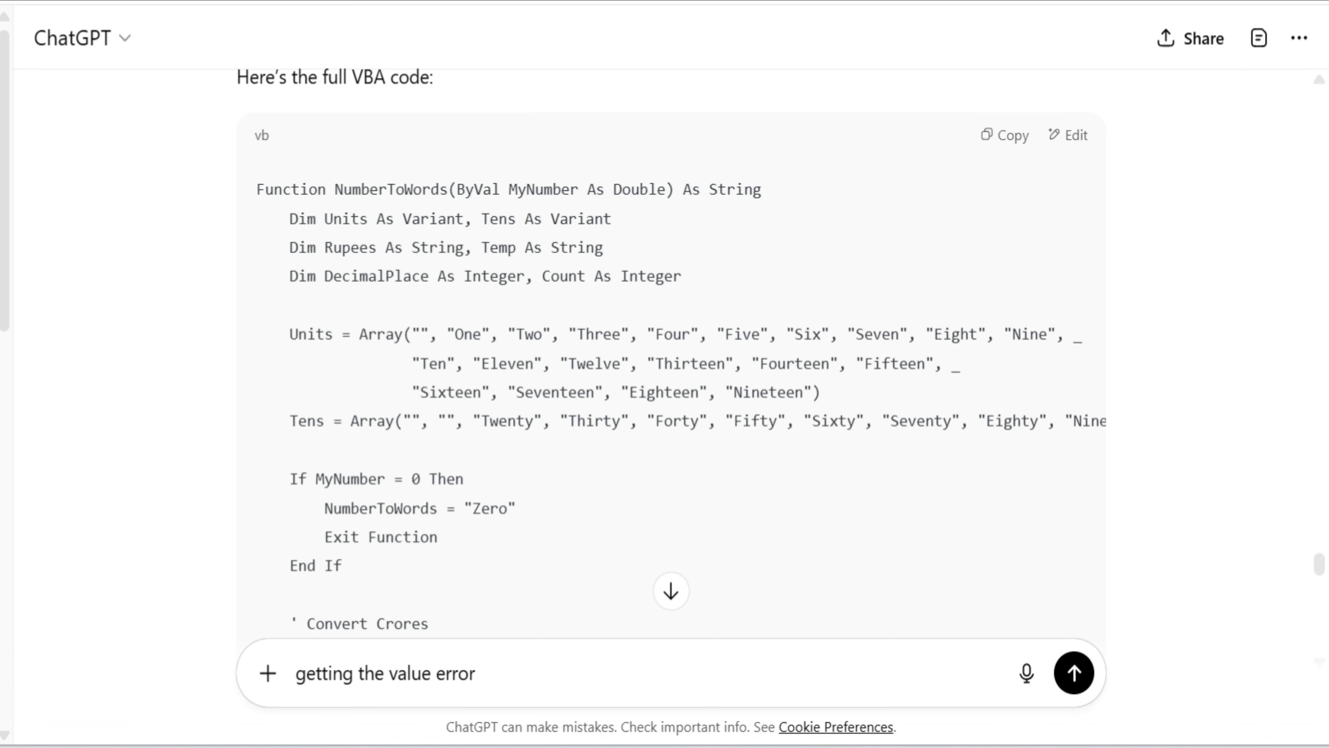
key(Return)
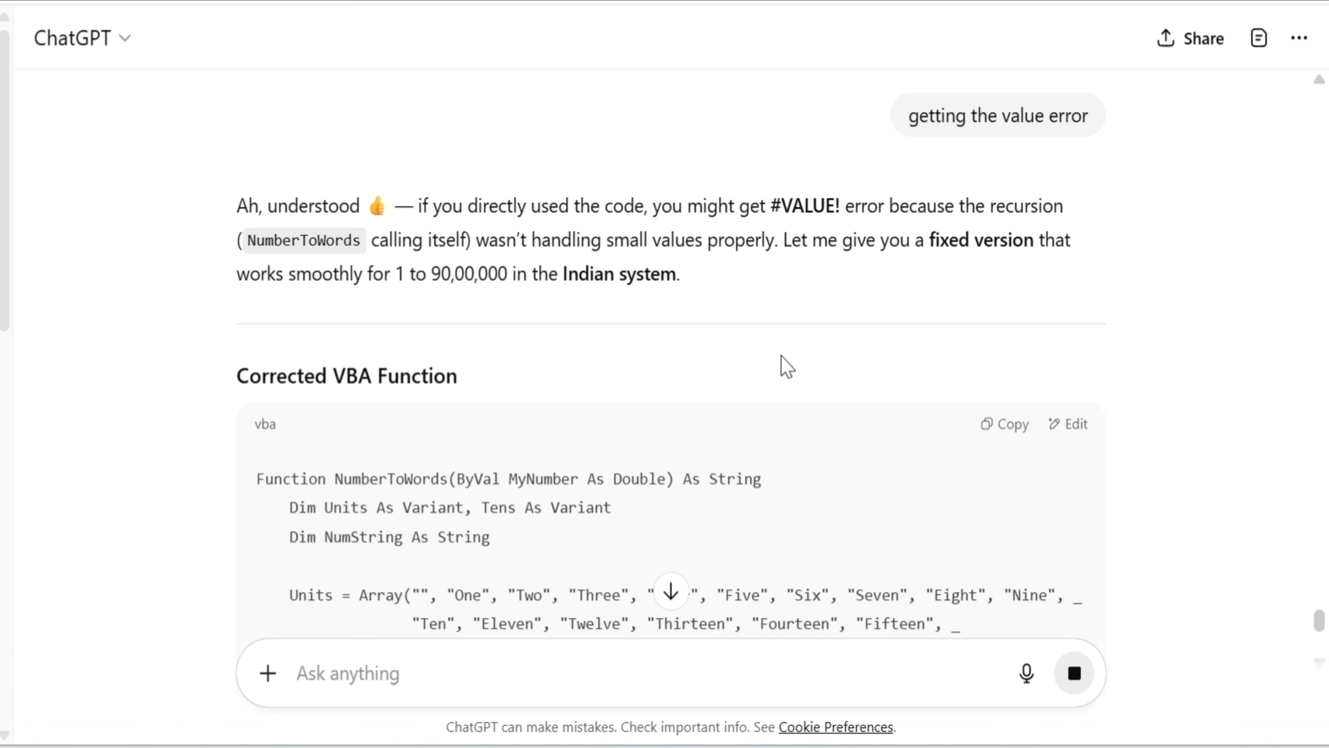
Look through the corrected VBA function in ChatGPT's reply and copy its code
click(593, 506)
scroll(1003, 475, down, 10)
scroll(994, 477, up, 8)
click(1016, 432)
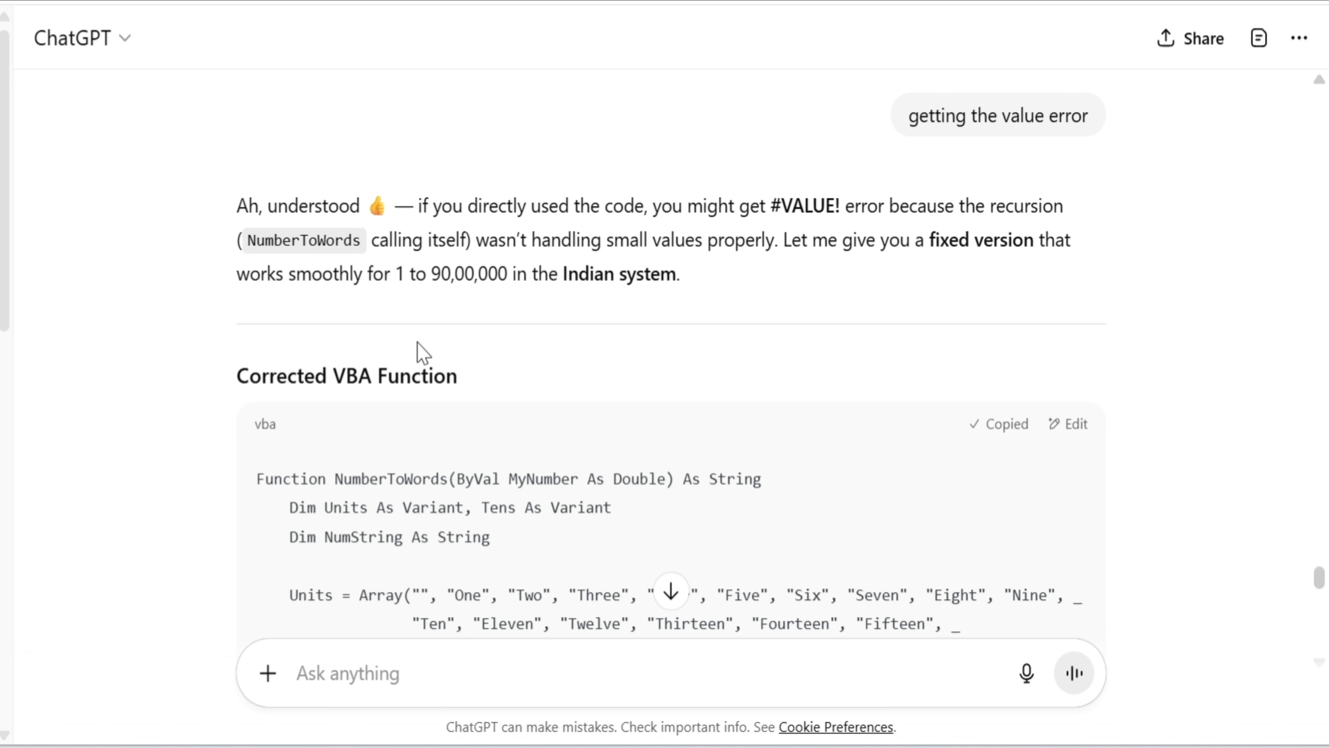
Replace all the code in Module1 with the corrected NumberToWords function and close the Visual Basic editor
key(alt+Tab)
click(510, 362)
key(ctrl+a)
key(Delete)
key(ctrl+v)
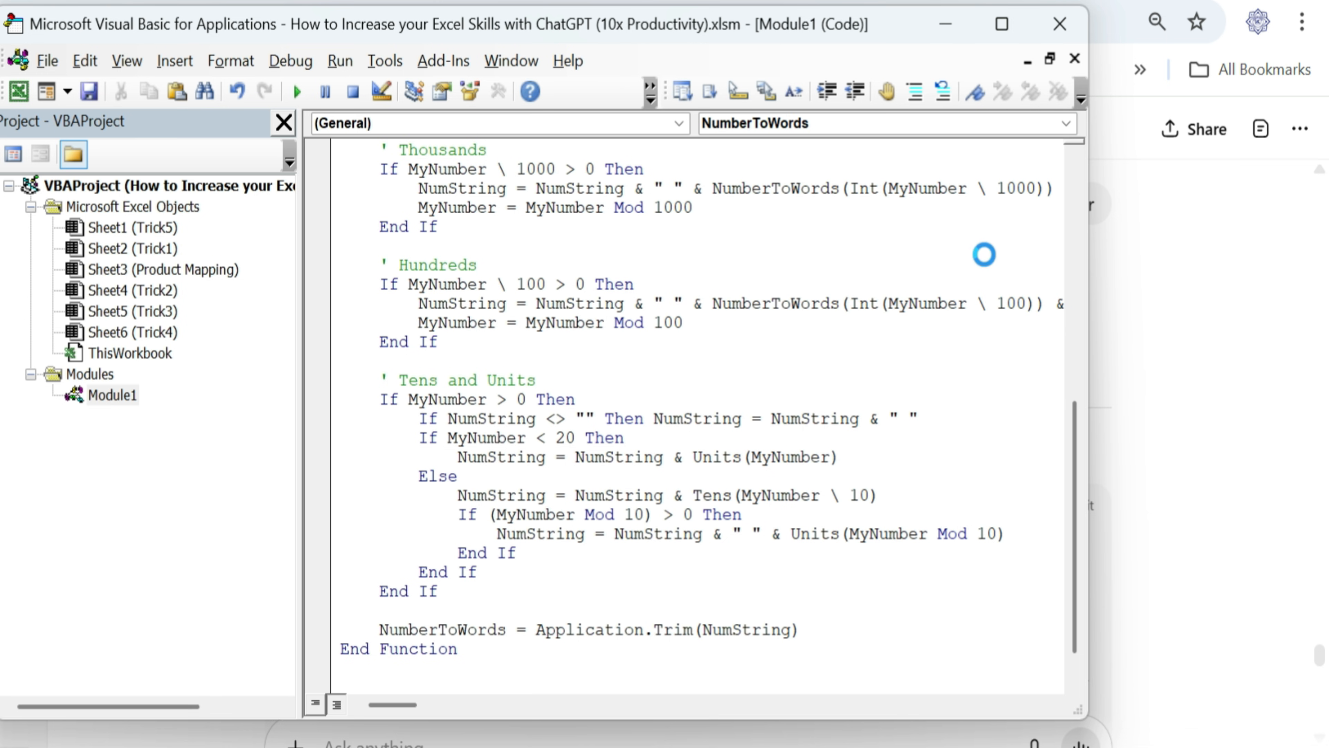
click(1060, 23)
Convert the first employee's salary to words in E2 with the formula =NumberToWords(D2)
text(=)
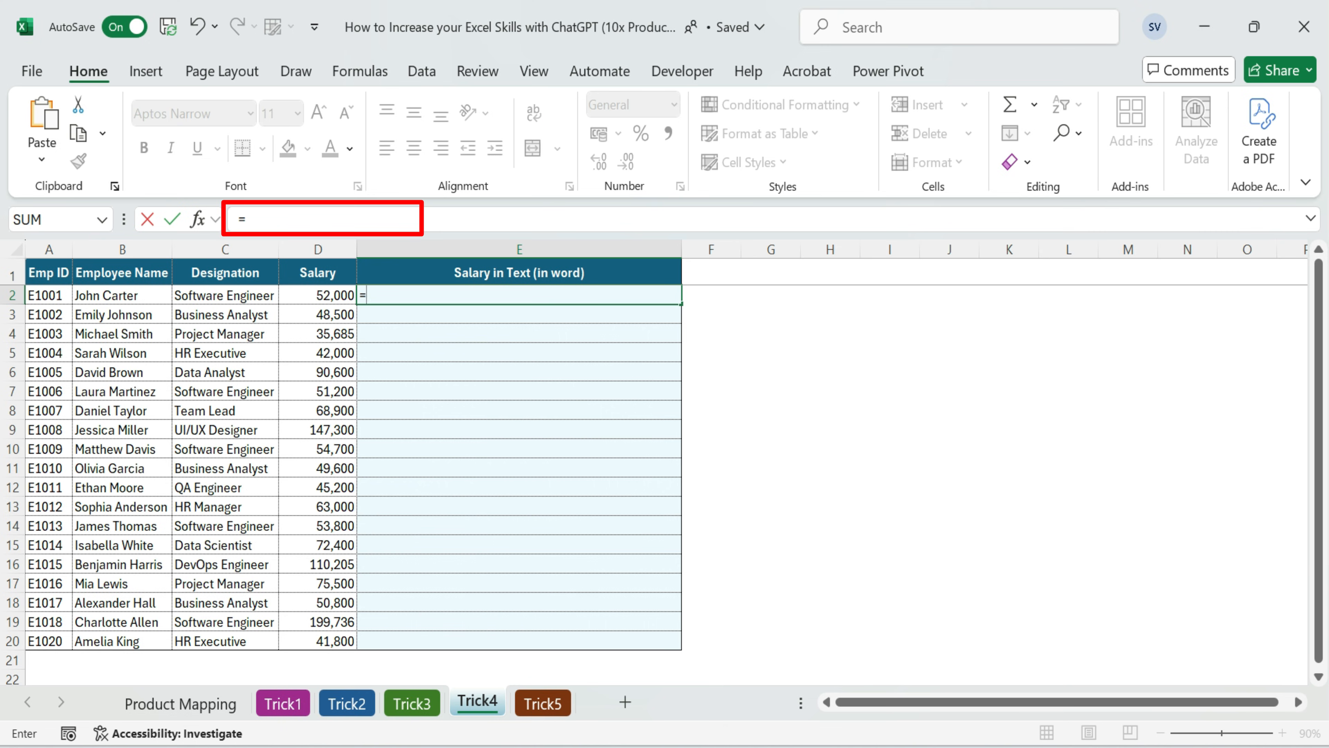
text(num)
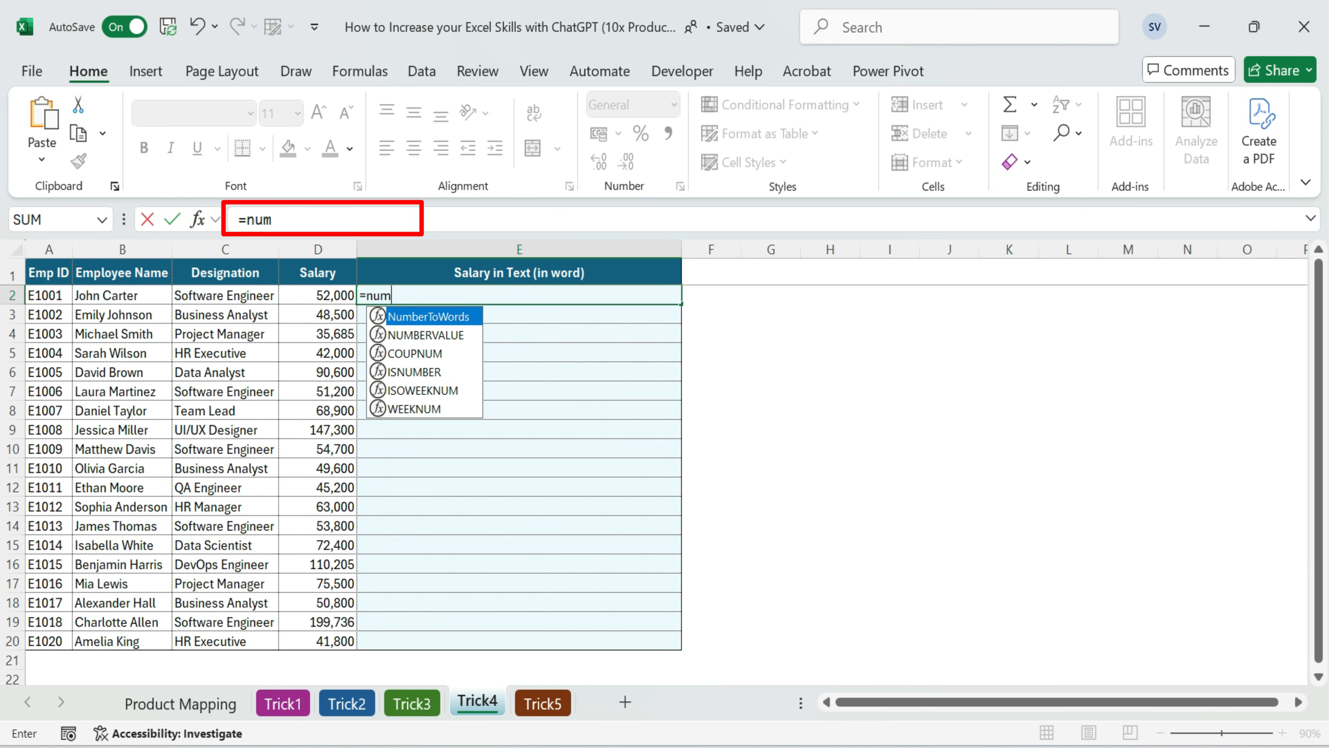
key(Tab)
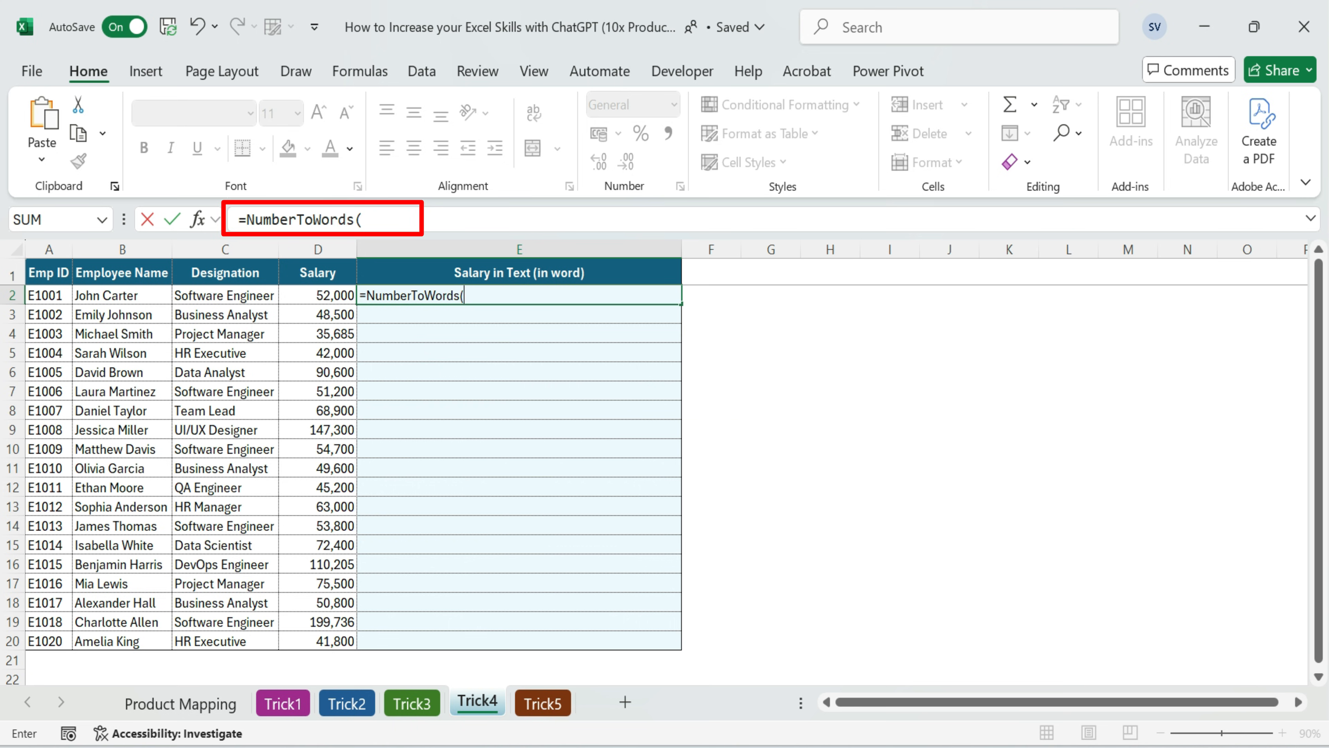
click(326, 298)
text())
key(Return)
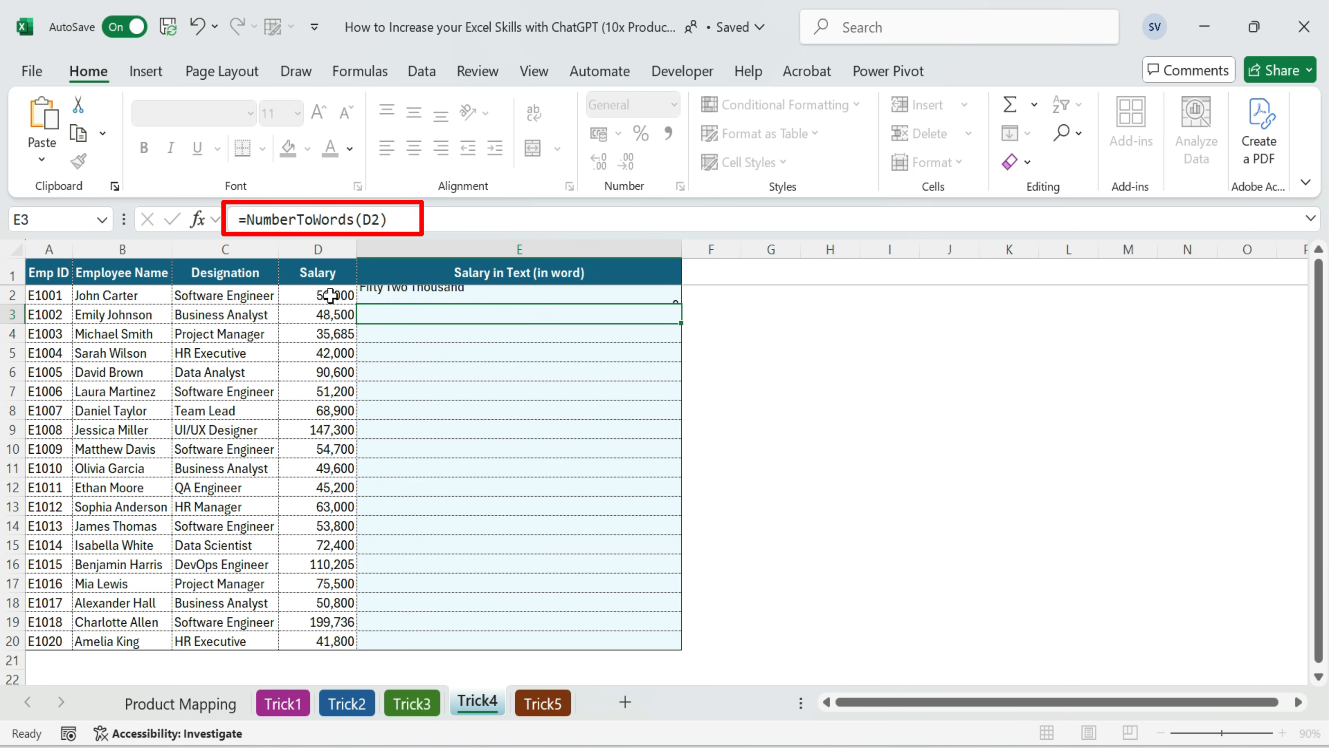
key(Up)
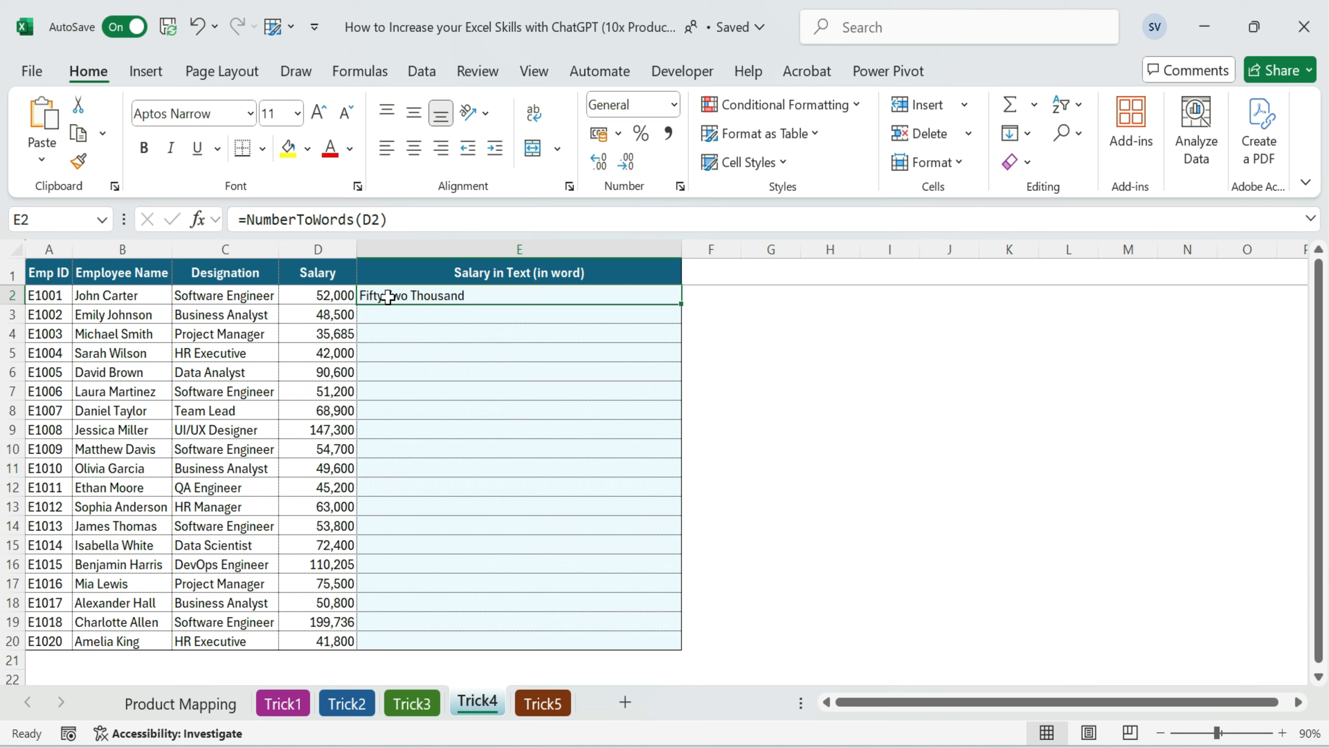
Copy the E2 formula down the Salary in Text column through row 20 and check the converted salaries
double_click(684, 307)
click(515, 341)
drag(506, 300, 535, 631)
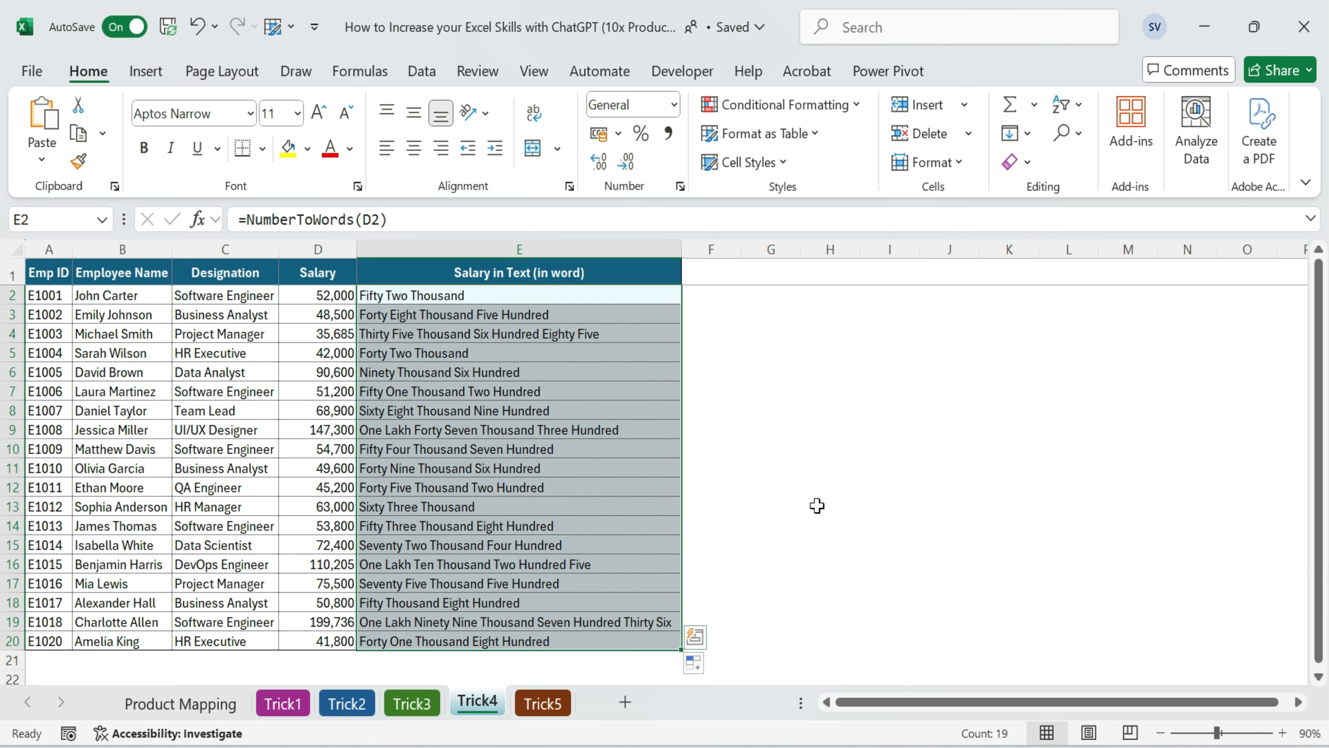
click(597, 471)
click(451, 314)
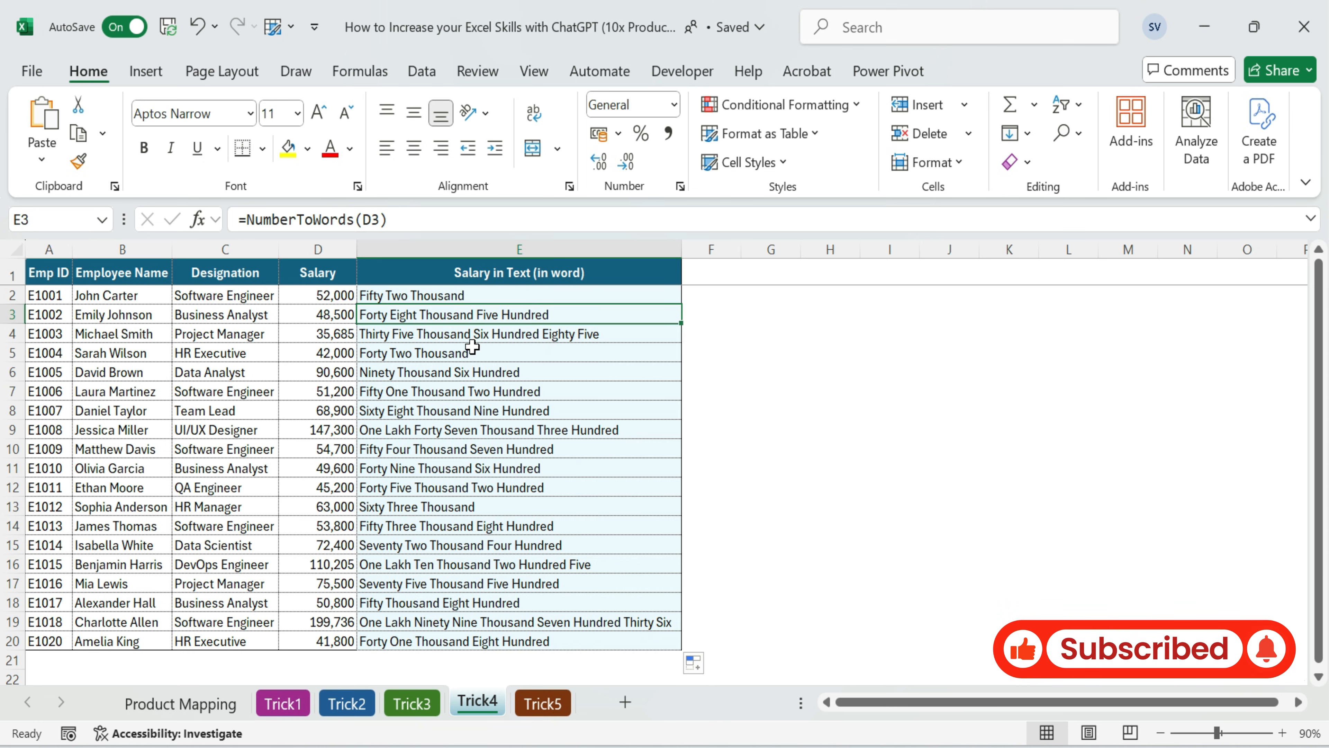
Open the Trick5 sheet and look over the Expenses Tracker table's headers and rows
click(795, 430)
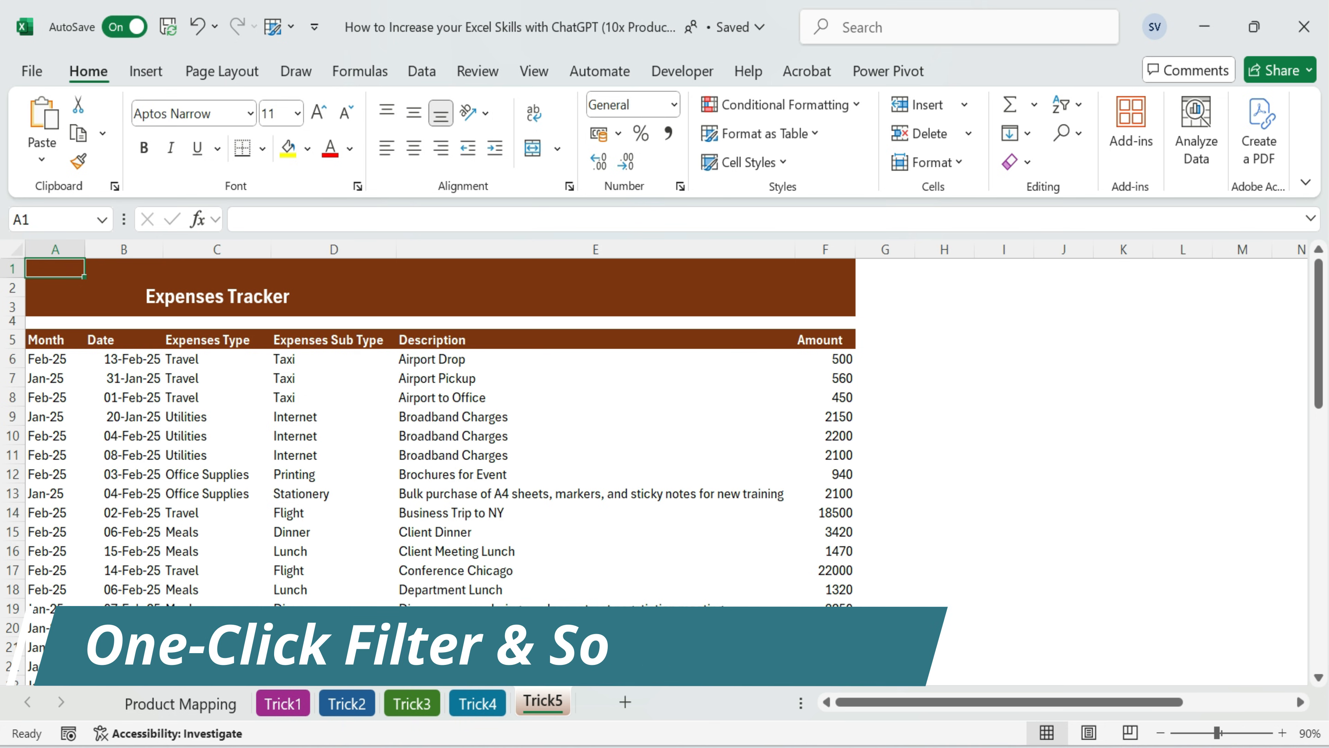
click(294, 416)
drag(54, 343, 813, 505)
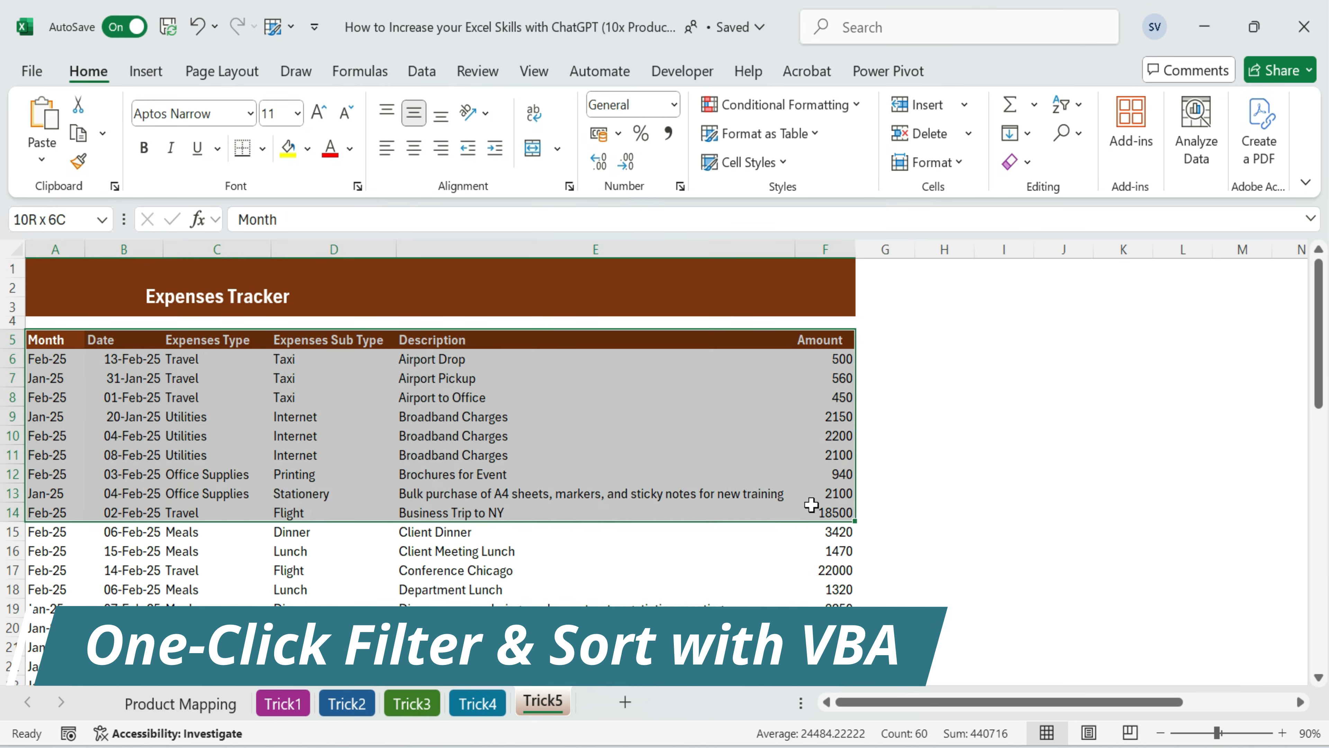
click(682, 445)
click(394, 341)
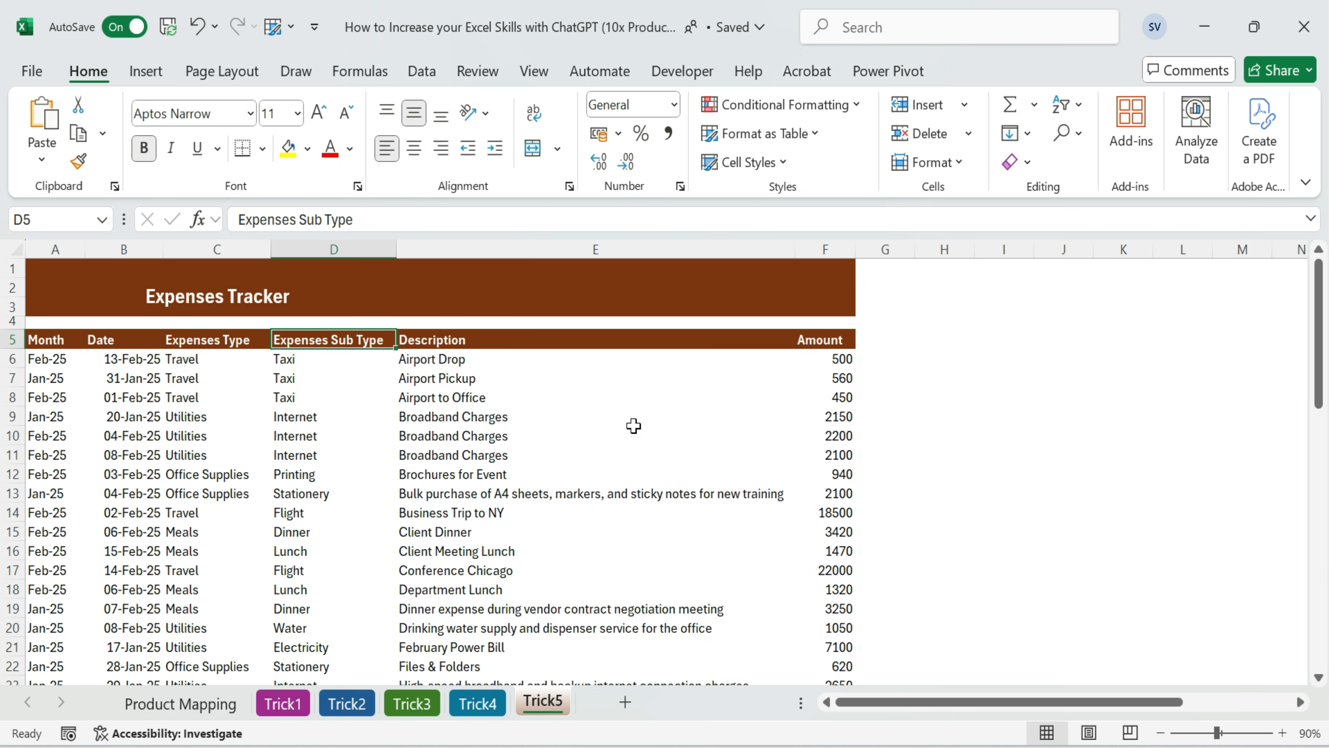
Move the filter and sort icons from columns P–R onto the brown Expenses Tracker banner, side by side above the Amount column
click(1124, 590)
drag(1127, 702, 1236, 703)
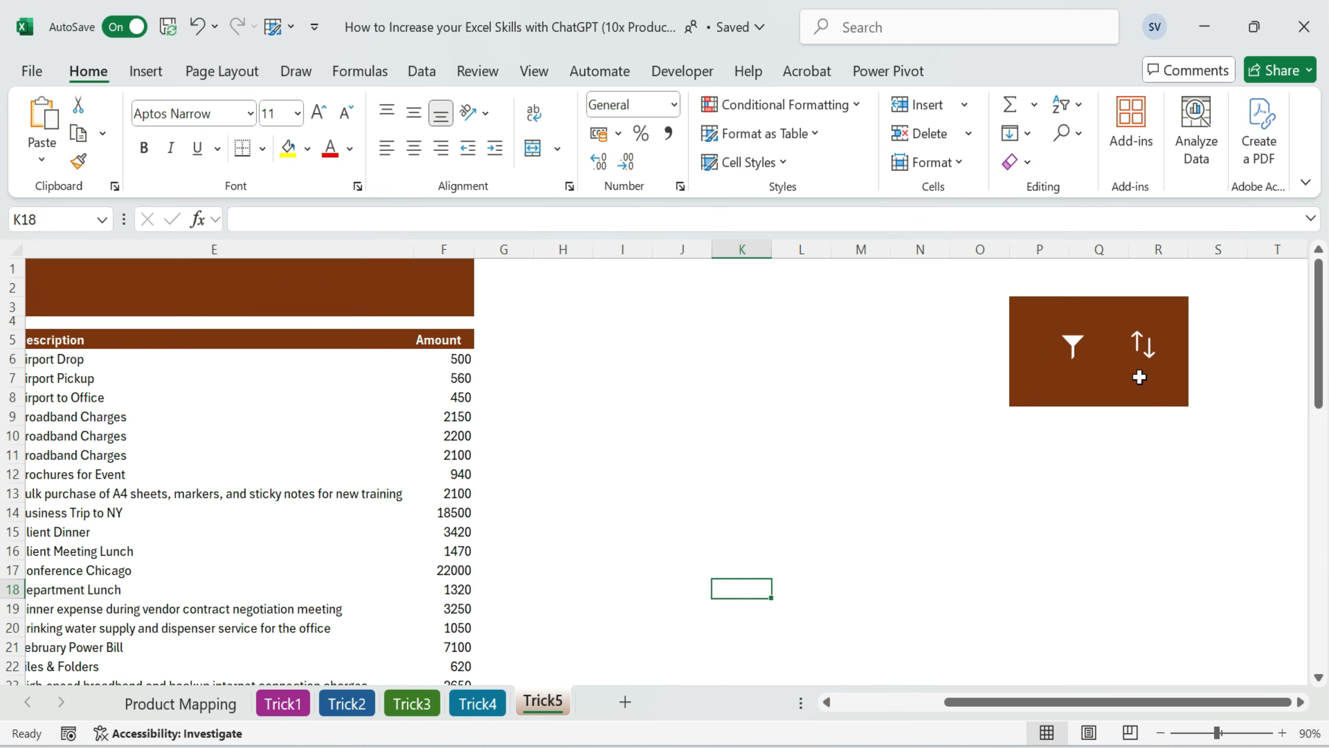
click(1069, 354)
drag(1072, 361, 417, 313)
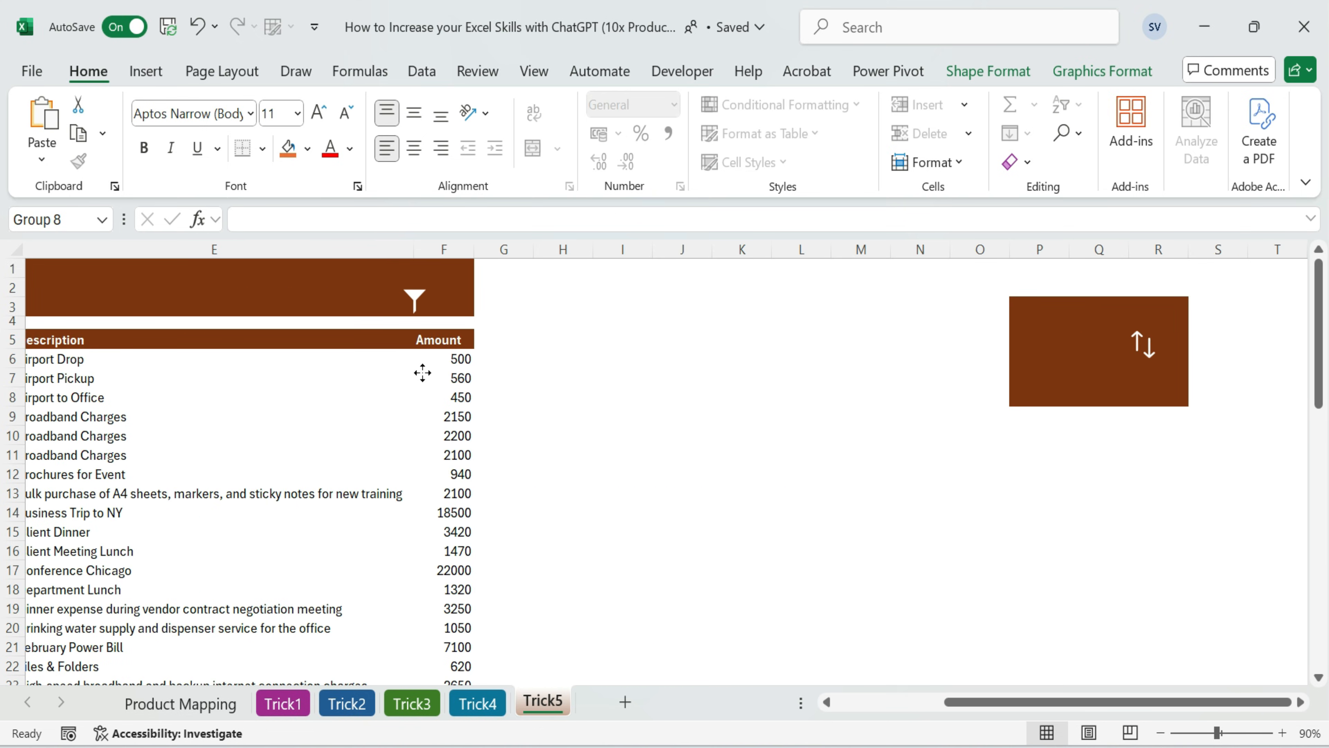
click(1149, 356)
drag(1143, 412, 453, 367)
drag(998, 702, 858, 701)
click(920, 334)
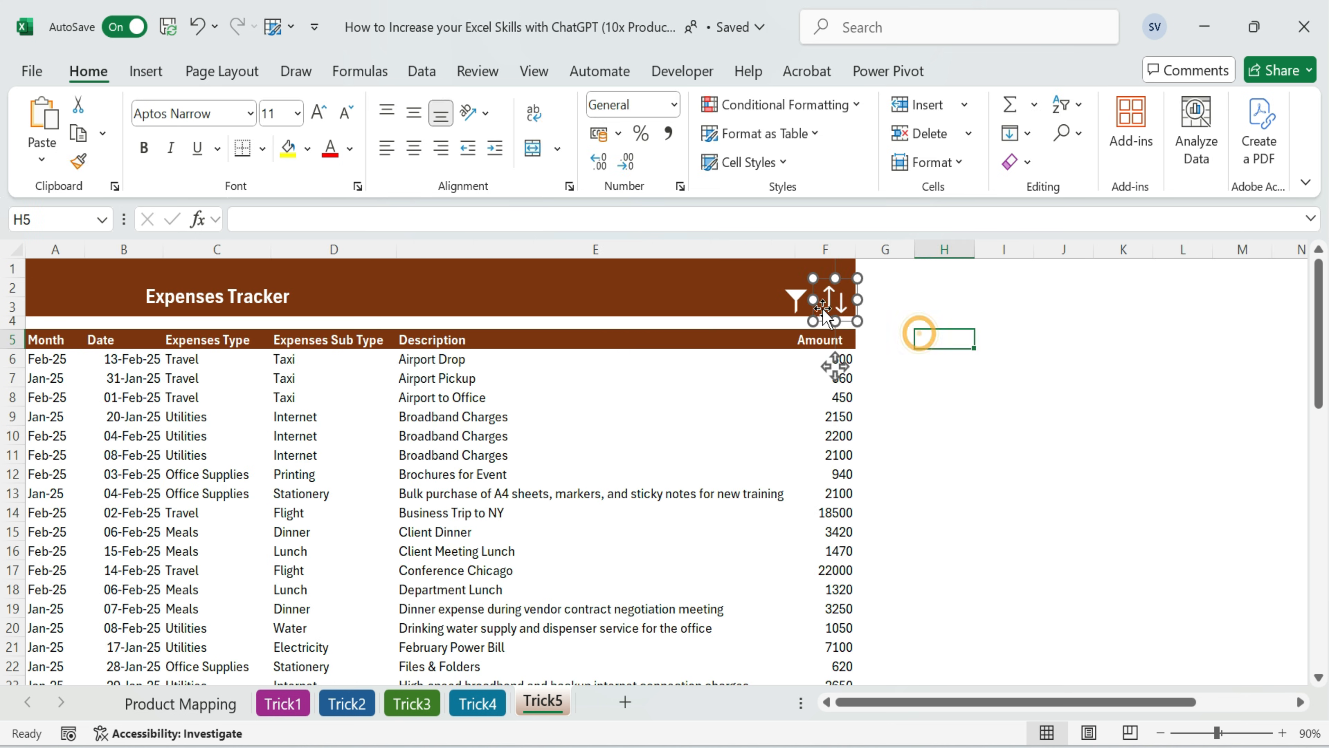
click(799, 313)
drag(799, 369, 795, 362)
click(1003, 338)
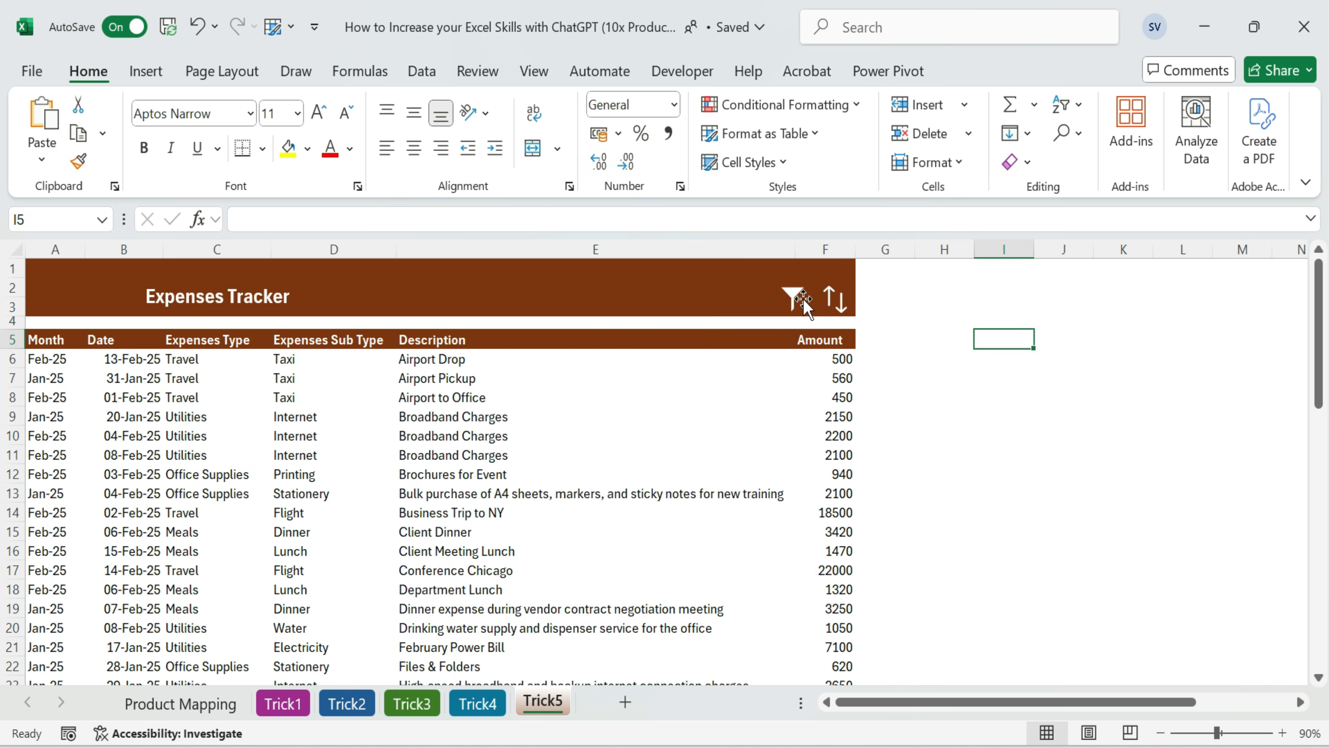
Search the stock icon library for filter and sort icons and close it without inserting any
click(146, 72)
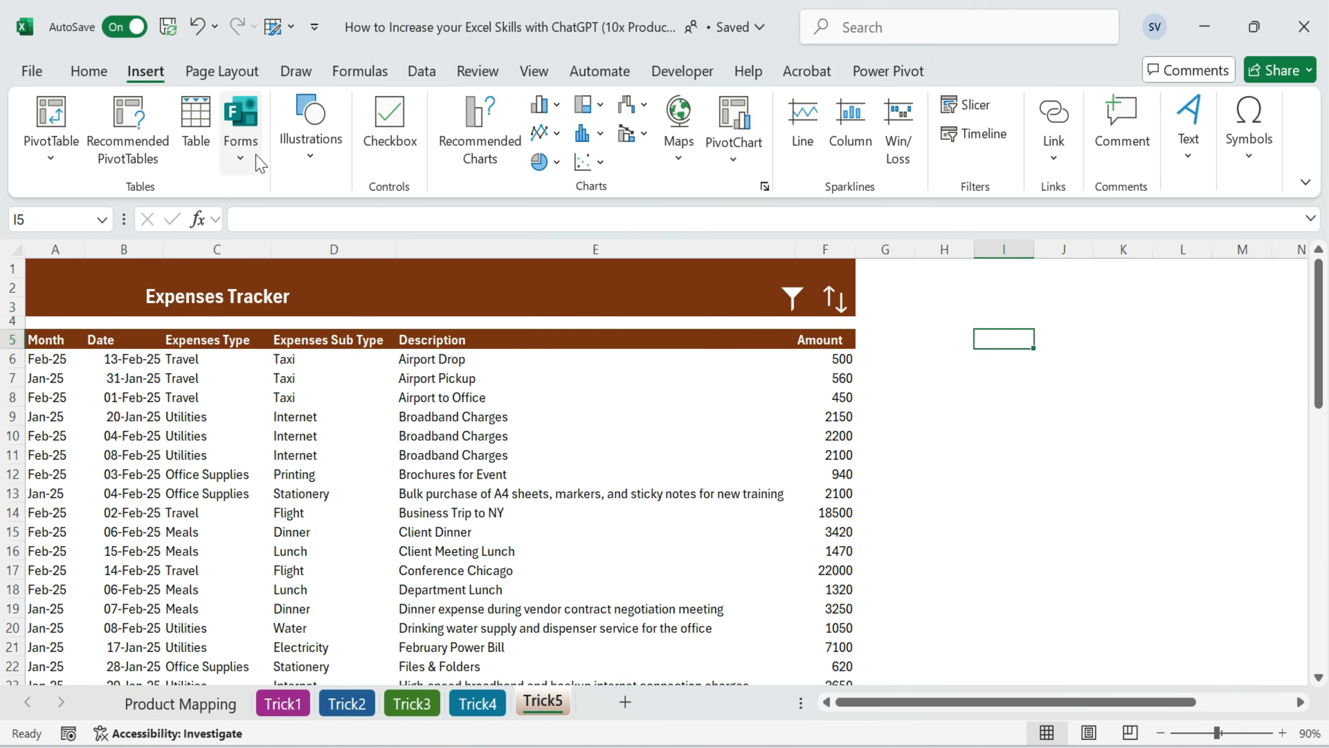
click(309, 149)
click(398, 257)
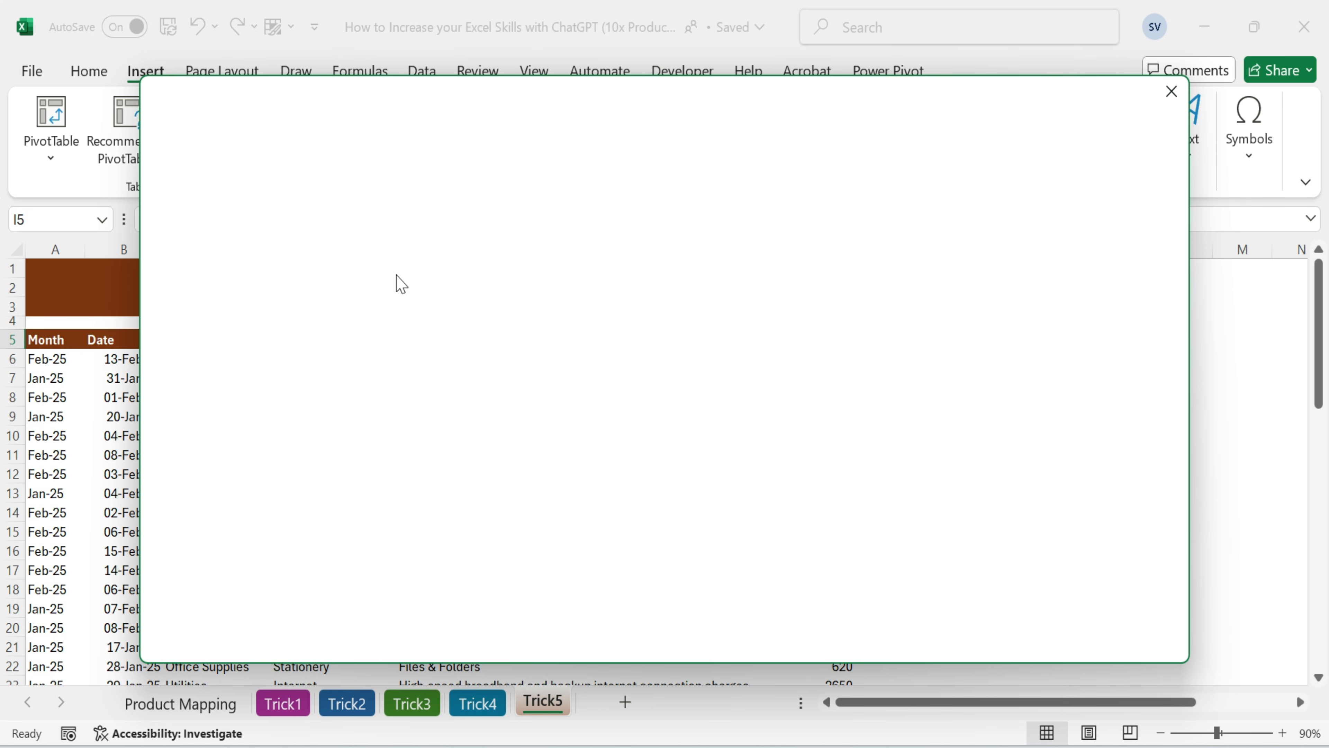
text(filte)
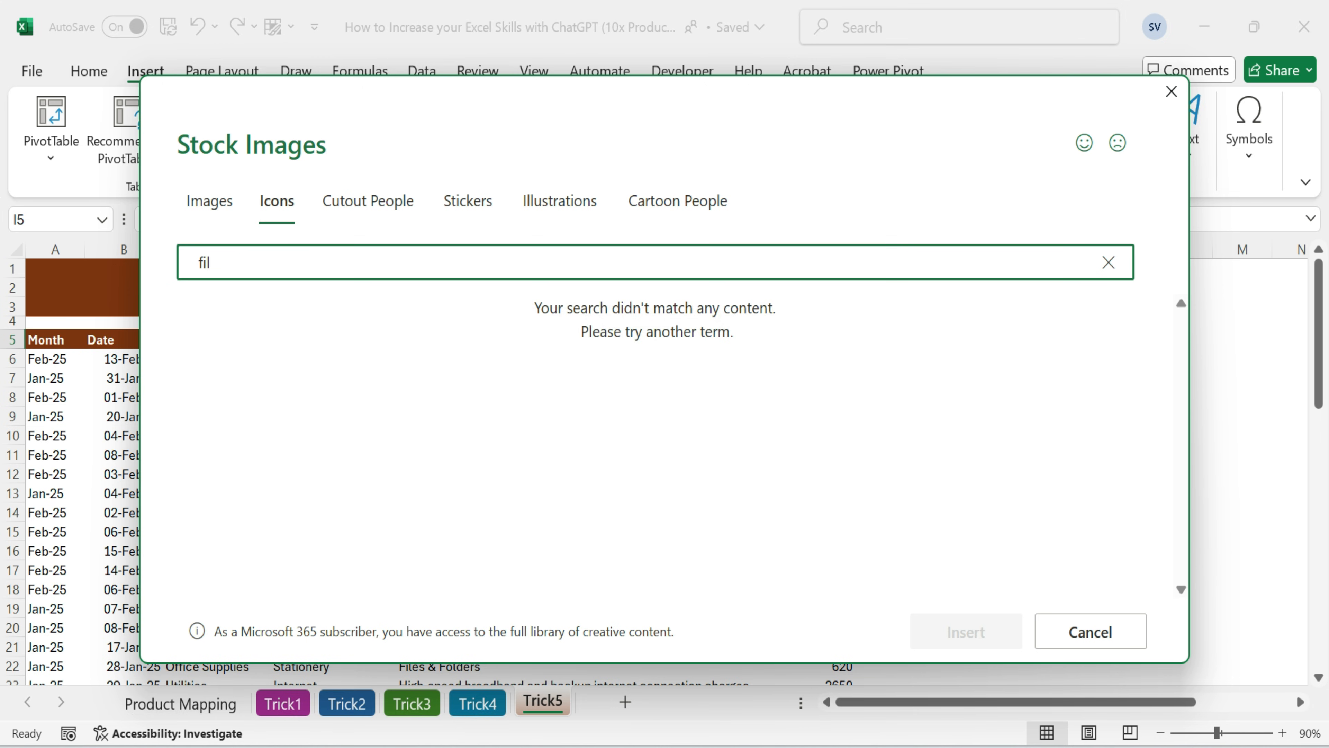
key(BackSpace)
key(BackSpace)
key(BackSpace)
key(BackSpace)
key(BackSpace)
text(sort)
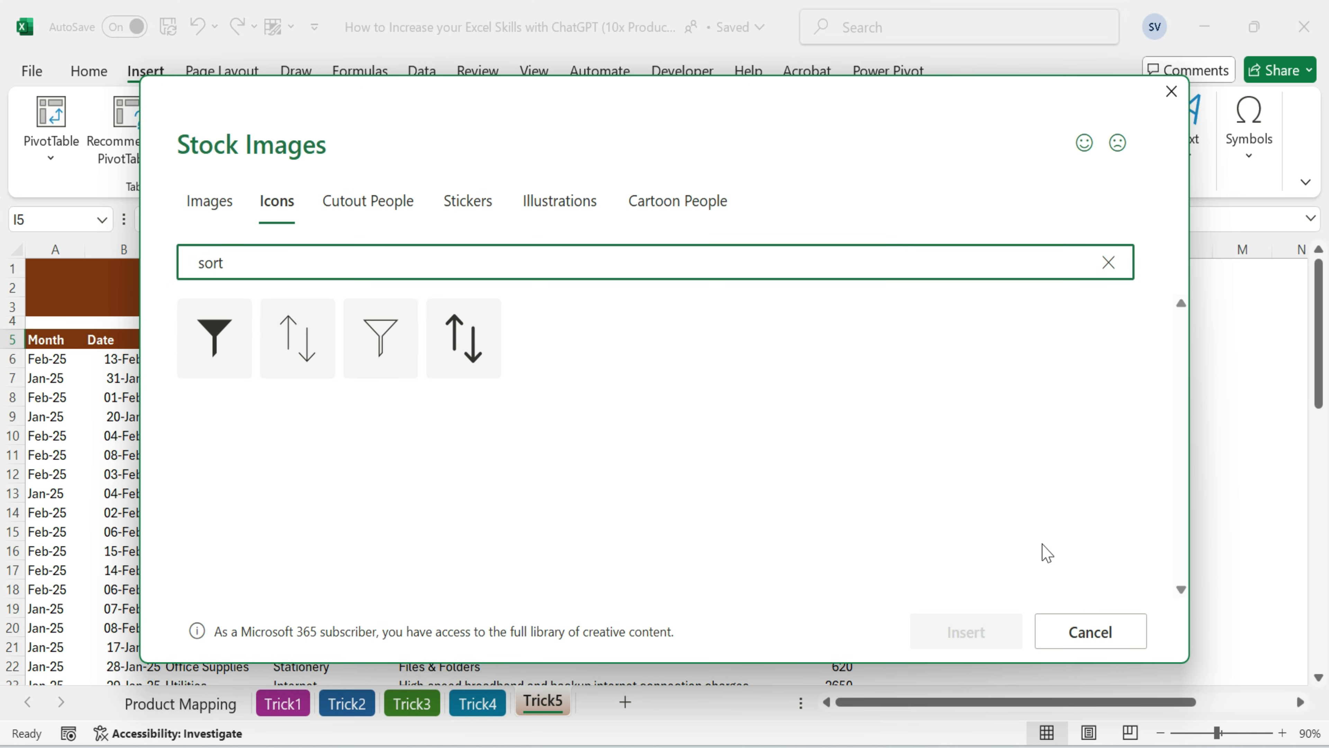
click(1089, 630)
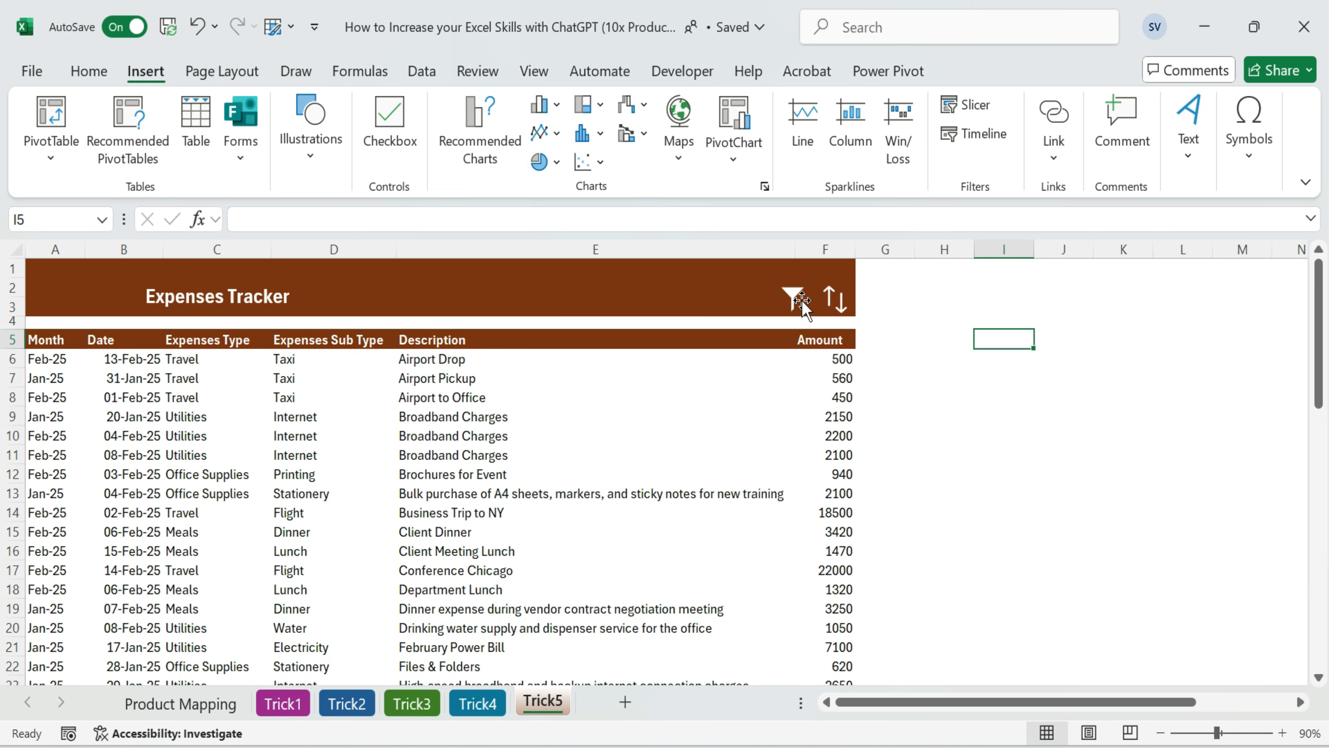
click(930, 399)
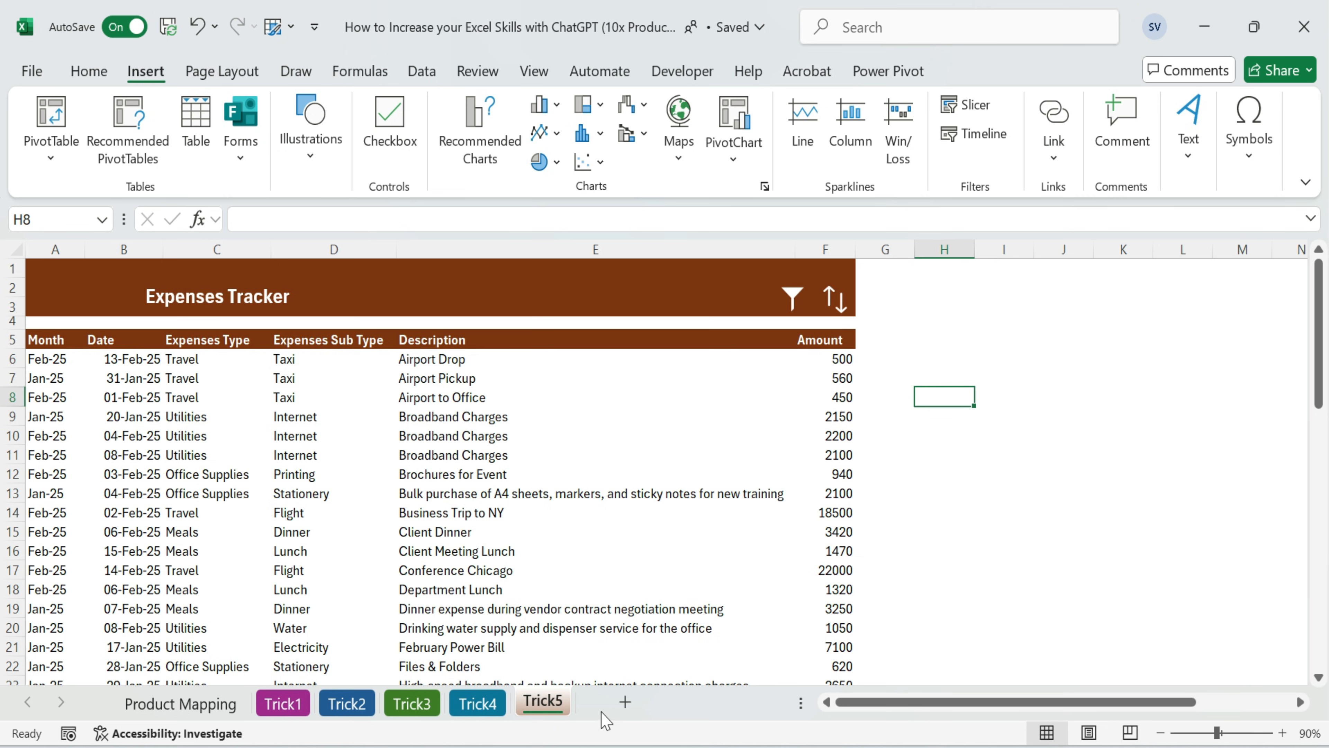
Switch to ChatGPT and request shape-assignable VBA code that filters range A5:F5 and removes the filter on the second click
key(alt+Tab)
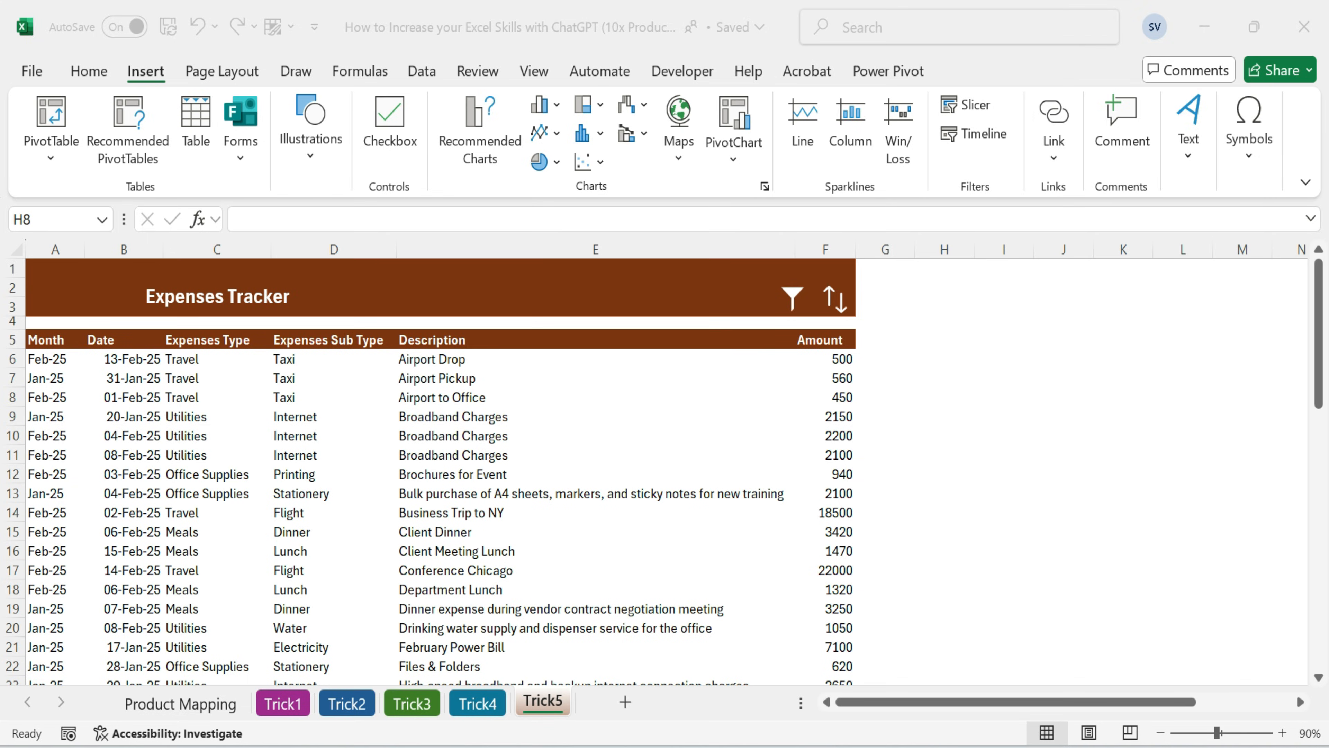
scroll(548, 638, down, 5)
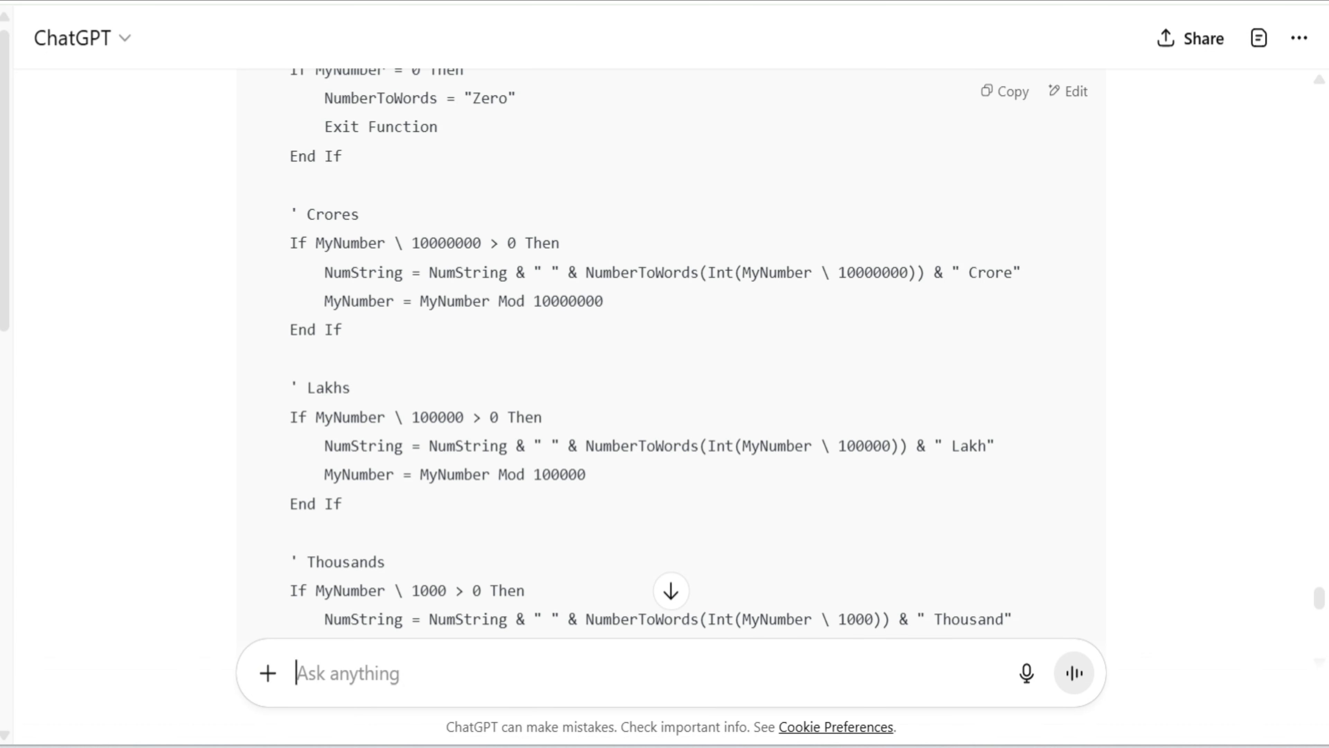
text(I want VBA Code to assign shape for put filter range (A5:F5) and unfiltered in same code if I click 2nd time)
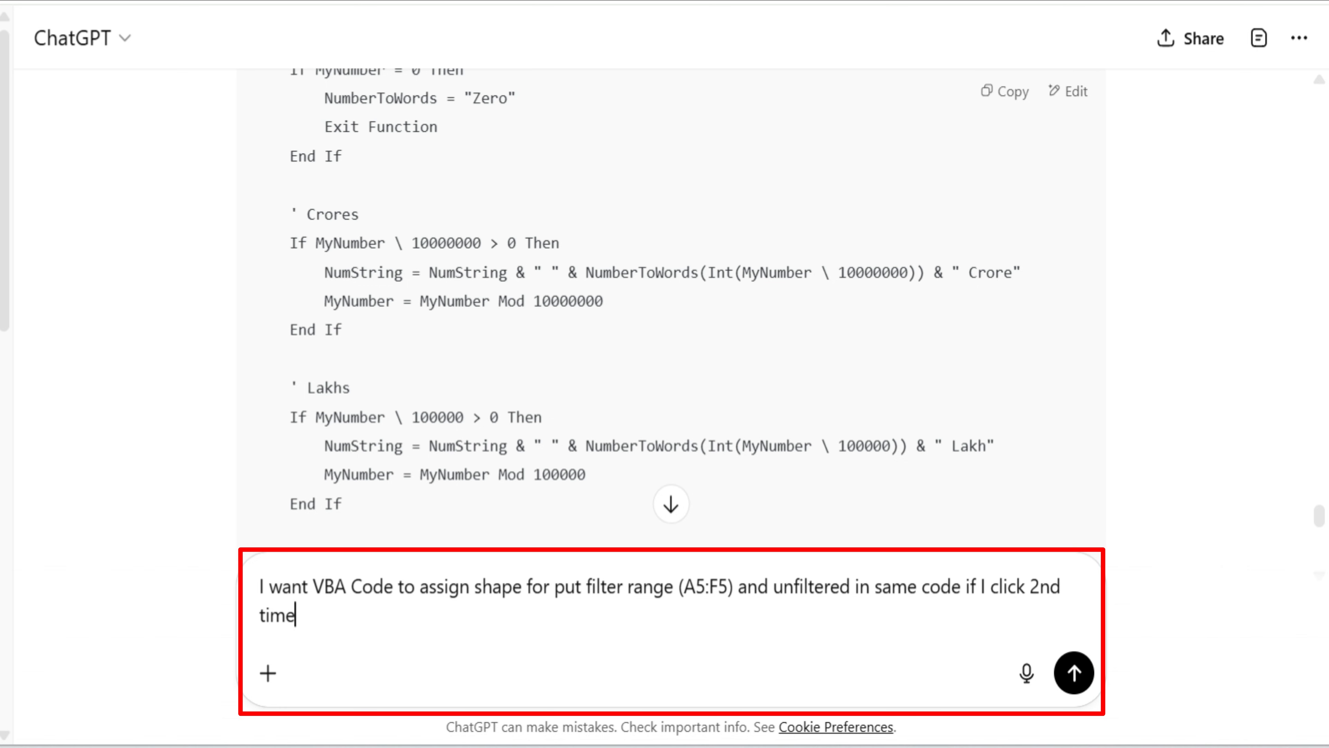
click(1071, 683)
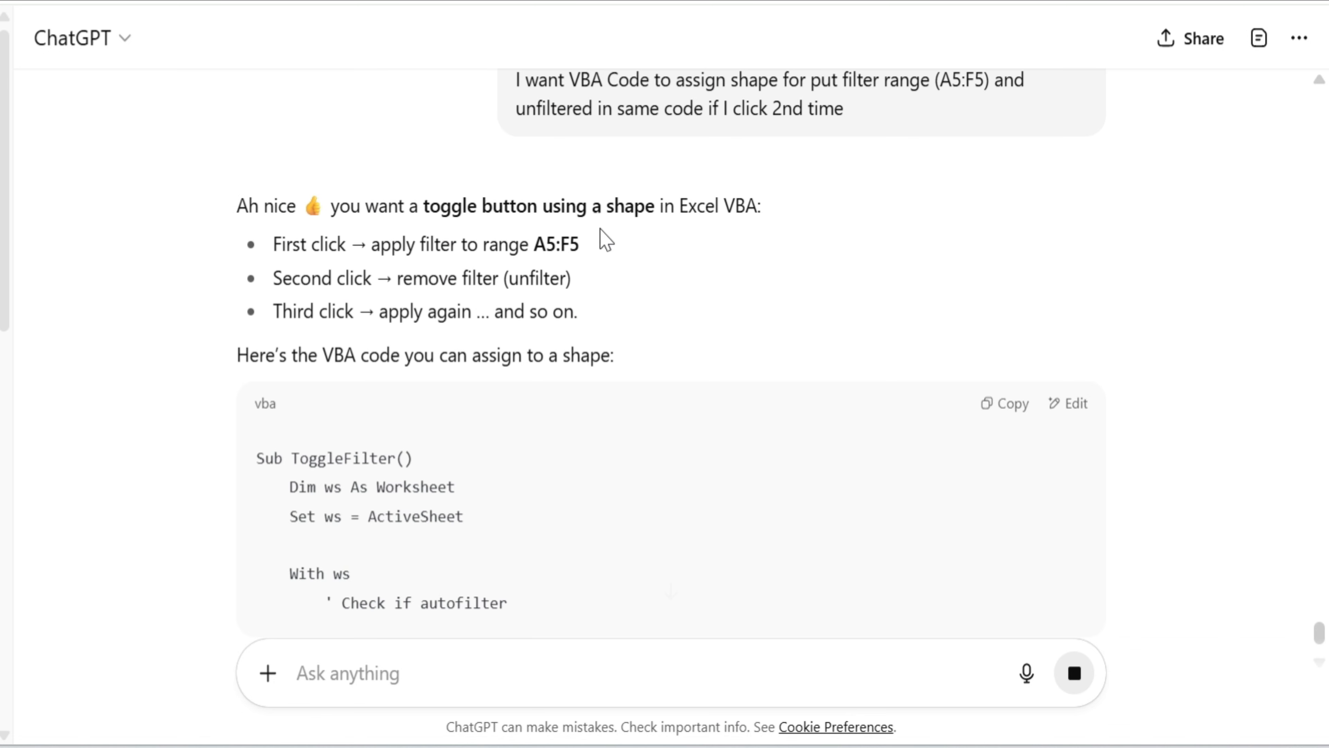
Look through the ToggleFilter code in ChatGPT's reply and copy it
click(1010, 406)
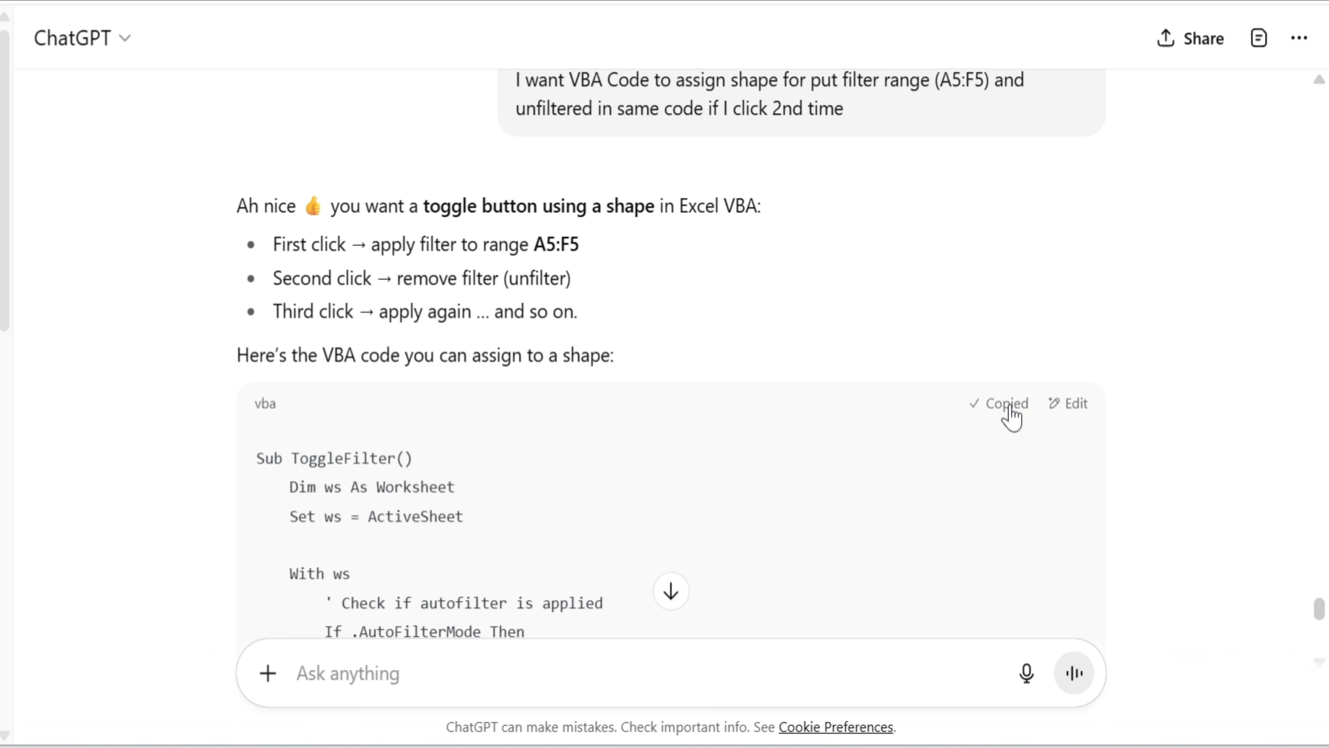
scroll(986, 498, down, 7)
scroll(986, 498, up, 6)
scroll(999, 471, up, 3)
click(1007, 402)
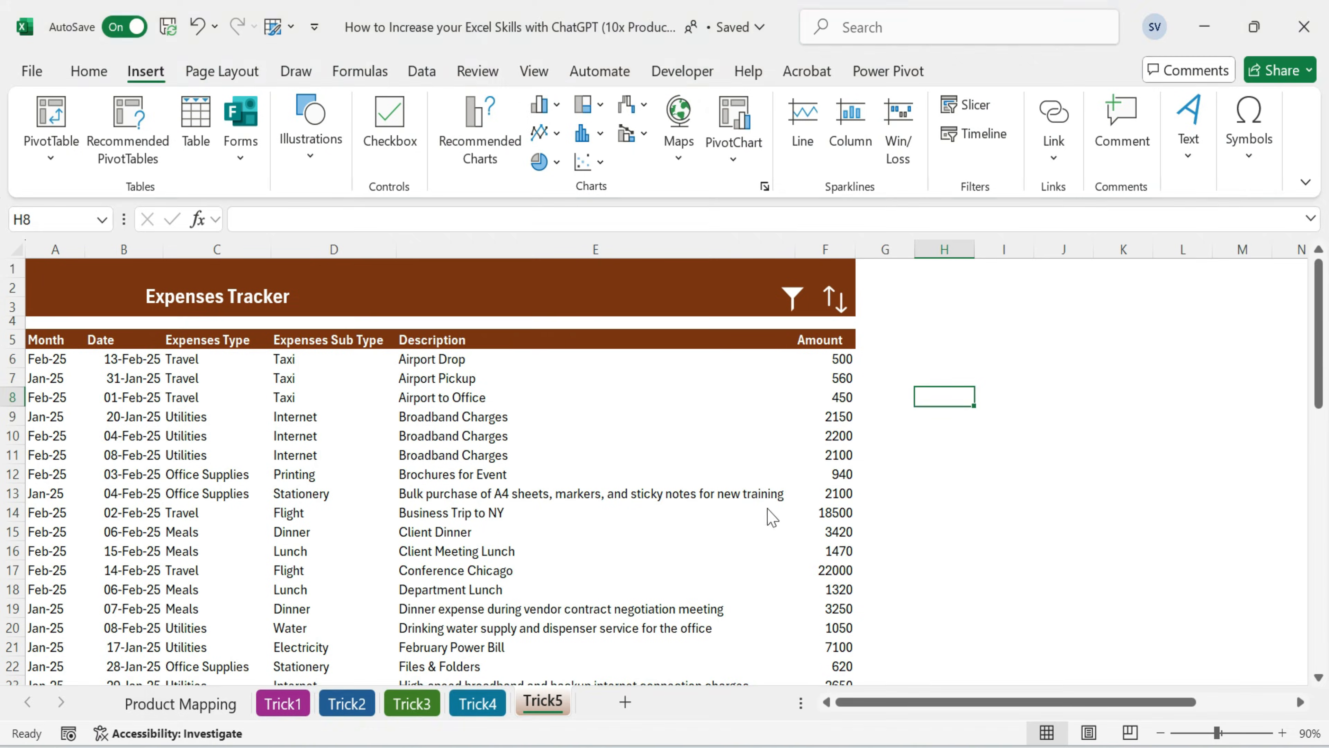
Insert a new module in the workbook's VBA project, paste the ToggleFilter code into it and return to the Trick5 sheet
click(860, 421)
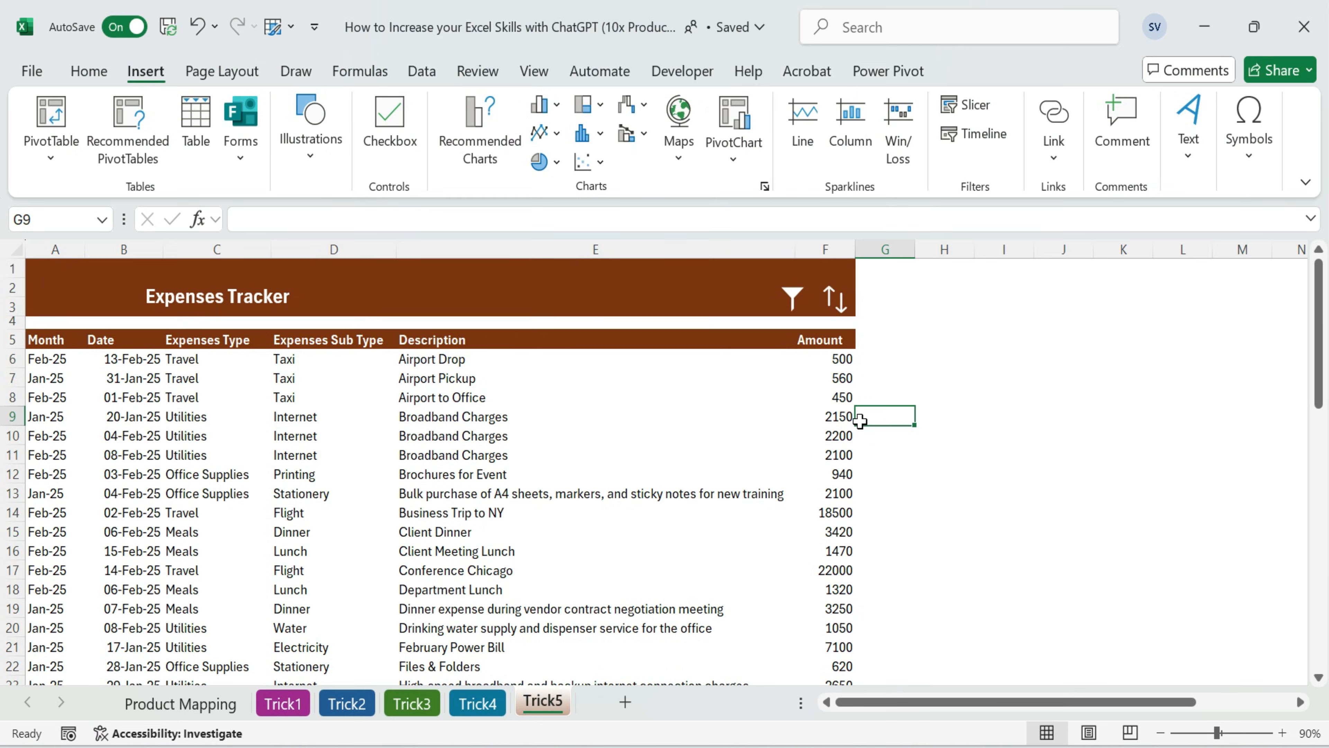
key(alt+F11)
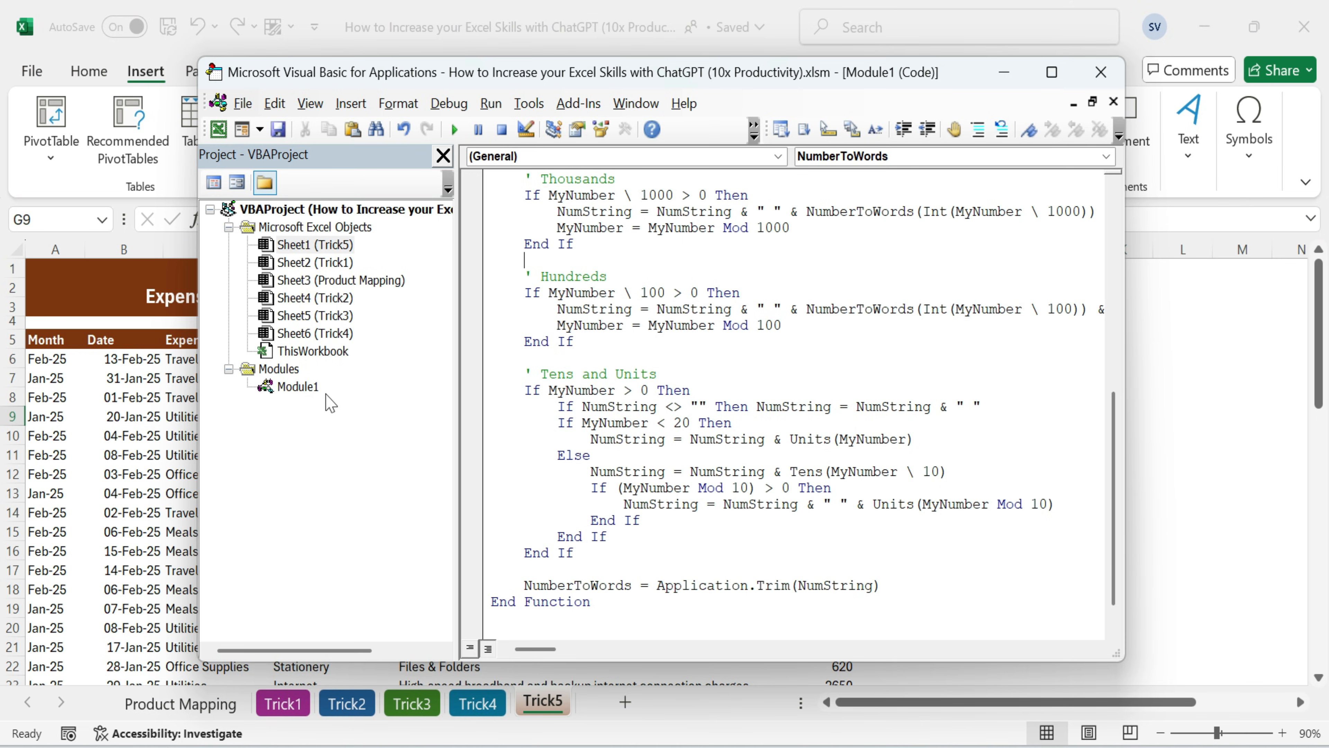
click(297, 386)
click(315, 298)
click(351, 103)
click(394, 179)
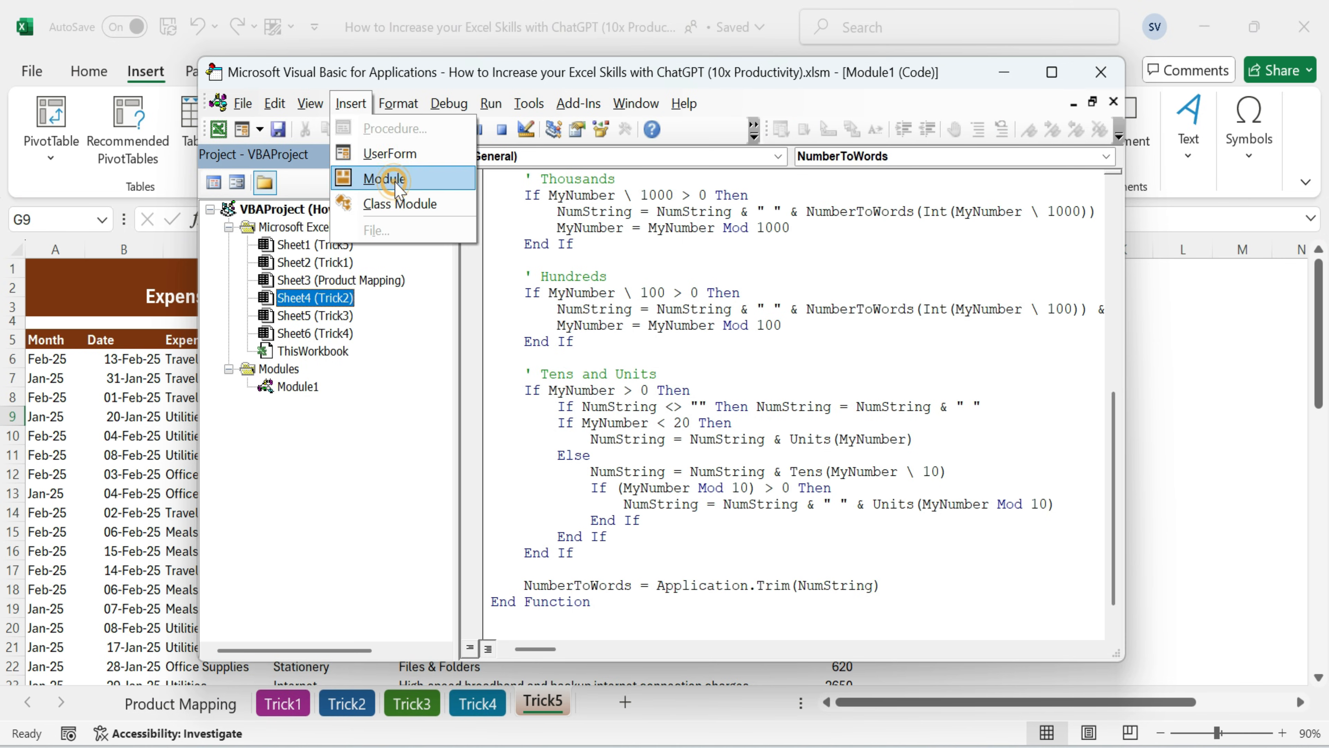
key(ctrl+v)
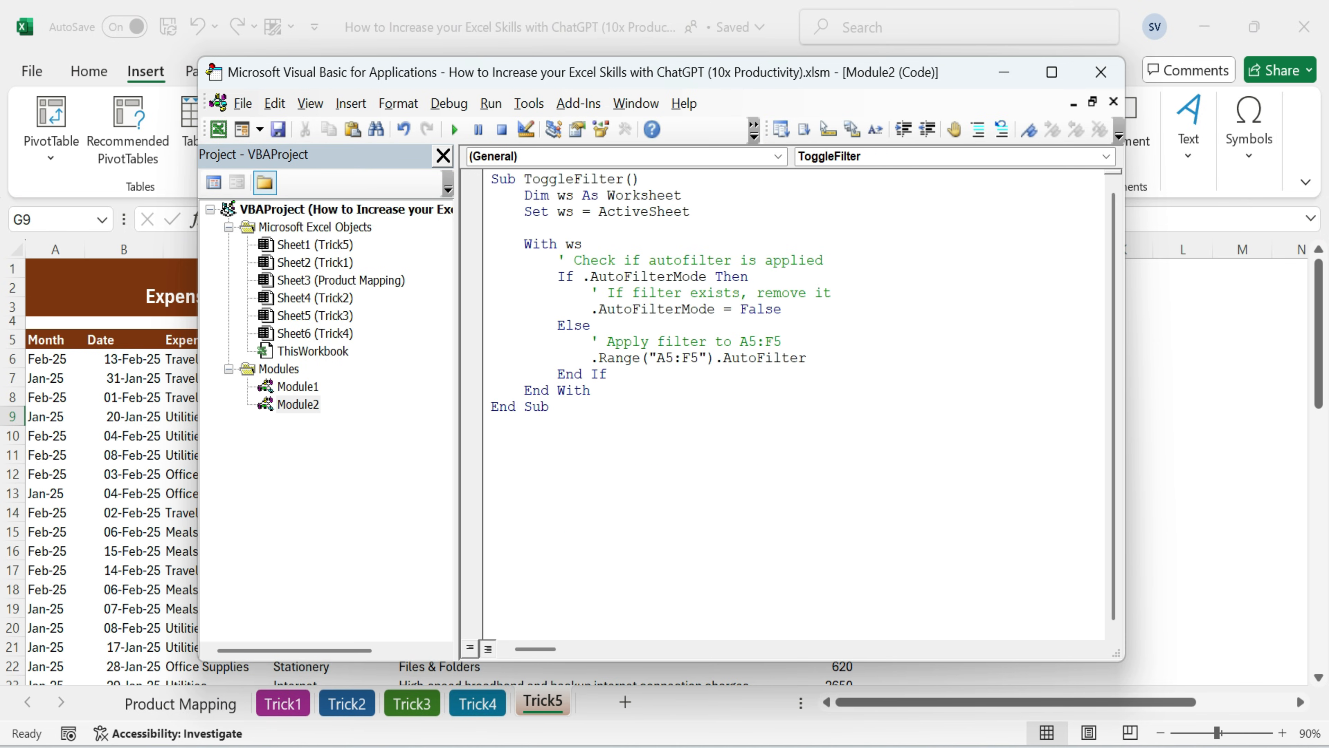
click(1180, 373)
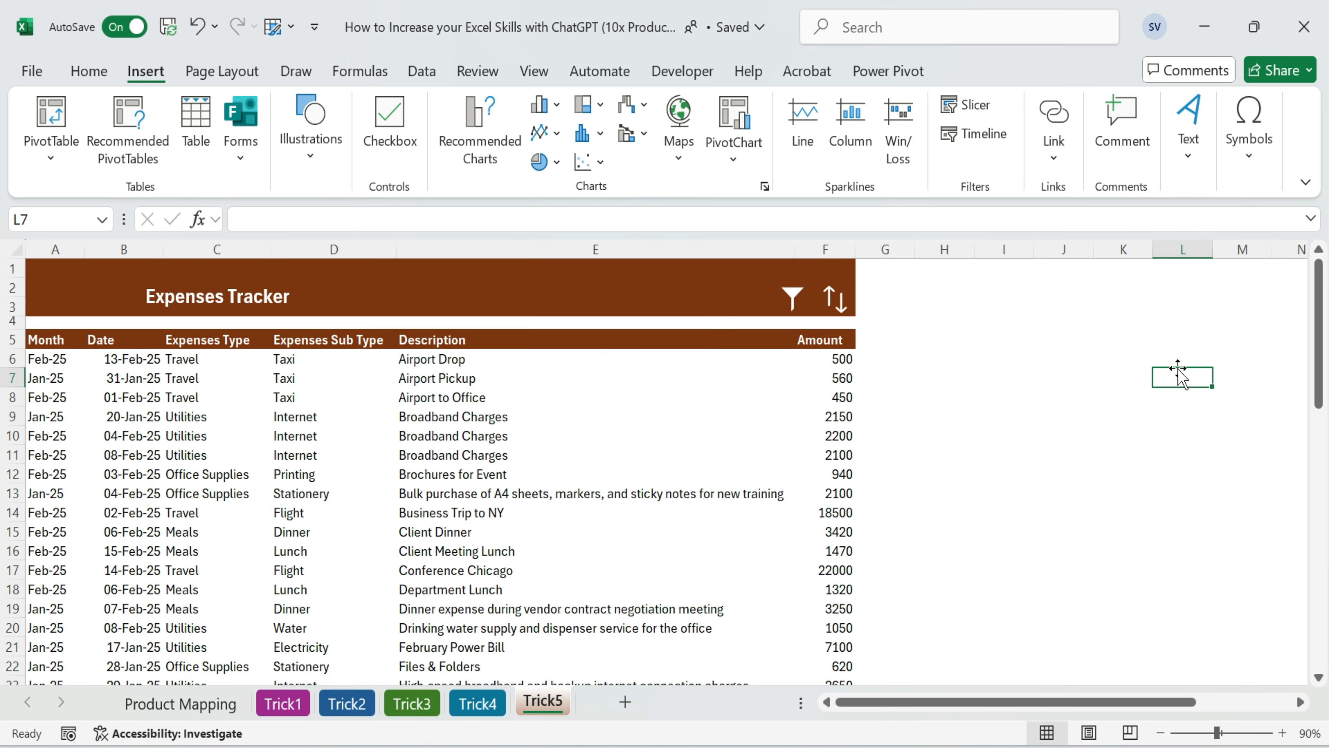
Assign the ToggleFilter macro to the filter icon on the Expenses Tracker banner
click(793, 298)
right_click(793, 298)
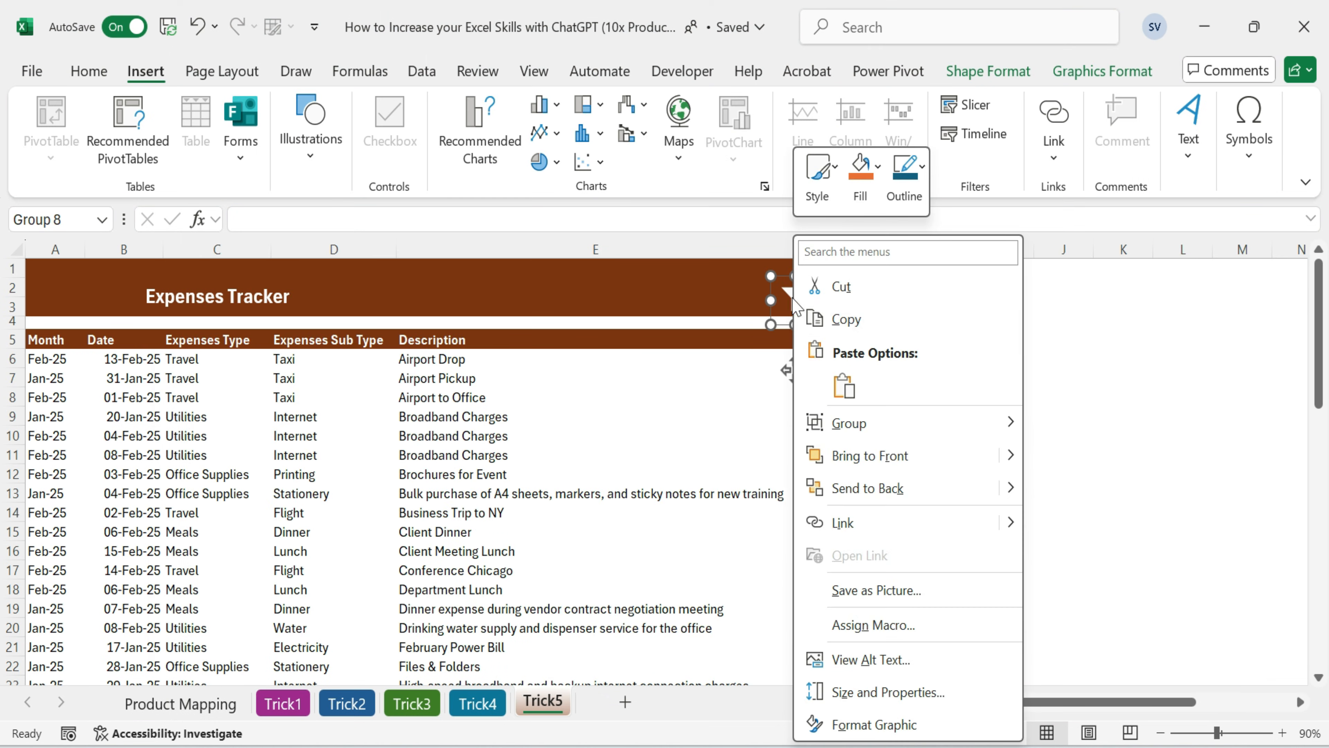
click(882, 626)
click(680, 414)
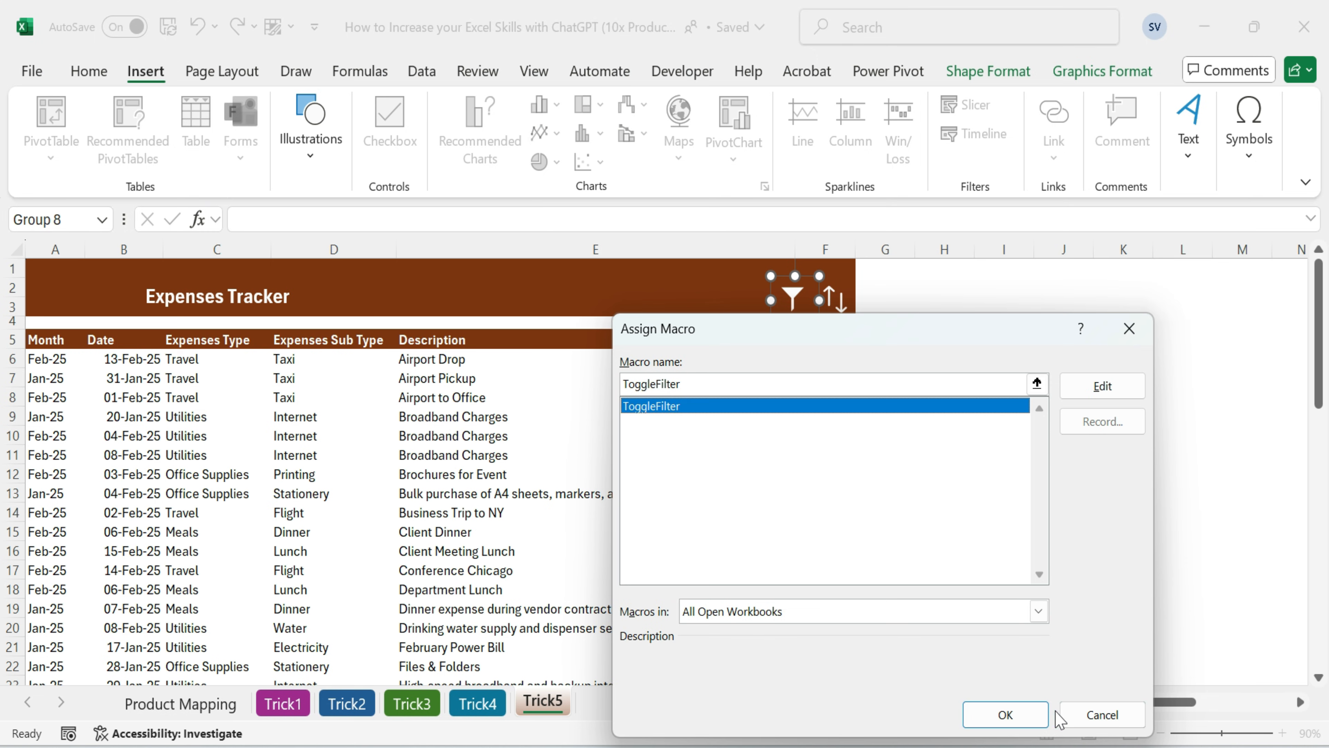
click(1012, 716)
click(1004, 453)
Test the filter icon by toggling the header row's filters on and off, and look at the Description filter list
click(769, 301)
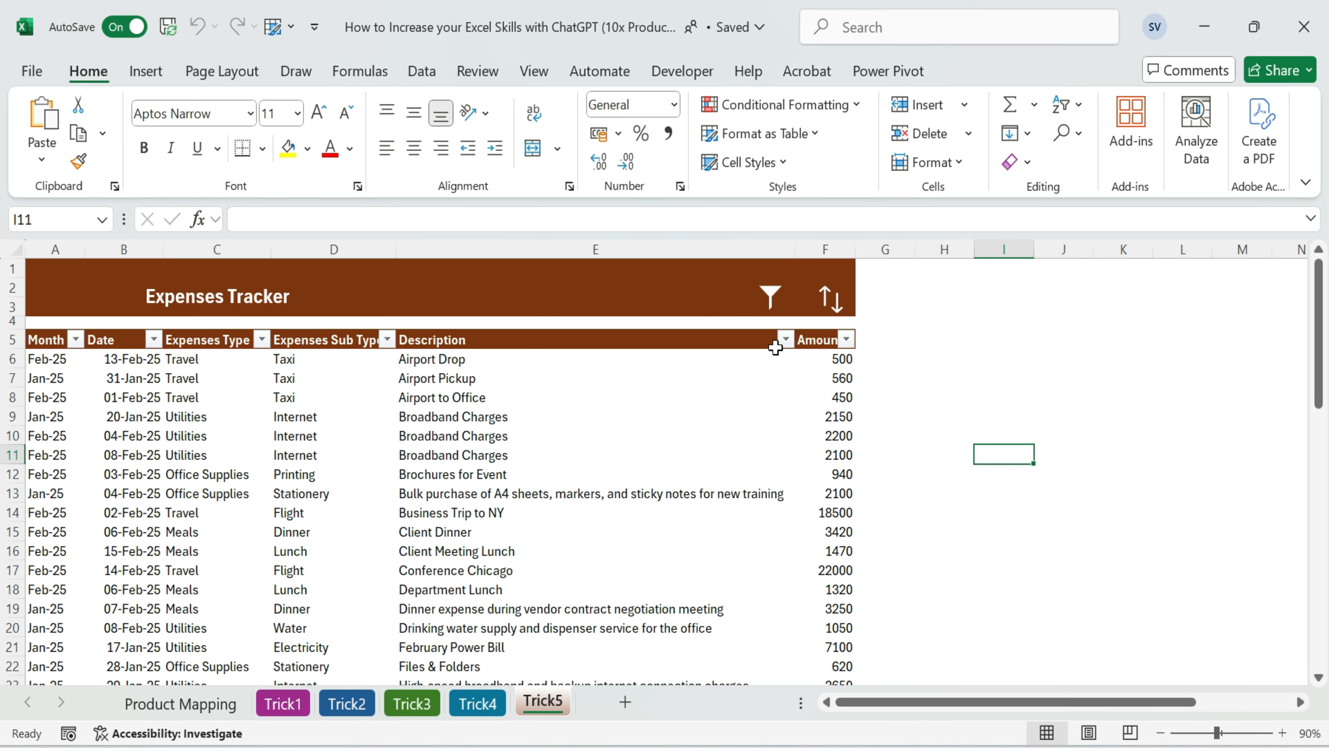
click(786, 339)
click(742, 713)
click(772, 299)
click(773, 299)
Filter Description to Airport to Office, Broadband Charges, Brochures for Event and the A4 sheets bulk purchase, and clear it with the filter icon
click(786, 339)
click(552, 506)
click(553, 568)
click(552, 588)
click(552, 609)
click(553, 630)
click(691, 713)
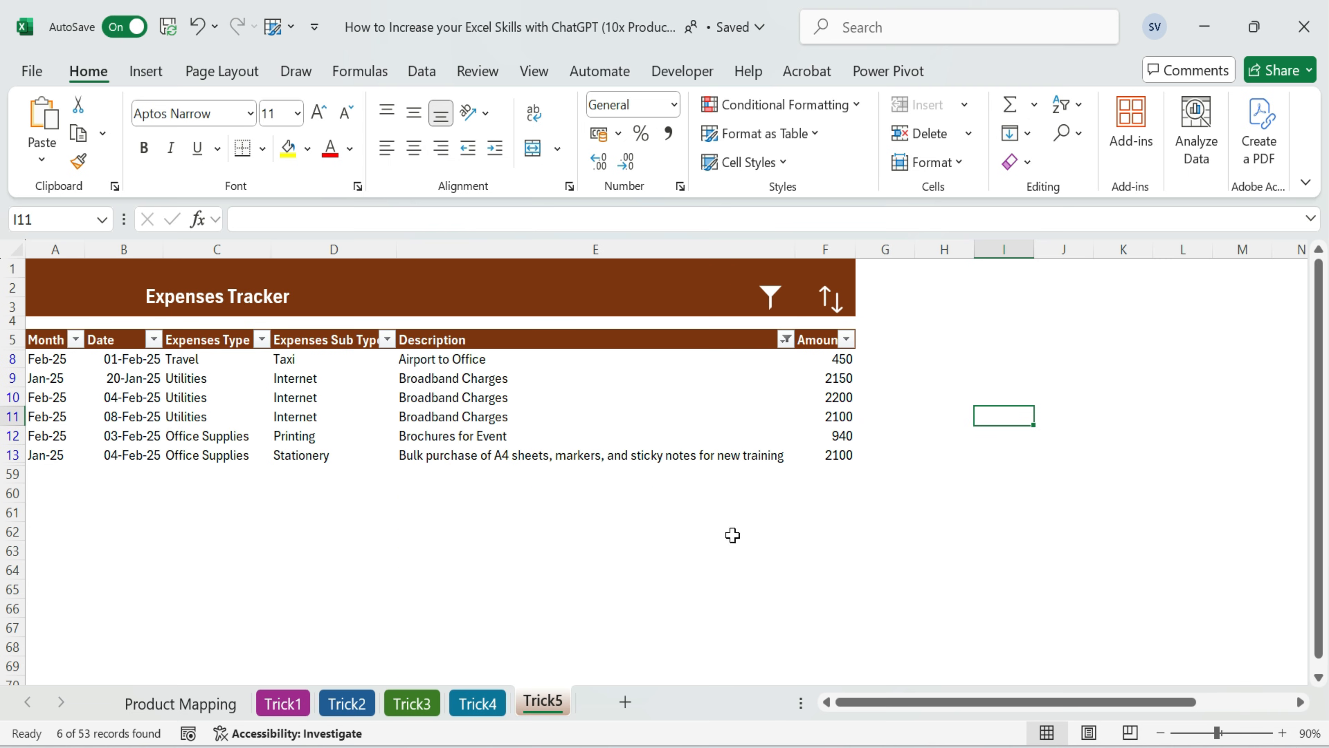
click(772, 300)
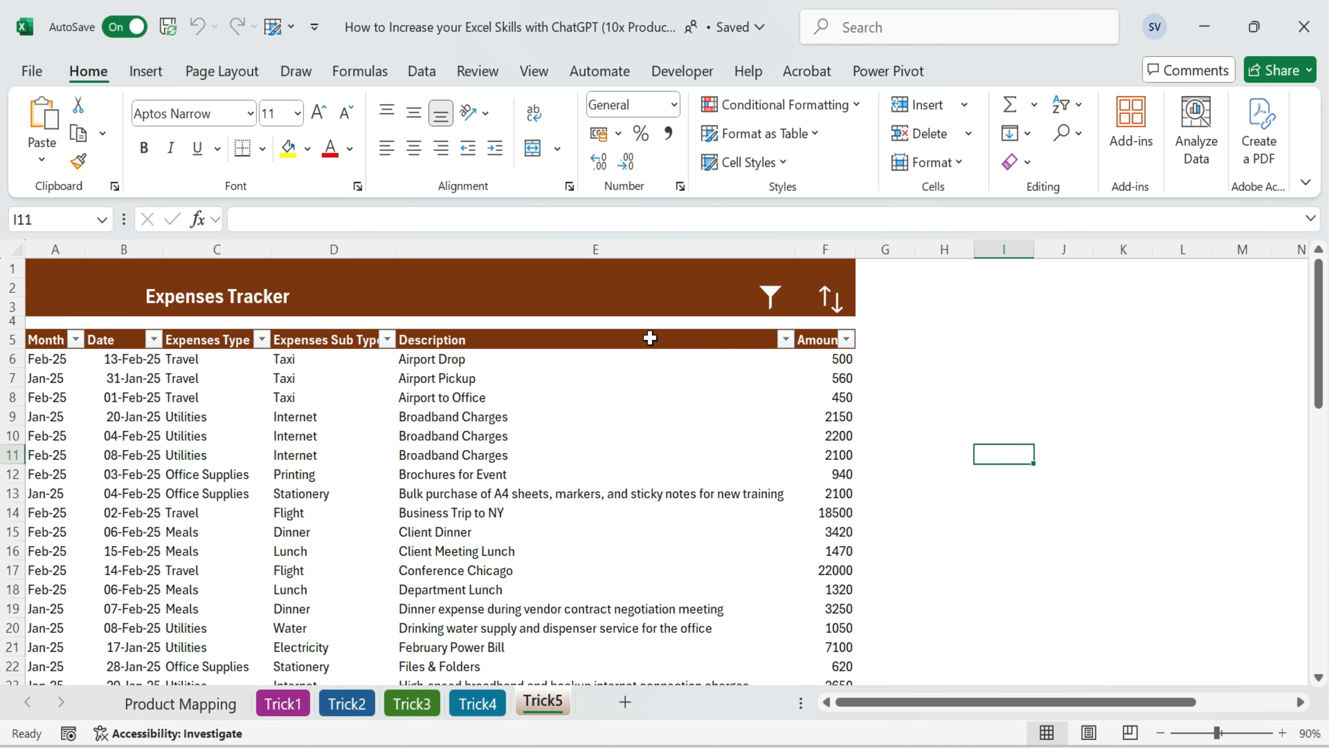
click(967, 358)
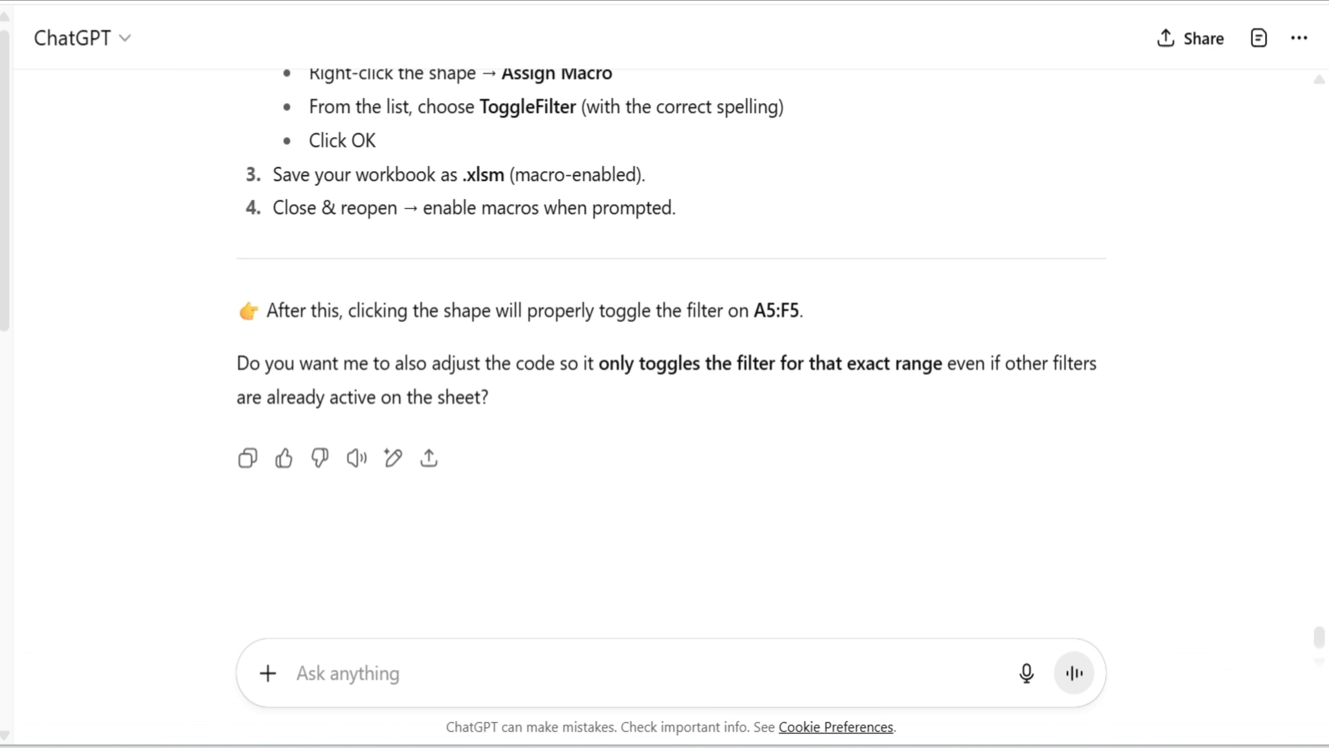
Ask ChatGPT for shape-assignable VBA code sorting A5:F(last row), header in row 5, by the active cell's column, ascending first and descending second
click(359, 670)
key(ctrl+v)
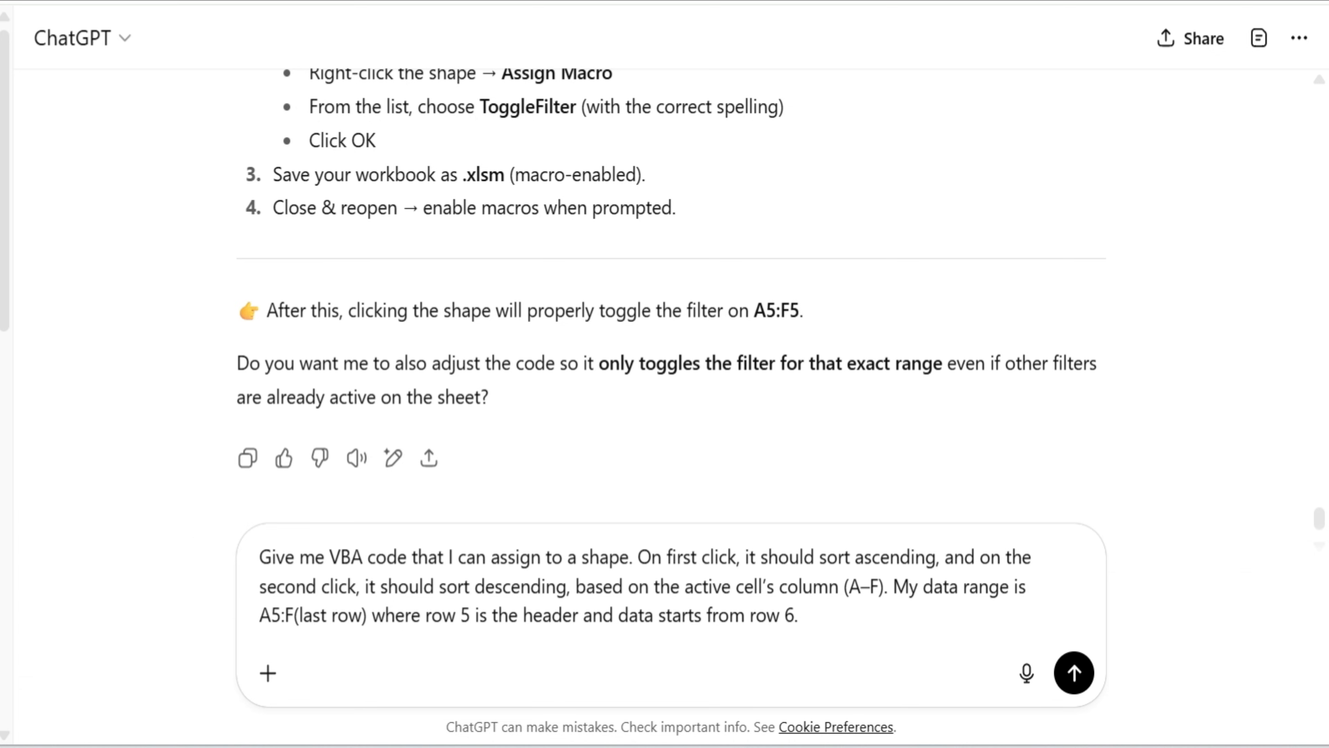
click(1077, 676)
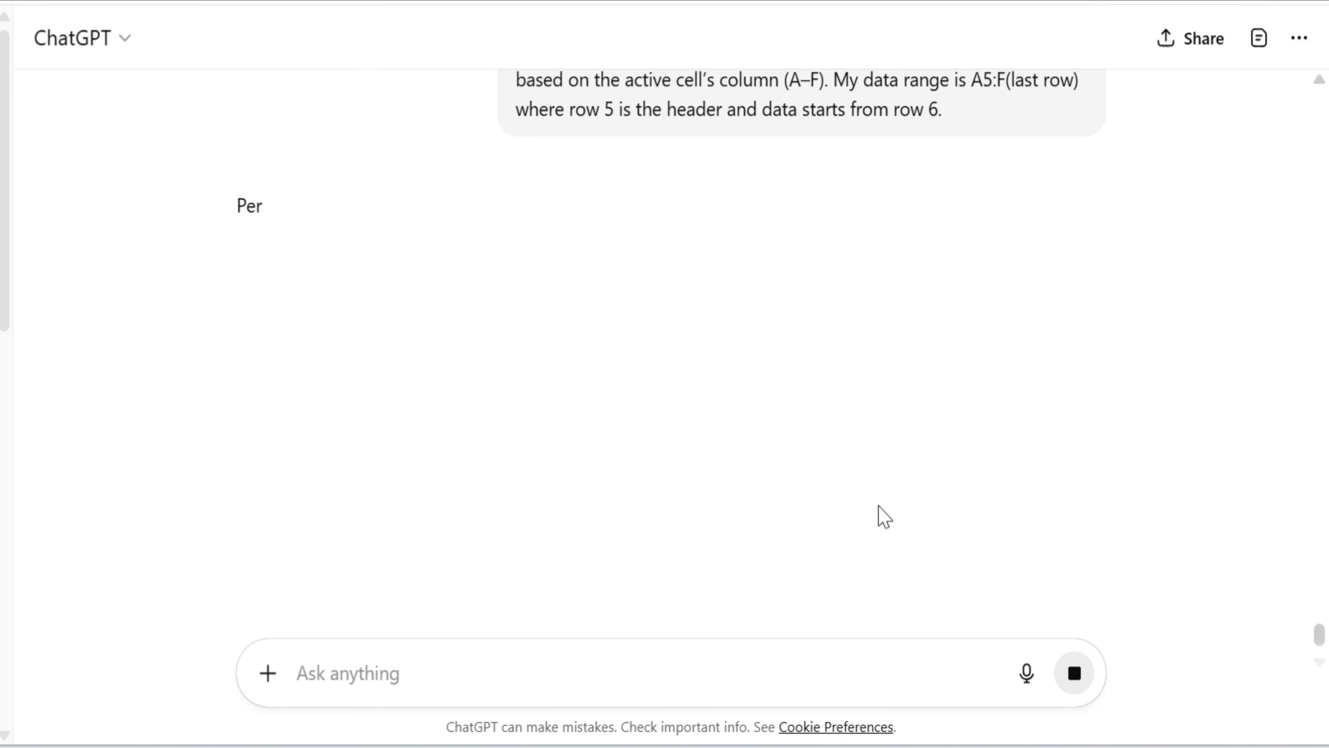
Review ChatGPT's sort macro reply and copy the ToggleSort VBA code
scroll(889, 446, down, 12)
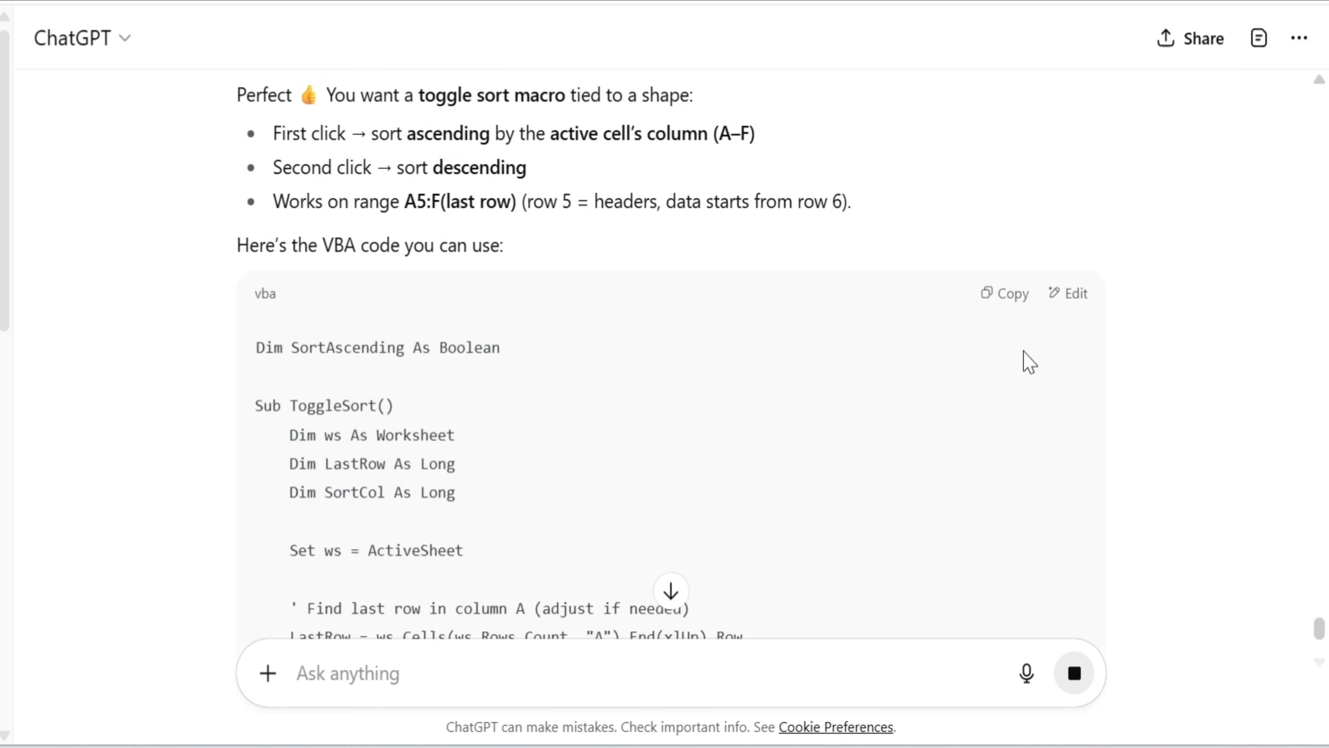
scroll(867, 423, down, 10)
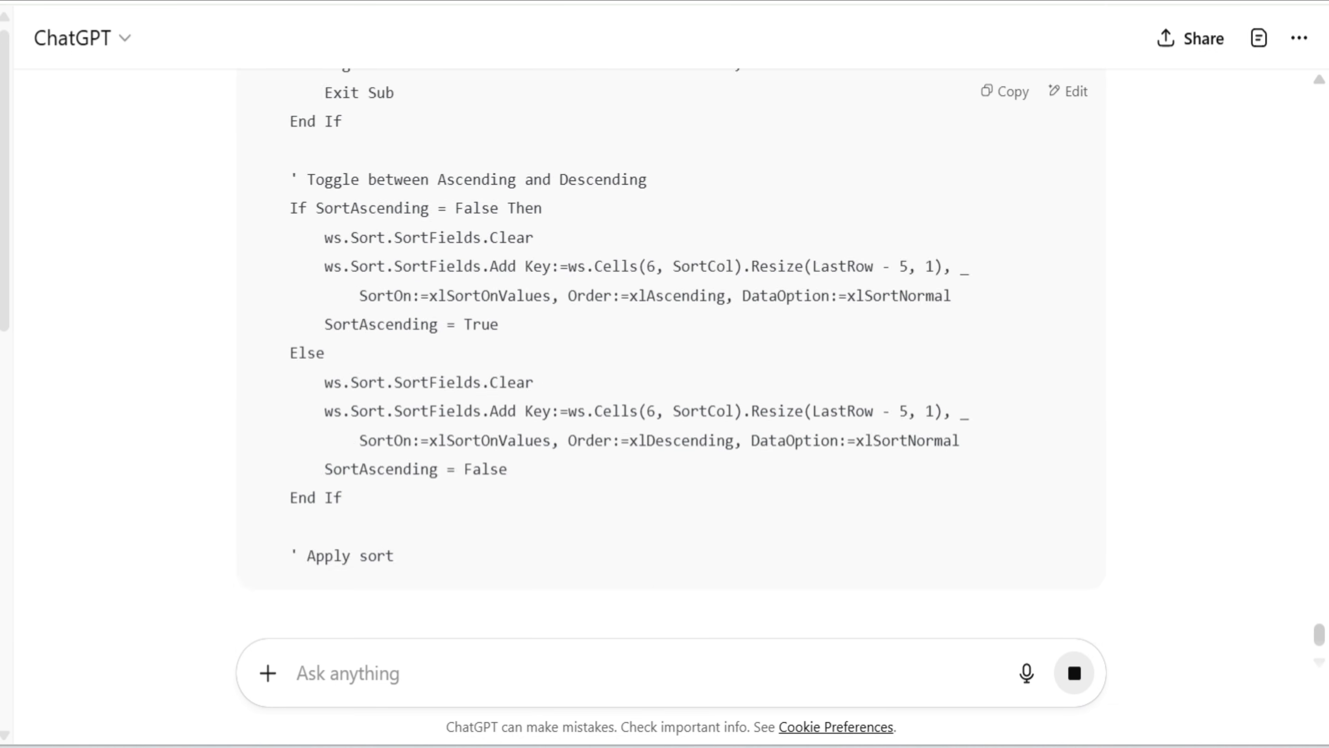
scroll(864, 415, down, 5)
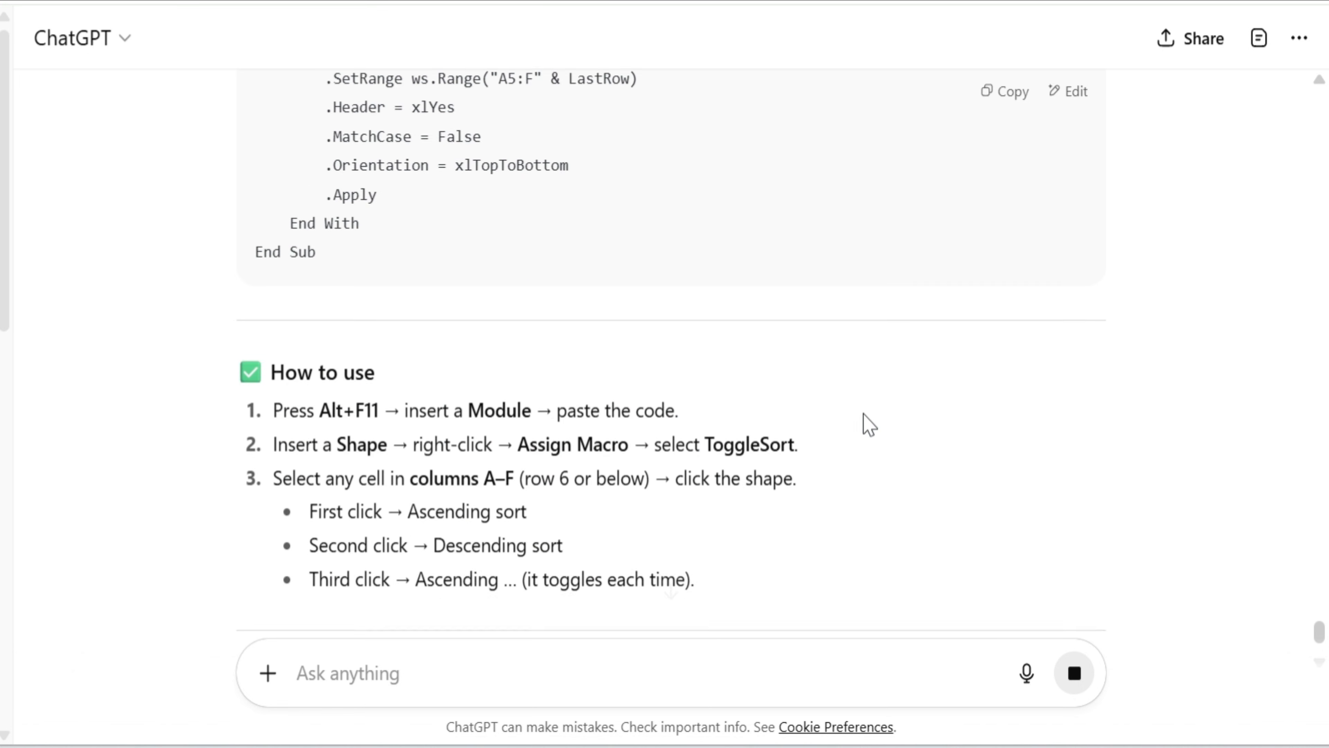
scroll(874, 418, up, 4)
scroll(882, 428, up, 20)
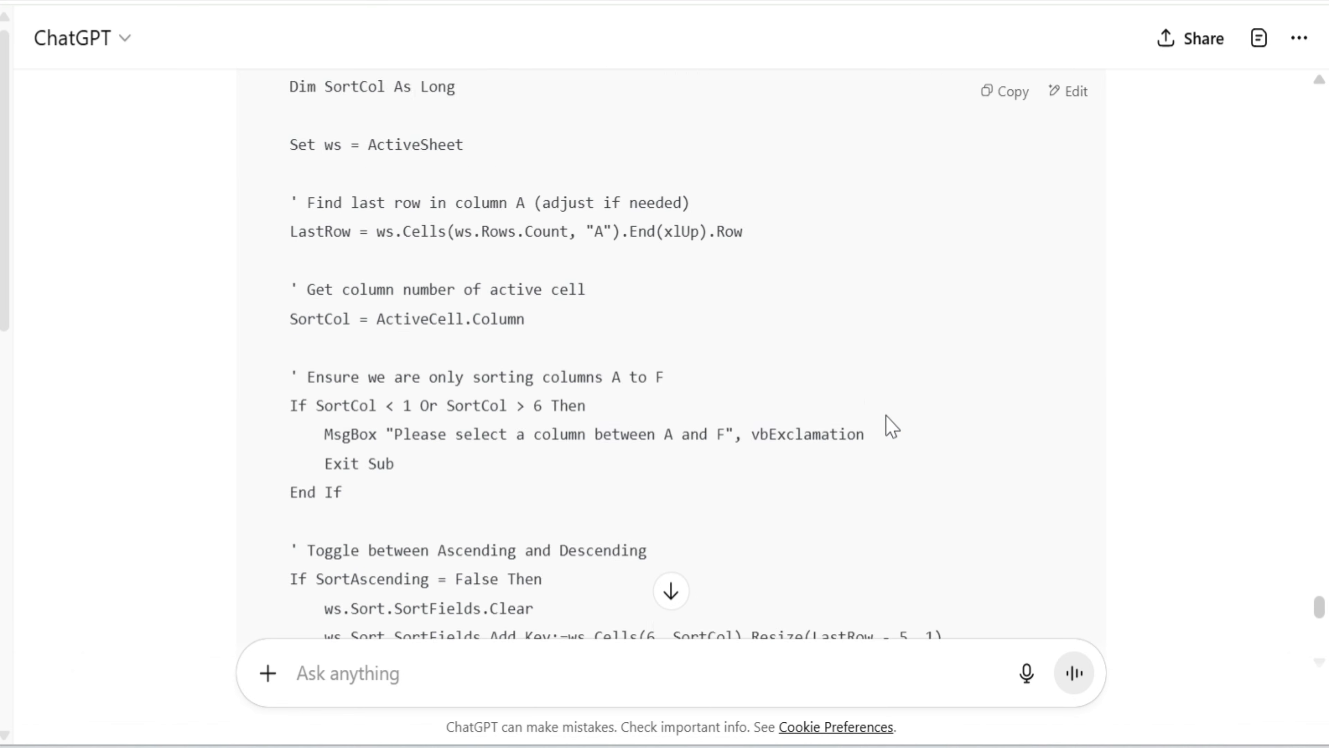
click(1012, 389)
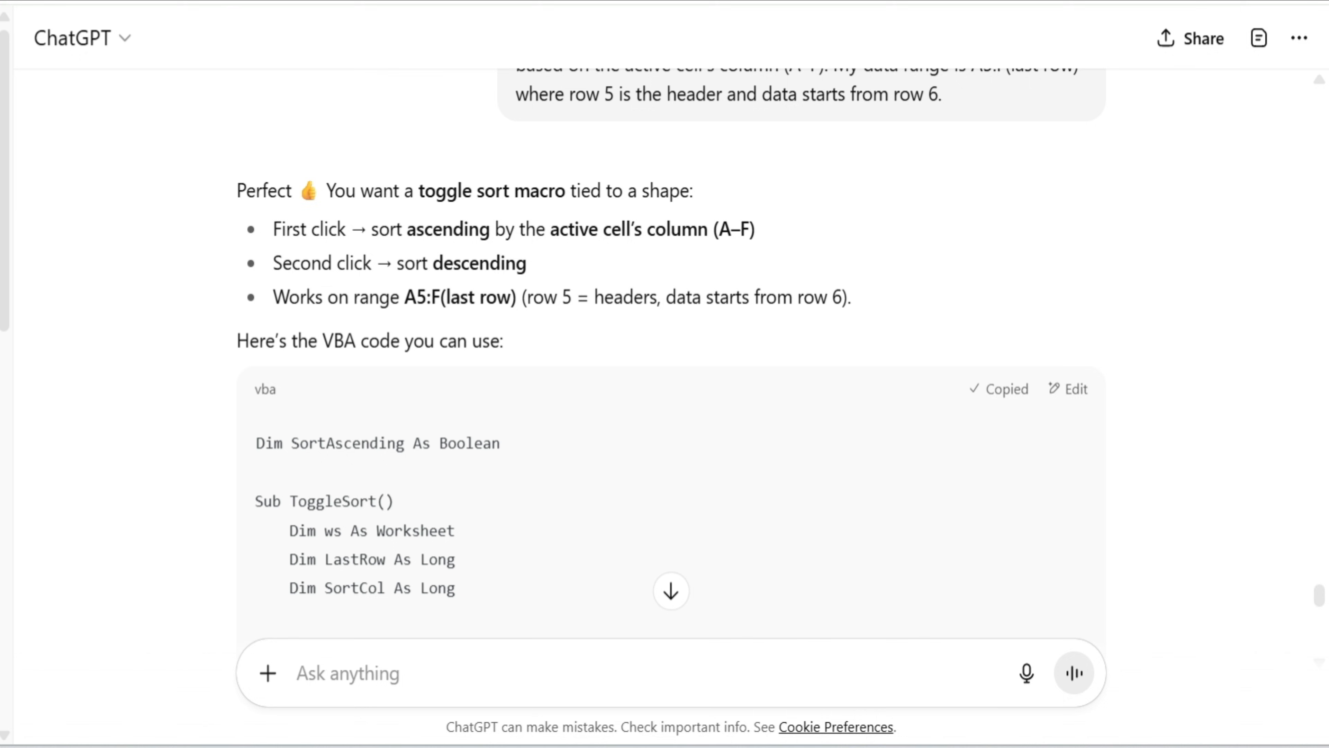
Switch to Excel's VBA editor, paste the ToggleSort code into a new module, and close the editor
key(alt+Tab)
click(1017, 471)
key(alt+F11)
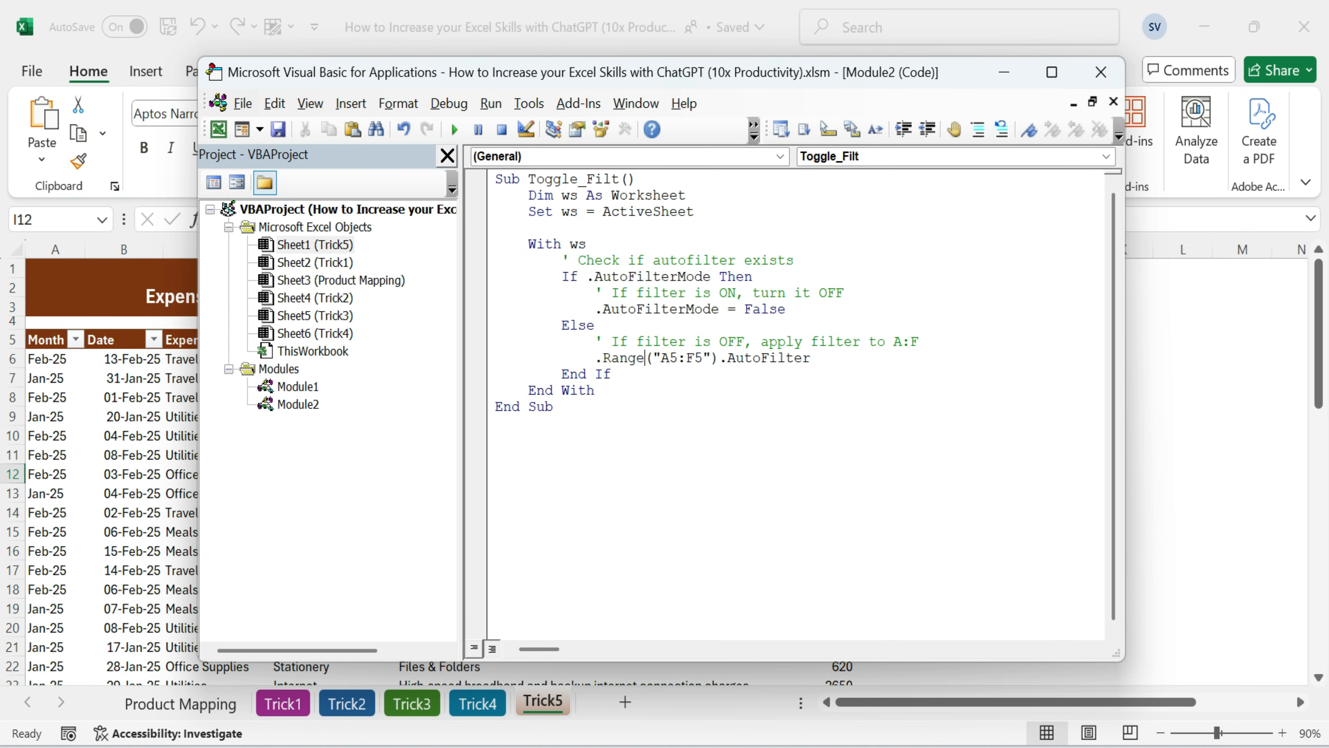
click(309, 405)
click(350, 103)
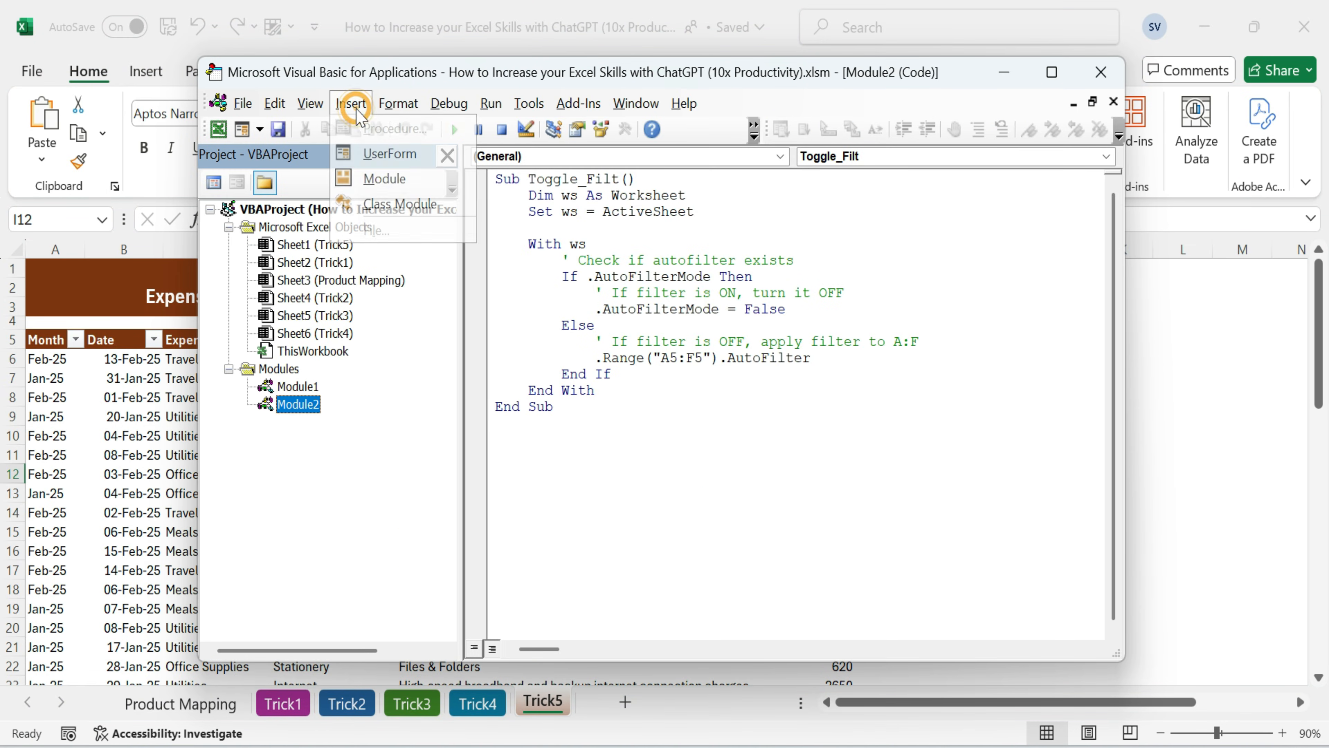
click(384, 179)
key(ctrl+v)
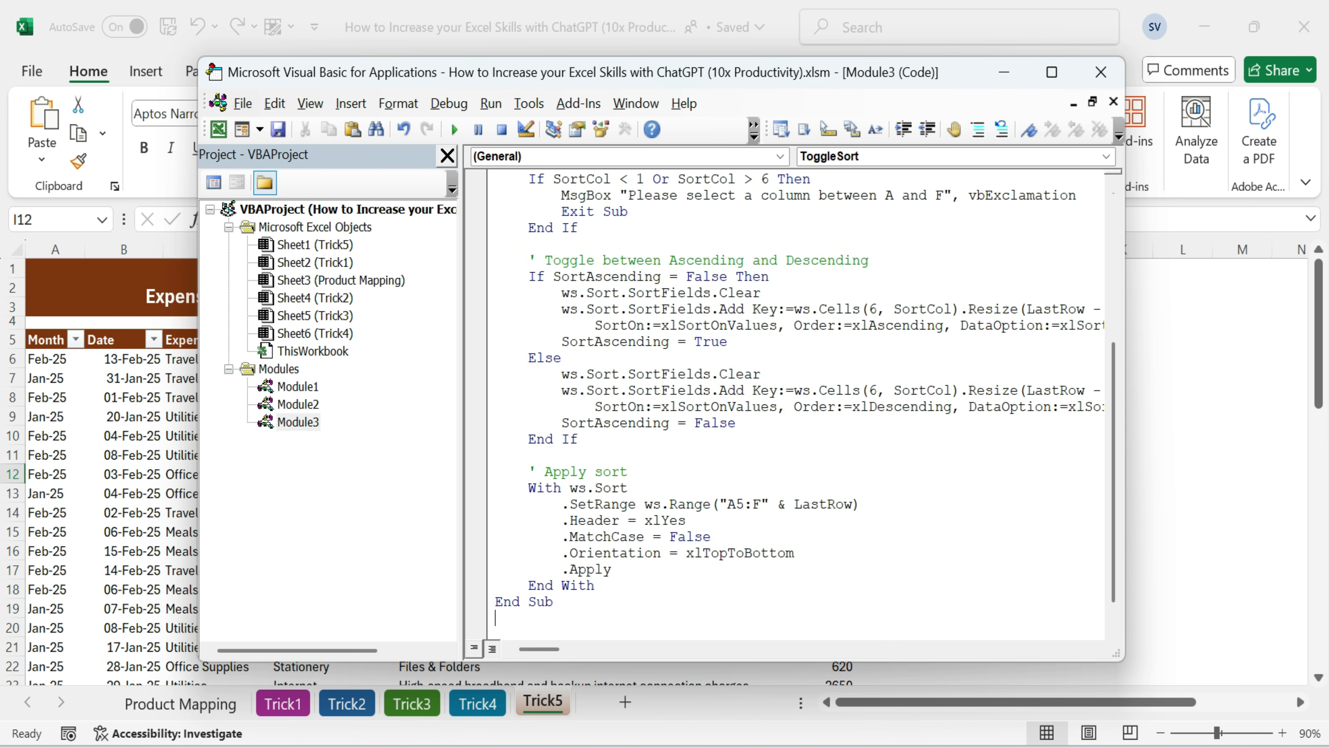
scroll(727, 489, up, 5)
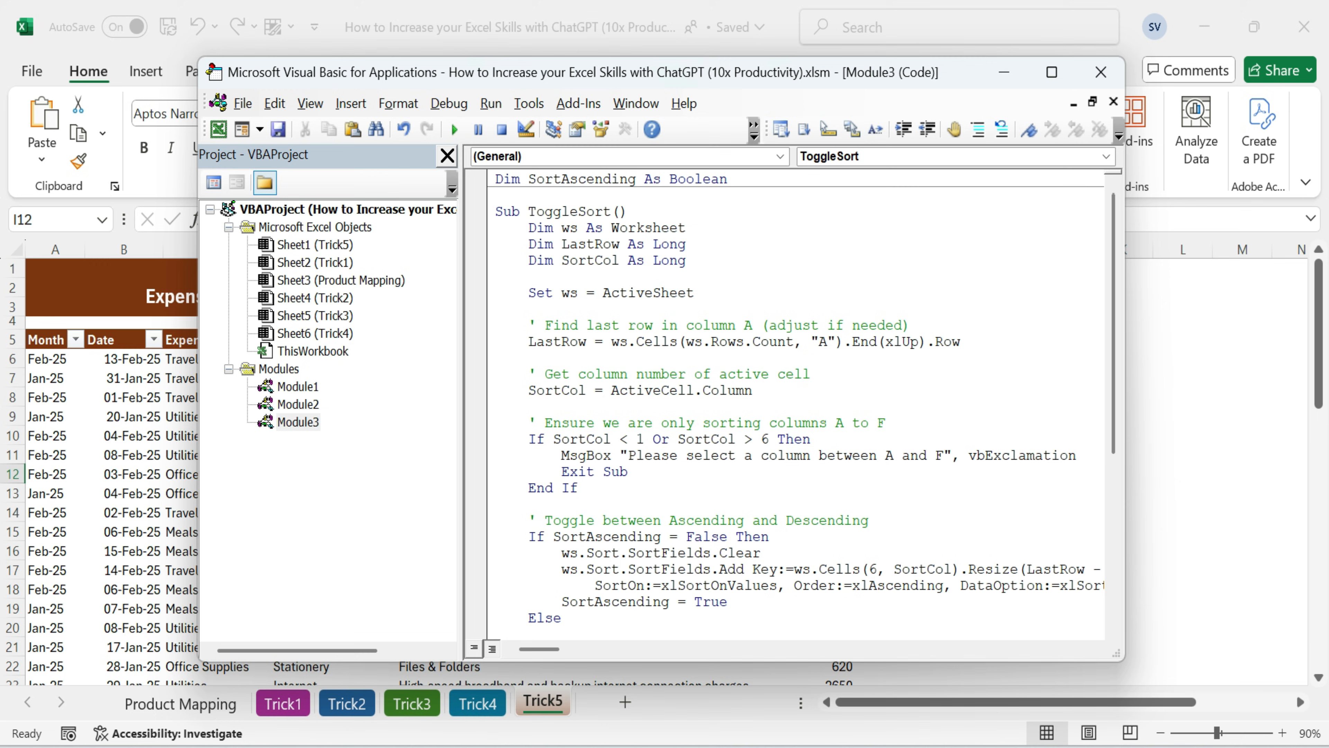
click(1100, 74)
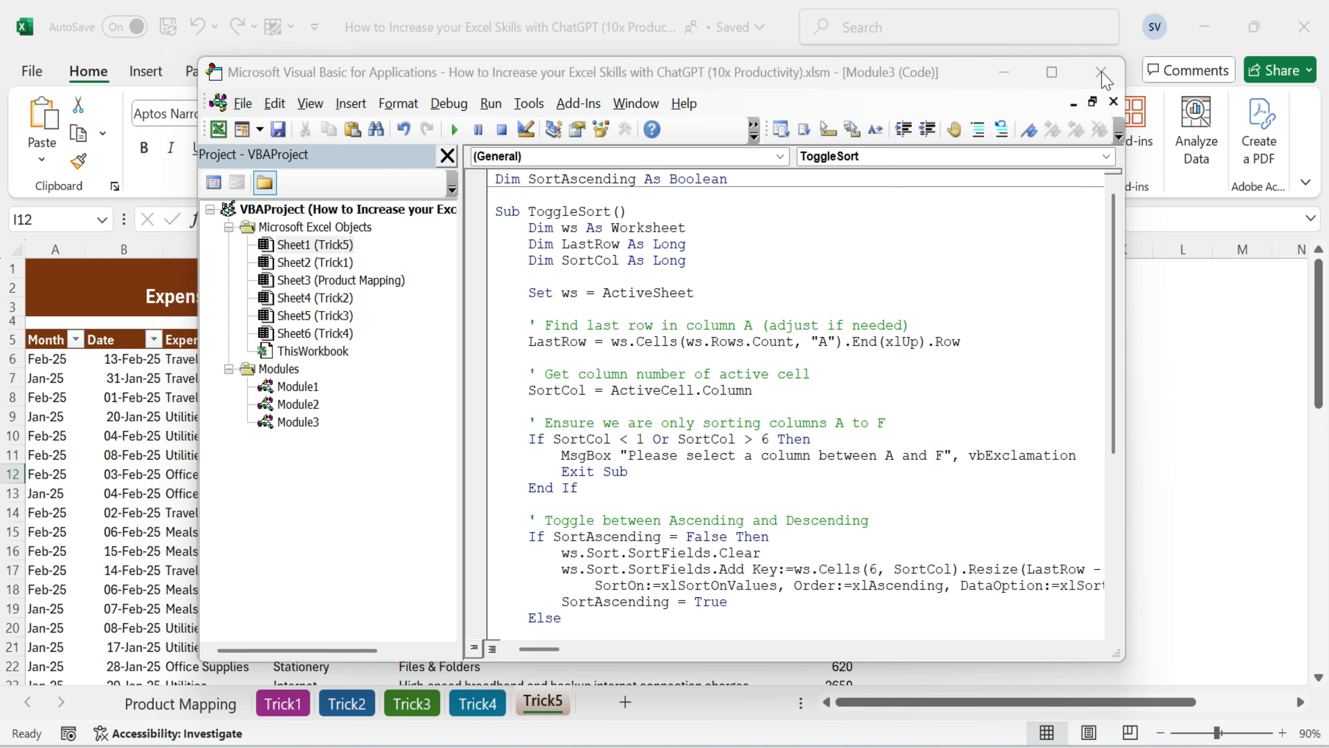
Assign the ToggleSort macro to the up-down arrows icon on the Expenses Tracker banner
click(989, 358)
right_click(840, 305)
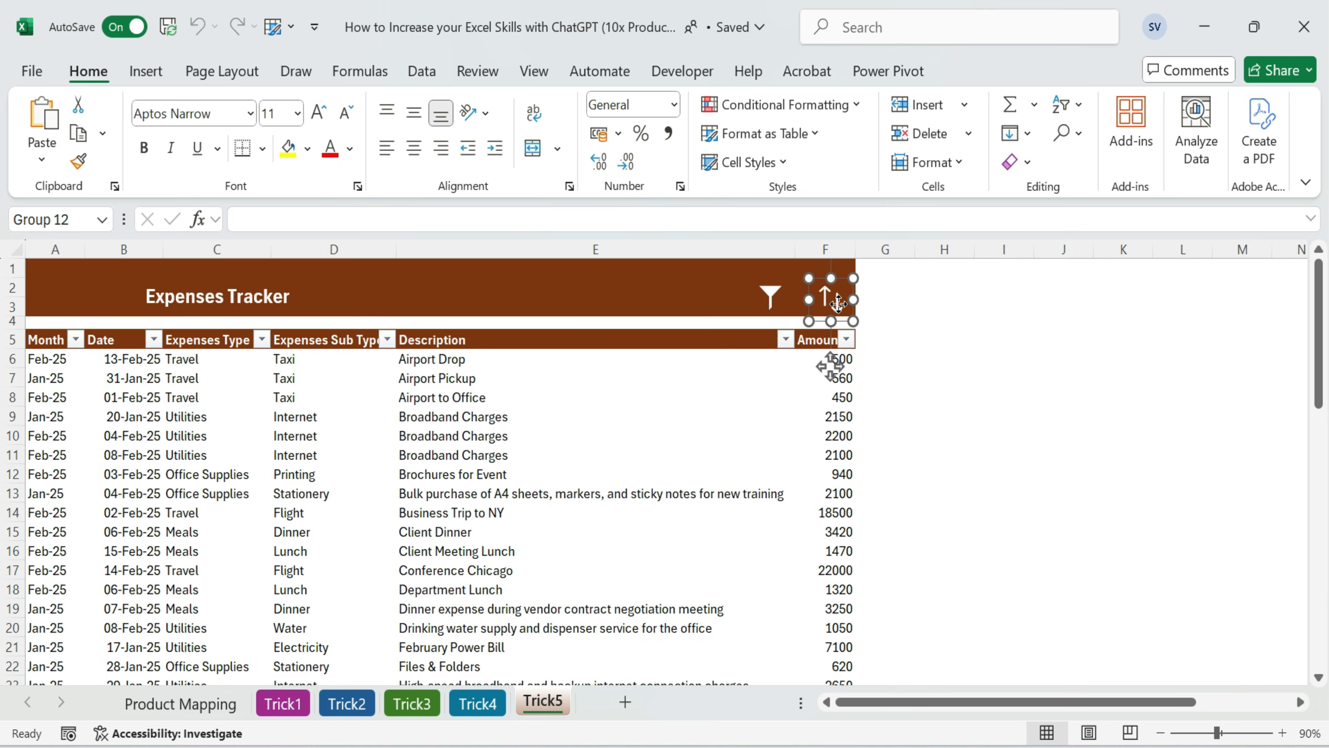
click(820, 329)
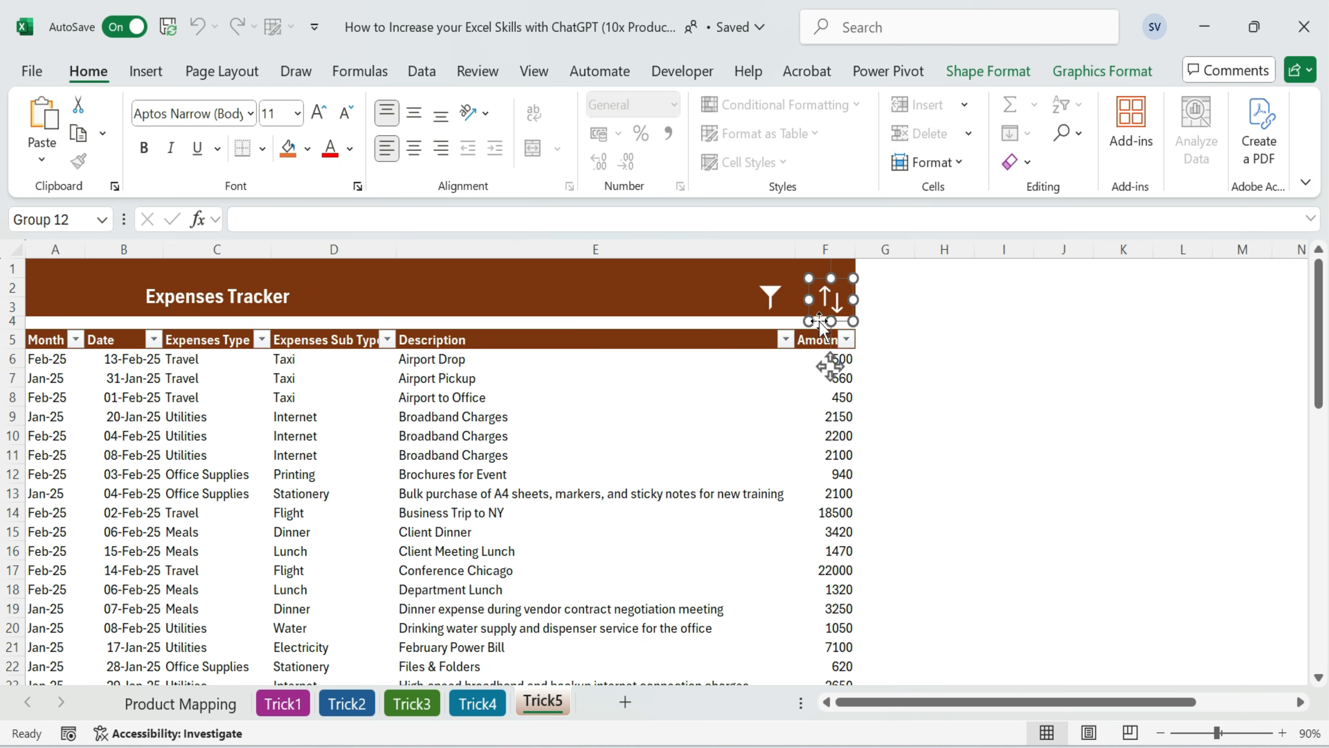
right_click(820, 325)
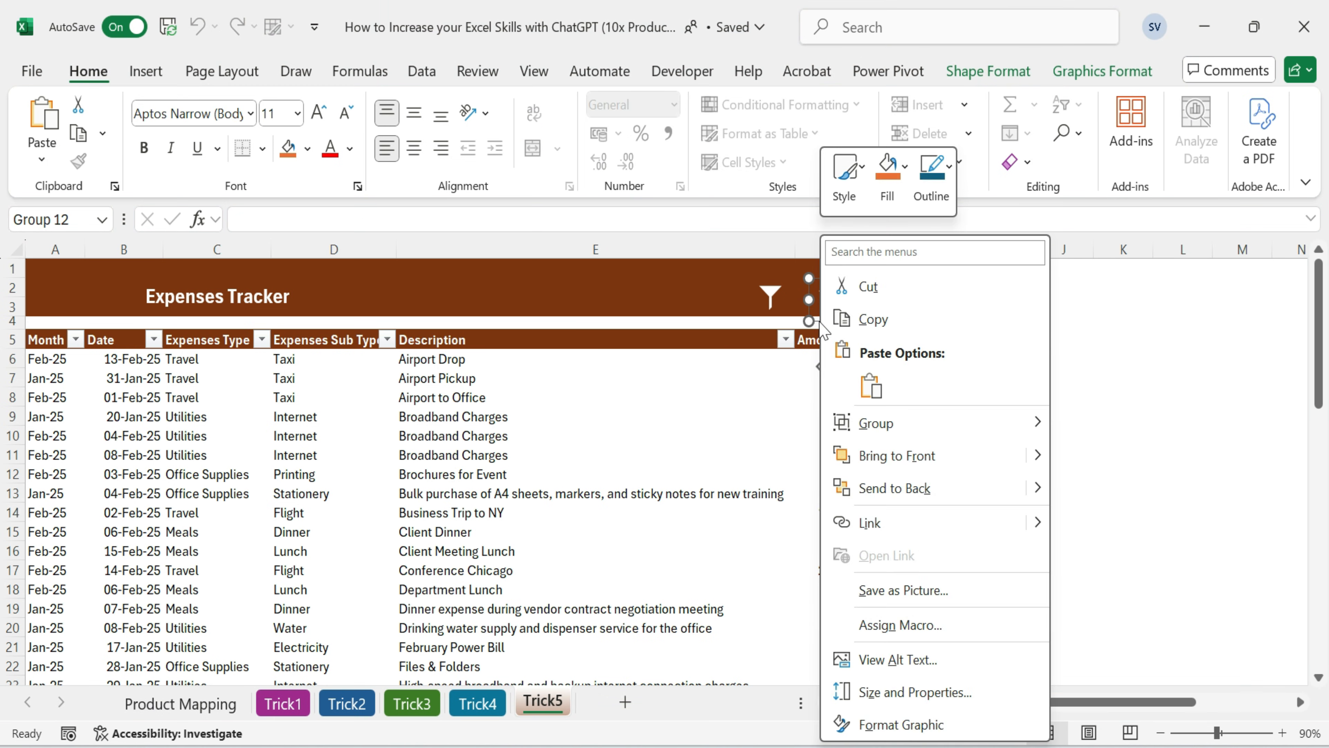
click(916, 625)
click(704, 424)
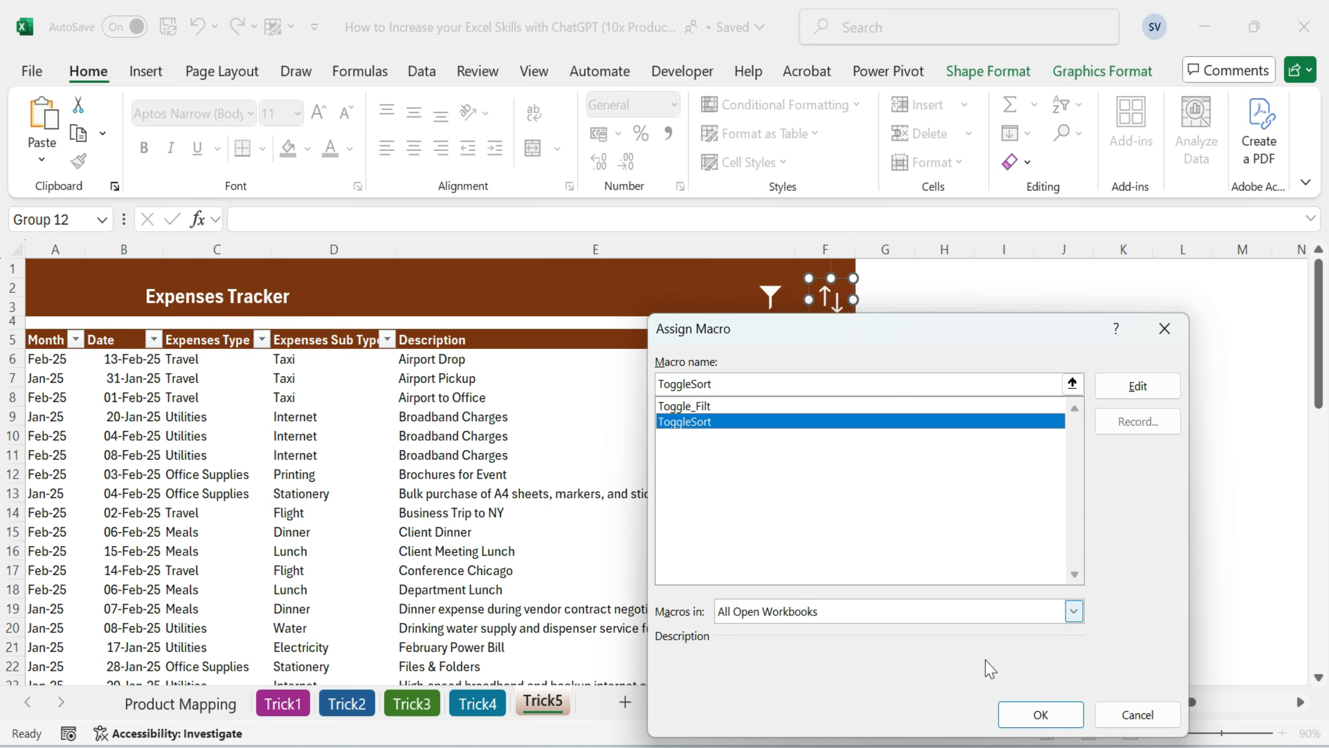
click(1039, 715)
click(1020, 371)
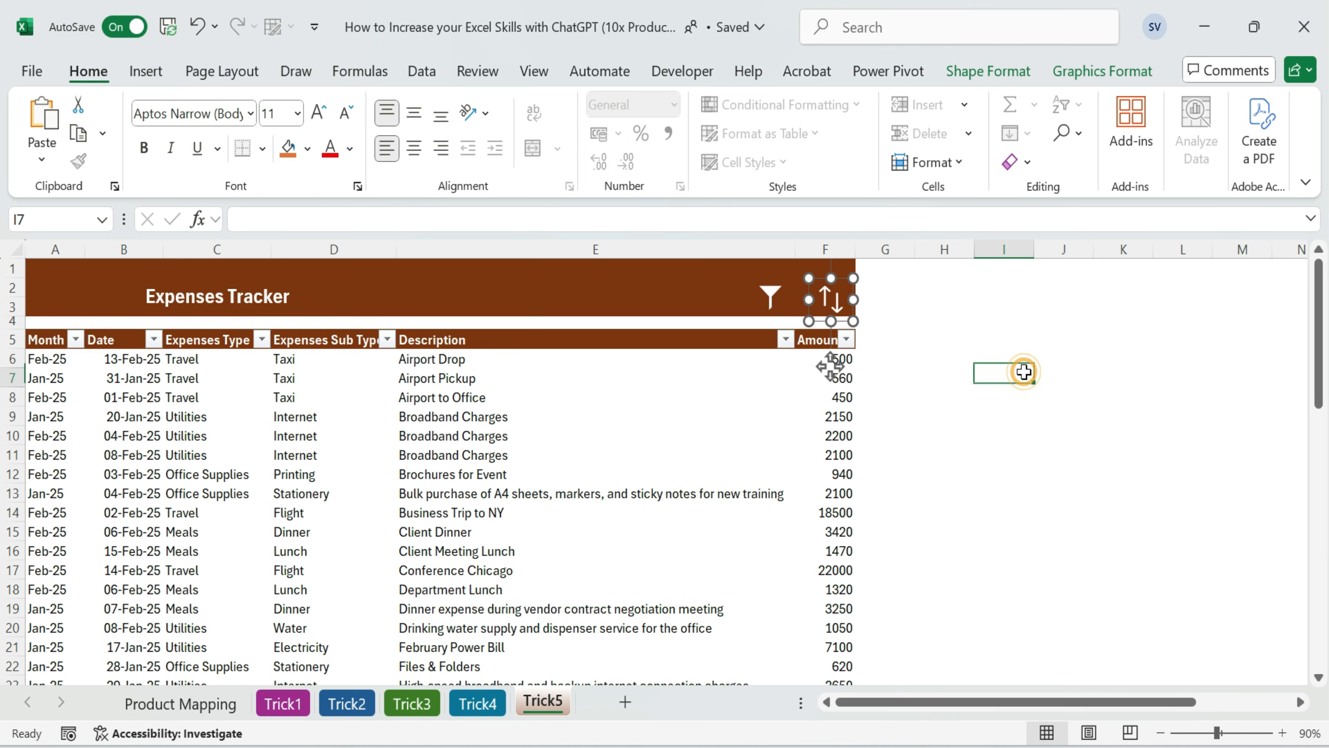
Test the sort icon on the Amount column in ascending and descending order, and turn off the header row's filters
click(829, 359)
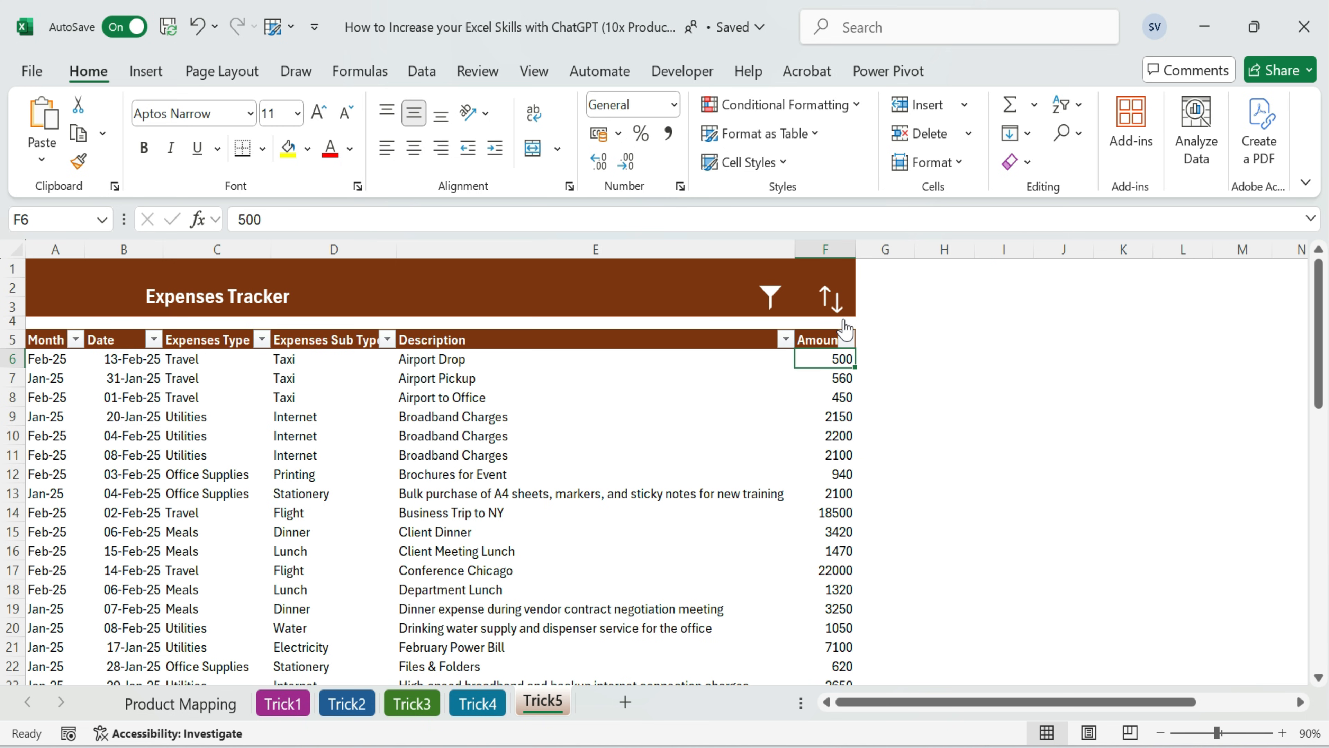
click(832, 300)
click(832, 300)
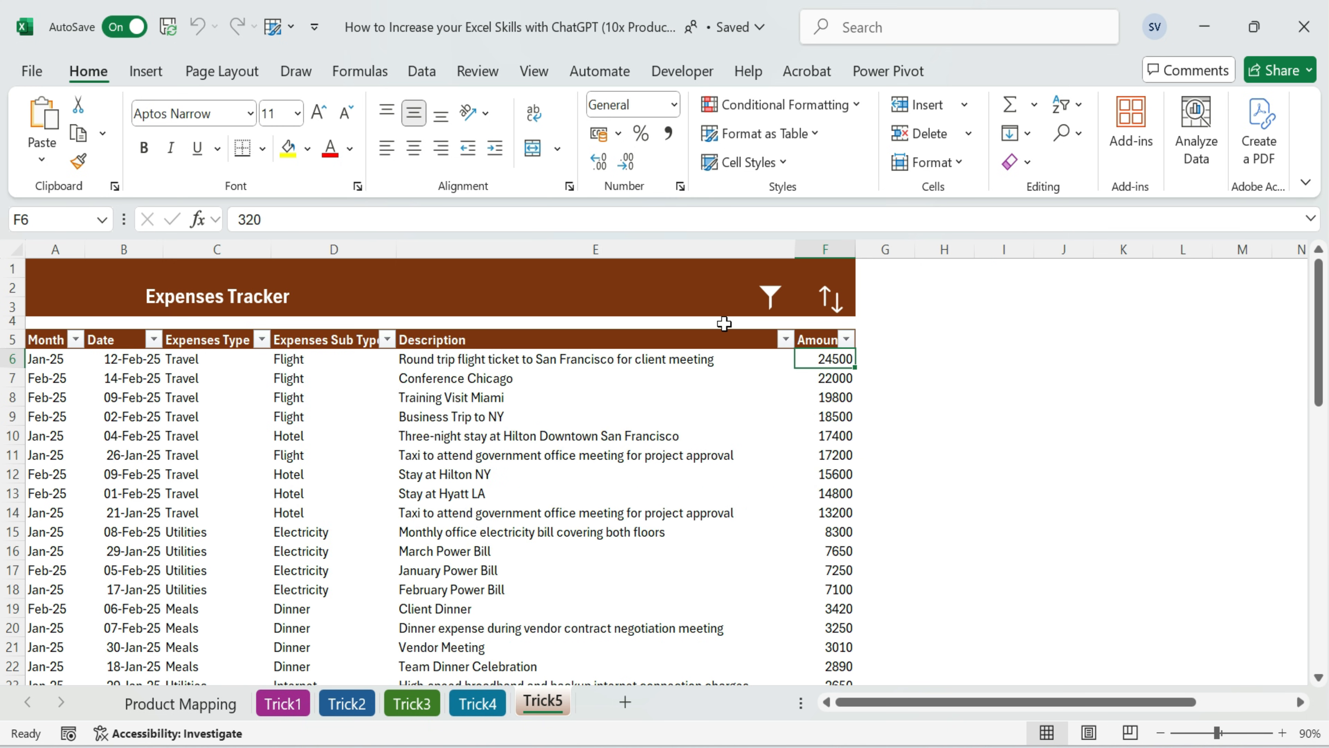
click(771, 298)
click(840, 315)
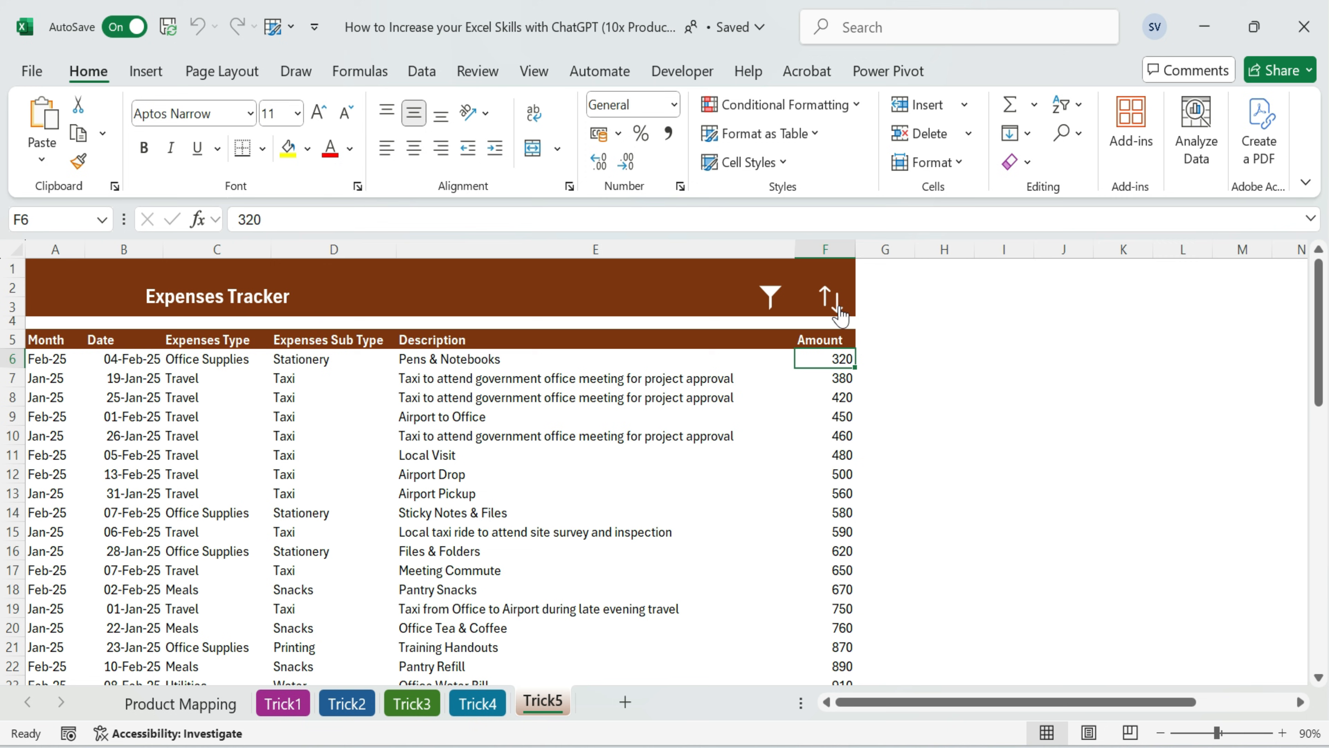
click(840, 315)
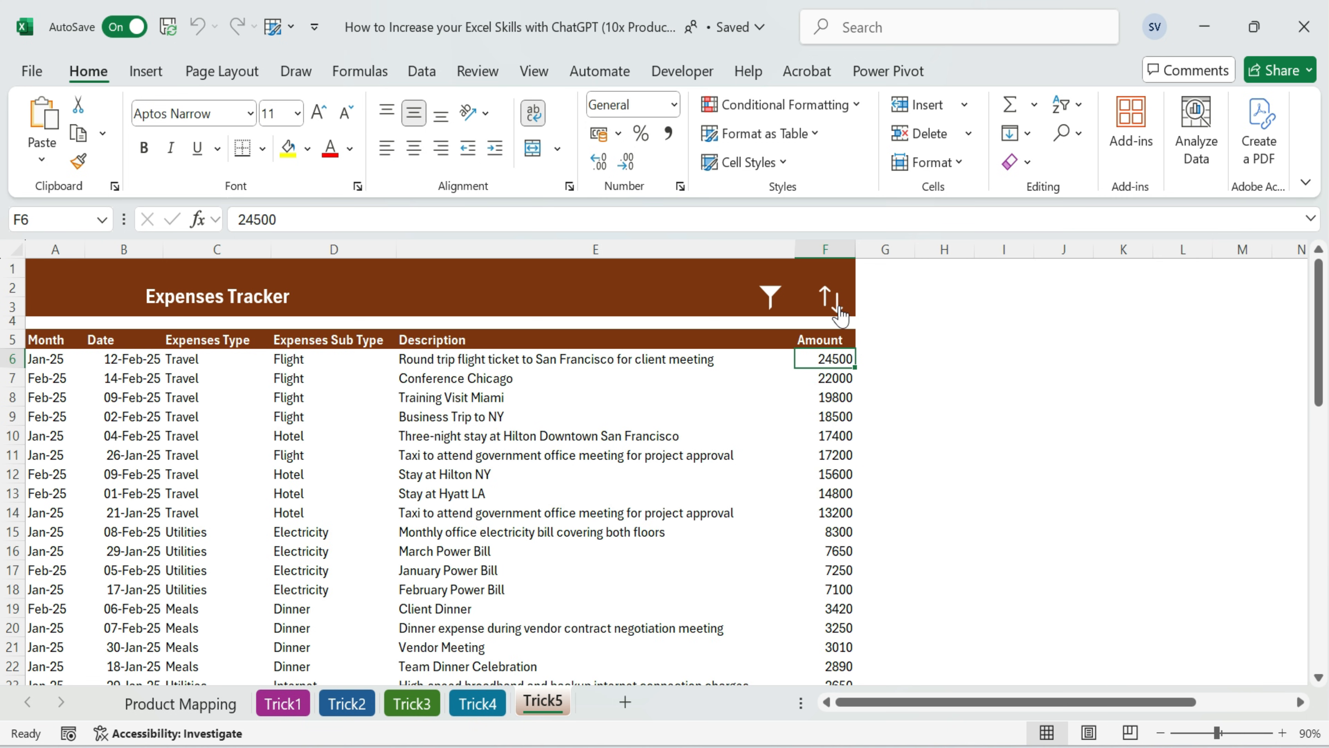
click(840, 315)
click(839, 315)
Sort the expenses by Date with the sort icon, first ascending and then descending, and highlight the dates to check each order
click(135, 347)
click(137, 379)
click(137, 512)
click(125, 547)
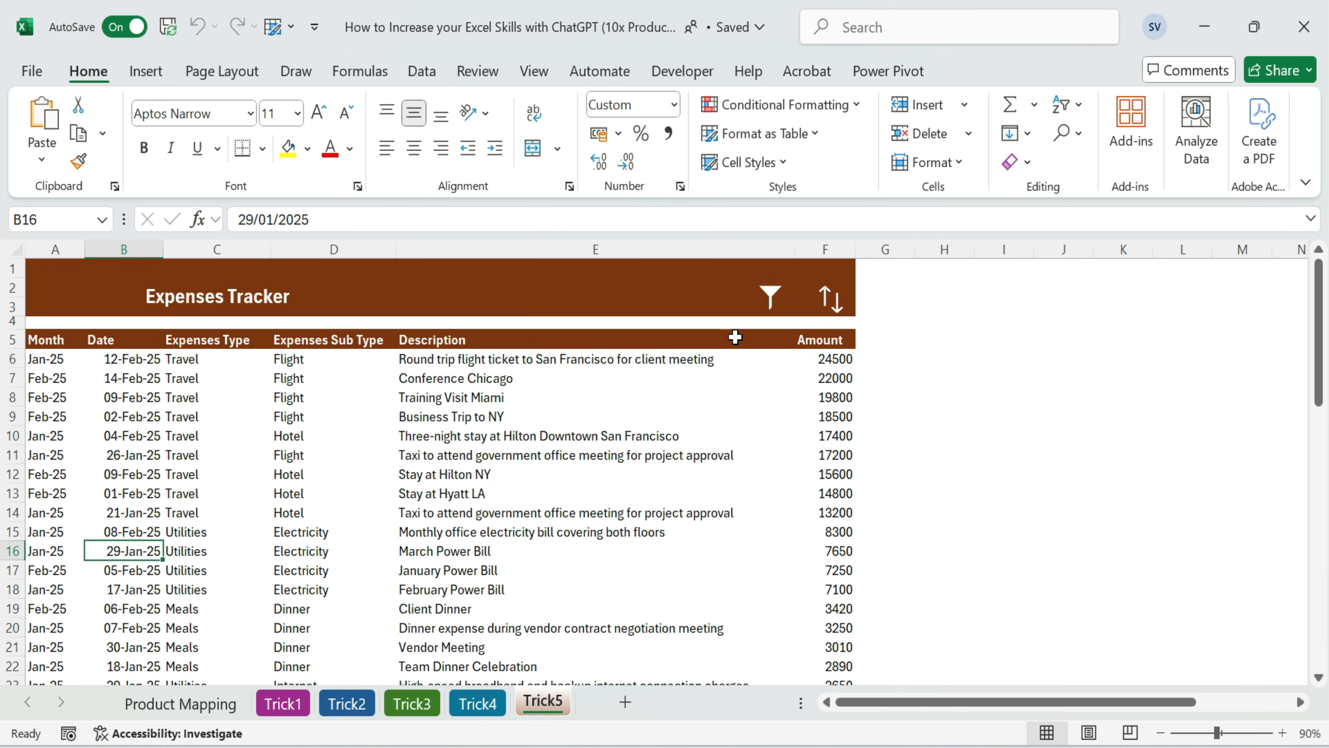
click(837, 308)
drag(136, 361, 131, 532)
click(124, 439)
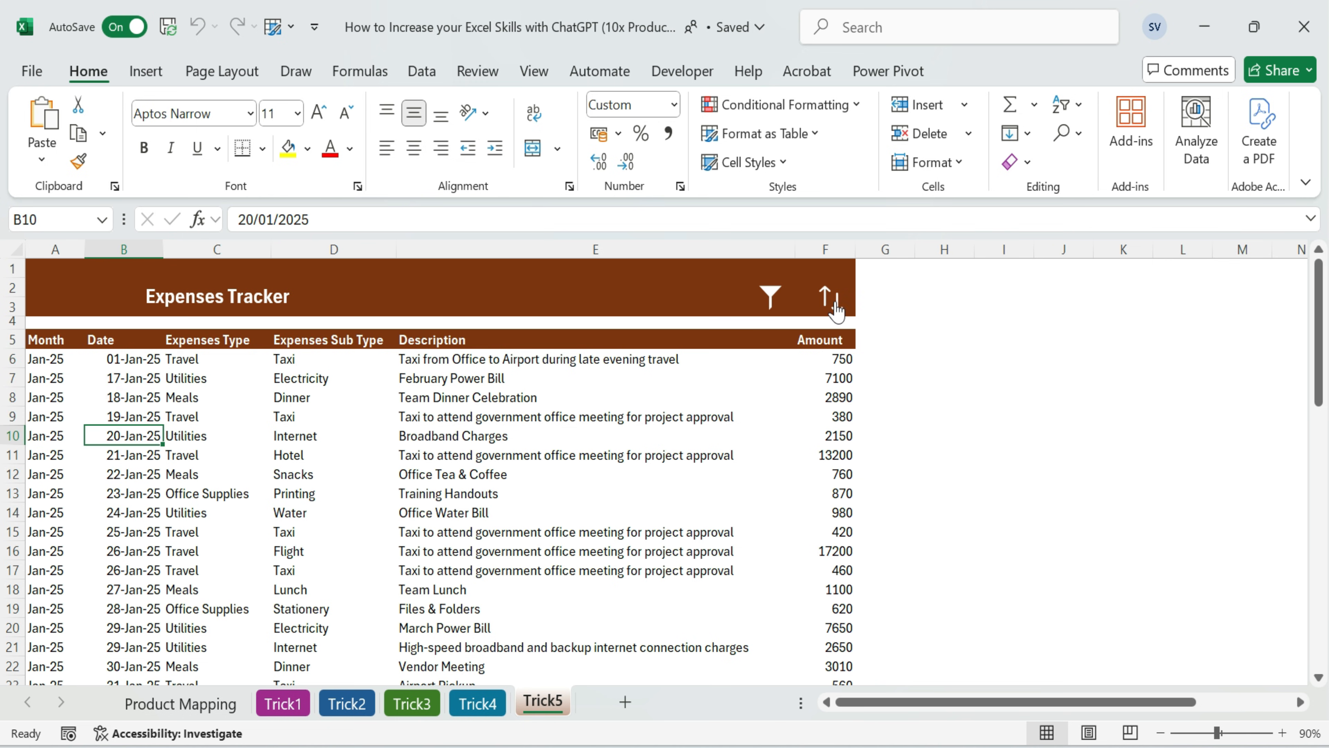
click(837, 309)
drag(131, 360, 131, 571)
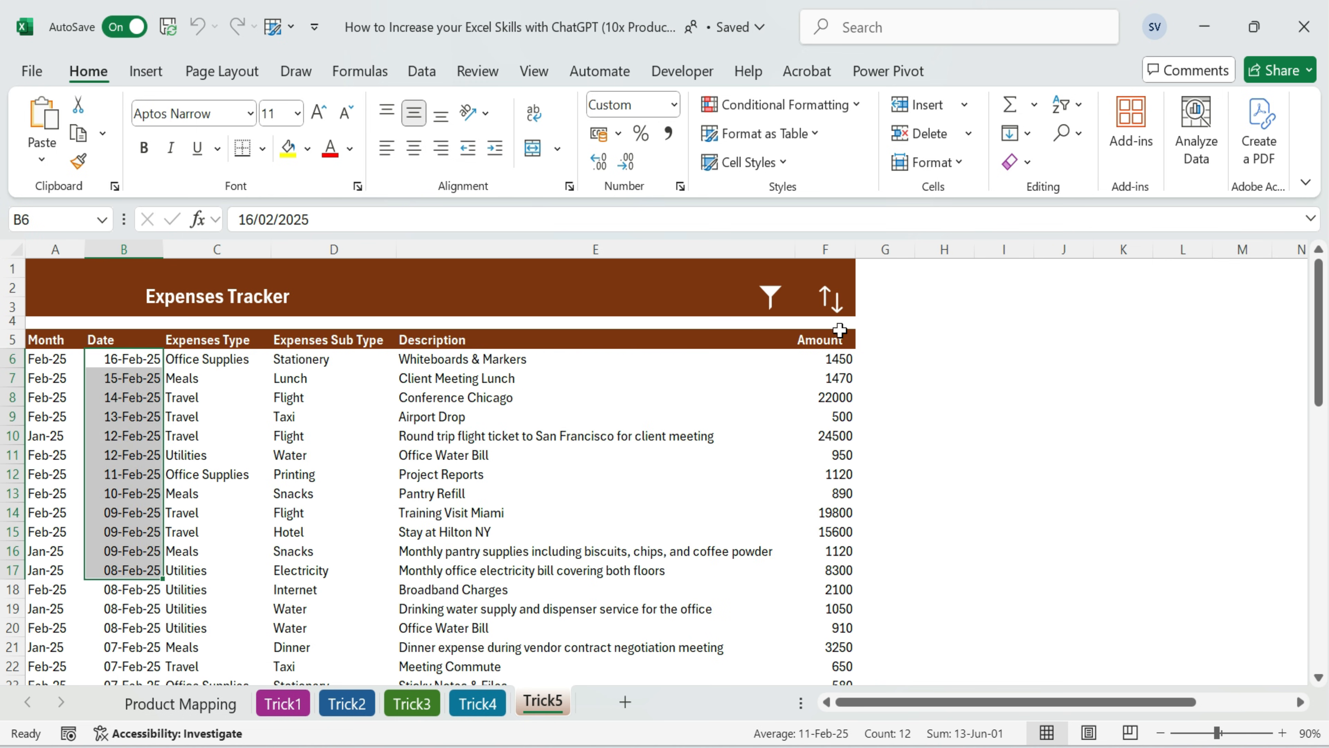
Use the sort icon to sort by Expenses Sub Type ascending, Description descending, and Expenses Sub Type ascending again
click(308, 379)
click(836, 307)
click(563, 390)
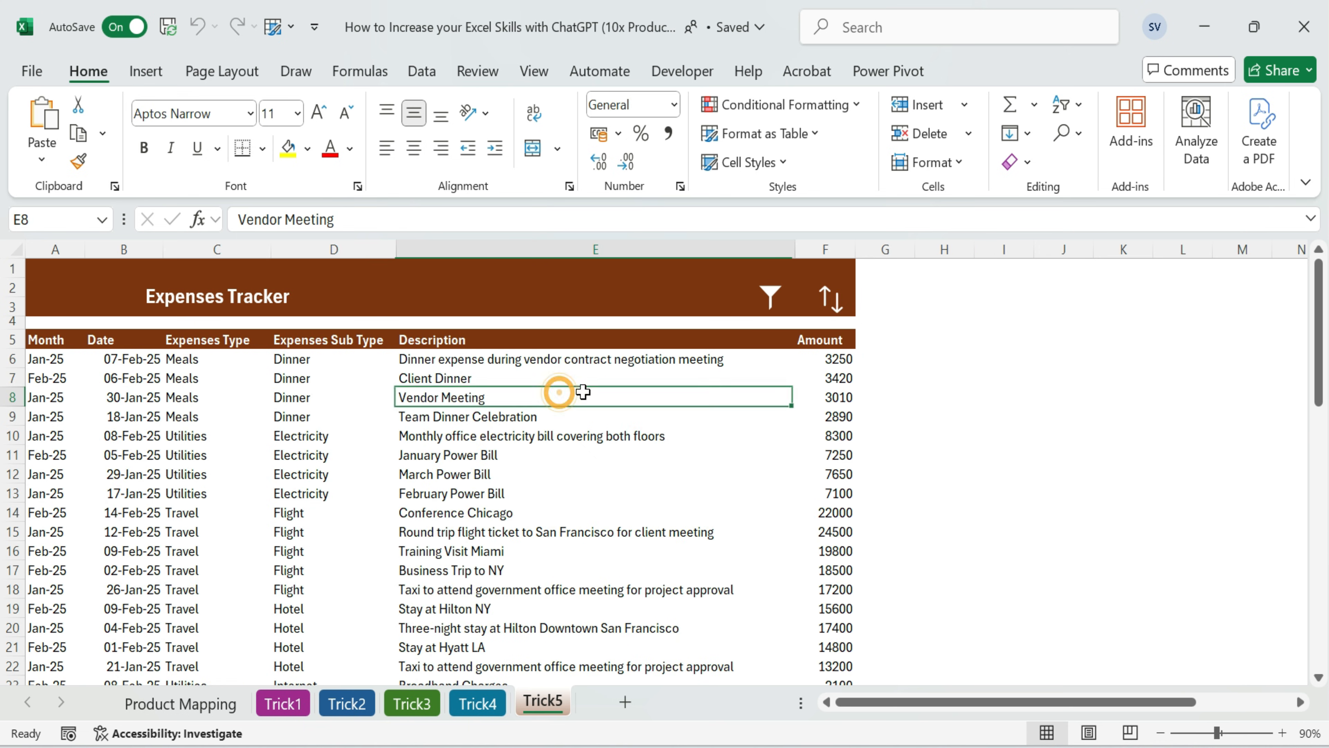
click(842, 310)
click(347, 403)
click(829, 299)
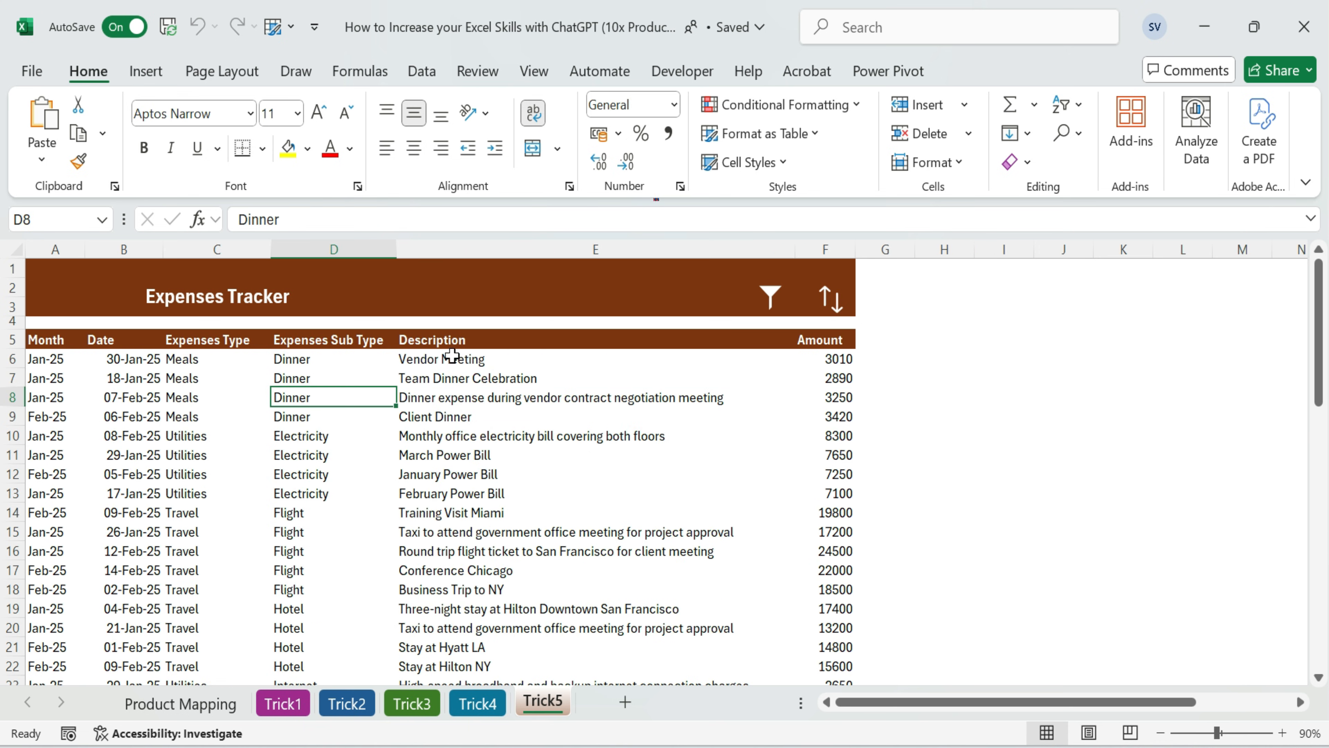
Sort the table by Expenses Type with the sort icon, descending and then ascending, and highlight the Utilities rows in between
click(102, 402)
click(221, 413)
click(832, 299)
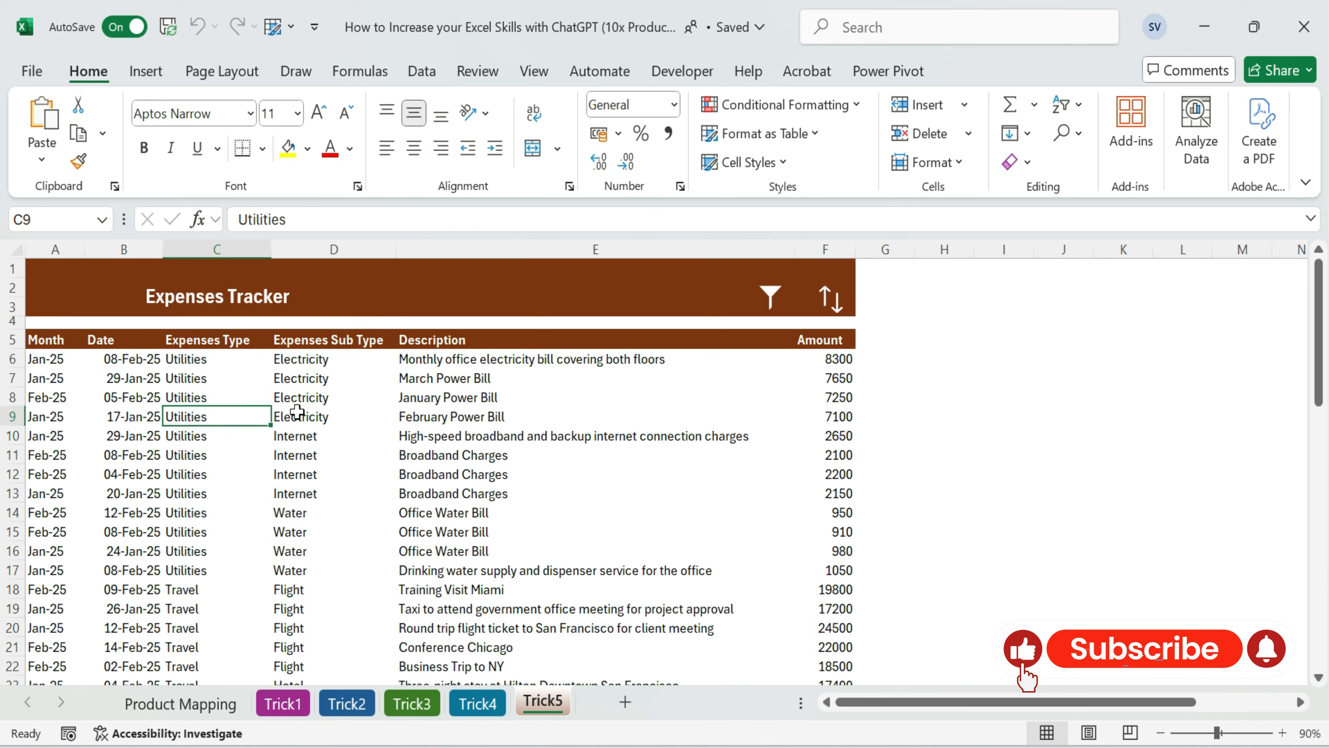
drag(209, 359, 825, 573)
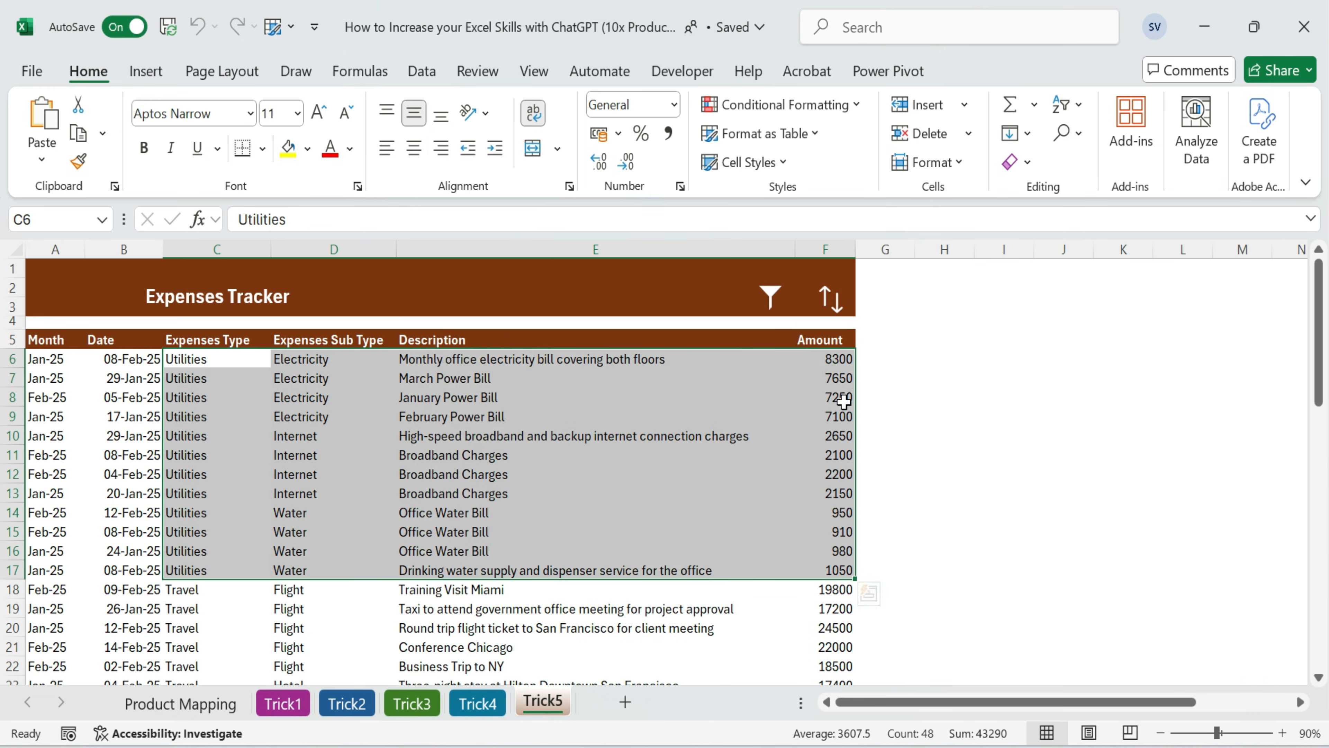
click(832, 301)
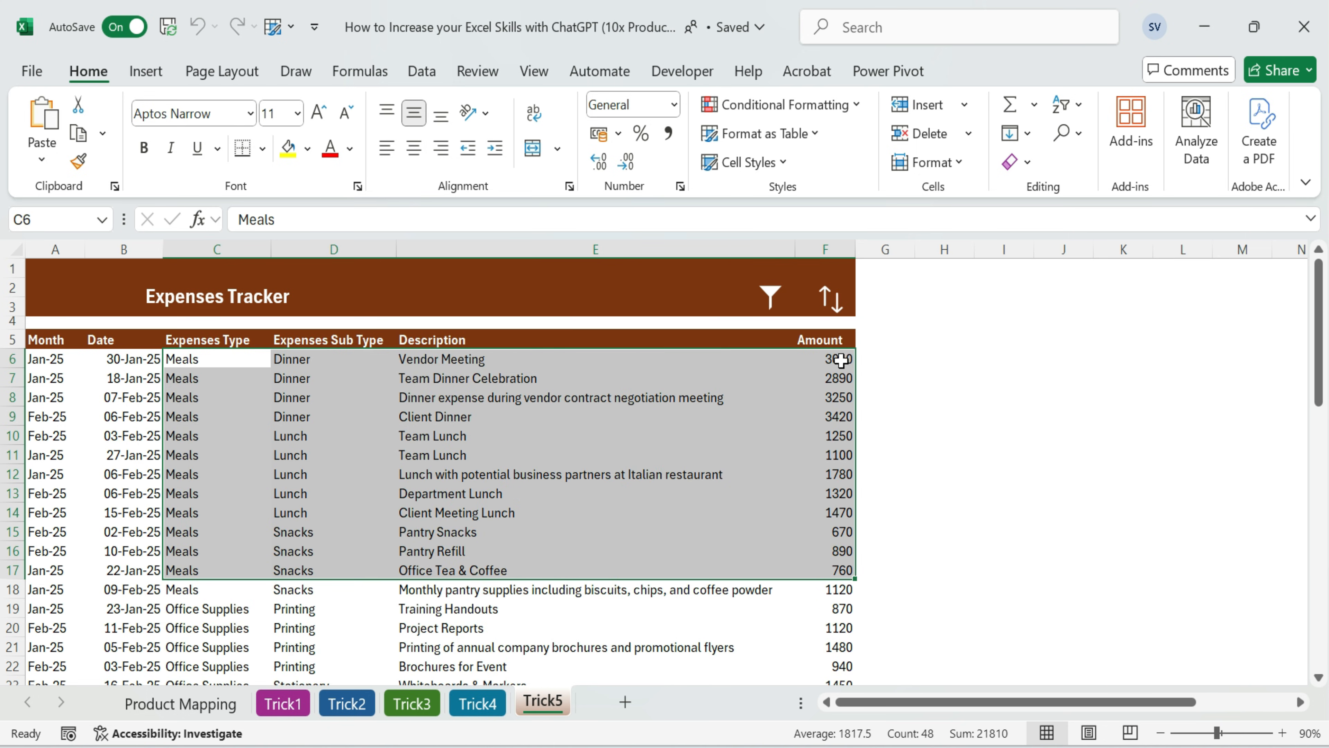
Sort the table by Description in descending and then ascending order with the sort icon
click(404, 499)
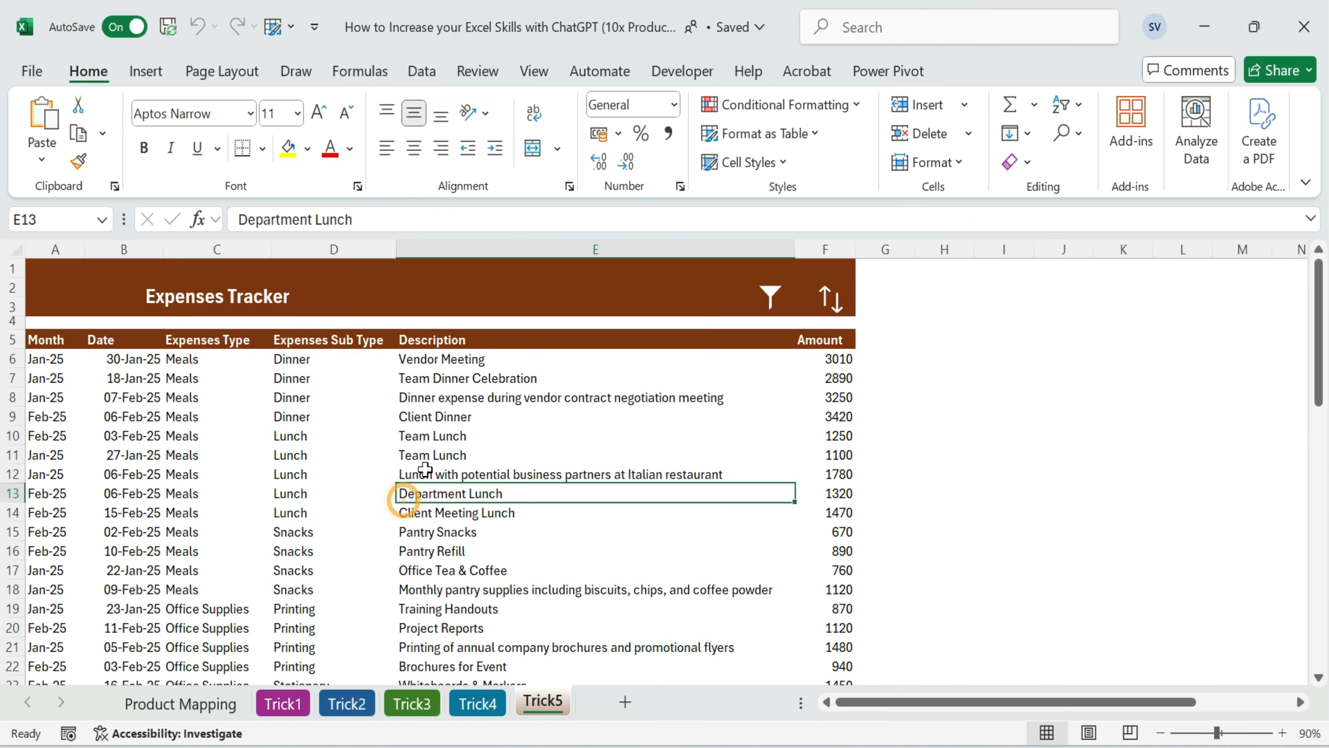
click(832, 300)
click(460, 395)
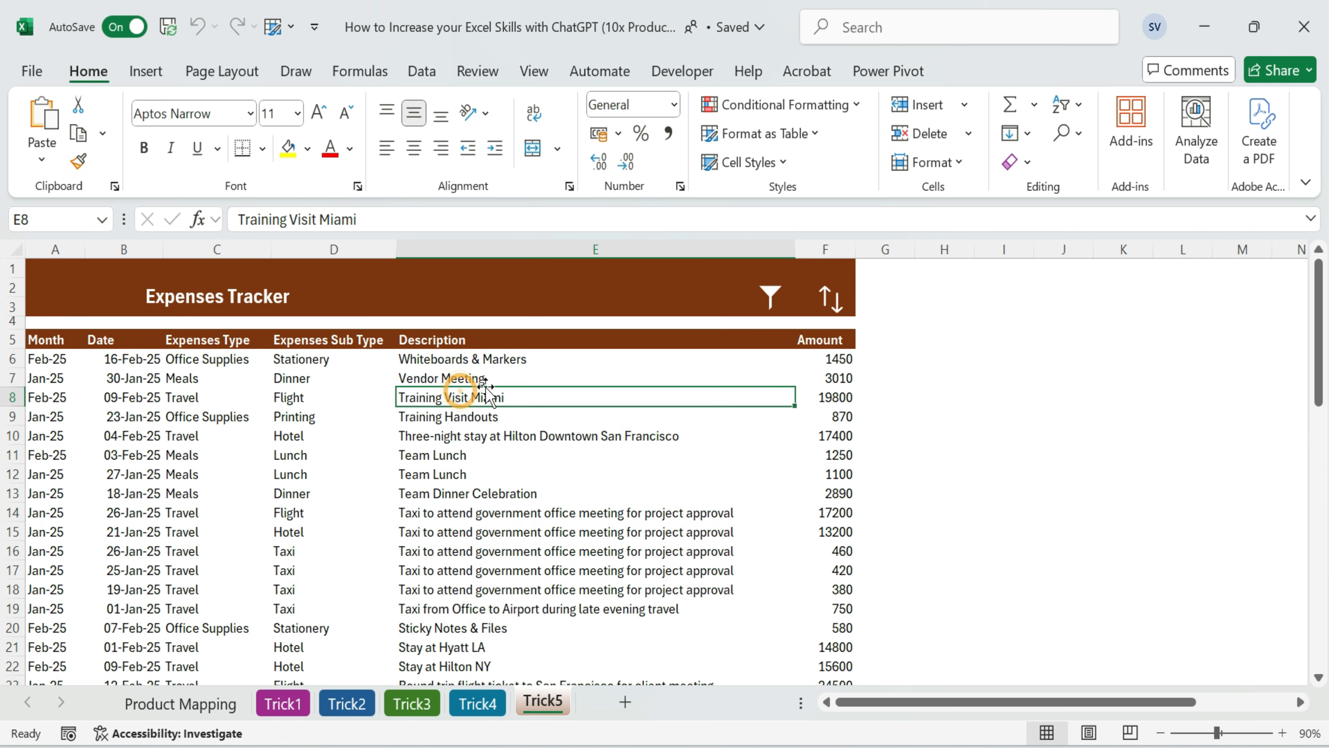
click(841, 323)
Sort by Expenses Sub Type descending, and by Description ascending from its header cell, using the sort icon
click(369, 454)
click(825, 294)
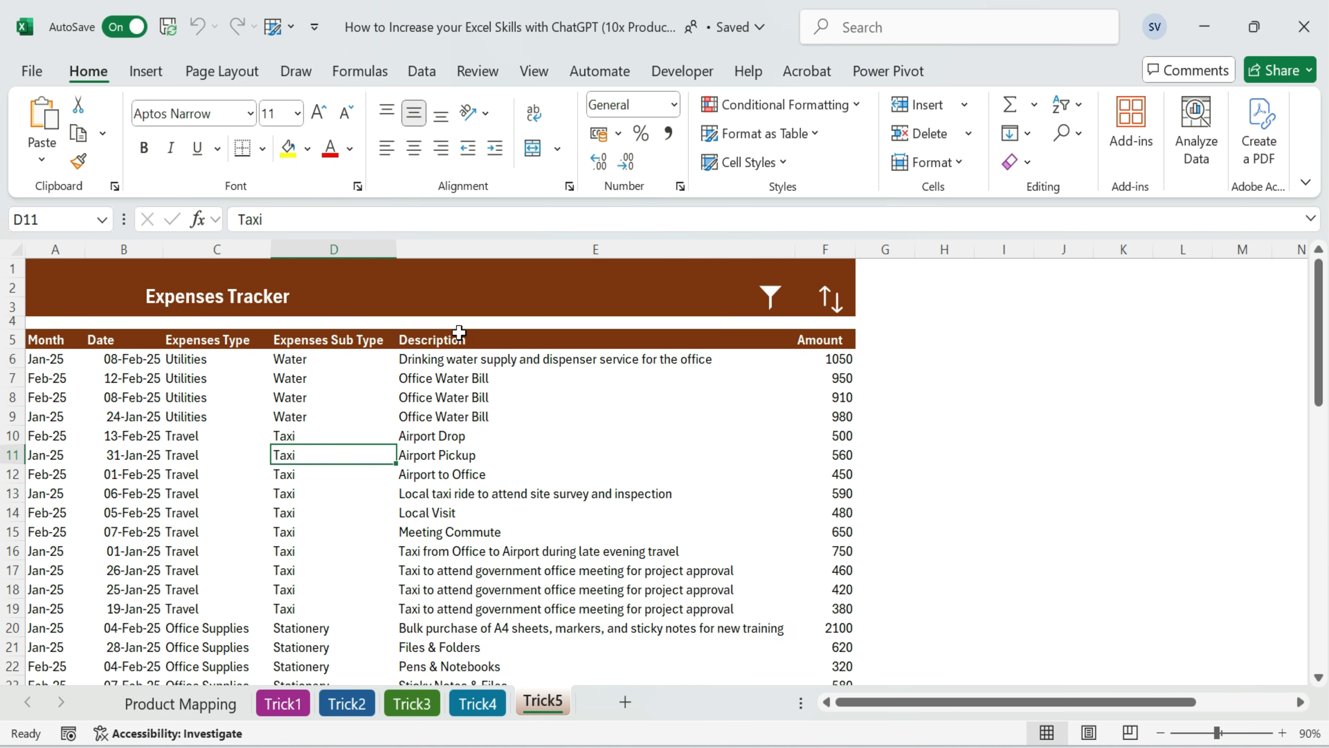
click(457, 335)
click(827, 301)
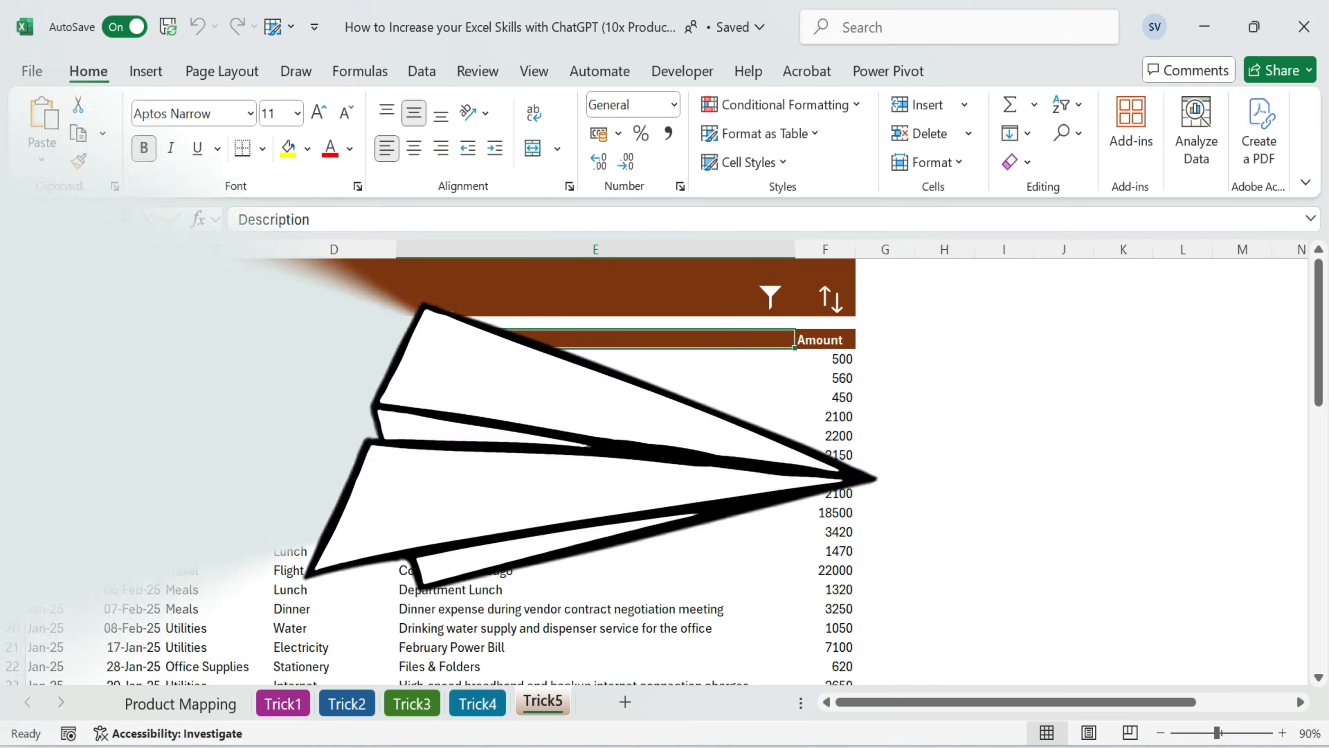